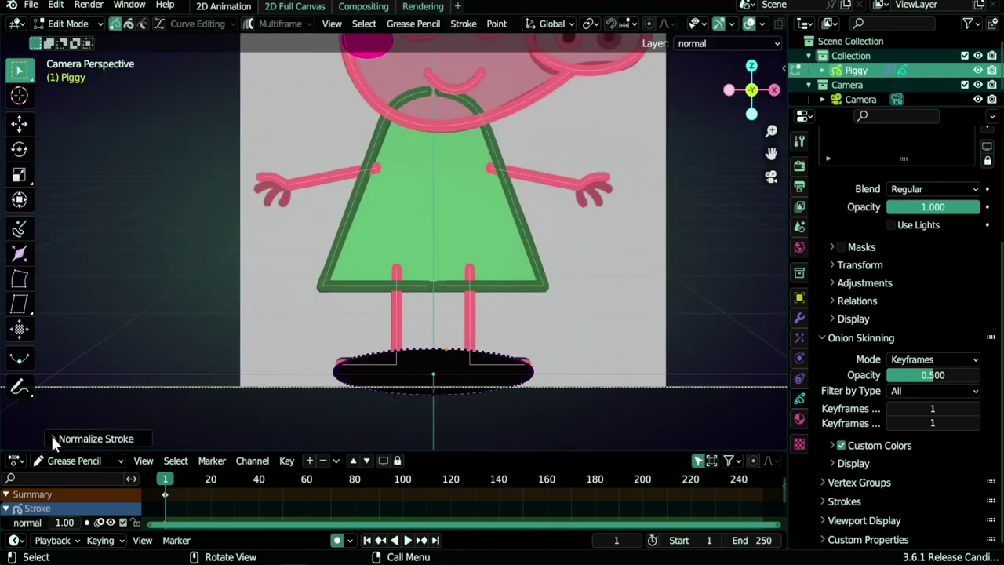
Step: Open the Normalize Stroke options and thin the lower end of the eyelash stroke with Shrink/Fatten and proportional editing
left_click(52, 441)
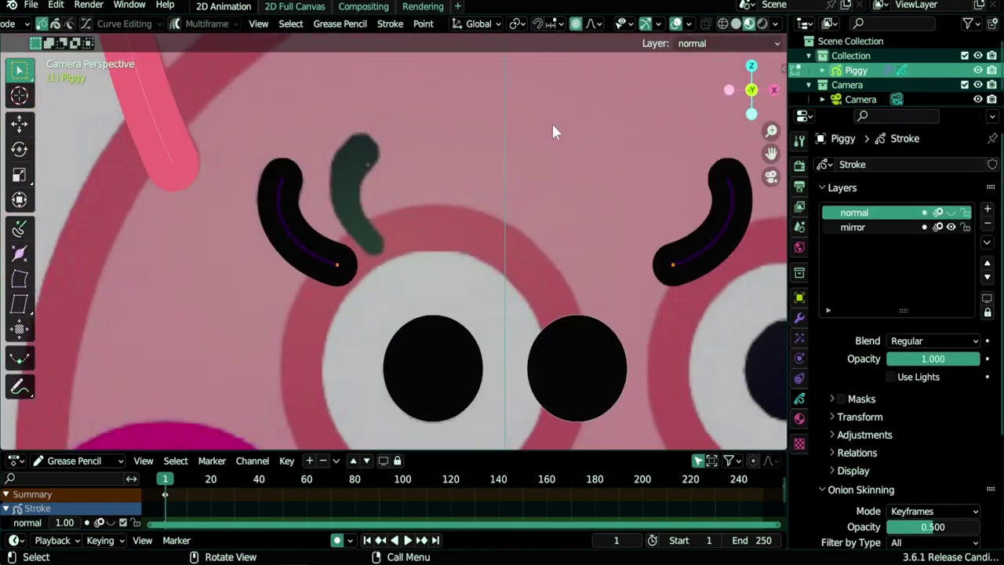
key("alt+s")
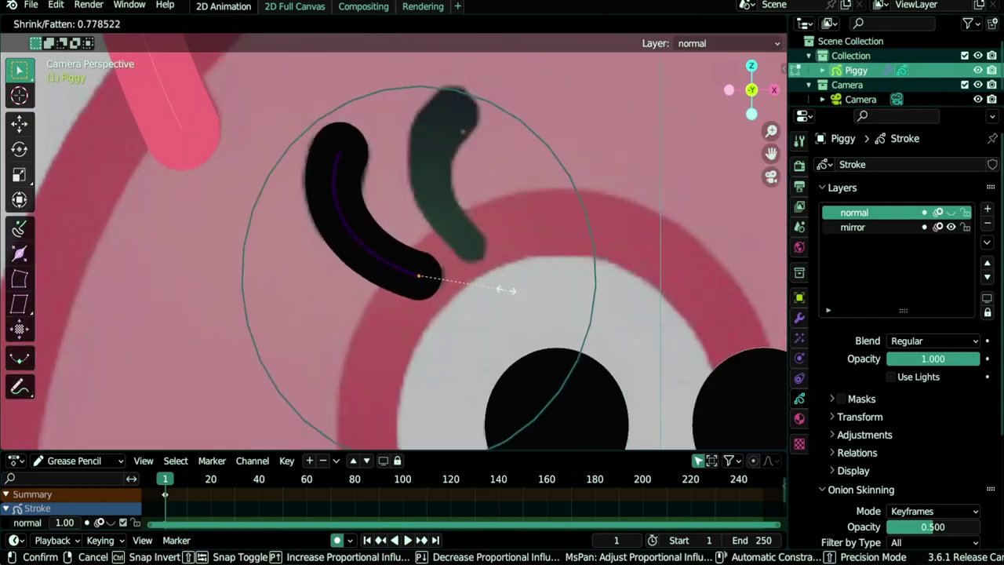
left_click(506, 291)
Step: Duplicate the whole eyelash stroke, then place, rotate and scale the copy beside the original above the eye
key("o")
key("l")
key("shift+d")
left_click(512, 223)
key("r")
left_click(561, 322)
key("s")
left_click(620, 268)
key("g")
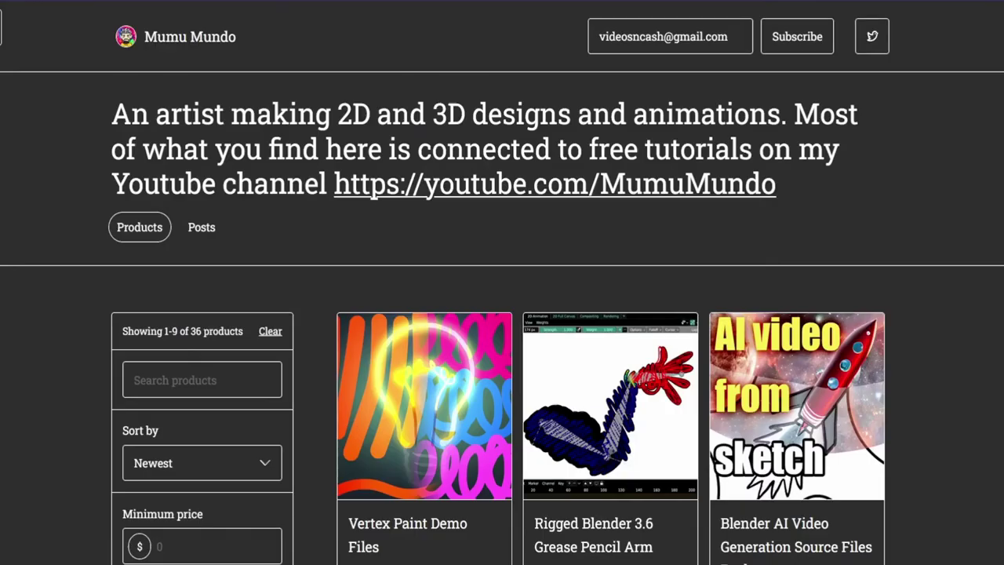
Step: Look through the product listings on the Mumu Mundo store page
scroll(502, 313, "down", 10)
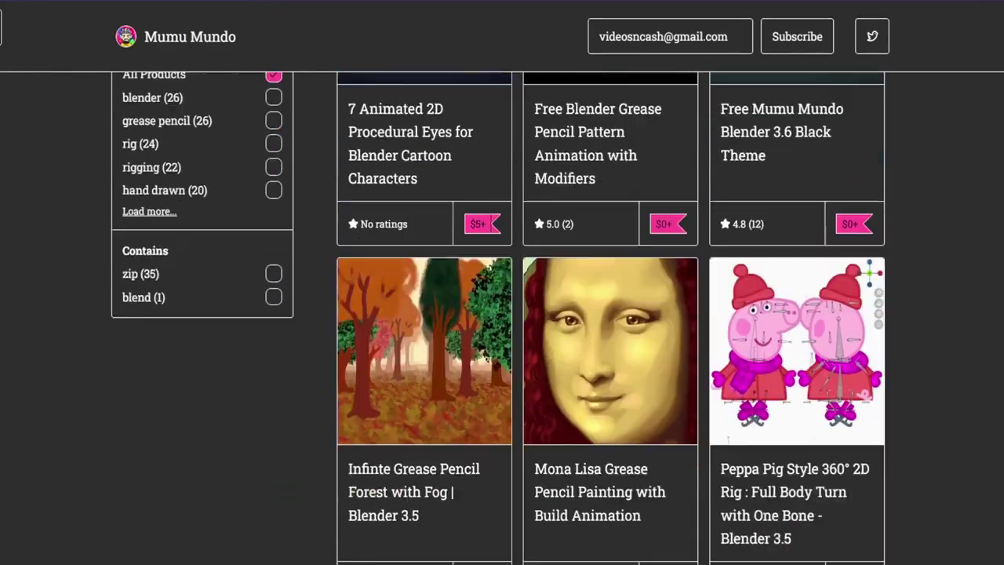
scroll(502, 313, "up", 10)
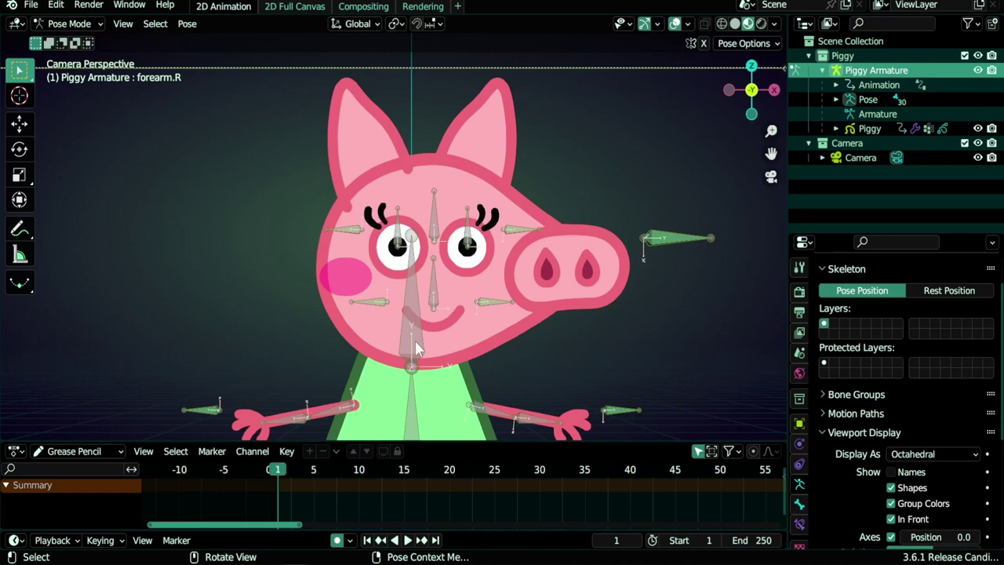
Step: Move the pig's head bone slightly down and towards its cheek side, and start rotating it
left_click(415, 341)
key("g")
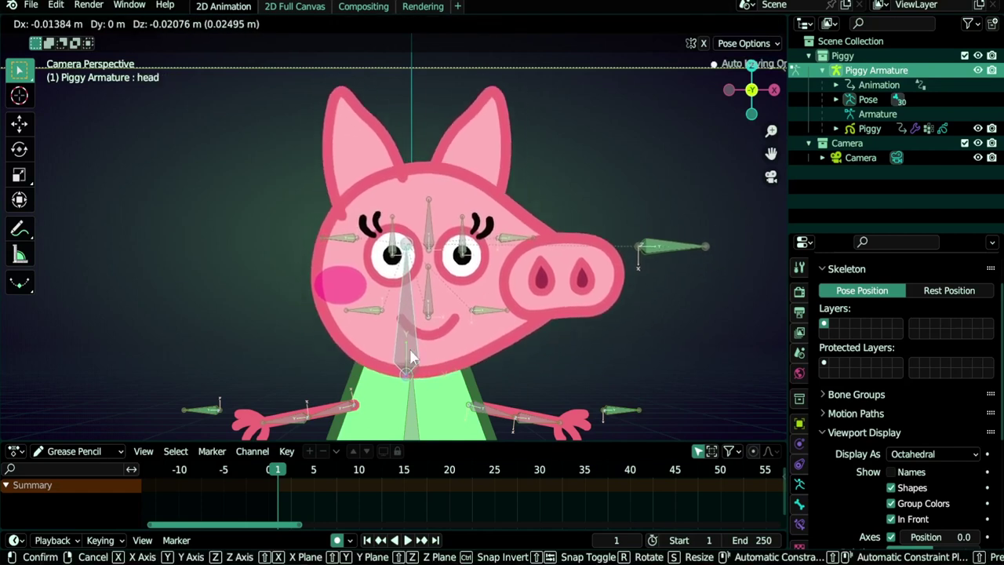
left_click(412, 357)
key("r")
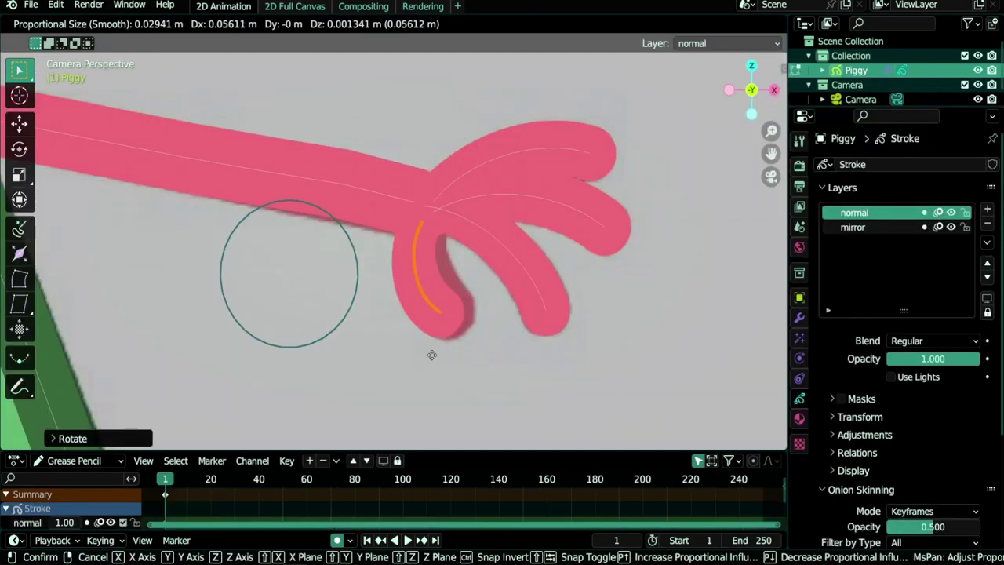
Step: Move the lowest finger stroke of the hand using a smaller proportional editing size
scroll(331, 358, "down", 1)
left_click(333, 361)
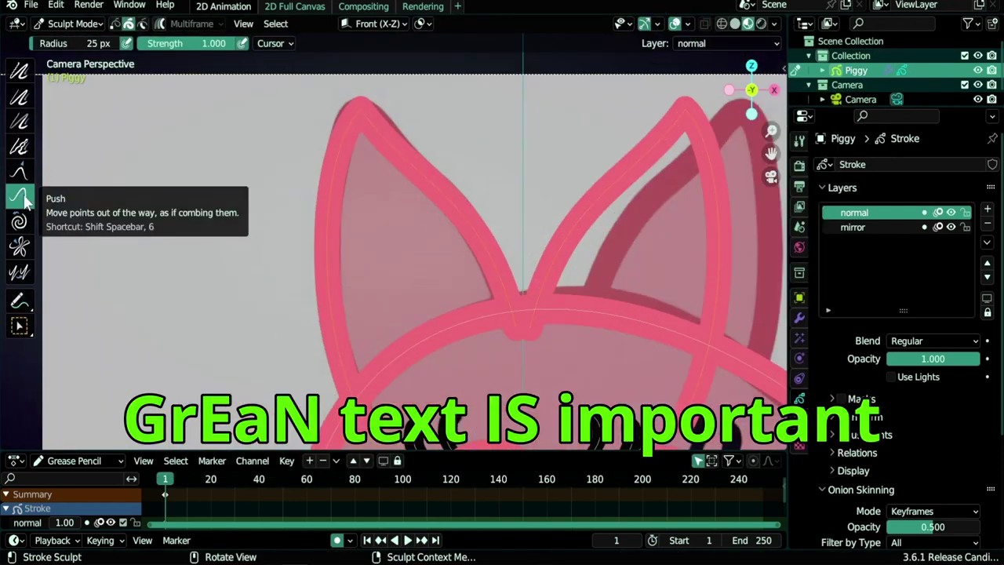
Step: Choose the Push sculpt brush and enlarge its radius to about 197 px for reshaping the ear
left_click(20, 196)
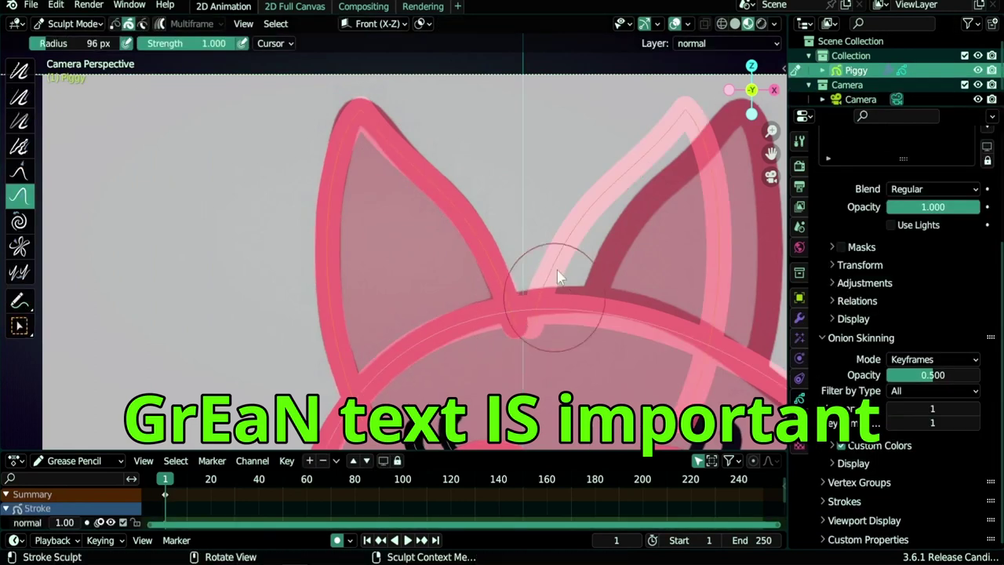
key("f")
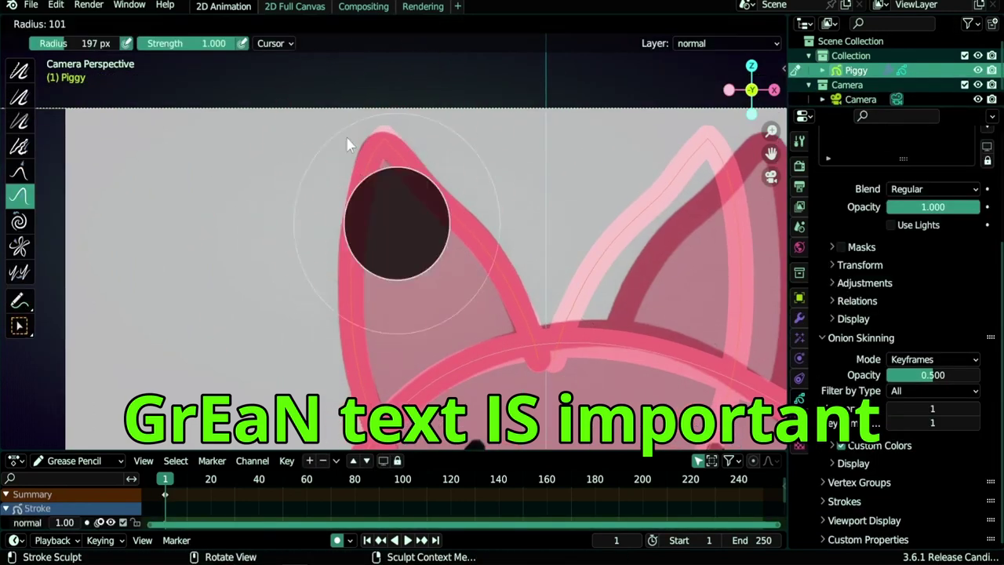
left_click(349, 145)
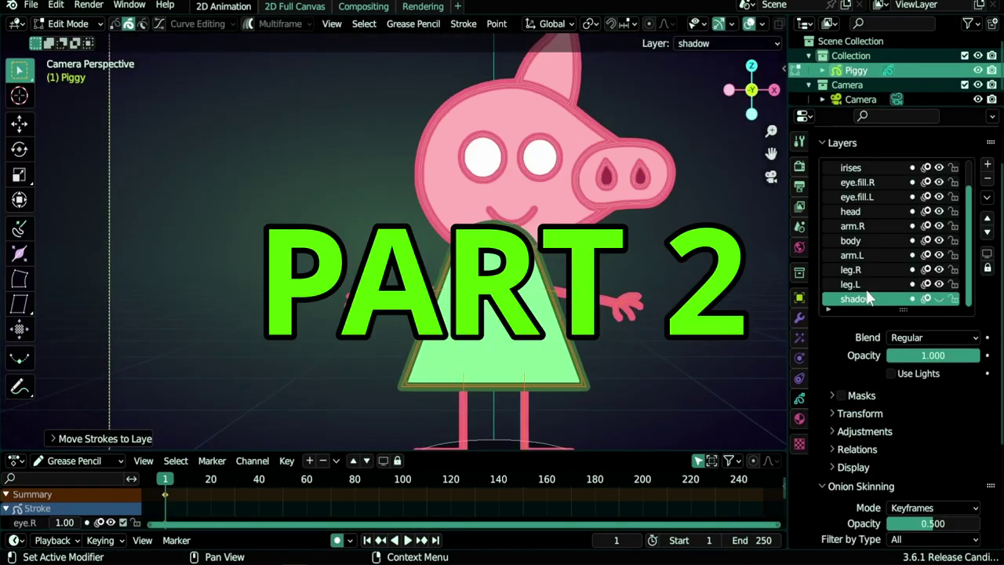
Step: Make the leg.L layer active and open the choices for moving the selected strokes to a layer
left_click(853, 284)
key("m")
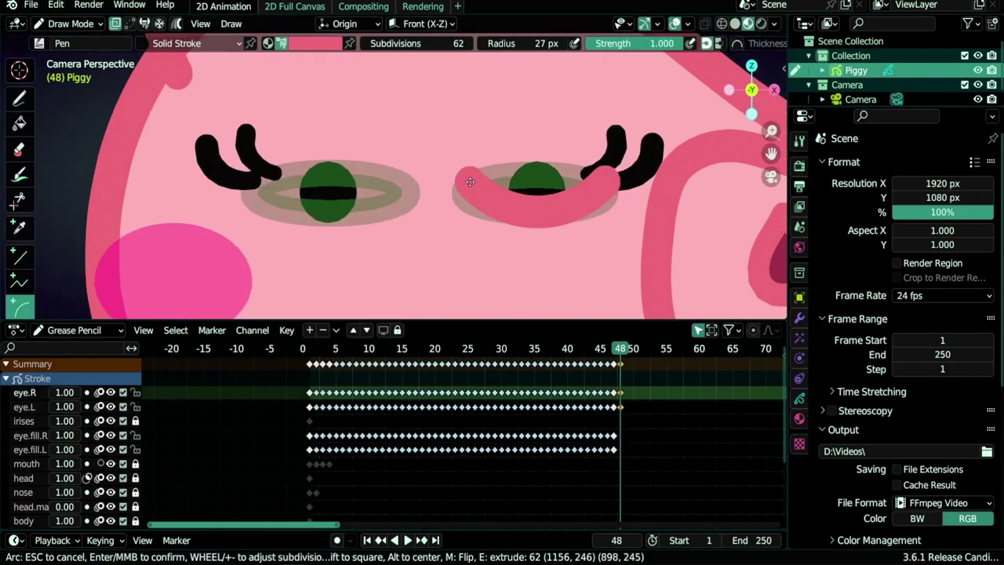
Step: Draw an arc stroke across the eye on the eye.R layer at frame 48 for the closed eyelid
left_click_drag(254, 190, 405, 191)
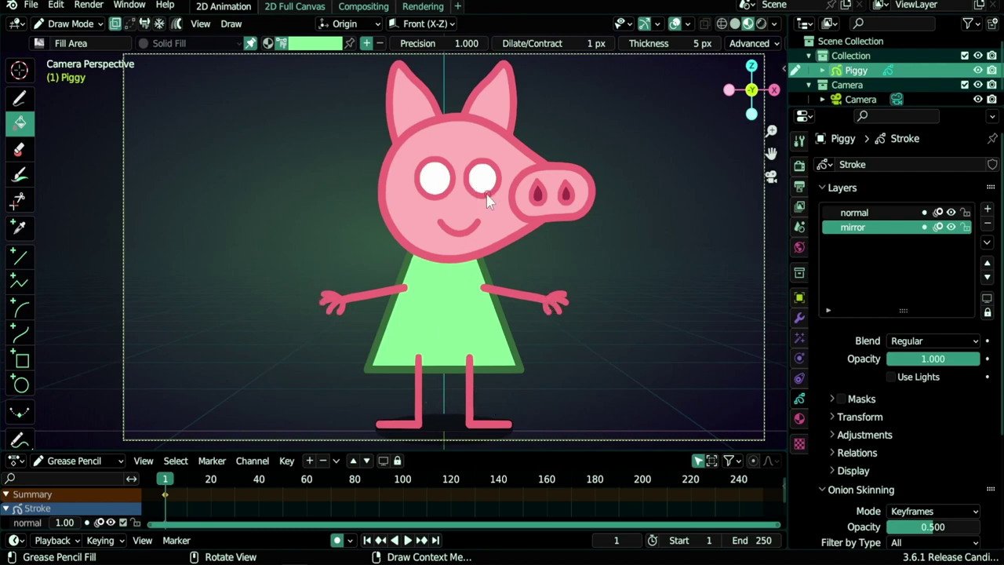
Step: Add four new Grease Pencil layers above the normal layer
left_click(456, 308)
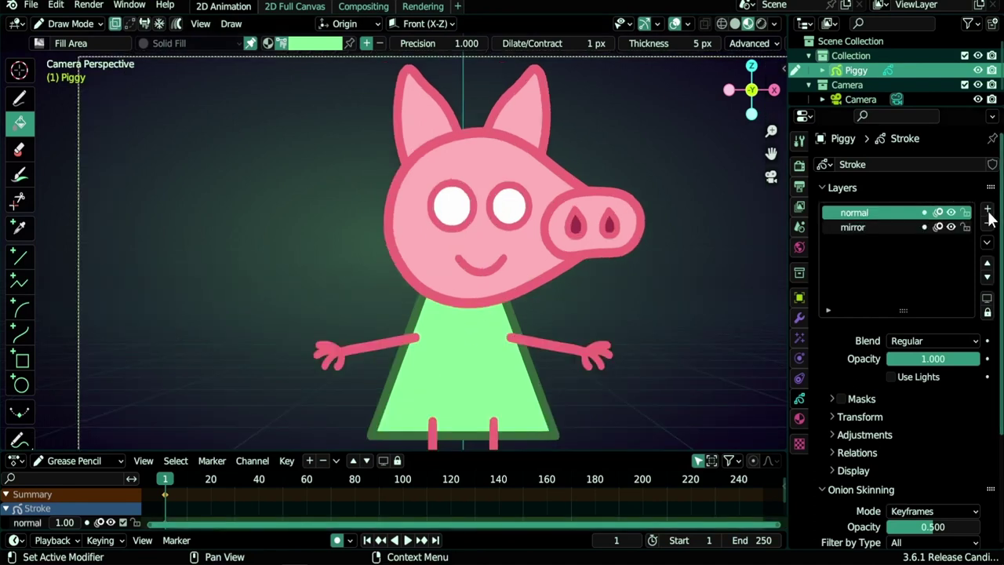
left_click(987, 209)
left_click(987, 210)
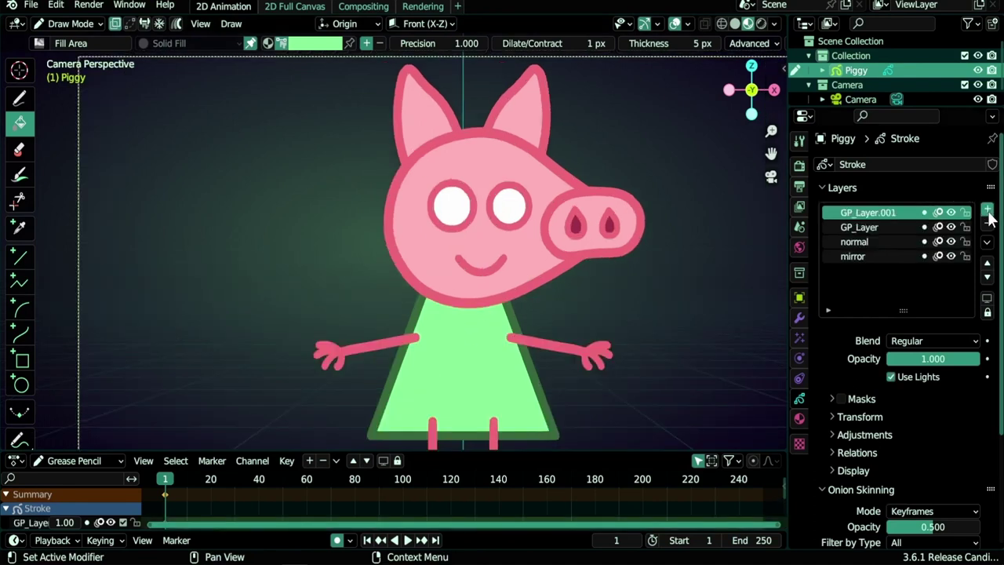
left_click(988, 209)
left_click(988, 209)
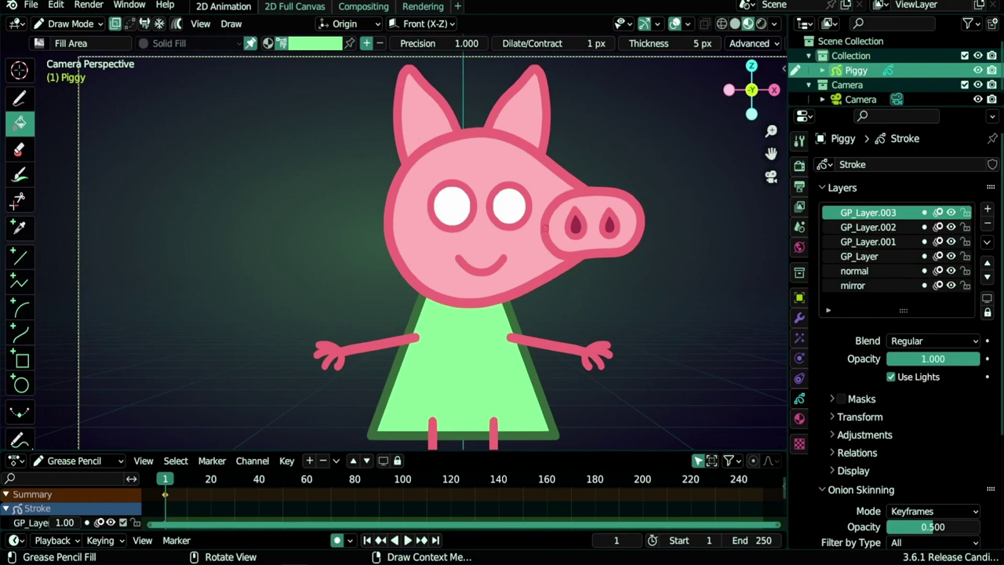
Step: Rename the two topmost new layers eye.R and eye.L
double_click(883, 215)
type("eye.")
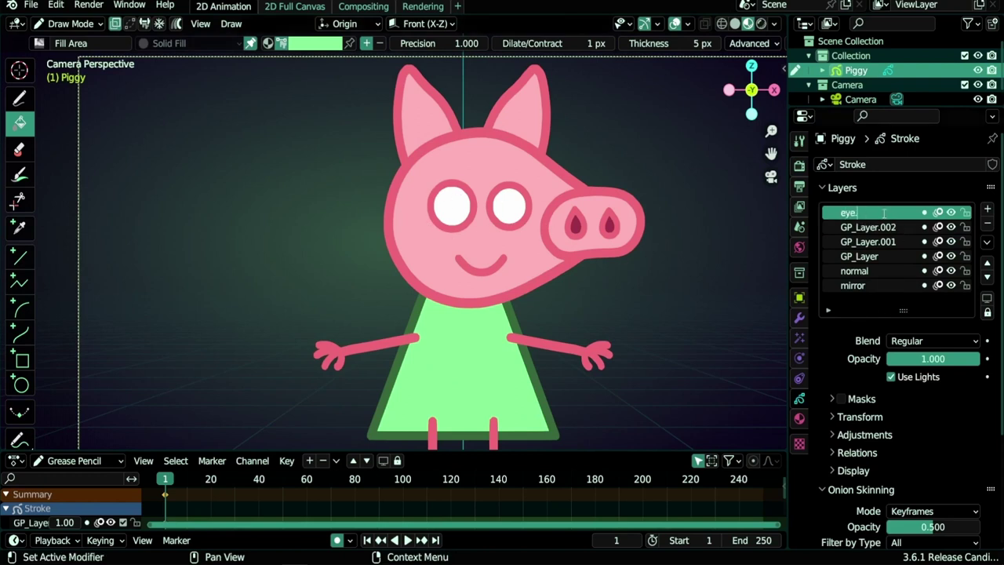
type("R")
key("Return")
left_click(868, 227)
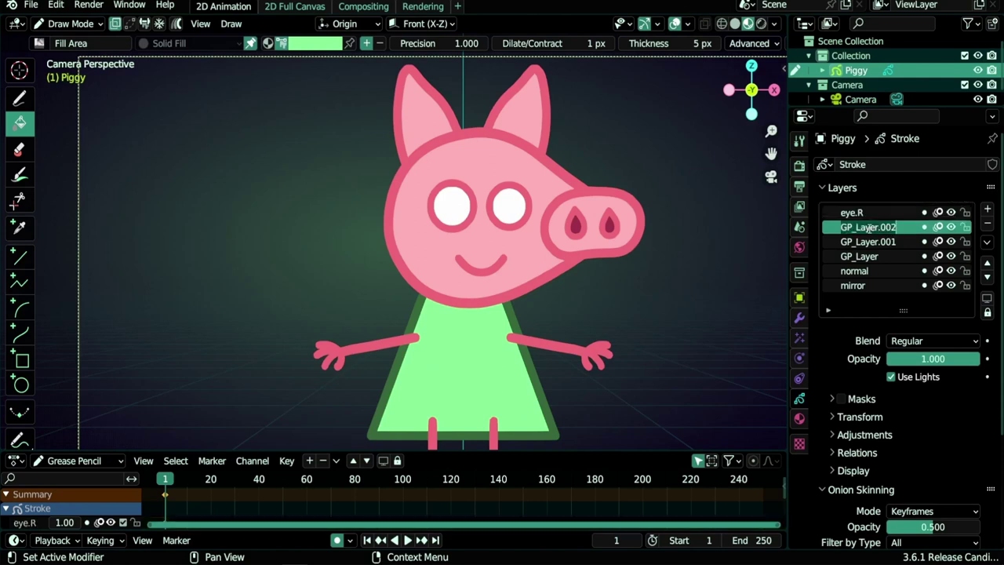
type("eye.L")
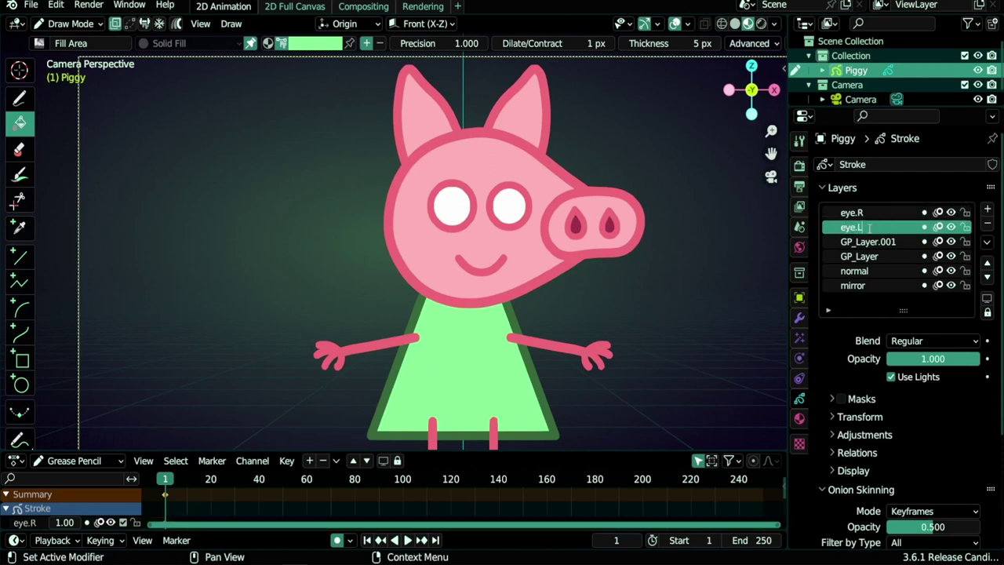
Step: Rename the layer below eye.L as irises
double_click(863, 241)
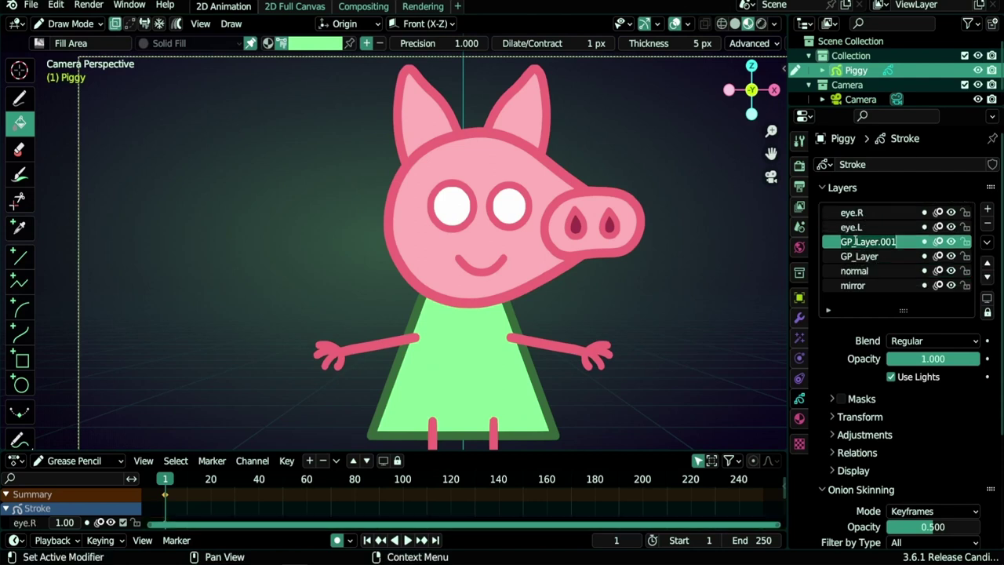
type("irises")
key("Return")
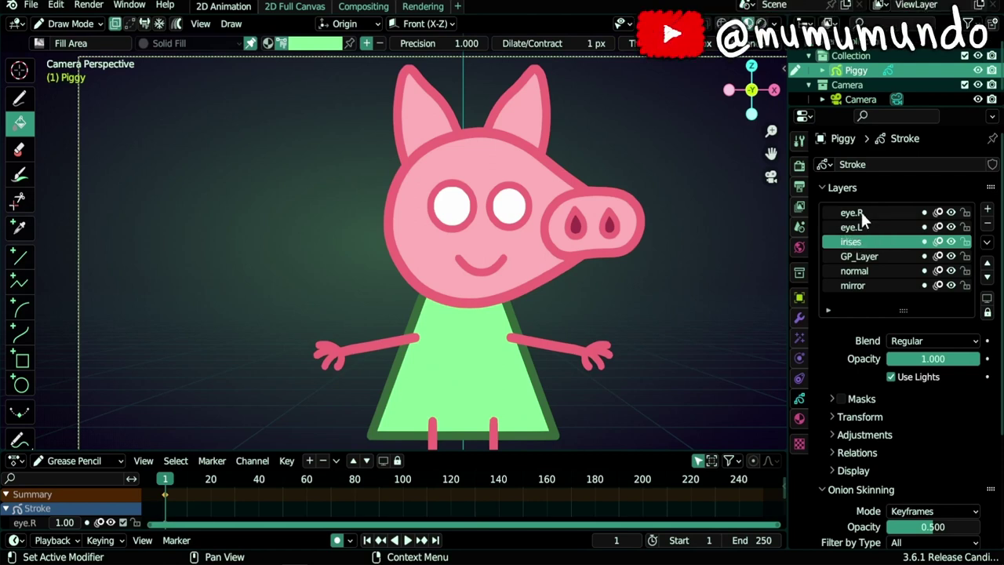
Step: Rename the layer below irises as eye.fill.R
left_click(861, 212)
left_click(858, 231)
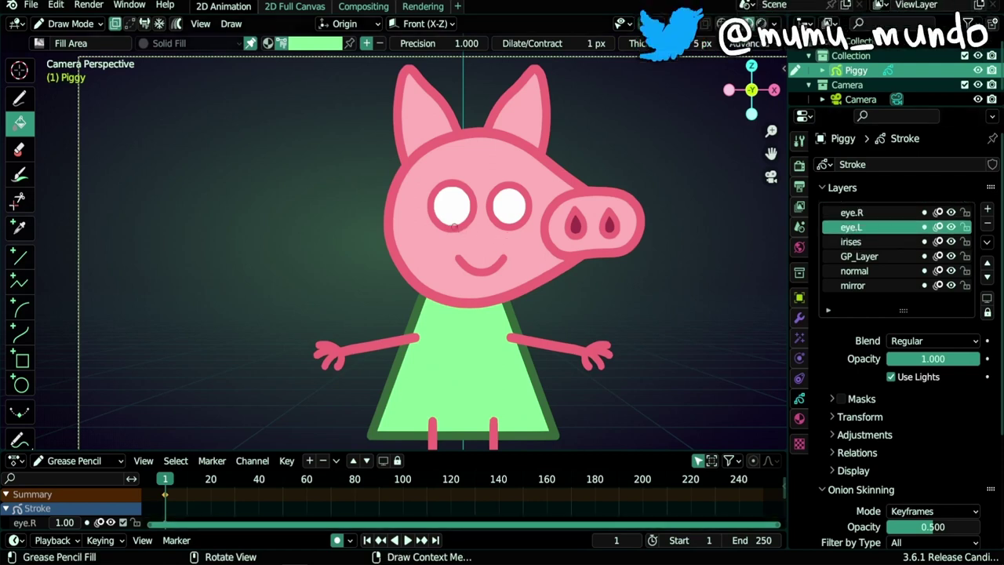
scroll(522, 152, "up", 4)
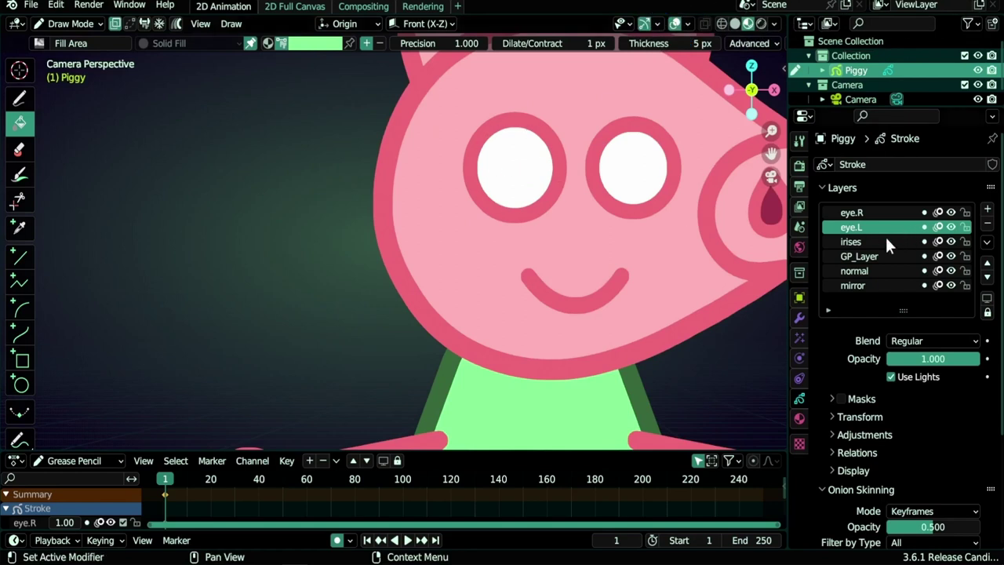
left_click(873, 258)
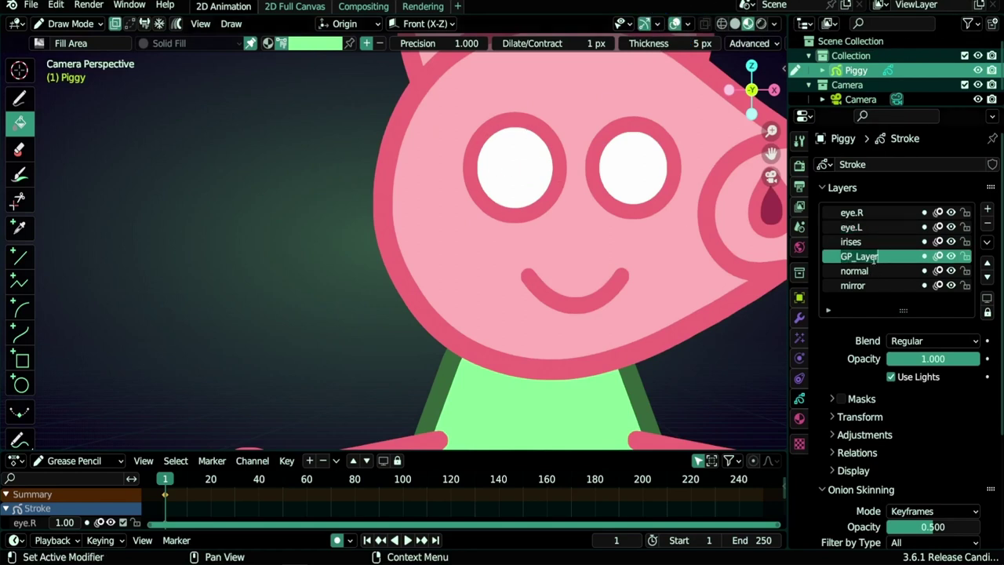
type("eye.fill.")
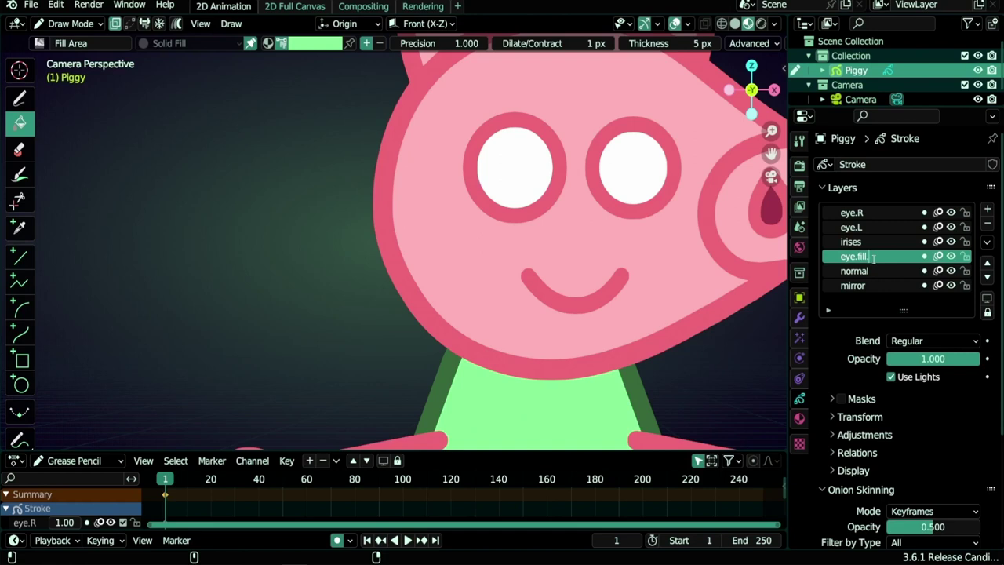
Step: Add three more layers directly above the normal layer
left_click(875, 271)
left_click(988, 210)
left_click(989, 209)
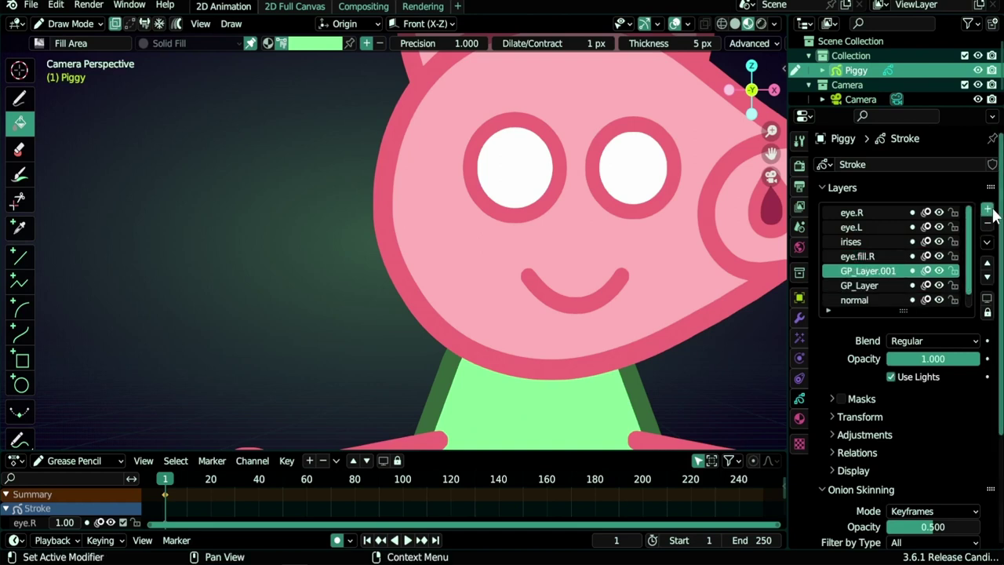
left_click(988, 209)
Step: Rename the layer below eye.fill.R as eye.fill.L
double_click(868, 270)
type("eye")
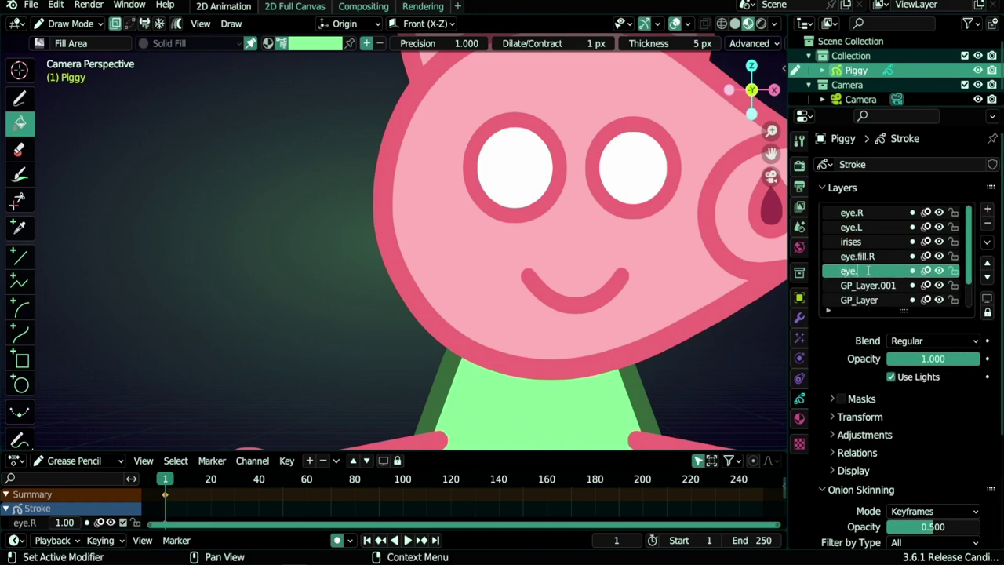
type(".fill.L")
key("Return")
Step: Rename the next two layers below eye.fill.L as head and arm.R
scroll(871, 270, "down", 1)
left_click(887, 270)
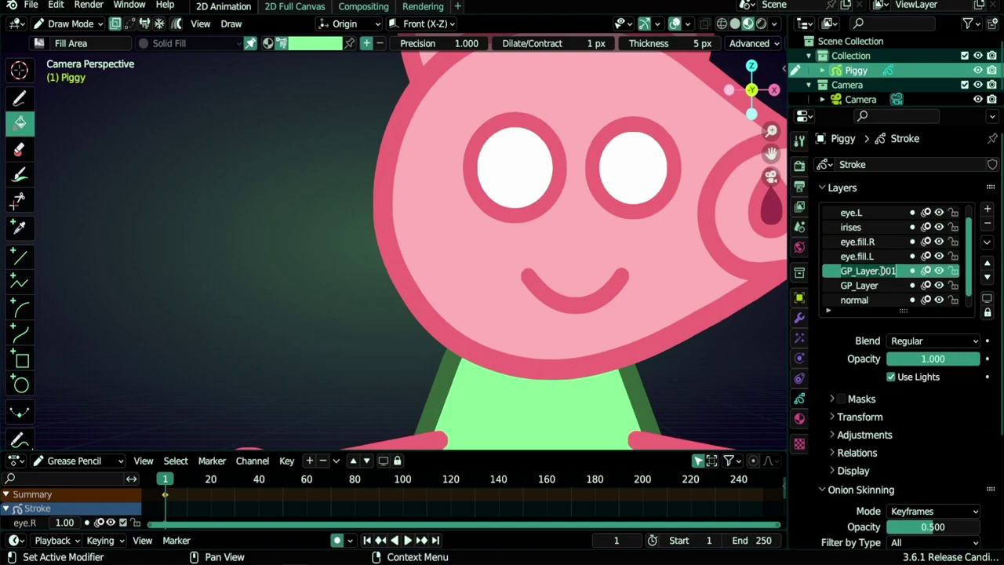
double_click(887, 270)
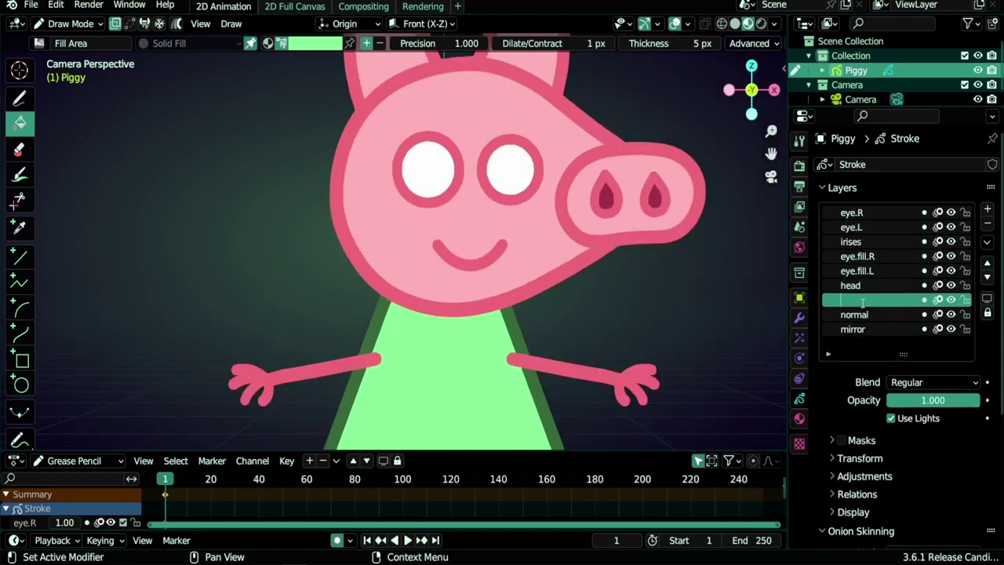
type("m.R")
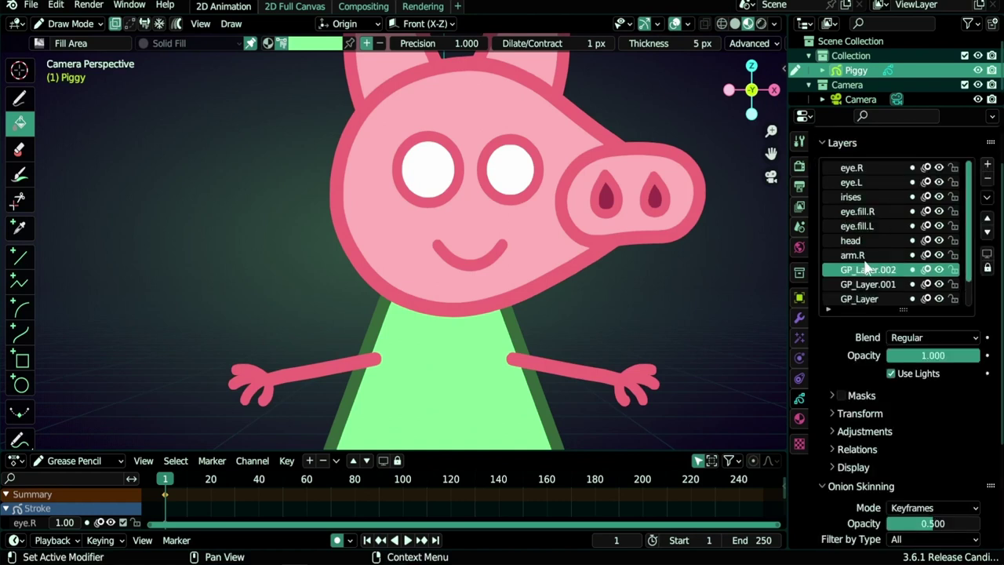
Step: Rename the layer below arm.R as arm.L
double_click(863, 264)
type("arm")
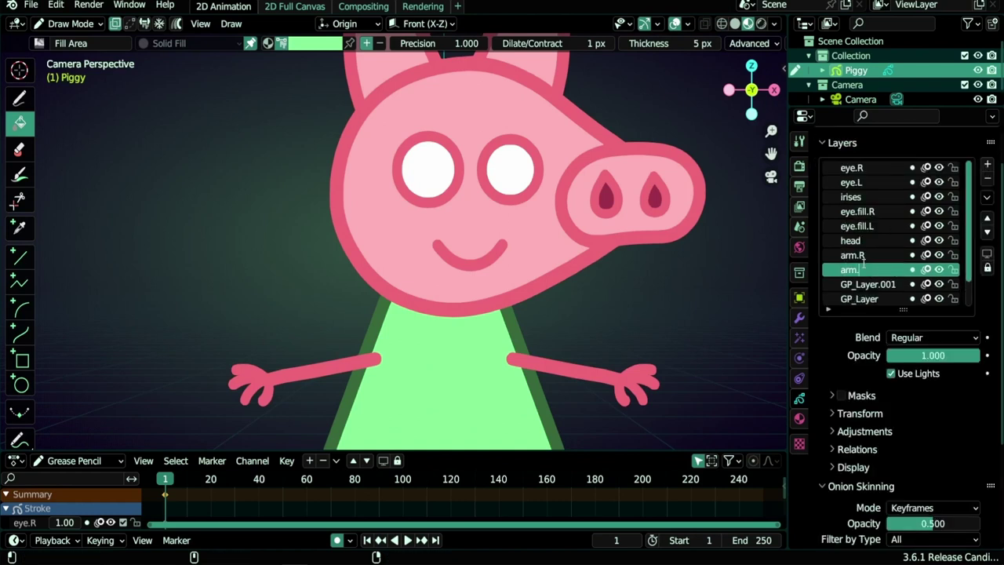
type(".L")
key("Return")
Step: Rename the layer below arm.L as body and move it up above arm.L
scroll(909, 297, "down", 1)
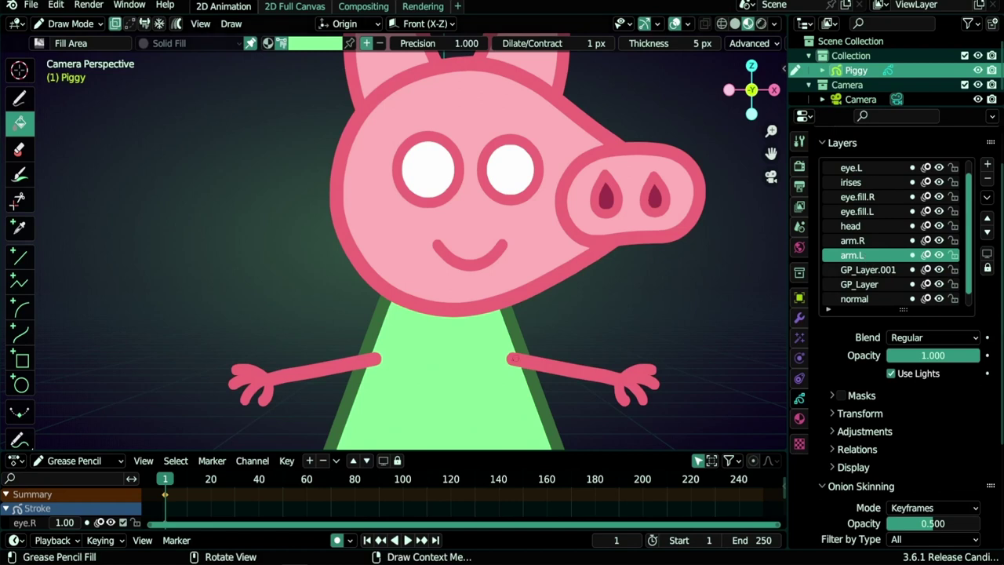
double_click(869, 270)
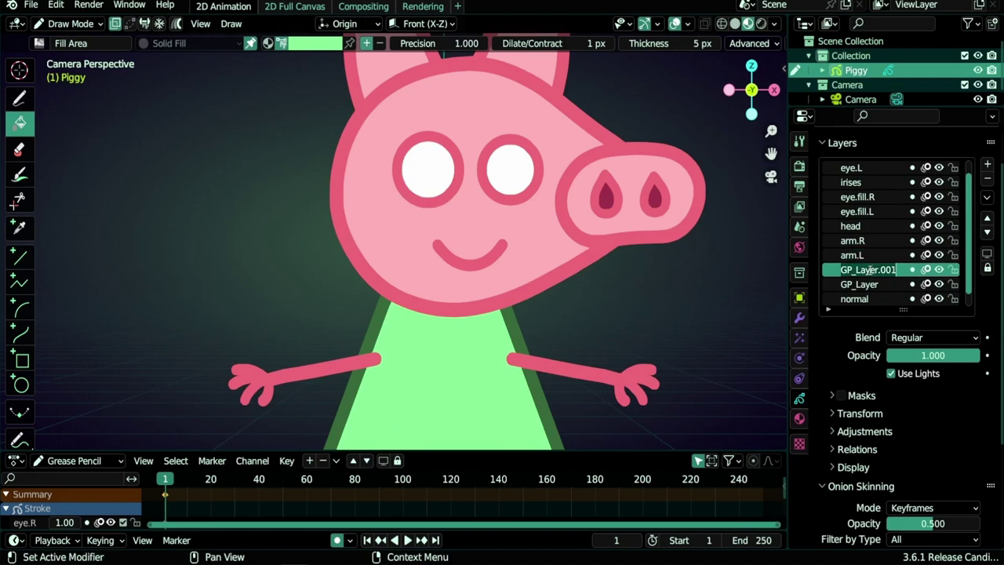
type("body")
key("Return")
left_click(988, 218)
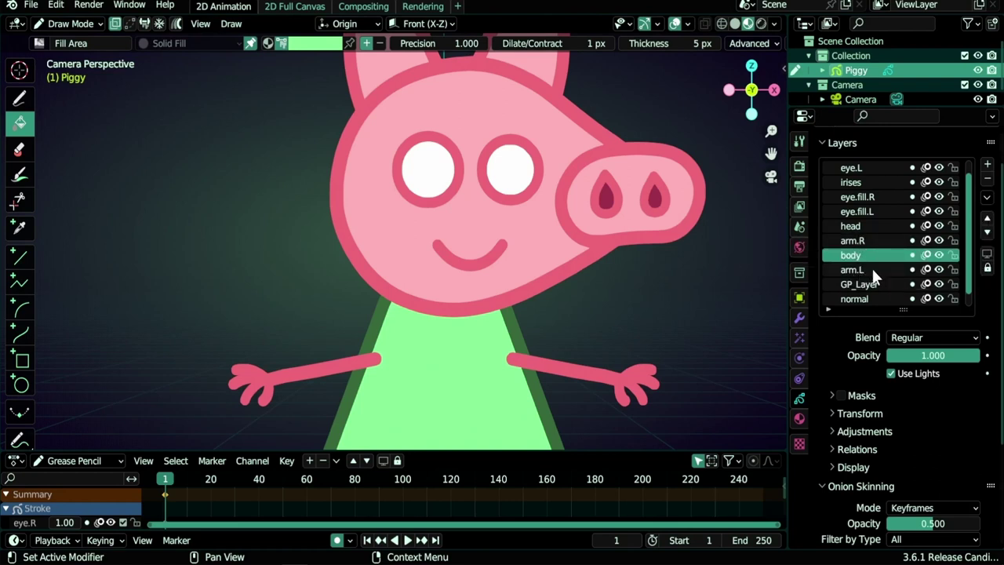
Step: Rename the two layers directly below arm.L as leg.R and leg.L
scroll(873, 269, "down", 1)
double_click(862, 269)
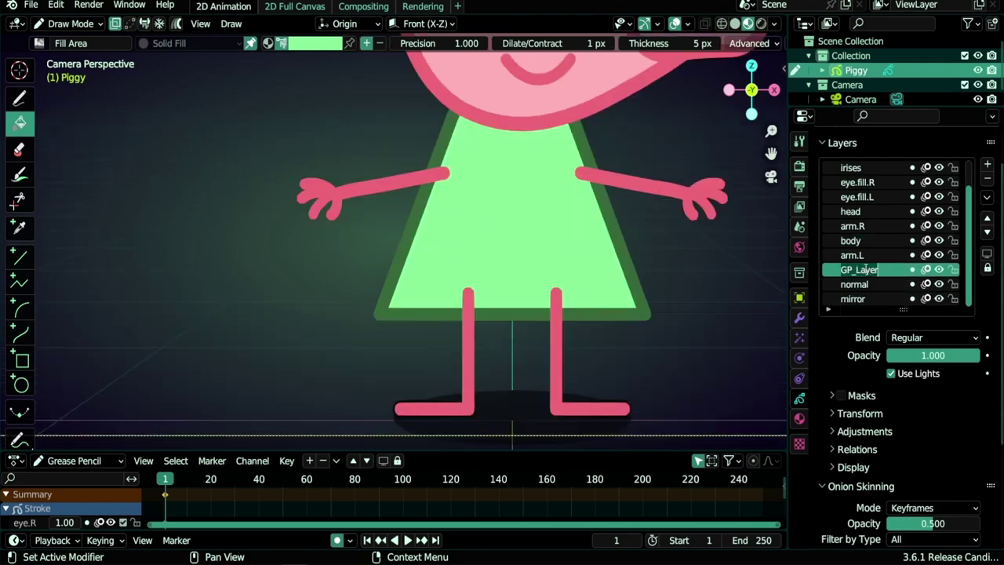
type("leg.")
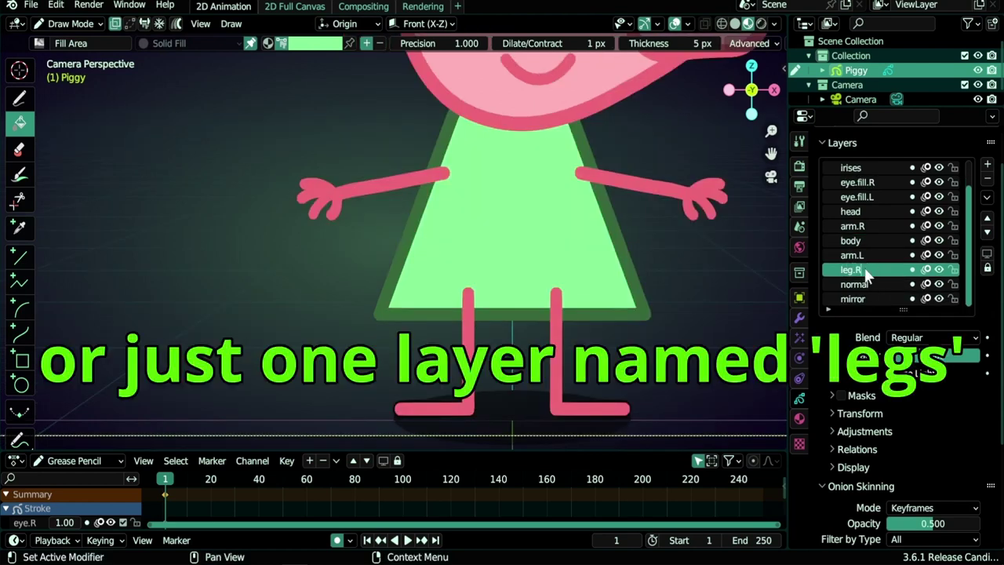
type("R")
double_click(861, 284)
type("le")
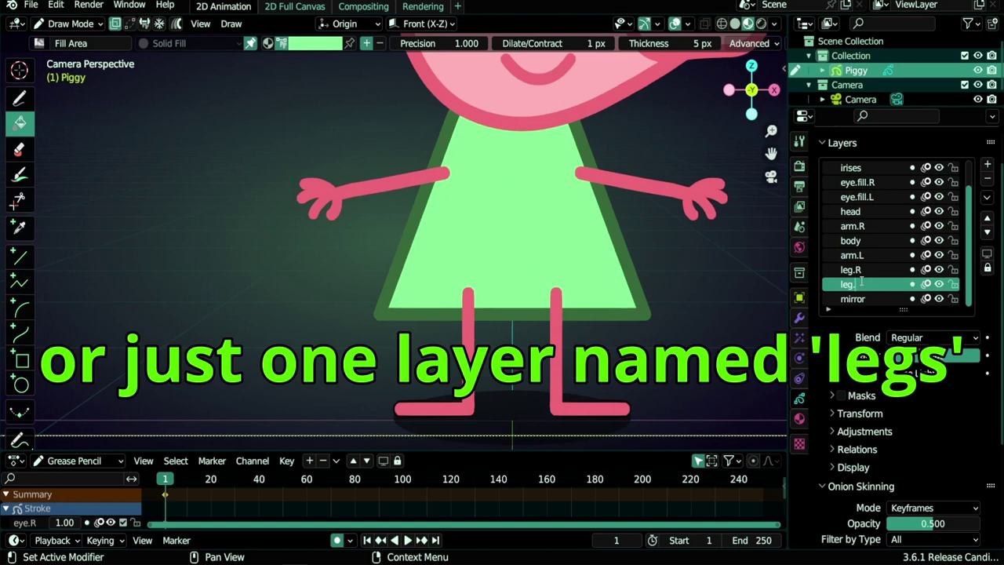
type("g.L")
Step: Rename the lowest layer in the stack, mirror, as shadow
double_click(862, 298)
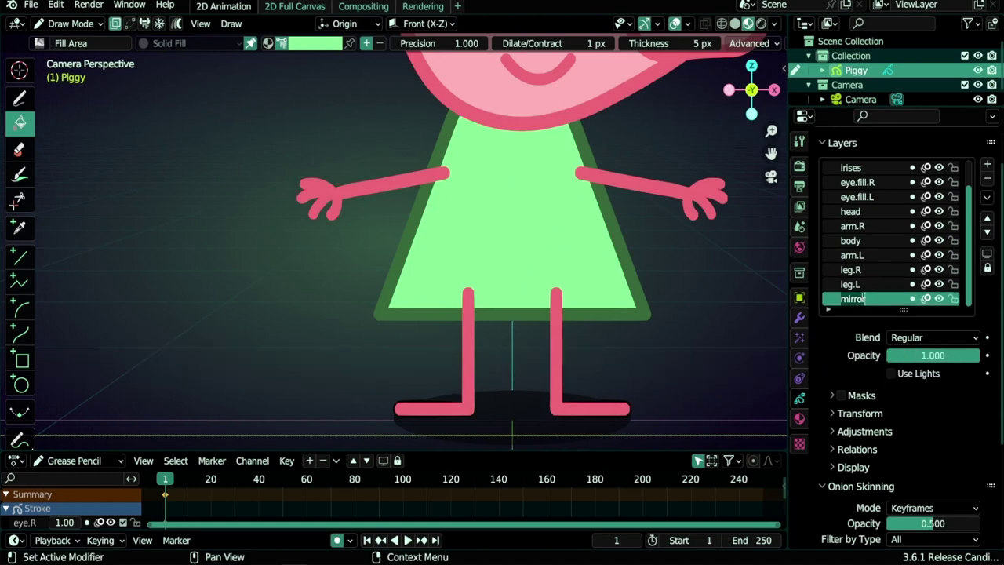
type("shadow")
scroll(645, 296, "down", 2)
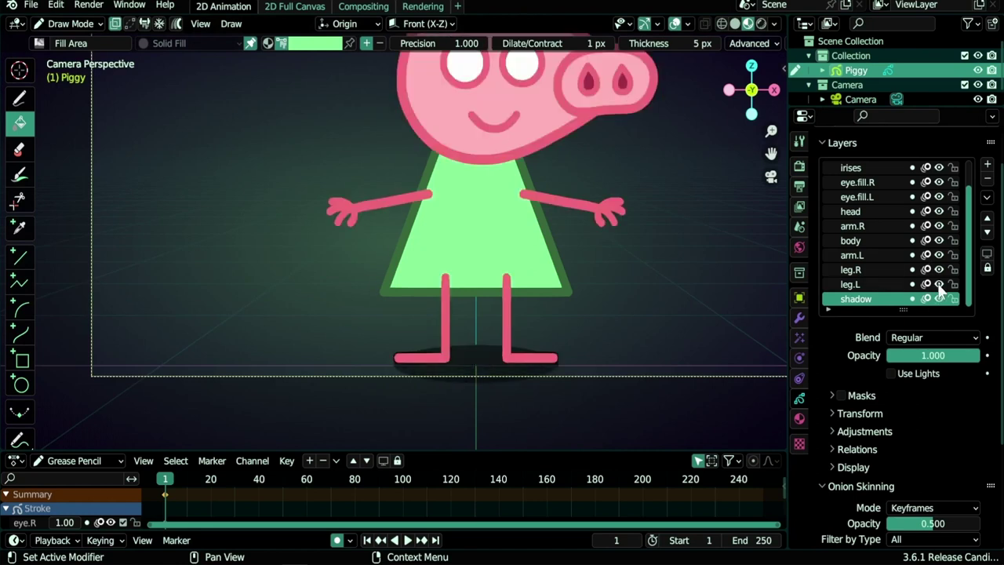
Step: Hide the leg.L layer and examine the strokes that belong to the other layers
left_click(939, 285)
middle_click_drag(519, 179, 517, 391, "shift")
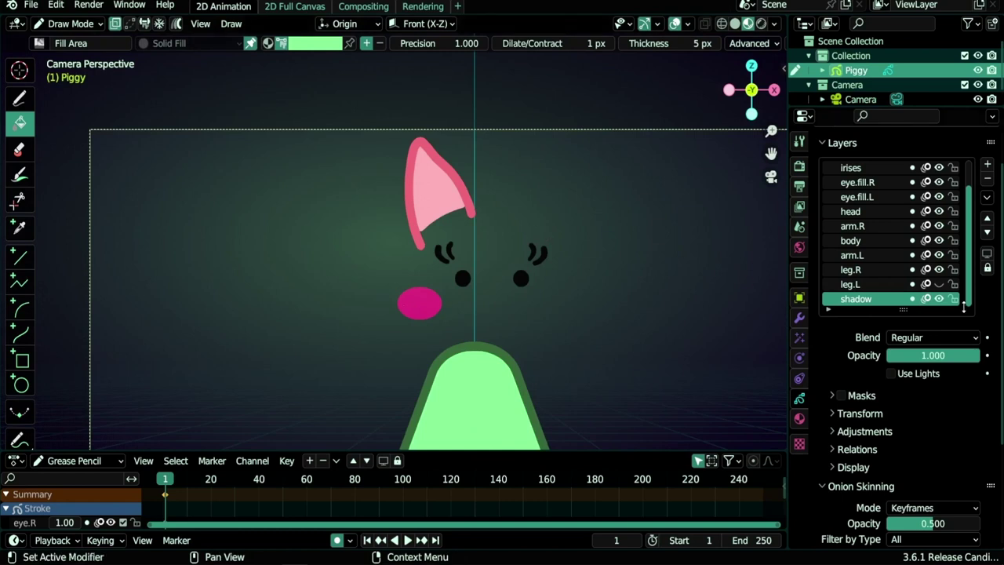
middle_click_drag(505, 338, 527, 161, "shift")
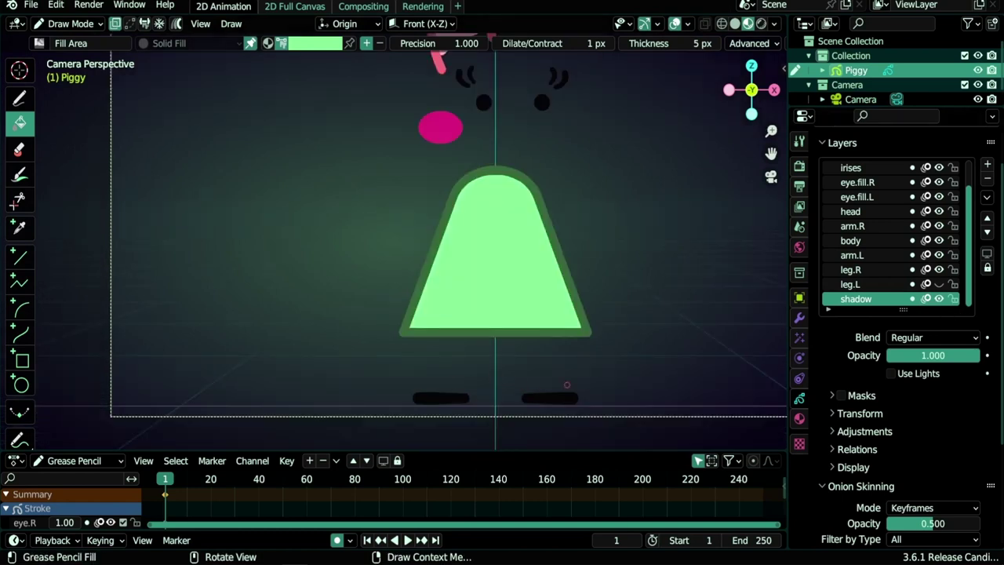
scroll(567, 384, "up", 4, "shift")
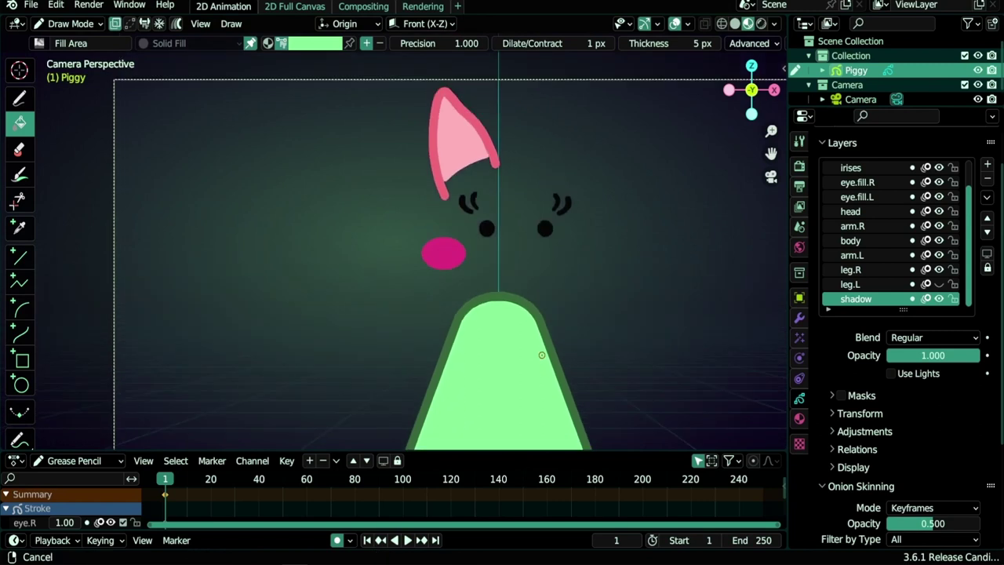
scroll(541, 355, "down", 2, "shift")
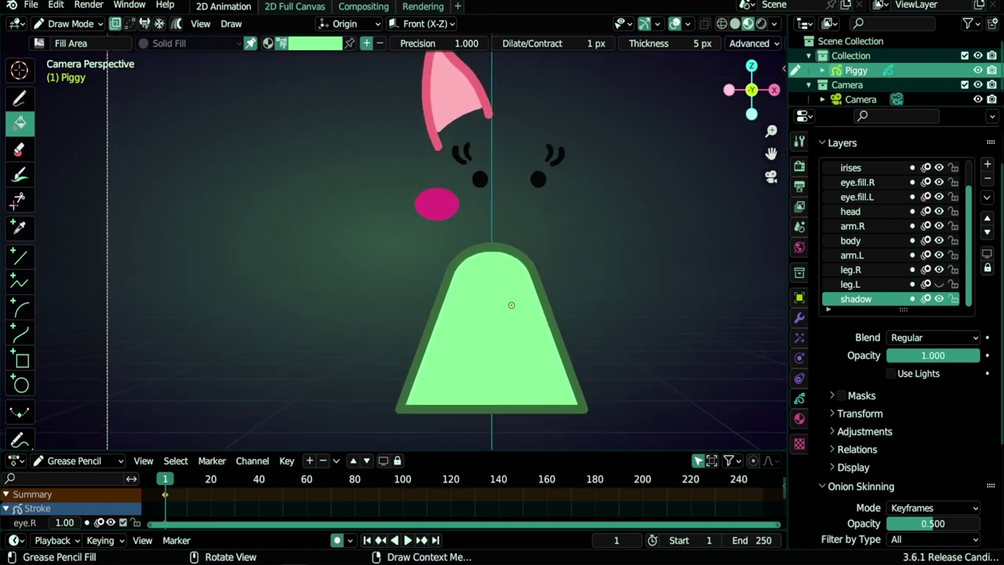
Step: Switch to Edit Mode and move the green dress strokes to the body layer
key("Tab")
scroll(417, 322, "up", 2, "shift")
left_click_drag(419, 317, 479, 350)
key("m")
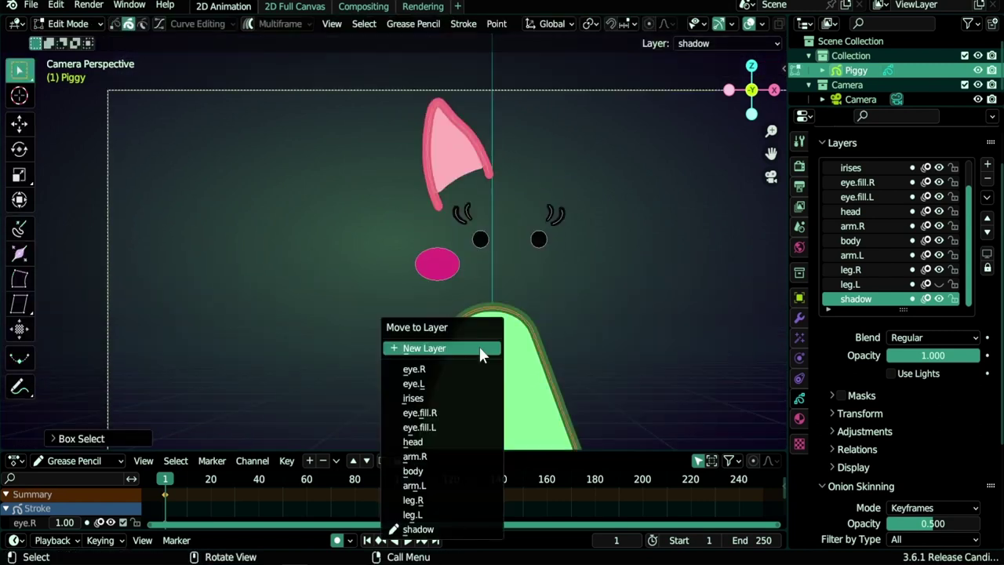
left_click(442, 471)
middle_click_drag(502, 392, 503, 313, "shift")
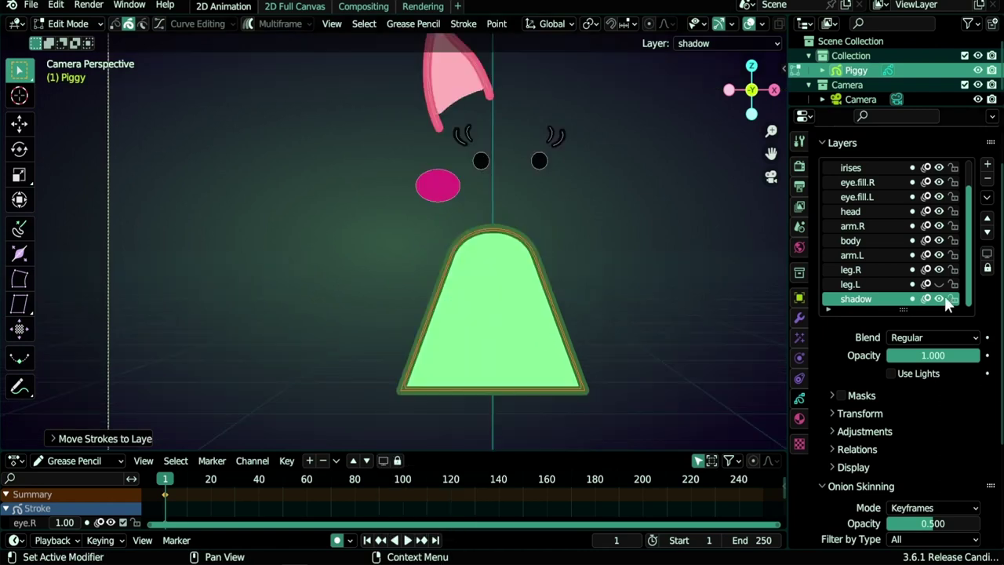
Step: Hide the shadow layer, show leg.L again, and isolate leg.L so every other layer is hidden and locked
left_click(939, 299)
left_click(939, 284)
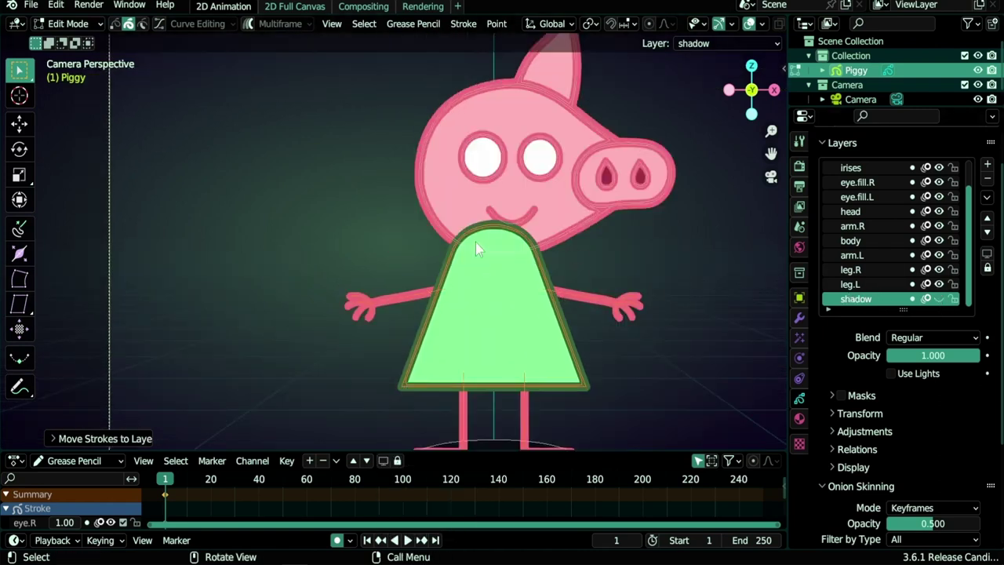
left_click(860, 286)
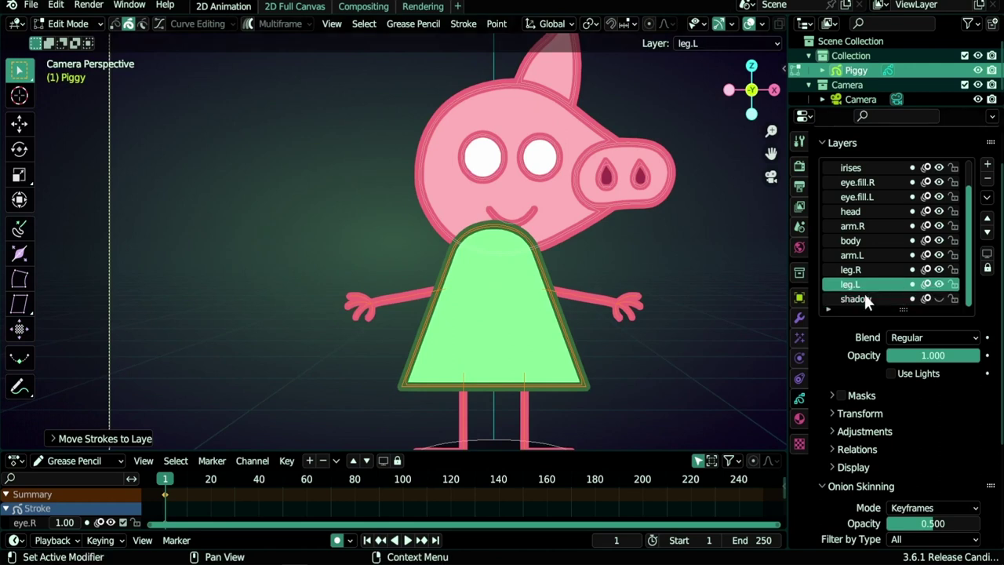
left_click(987, 256)
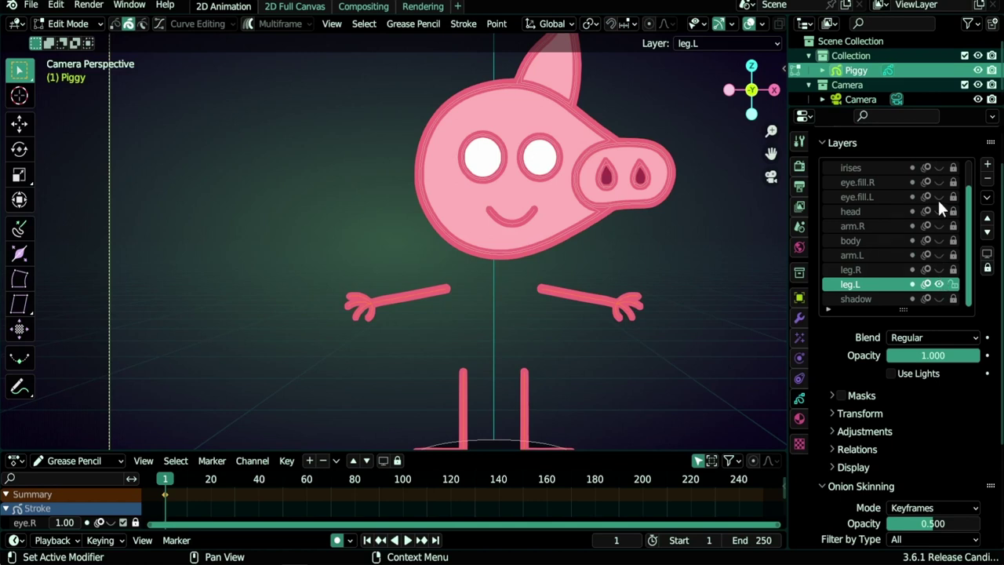
Step: Move the dark ground ellipse to the shadow layer and the character's right leg to the leg.R layer
middle_click_drag(536, 253, 552, 155, "shift")
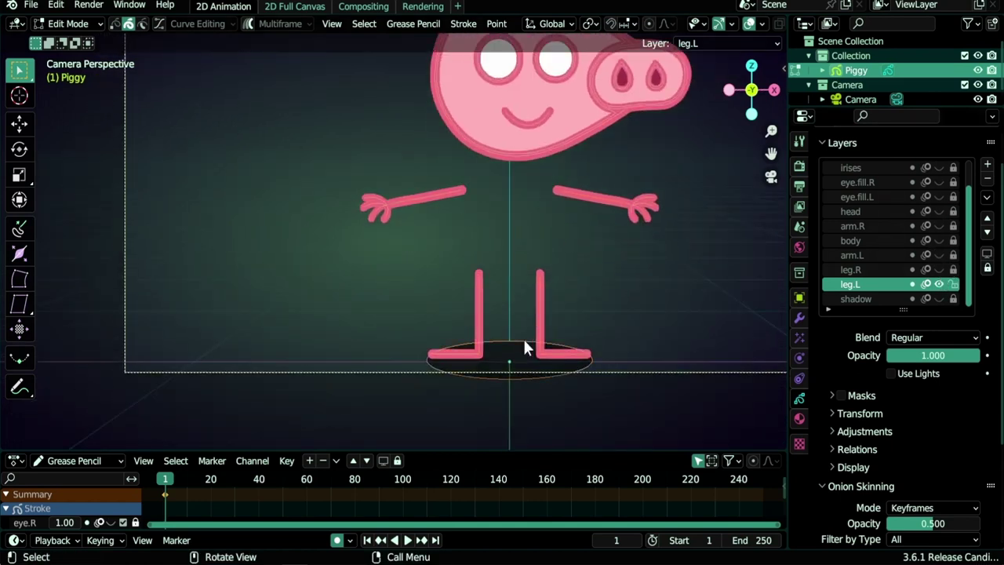
key("m")
left_click(517, 338)
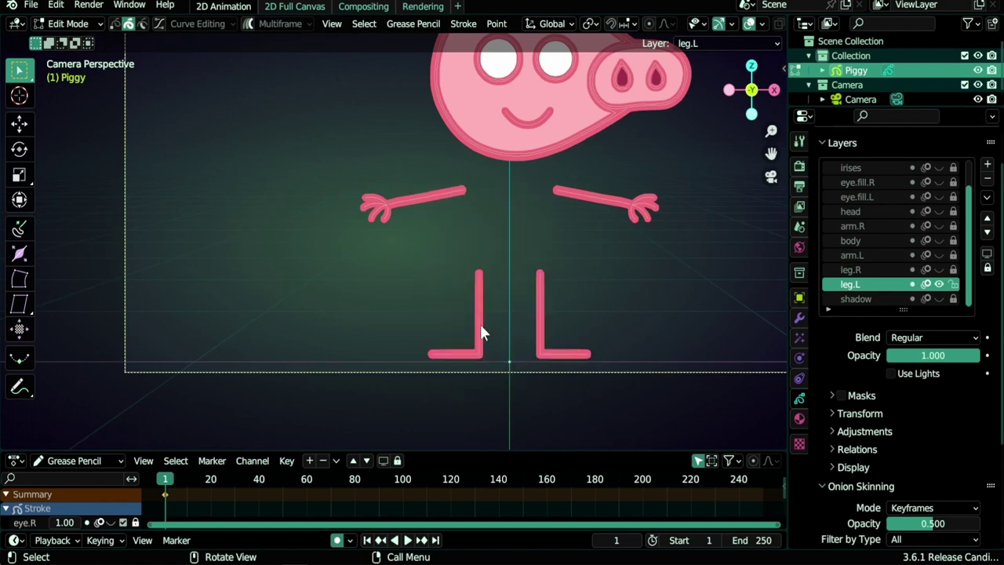
key("m")
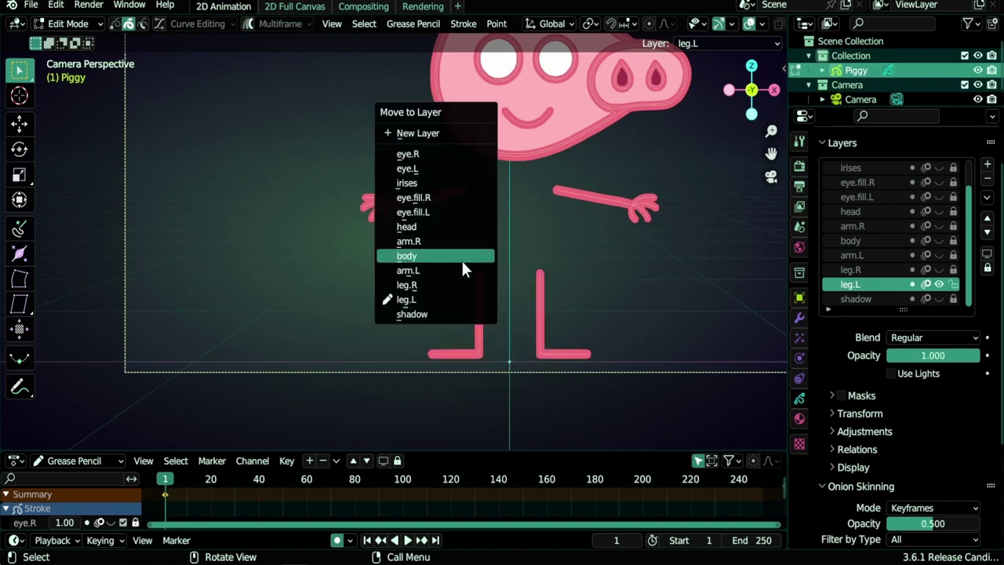
left_click(452, 284)
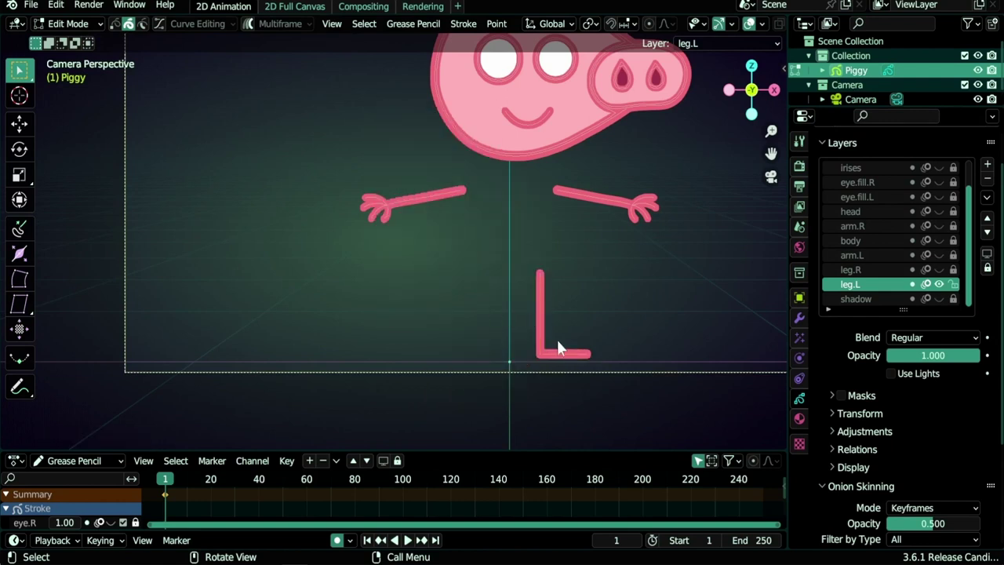
Step: Move the character's right arm and hand strokes to the arm.R layer and the left ones to arm.L
middle_click_drag(457, 244, 463, 334, "shift")
left_click_drag(354, 252, 430, 328)
key("m")
left_click(431, 283)
left_click_drag(608, 262, 673, 323)
key("m")
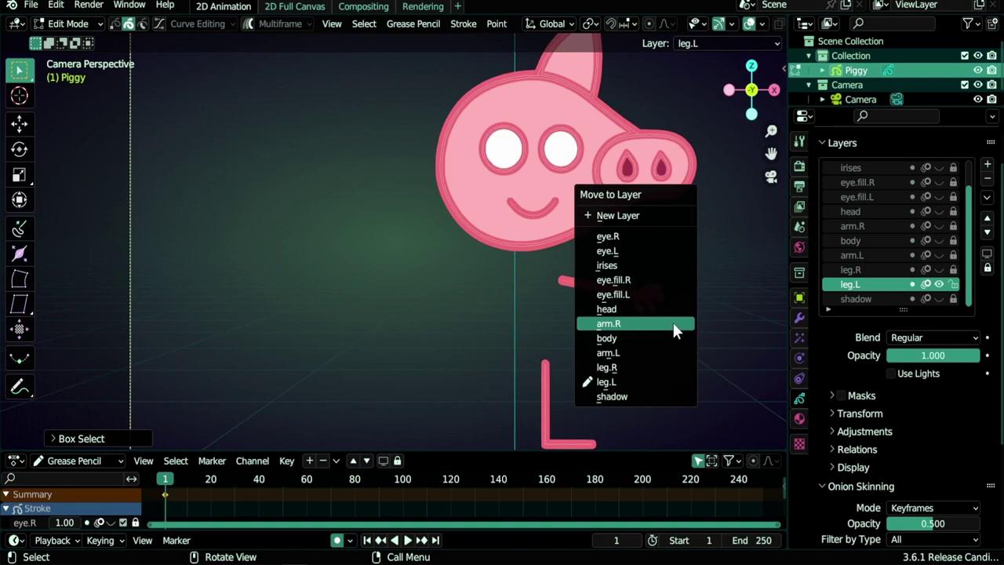
left_click(641, 353)
Step: Move the right eye's pink outline to the eye.R layer and its white fill to eye.fill.R
scroll(614, 332, "up", 4, "shift")
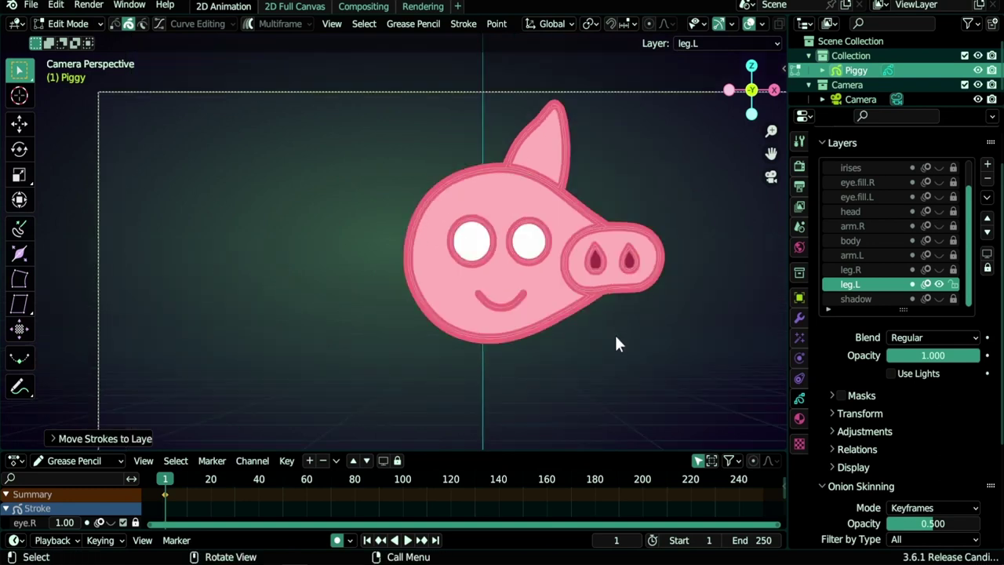
scroll(516, 283, "up", 5)
scroll(533, 296, "down", 3, "ctrl")
scroll(511, 298, "up", 3)
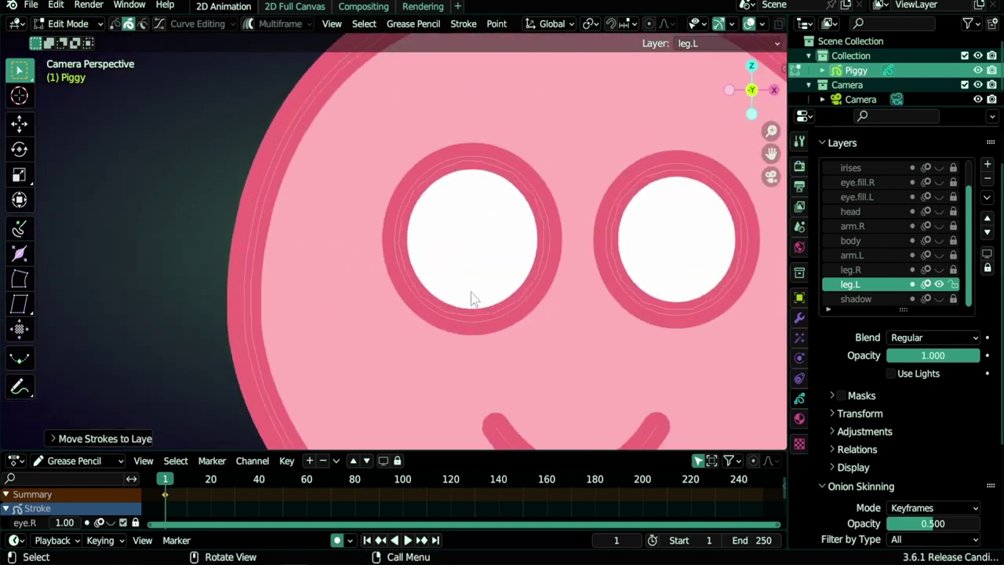
left_click(403, 262)
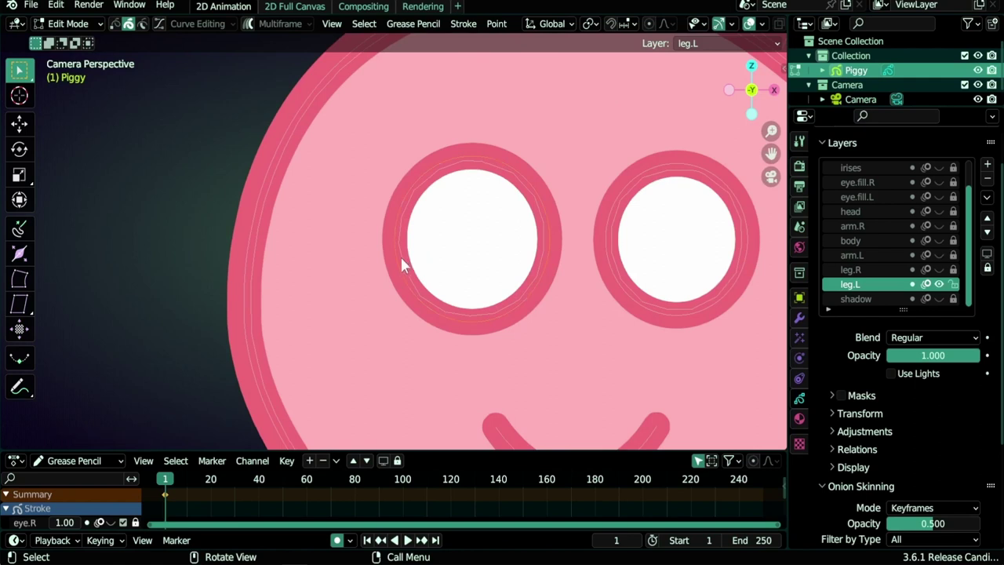
scroll(401, 260, "up", 3)
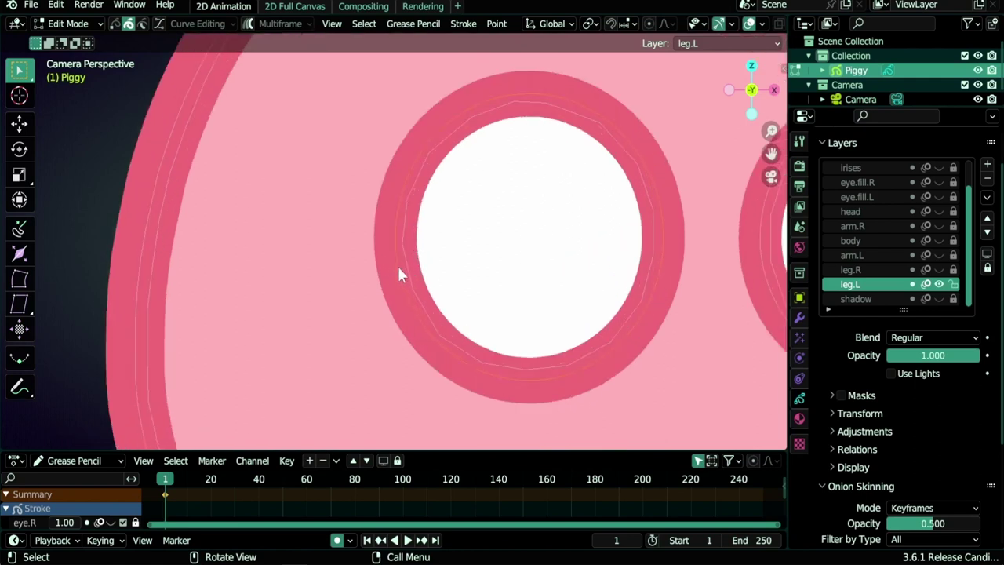
key("m")
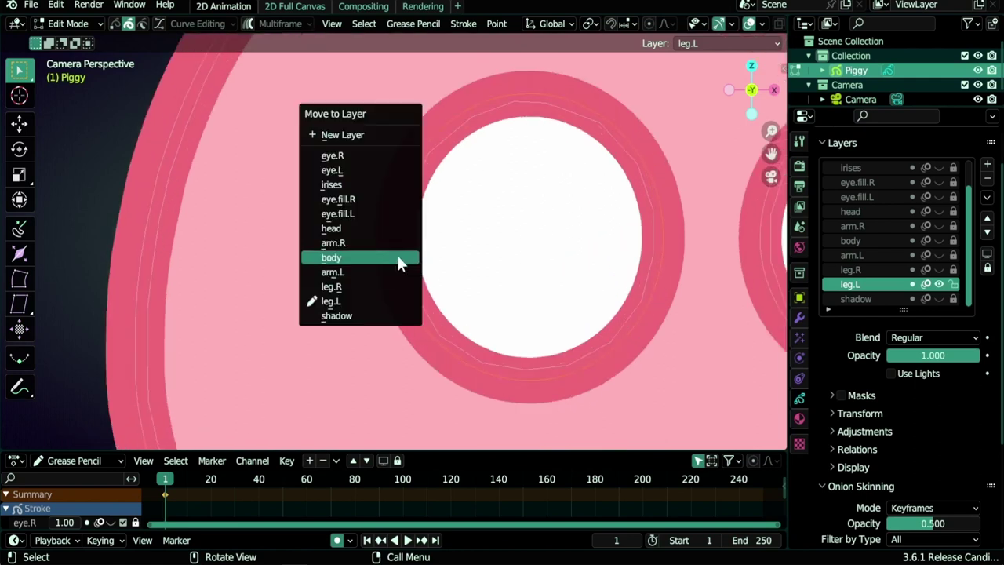
left_click(333, 156)
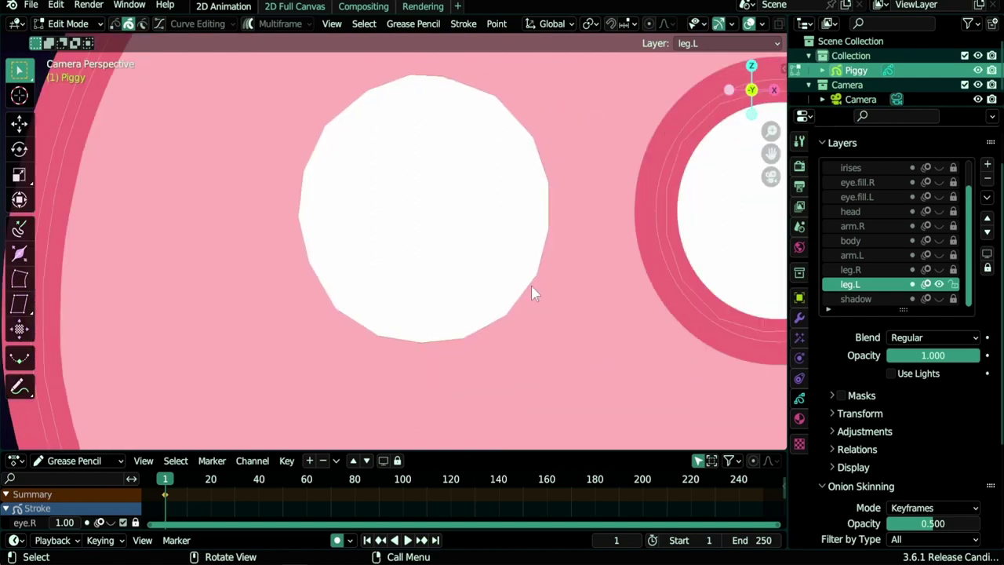
key("m")
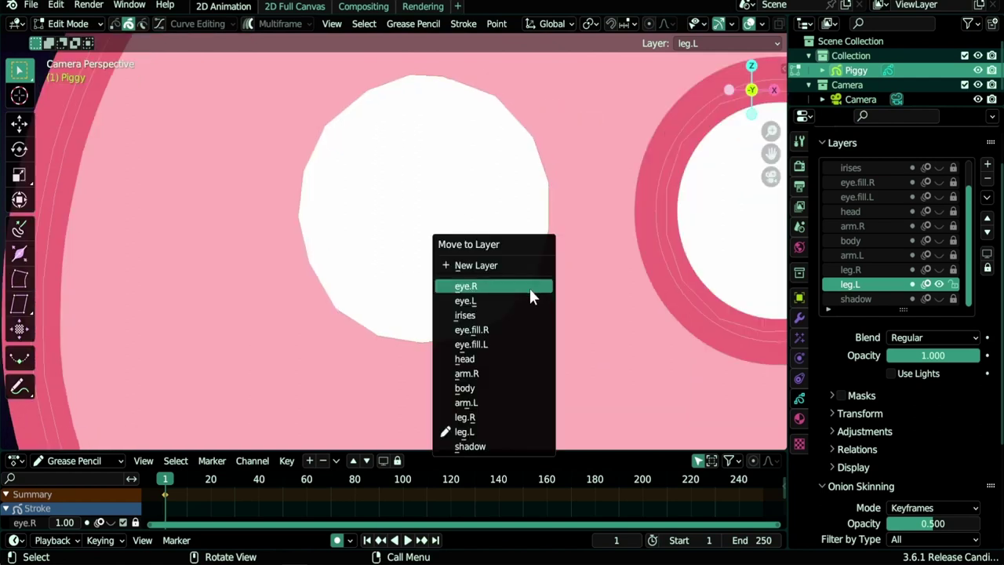
left_click(485, 330)
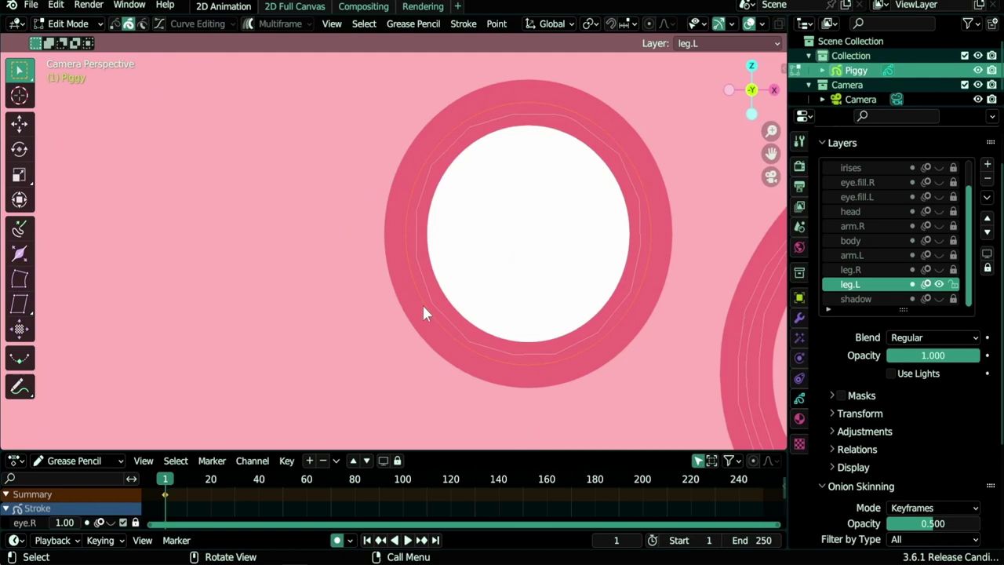
Step: Move the left eye's pink outline to the eye.L layer and its white fill to eye.fill.L
key("m")
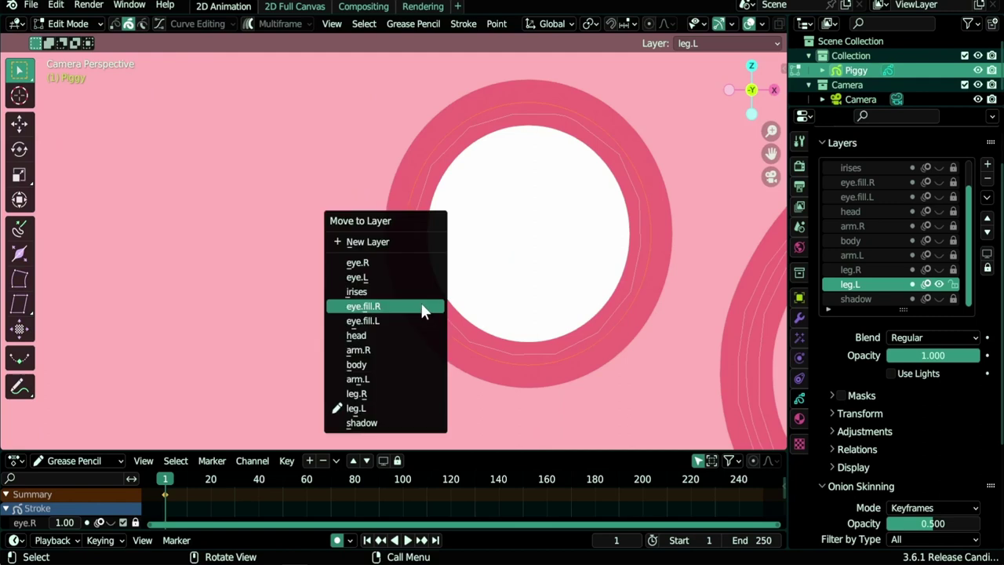
left_click(373, 277)
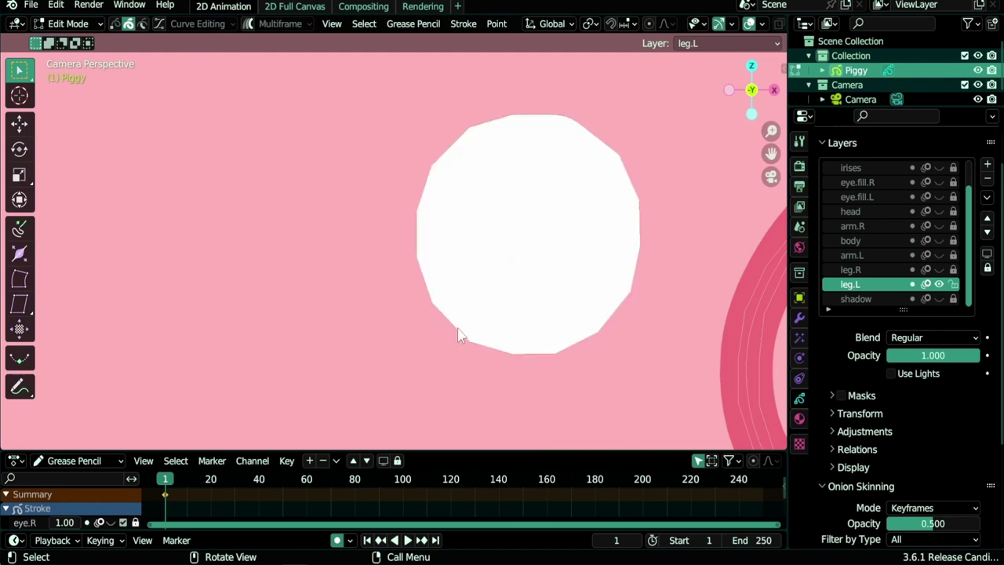
key("m")
left_click(423, 372)
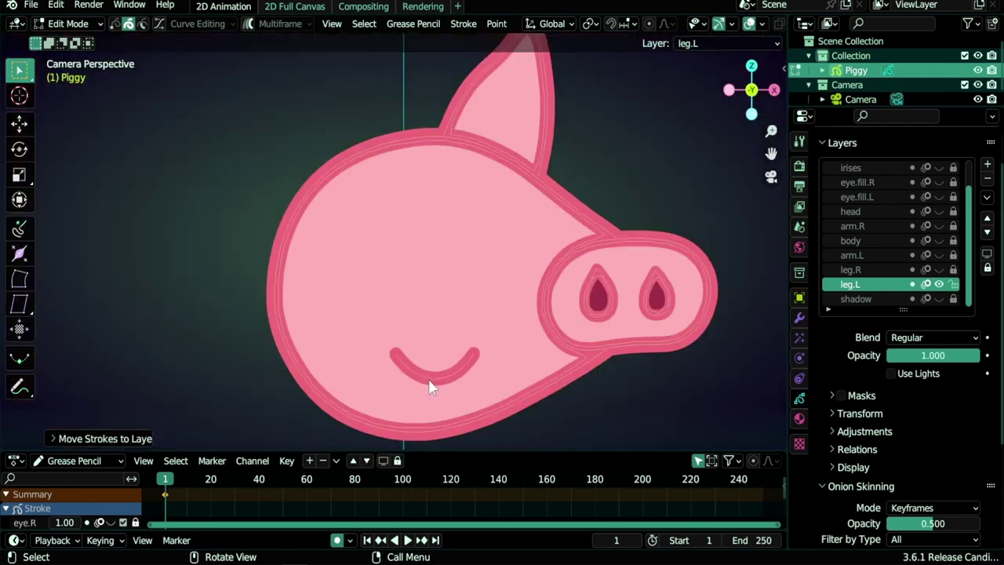
Step: Select the smile stroke and add a new layer named mouth directly above the head layer
left_click(429, 383)
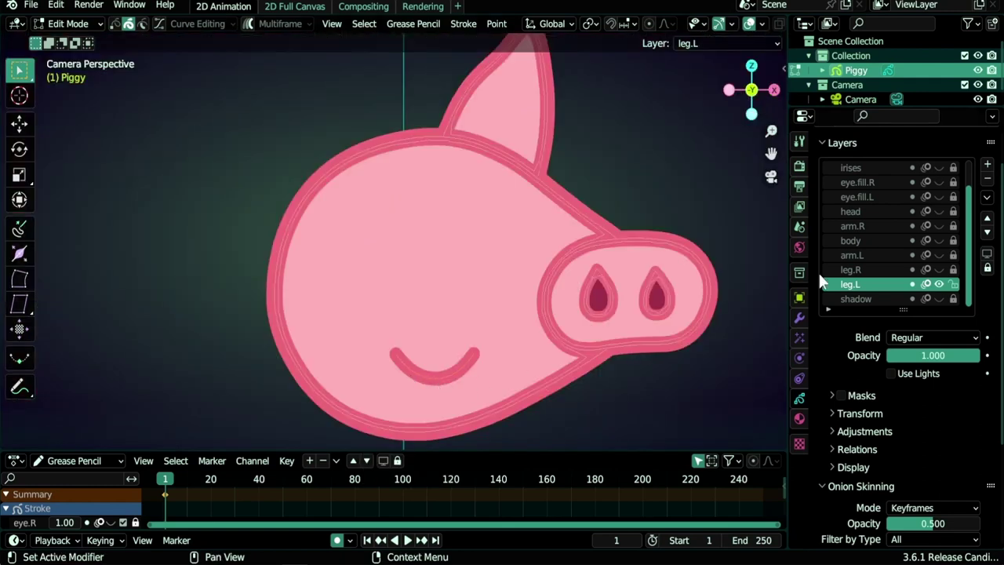
scroll(891, 232, "up", 2)
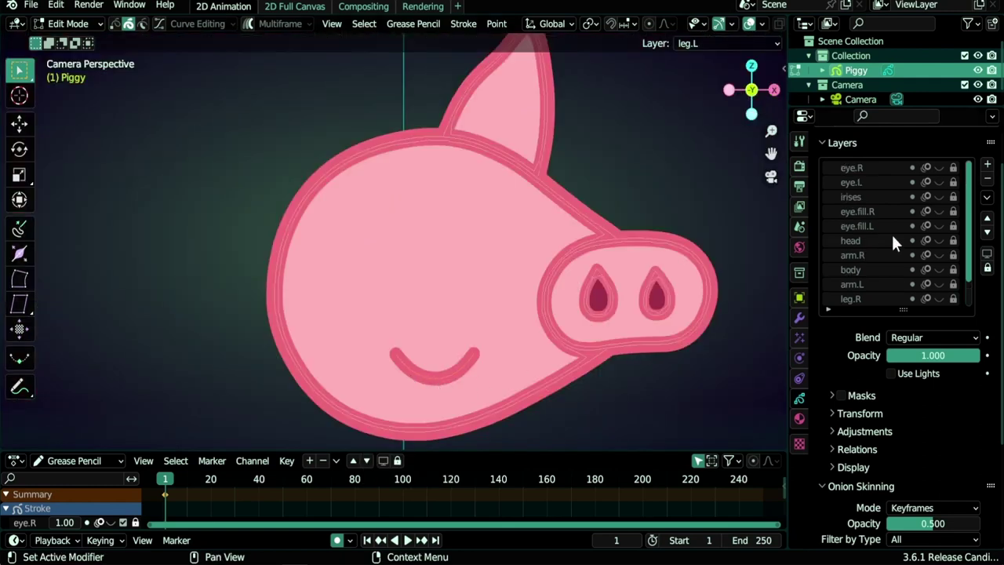
left_click(863, 165)
left_click(851, 240)
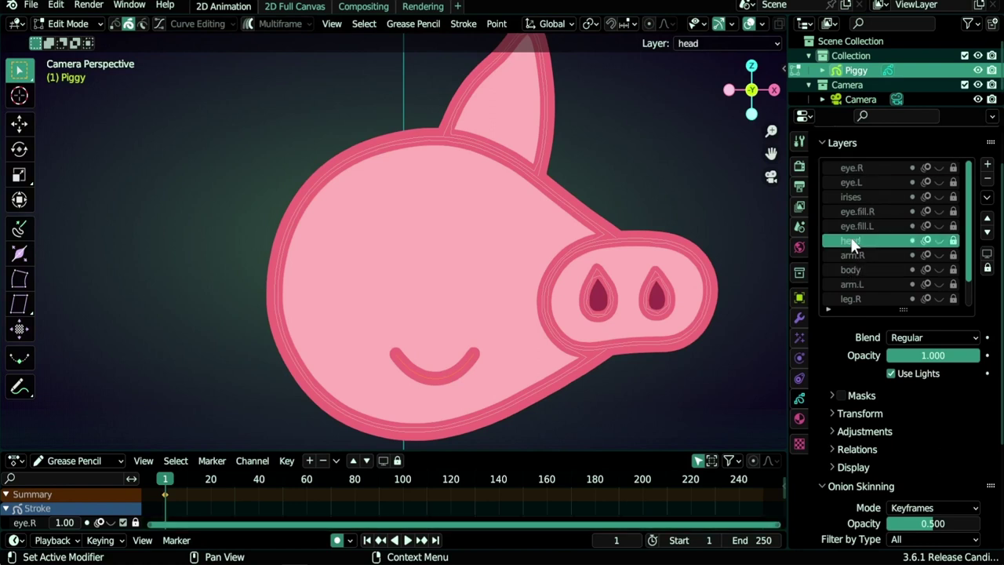
left_click(988, 166)
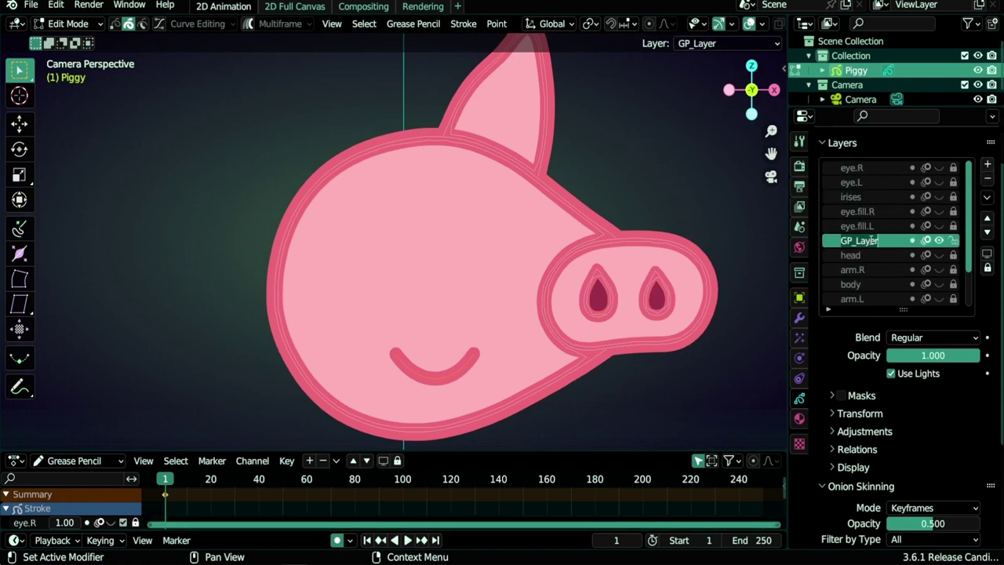
double_click(872, 240)
type("mouth")
key("Return")
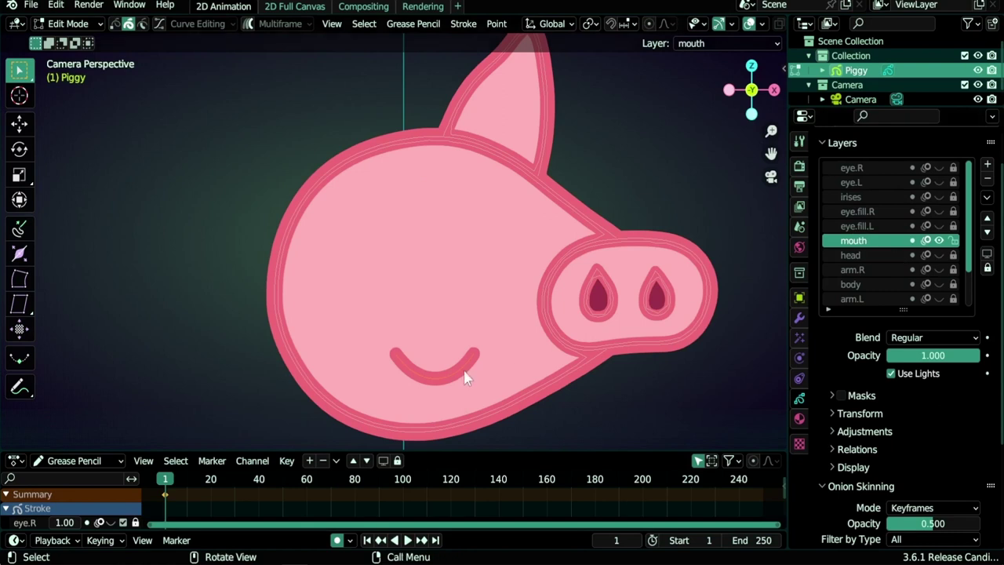
Step: Move the selected smile stroke to the mouth layer and hide that layer
key("m")
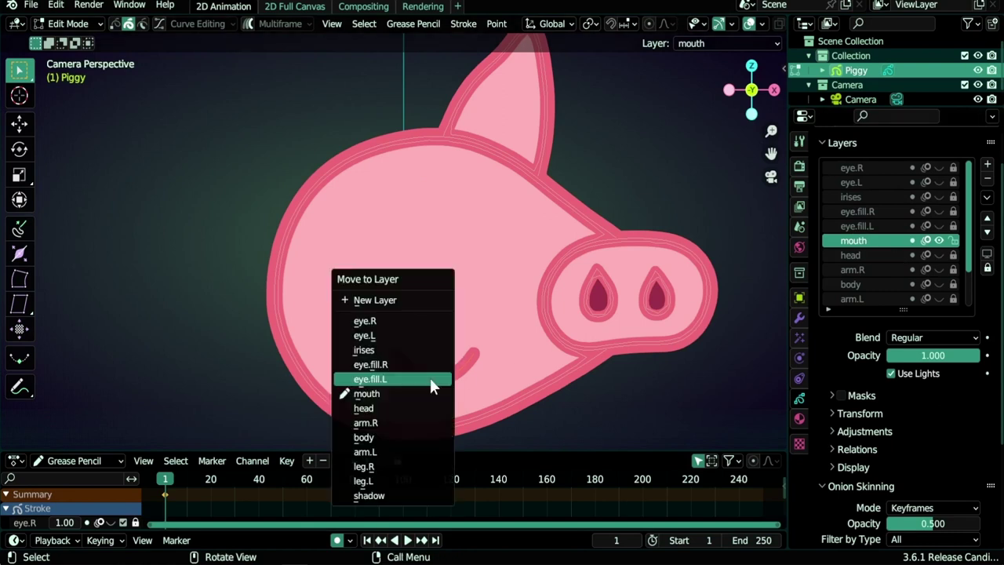
left_click(400, 393)
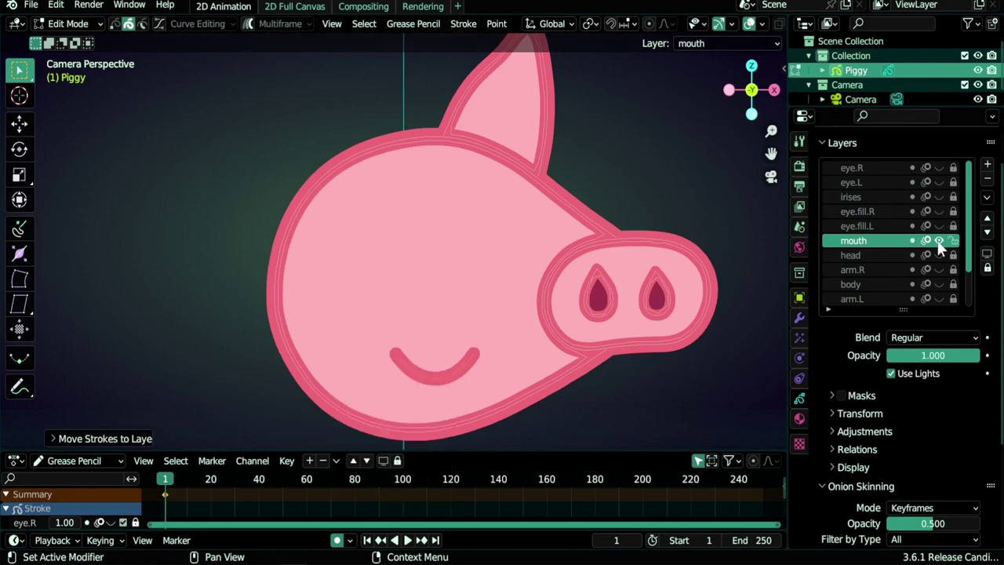
scroll(508, 275, "down", 5)
middle_click_drag(508, 274, 534, 259, "shift")
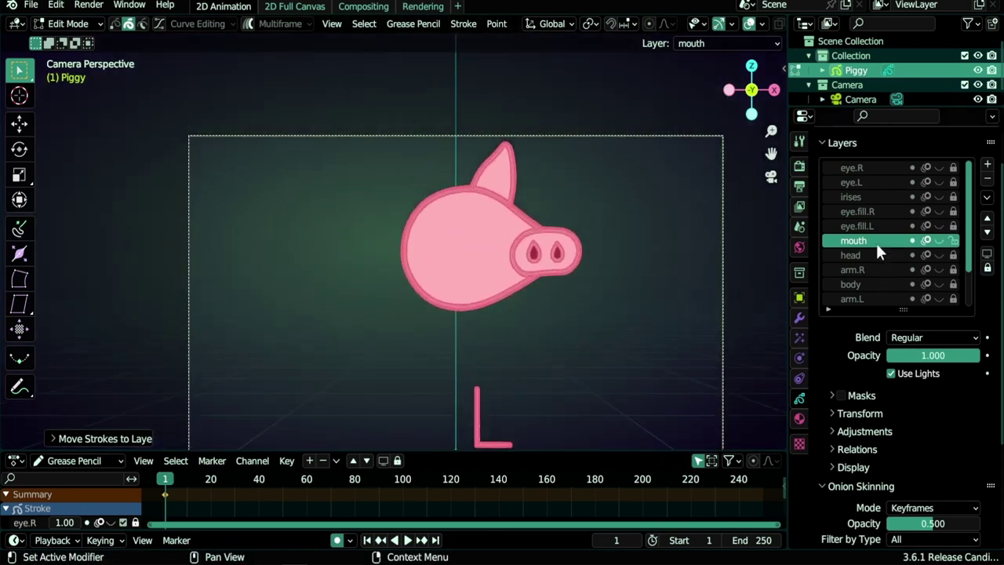
Step: Select the head, left ear and snout strokes together and move them to the head layer
scroll(876, 243, "down", 3)
left_click_drag(363, 112, 594, 327)
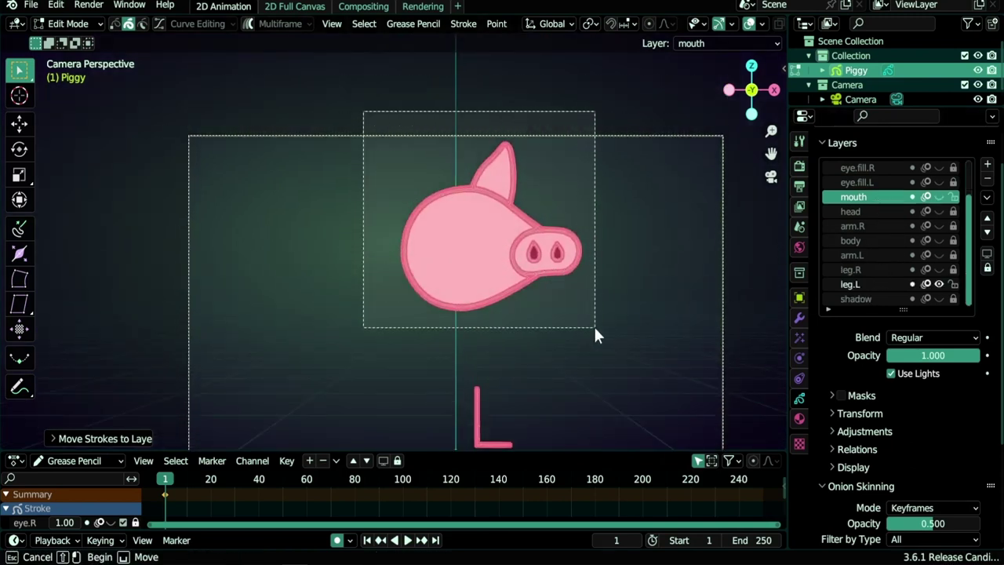
key("m")
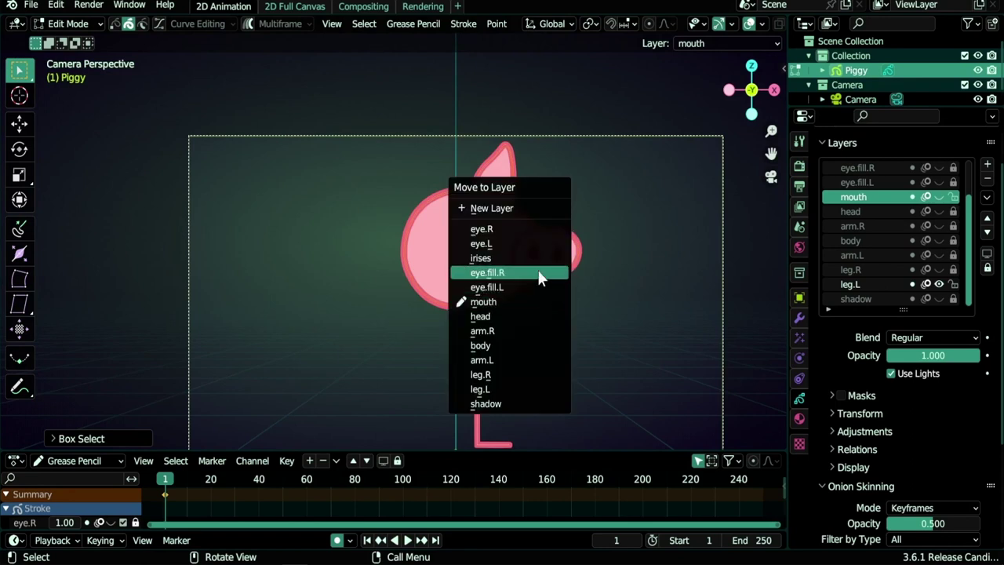
left_click(527, 316)
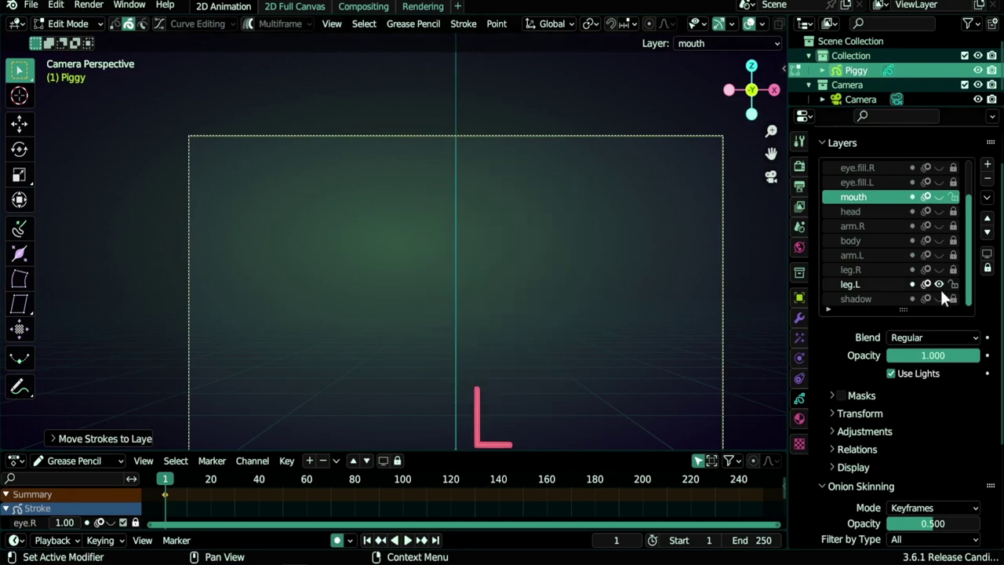
Step: Hide the leg.L layer, and unhide all layers to check the whole character
left_click(988, 255)
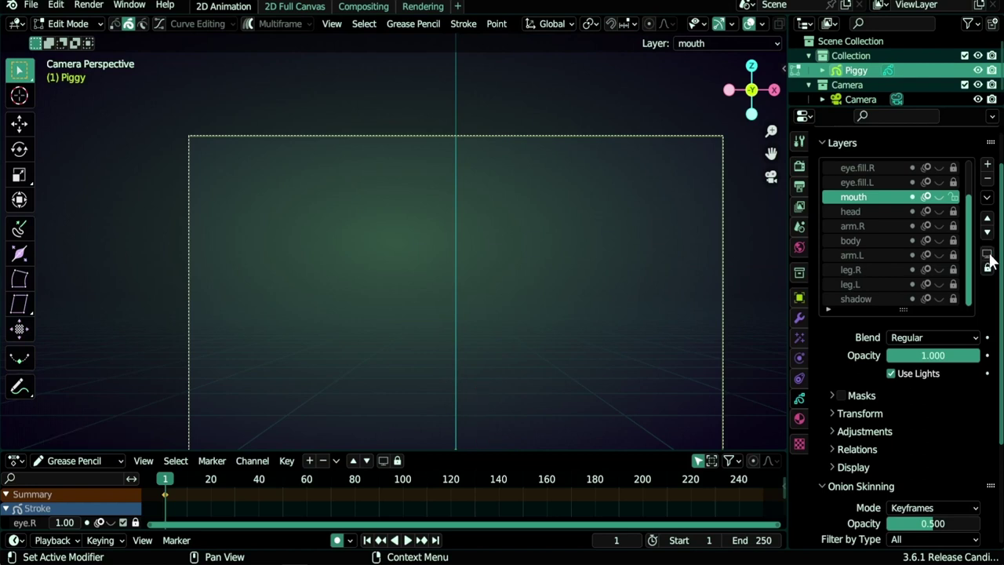
left_click(988, 256)
scroll(451, 357, "up", 2)
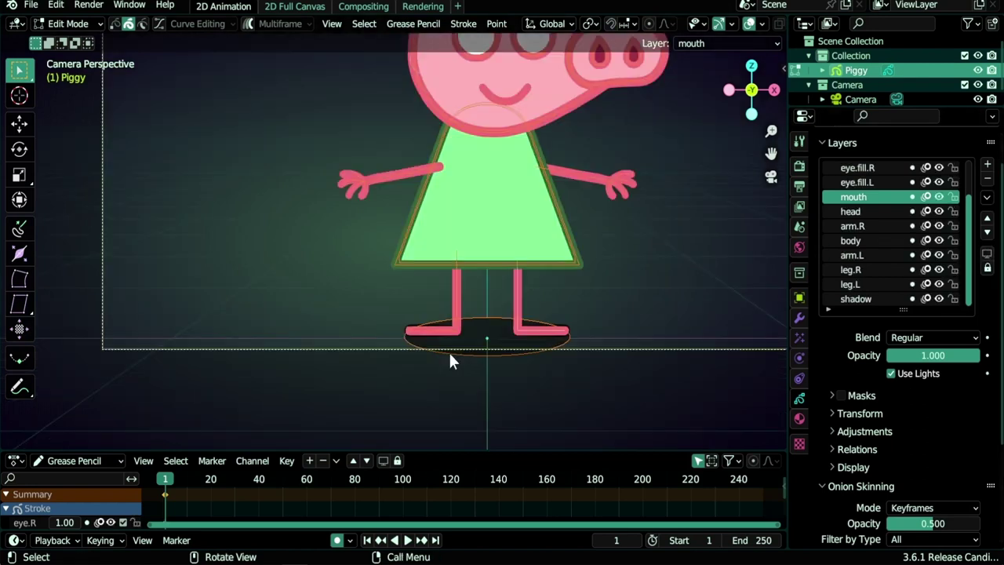
scroll(504, 212, "up", 4, "shift")
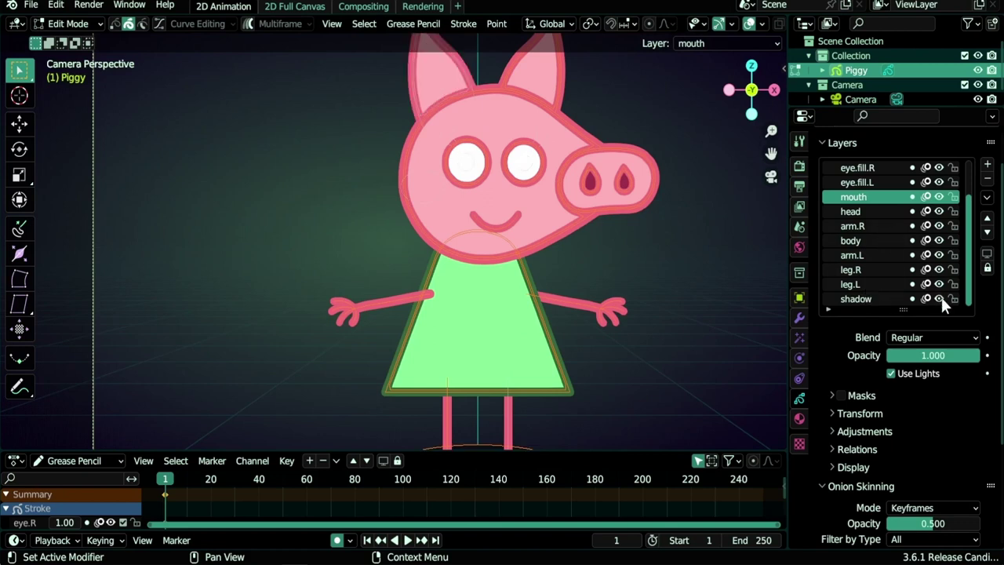
Step: Make the shadow layer active and isolate it so only its strokes are visible
left_click(875, 302)
scroll(672, 255, "down", 2, "shift")
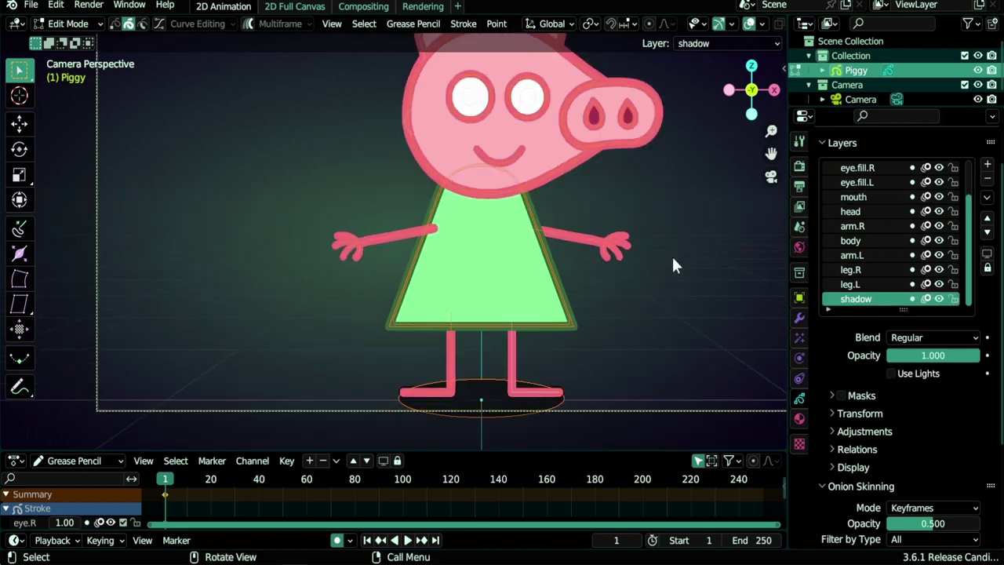
left_click(987, 255)
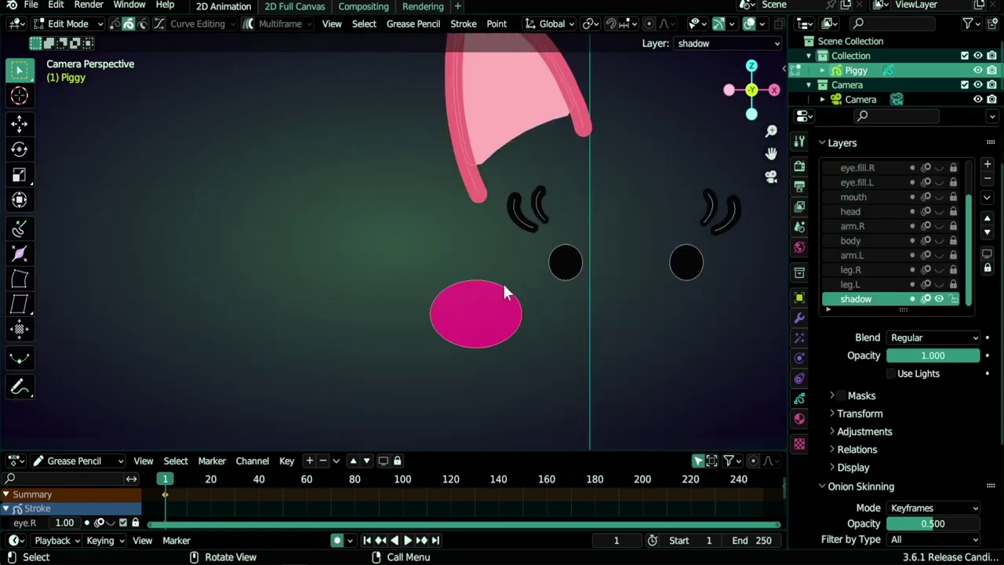
Step: Move the pink cheek fill to the head layer and the two black irises to the irises layer
key("m")
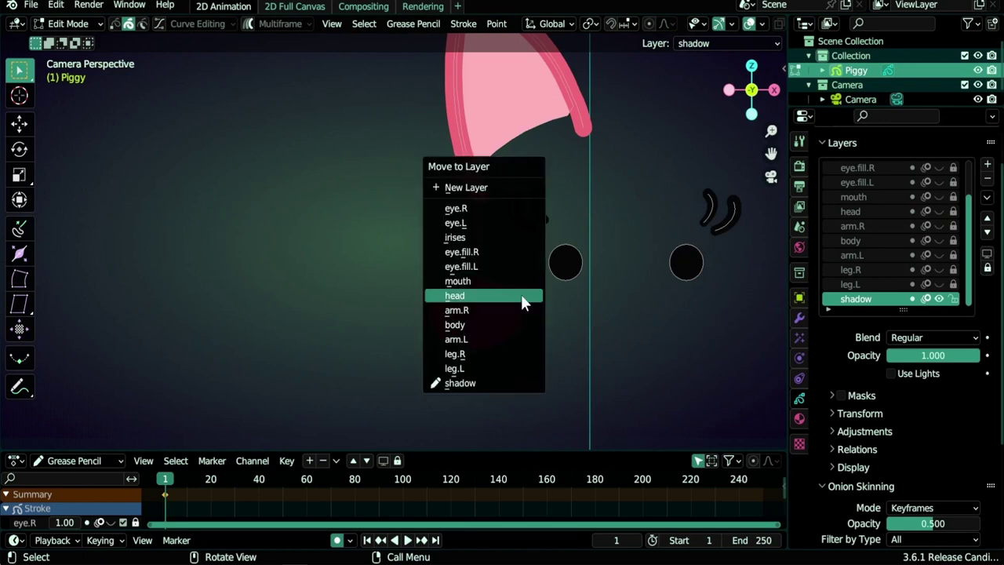
left_click(509, 253)
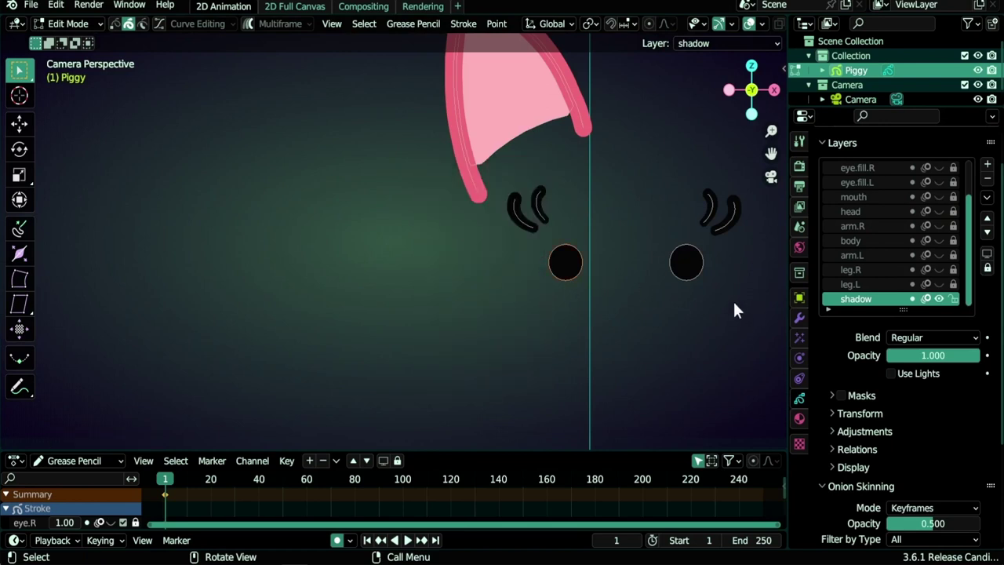
mouse_move(734, 304)
left_mouse_down()
mouse_move(544, 267)
mouse_move(524, 196)
left_mouse_up()
key("m")
left_click(557, 243)
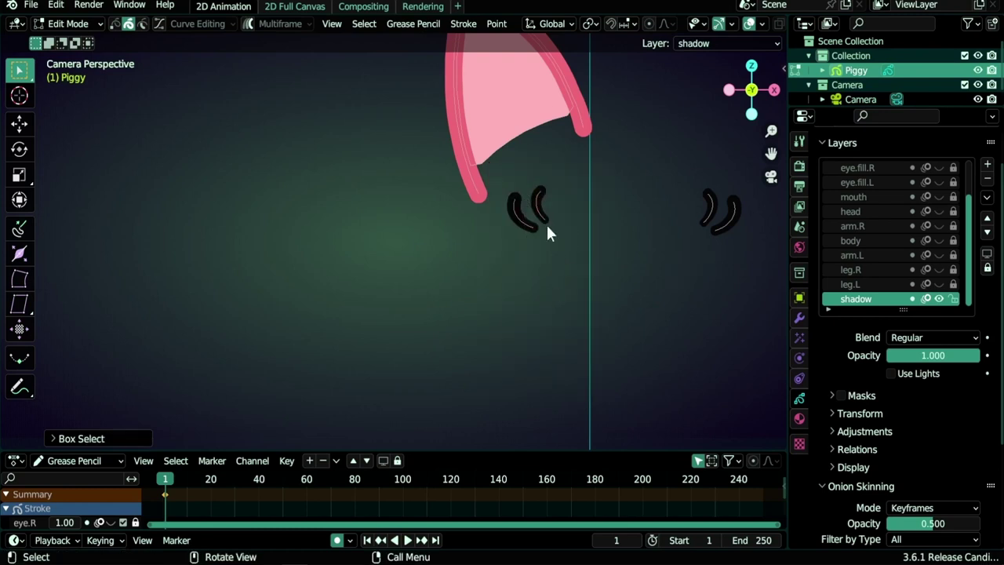
Step: Move the right eyelash strokes to the eye.R layer and the left eyelash strokes to eye.L
key("m")
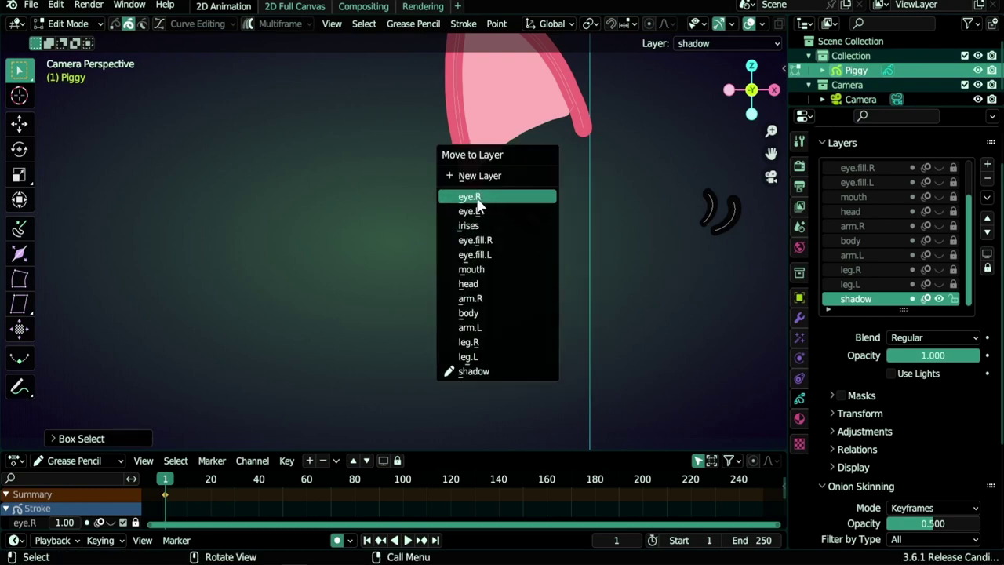
left_click(478, 200)
middle_click_drag(685, 263, 545, 280, "shift")
left_click_drag(535, 196, 618, 275)
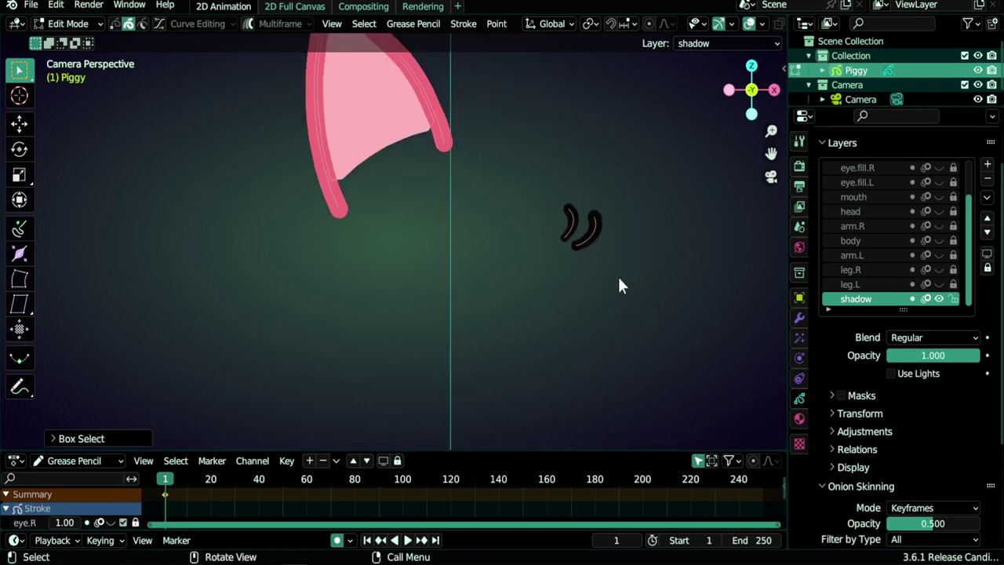
key("m")
left_click(597, 292)
Step: Select the right ear's outline and fill strokes and move them to the head layer
scroll(549, 337, "down", 3)
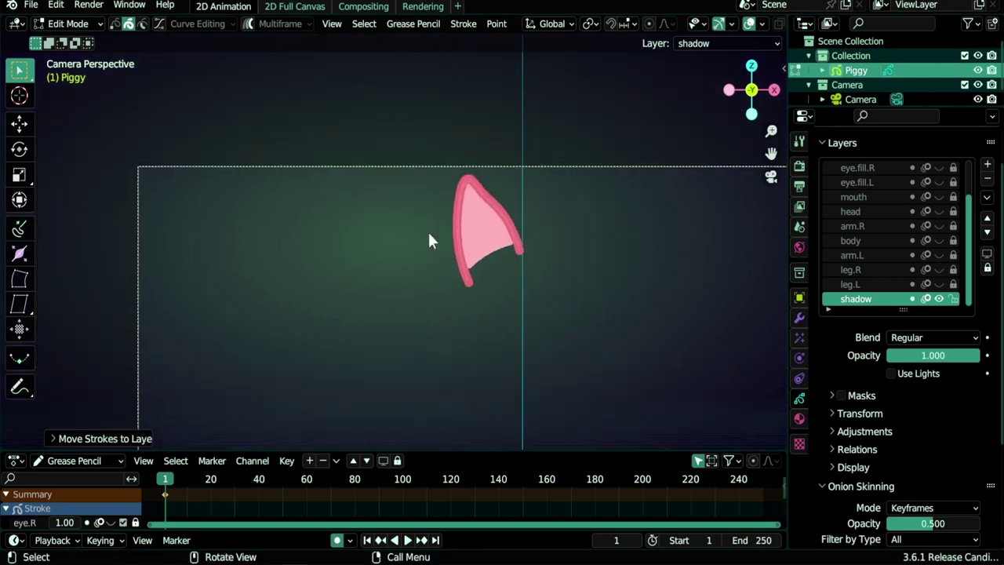
left_click_drag(408, 176, 582, 287)
scroll(480, 259, "up", 5)
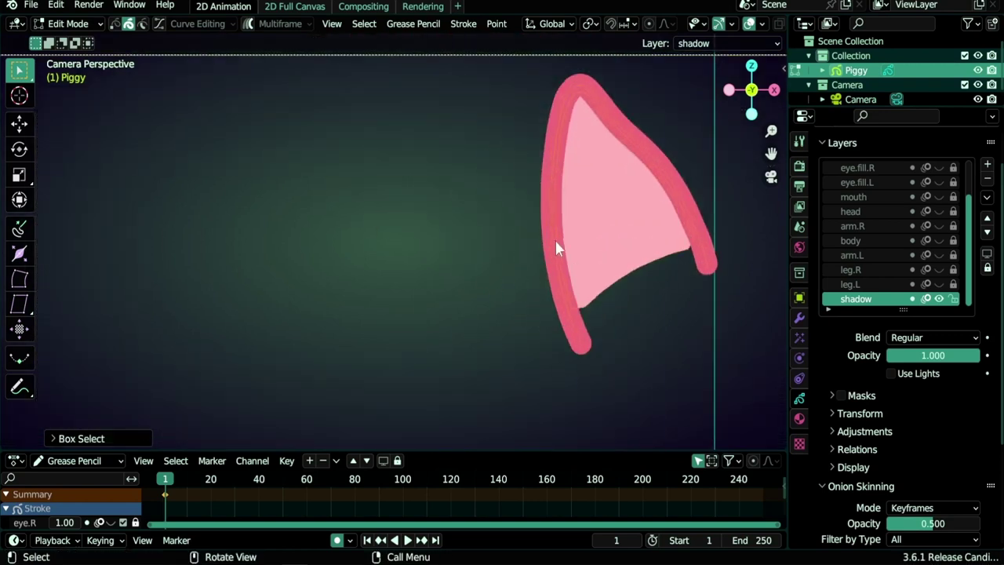
key("m")
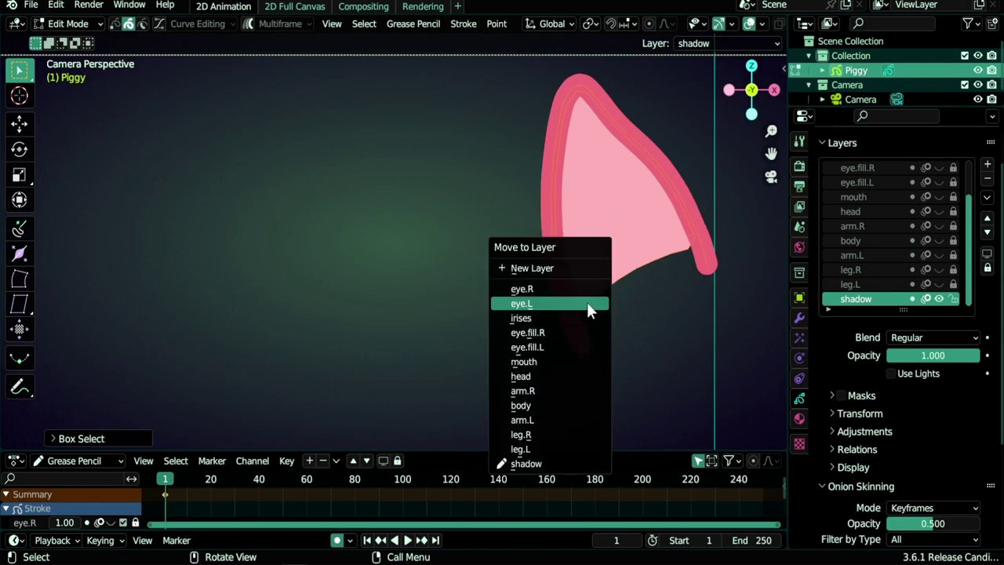
left_click(570, 374)
Step: Move the right black shoe stroke to the leg.R layer and the left one to leg.L
middle_click_drag(541, 334, 402, 224, "shift")
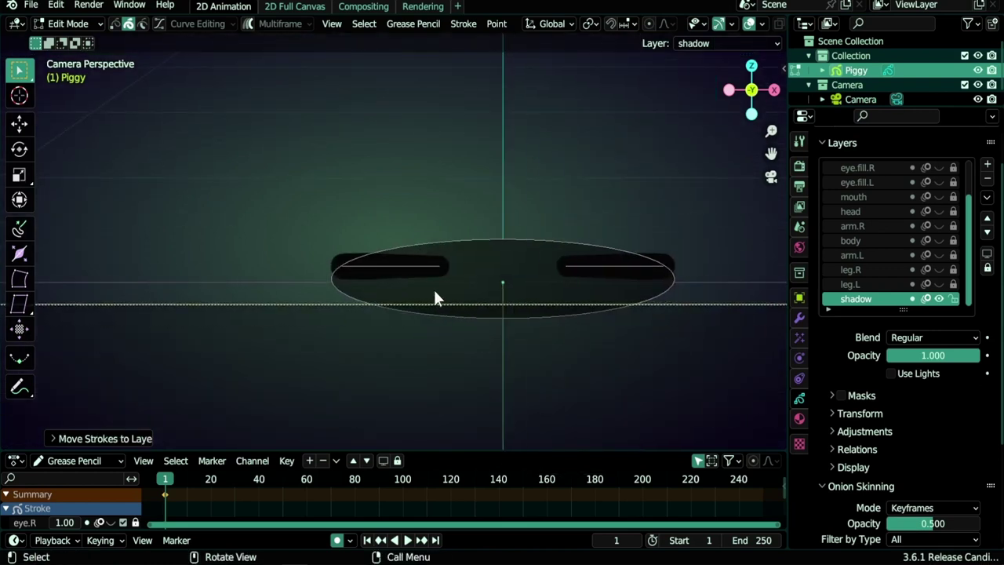
left_click(384, 272)
key("m")
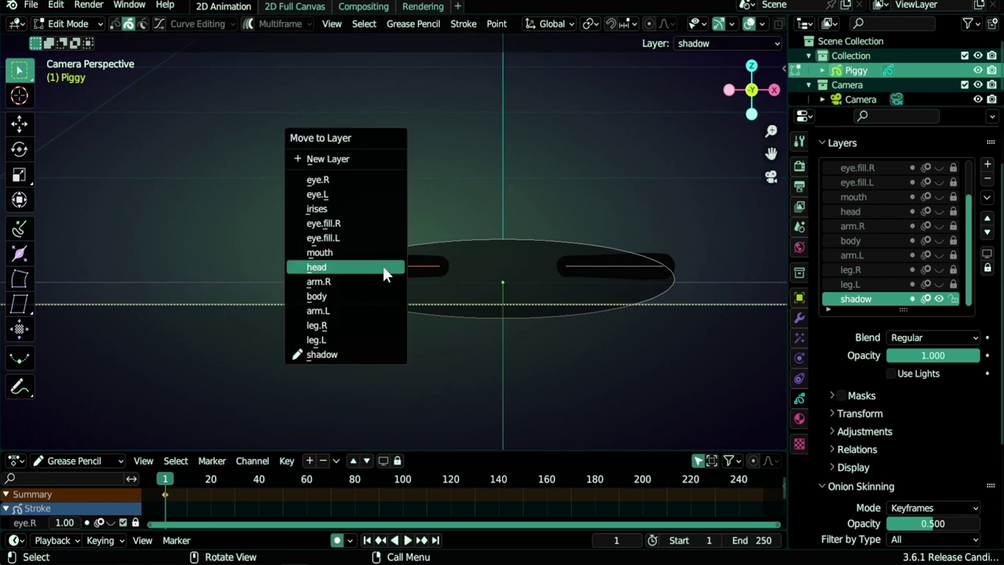
left_click(362, 325)
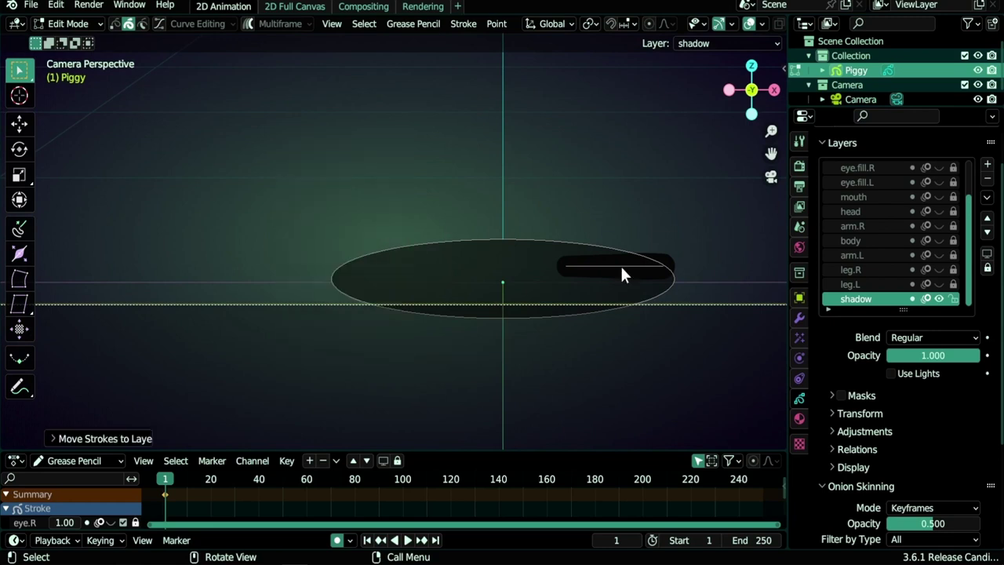
key("m")
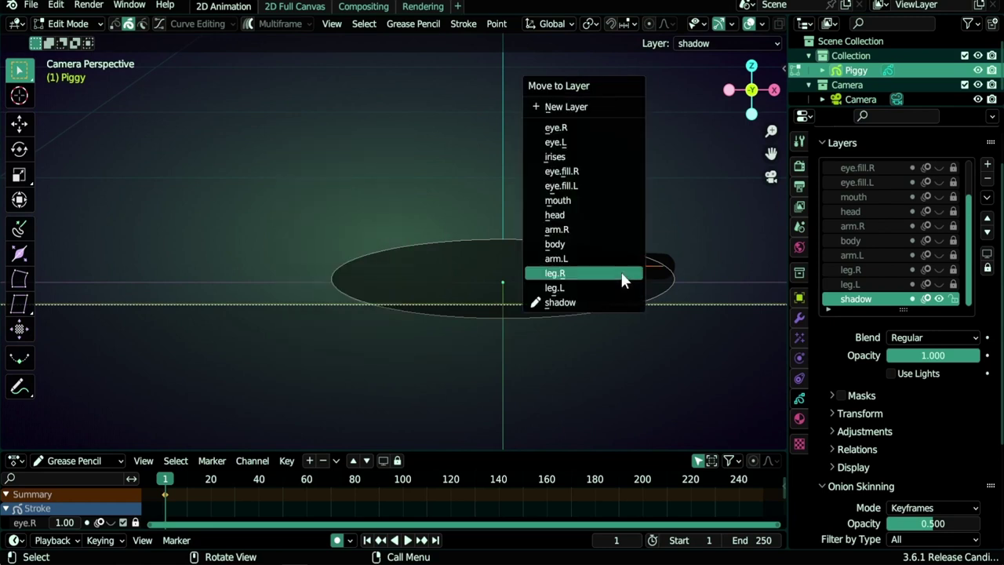
left_click(567, 287)
Step: Check the shadow layer by toggling its visibility, and show all layers again
left_click(938, 298)
left_click(938, 298)
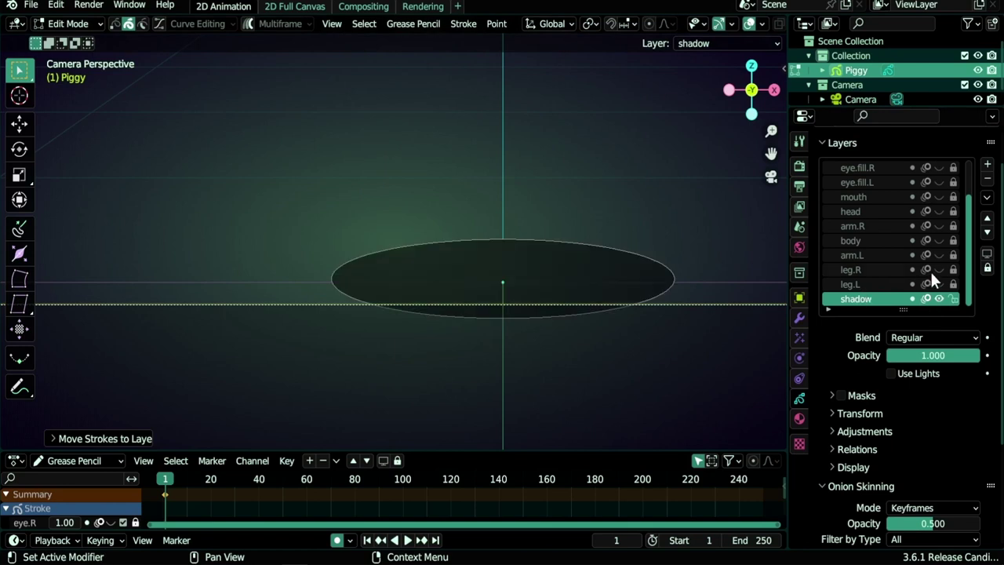
left_click(987, 252)
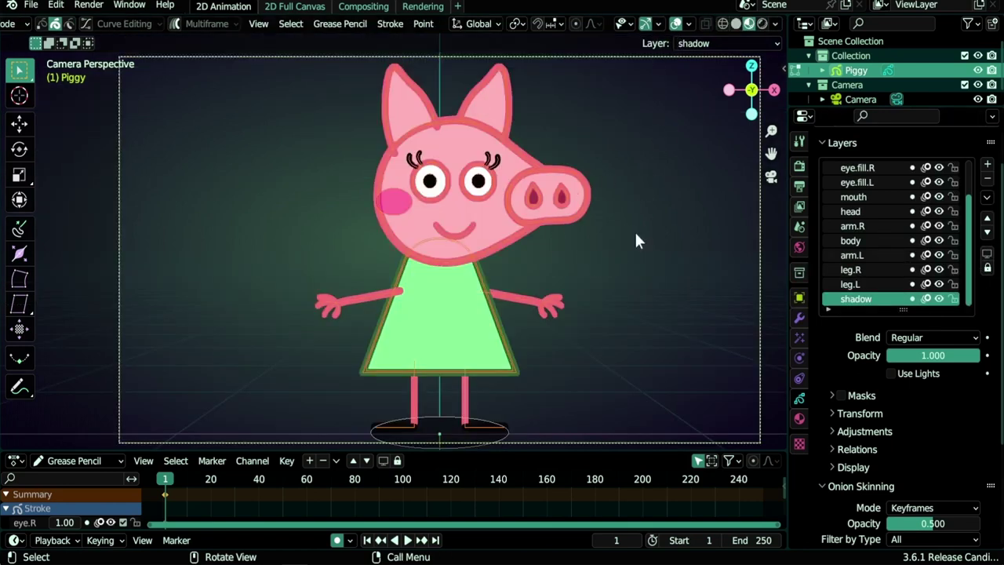
Step: Examine in Draw Mode how the right ear's outline overlaps the head outline, and return to Edit Mode
key("Tab")
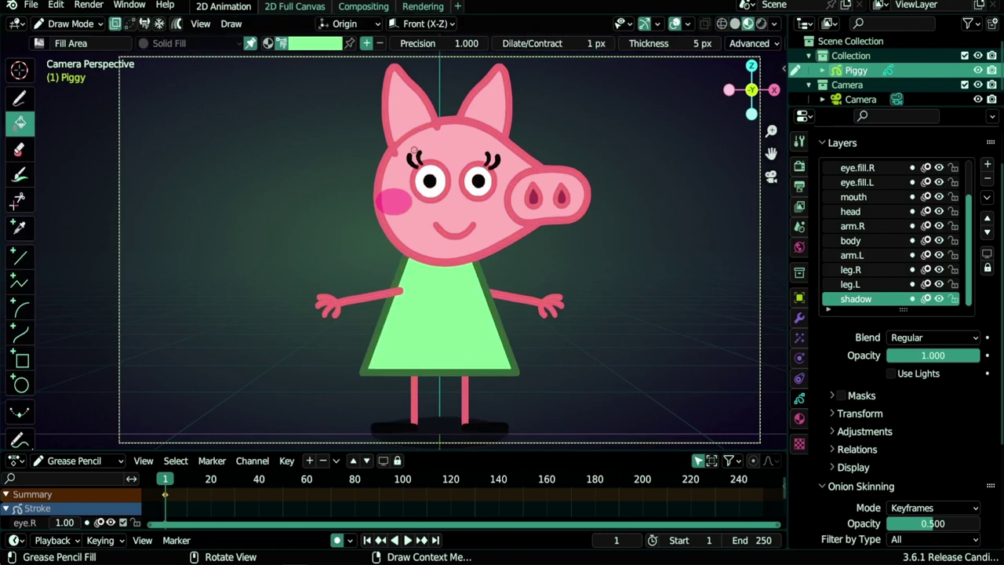
scroll(417, 143, "up", 4)
scroll(416, 130, "up", 2)
middle_click_drag(423, 101, 397, 255, "shift")
scroll(415, 141, "up", 2)
middle_click_drag(416, 117, 414, 317, "shift")
scroll(425, 305, "up", 3)
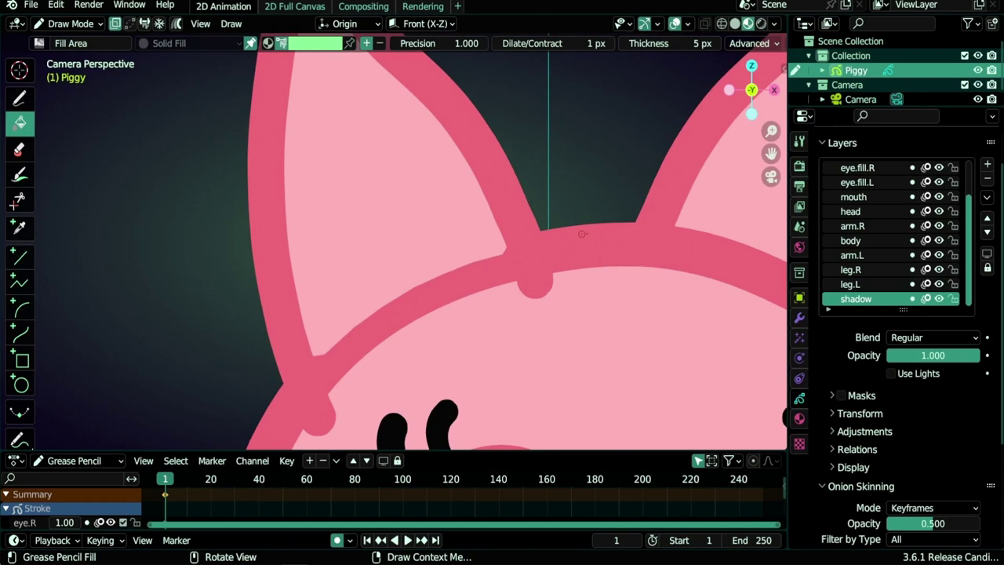
key("Tab")
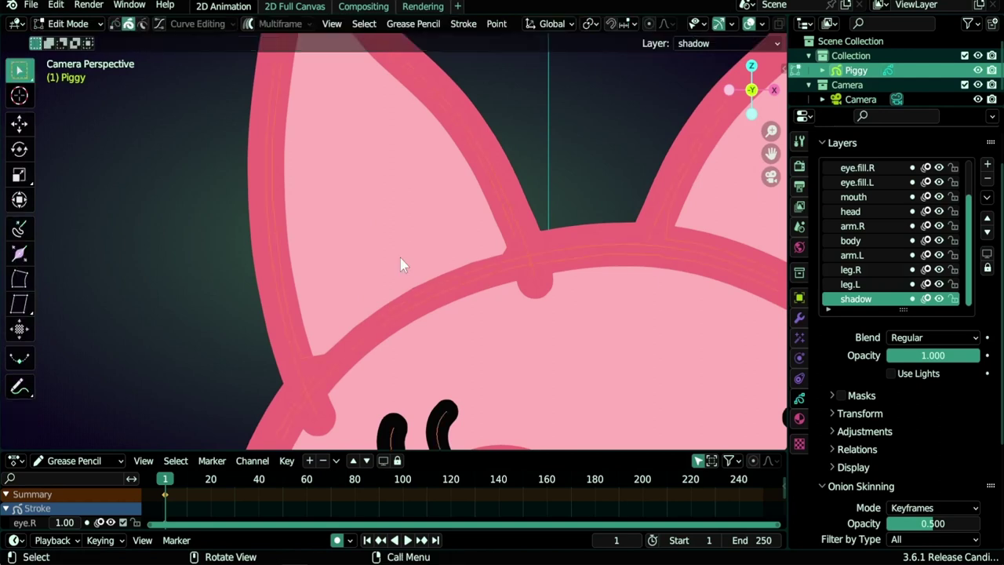
Step: Send the right ear's fill stroke to the back of the stroke order
scroll(470, 263, "up", 2)
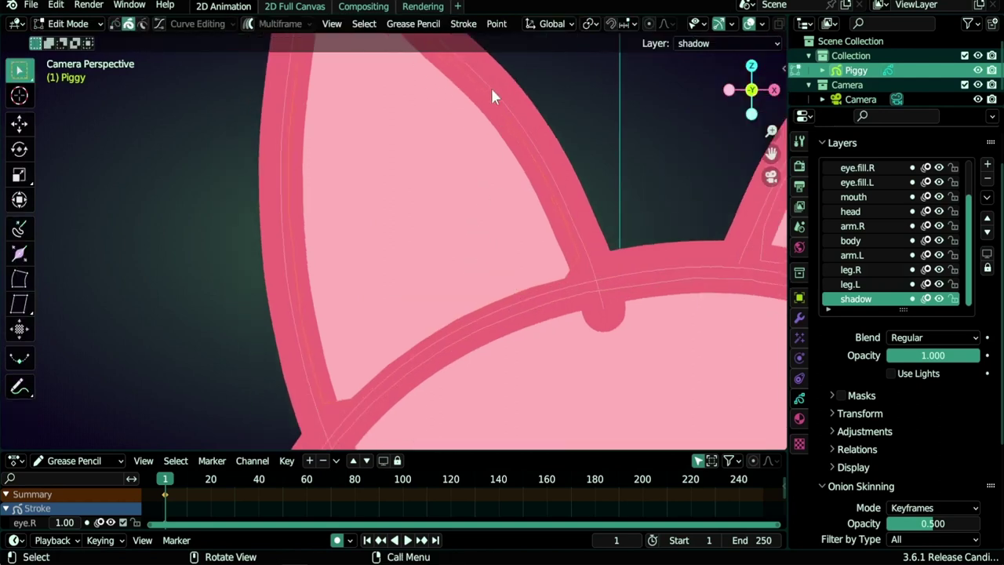
left_click(464, 24)
mouse_move(480, 169)
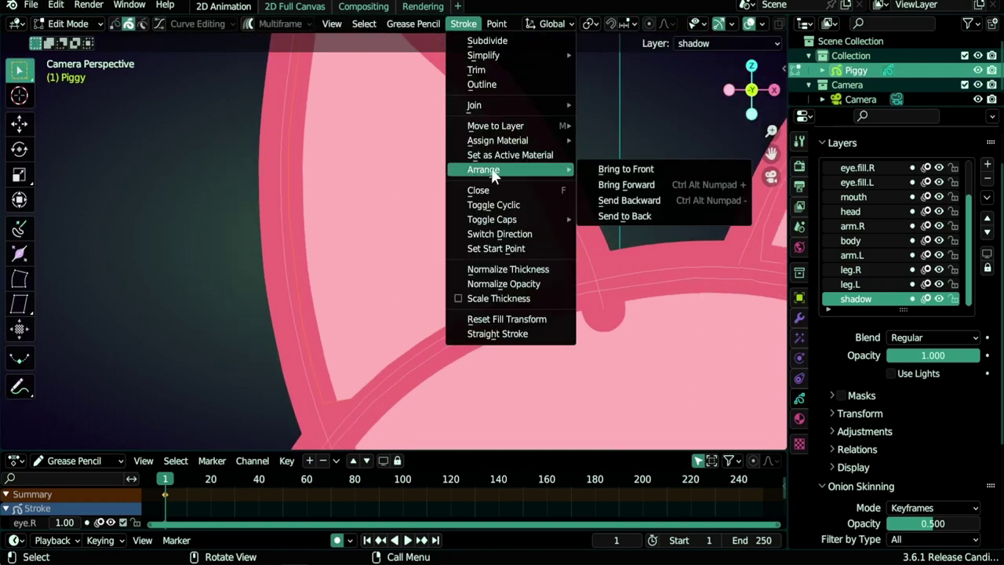
left_click(635, 219)
scroll(448, 282, "down", 5)
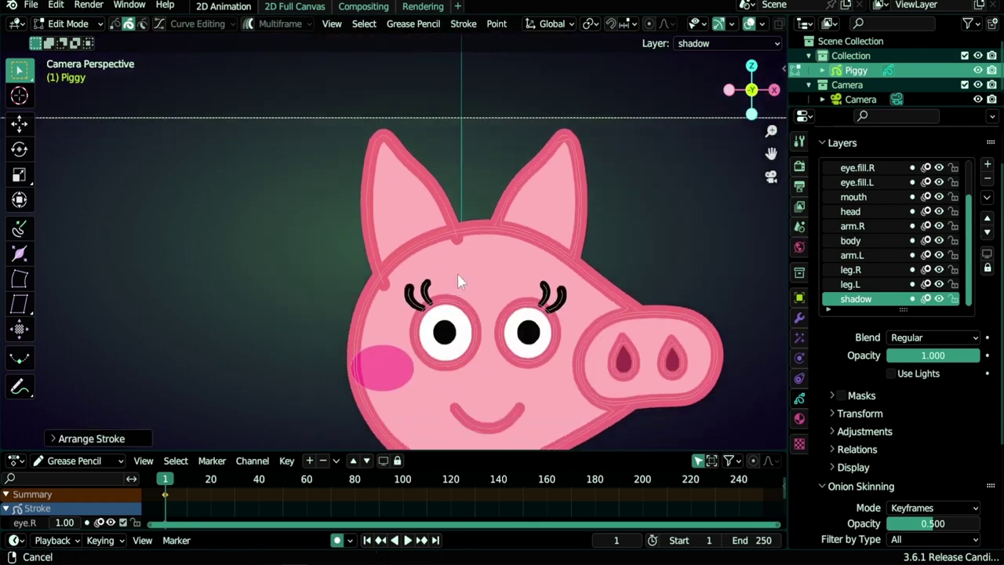
scroll(457, 276, "down", 1)
scroll(452, 266, "up", 5)
scroll(450, 274, "down", 6)
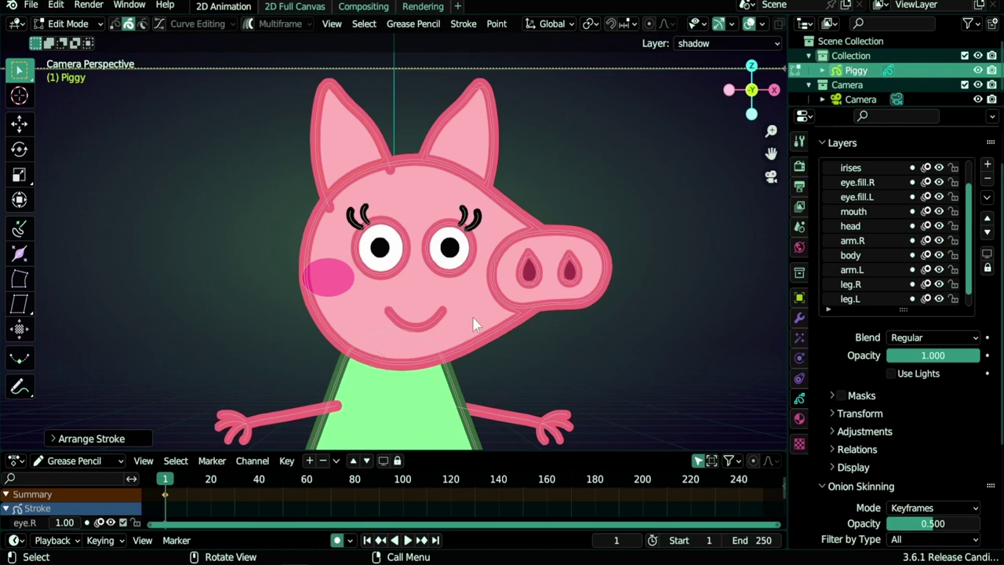
Step: Duplicate the head layer together with its strokes
left_click(855, 226)
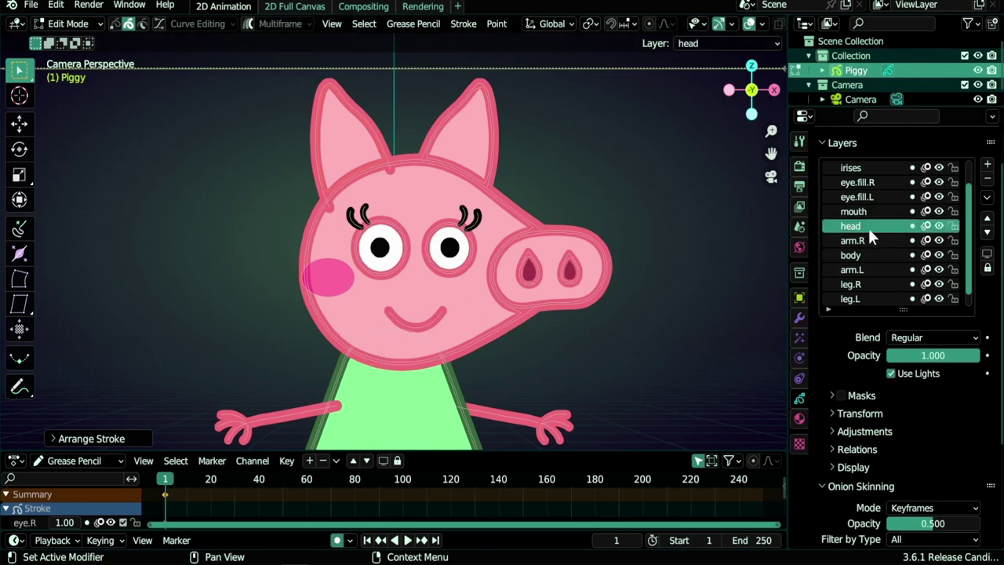
left_click(987, 197)
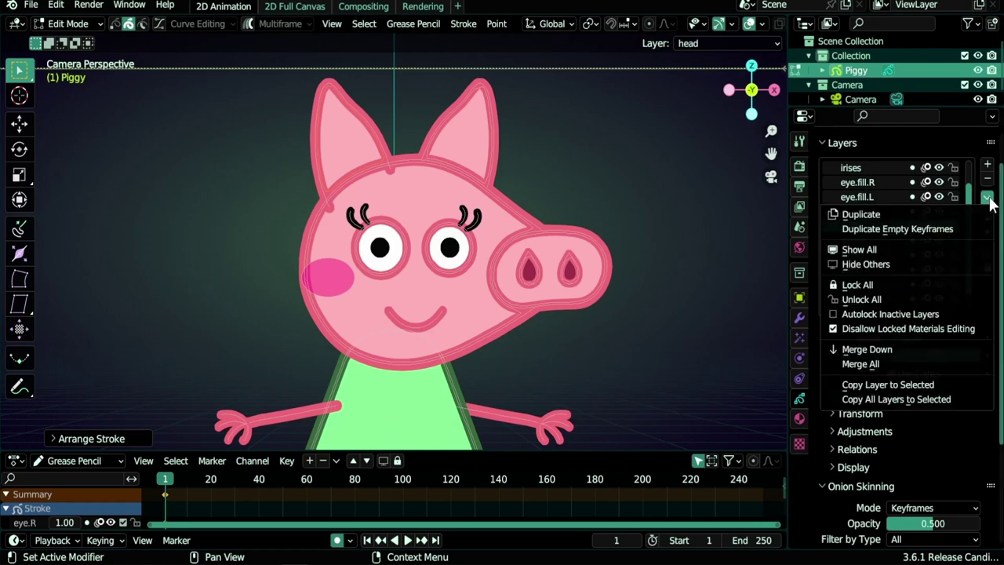
left_click(875, 216)
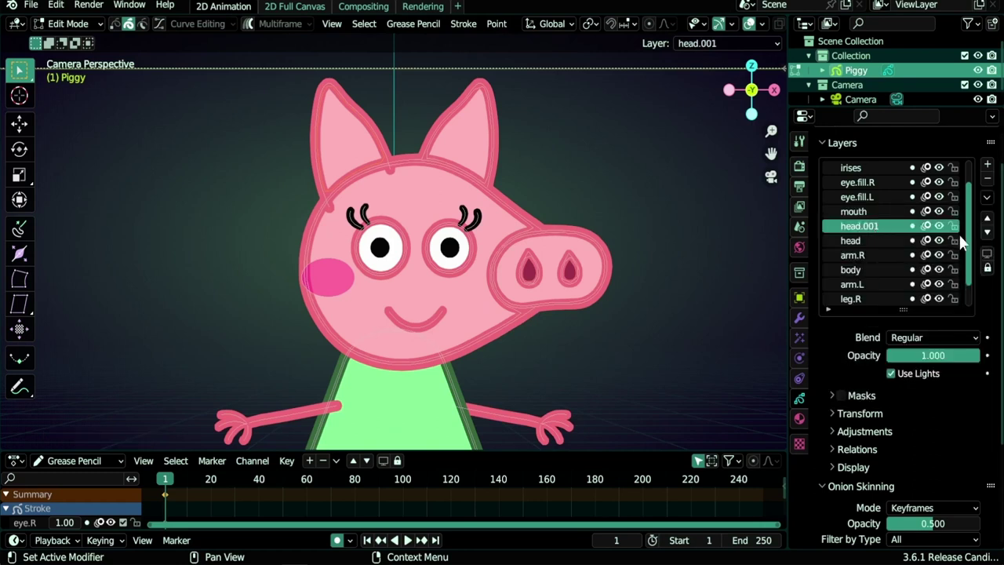
Step: Move the duplicated head layer below the original head layer and rename it nose
left_click(986, 233)
double_click(869, 240)
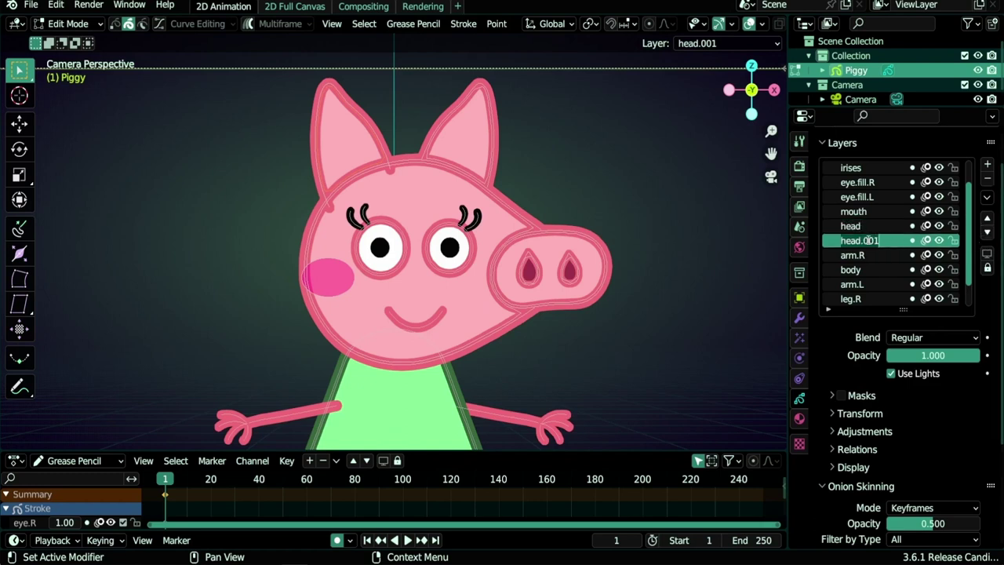
type("nose")
key("Return")
Step: Hide the head layer and delete the ear and cheek strokes from the nose layer
left_click(939, 226)
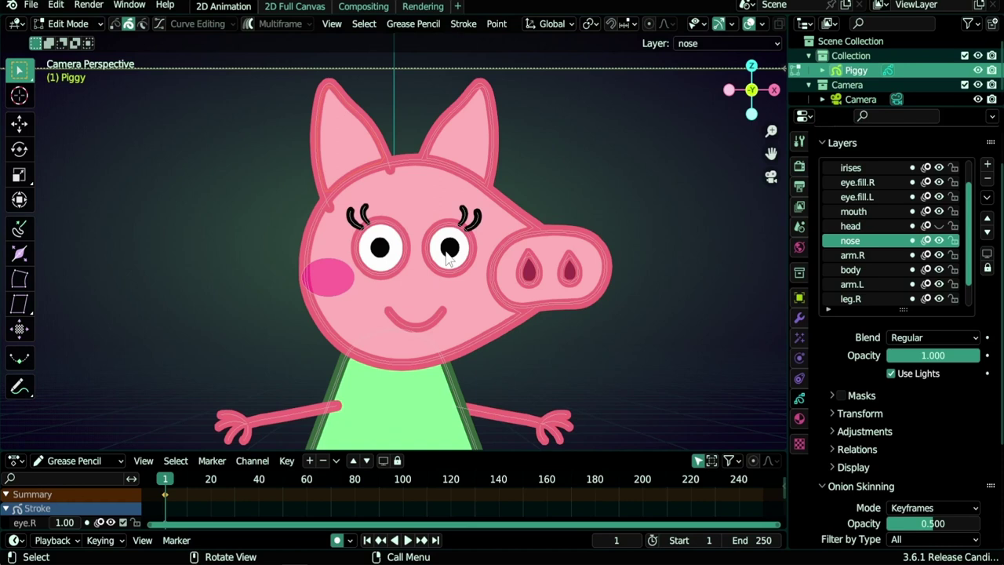
left_click_drag(242, 95, 543, 143)
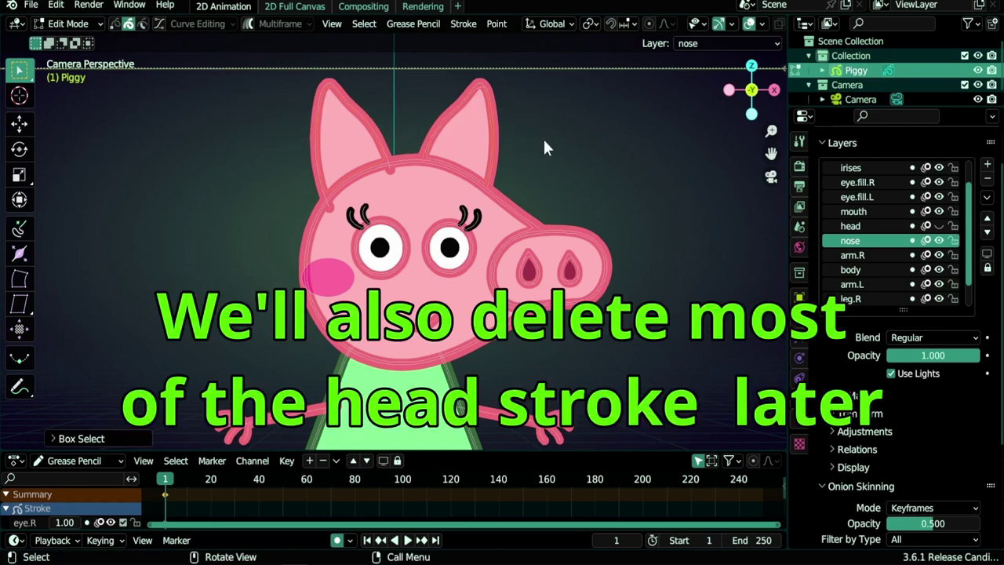
key("x")
left_click(543, 137)
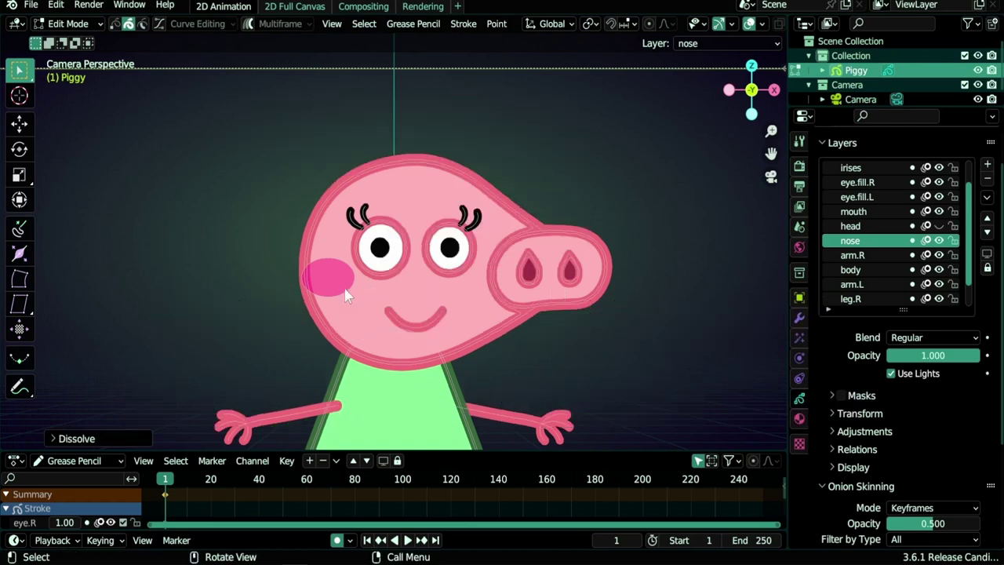
key("x")
left_click(346, 299)
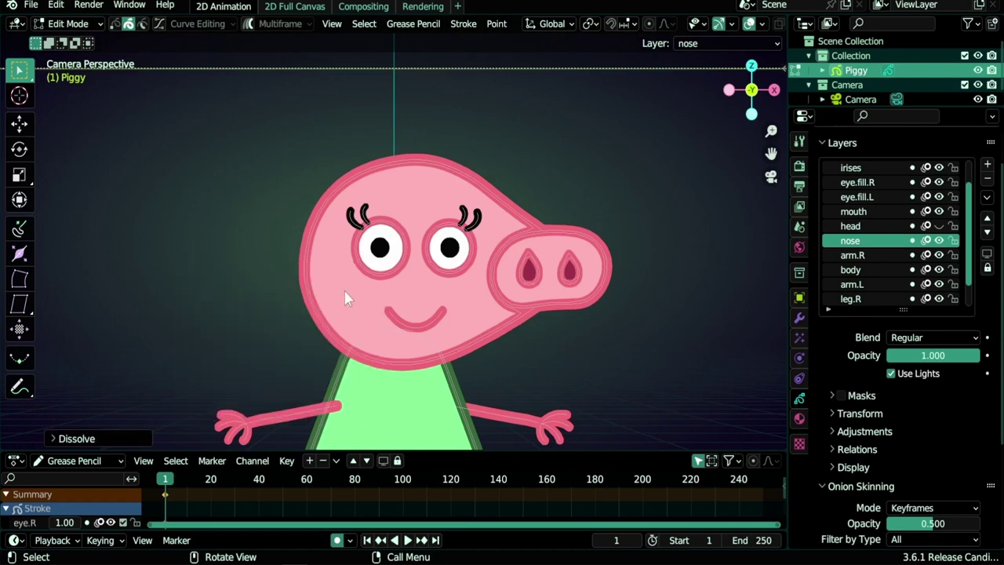
Step: Delete the snout and nostril strokes from the head layer while the nose layer is hidden, and show the nose layer again
left_click(940, 240)
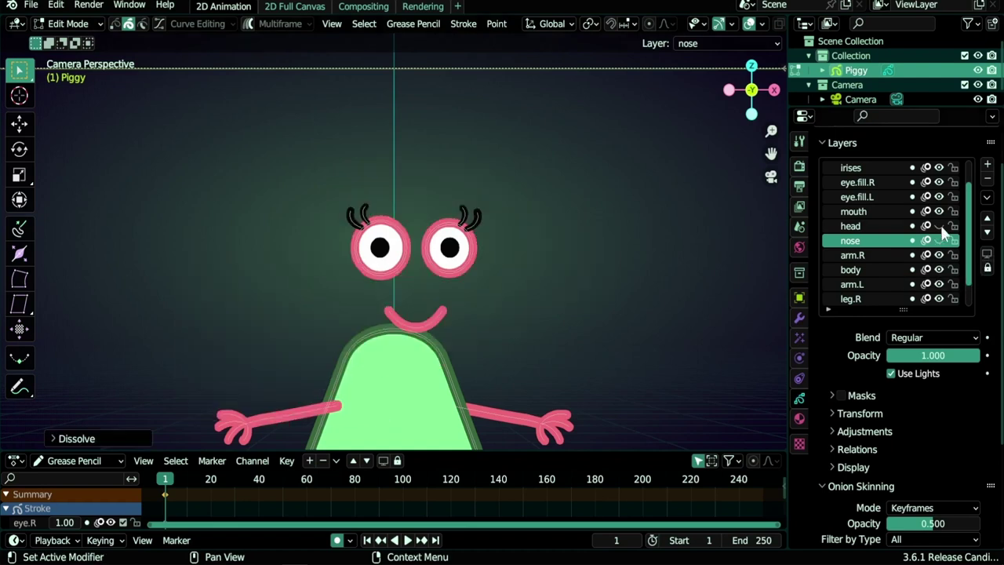
left_click(940, 226)
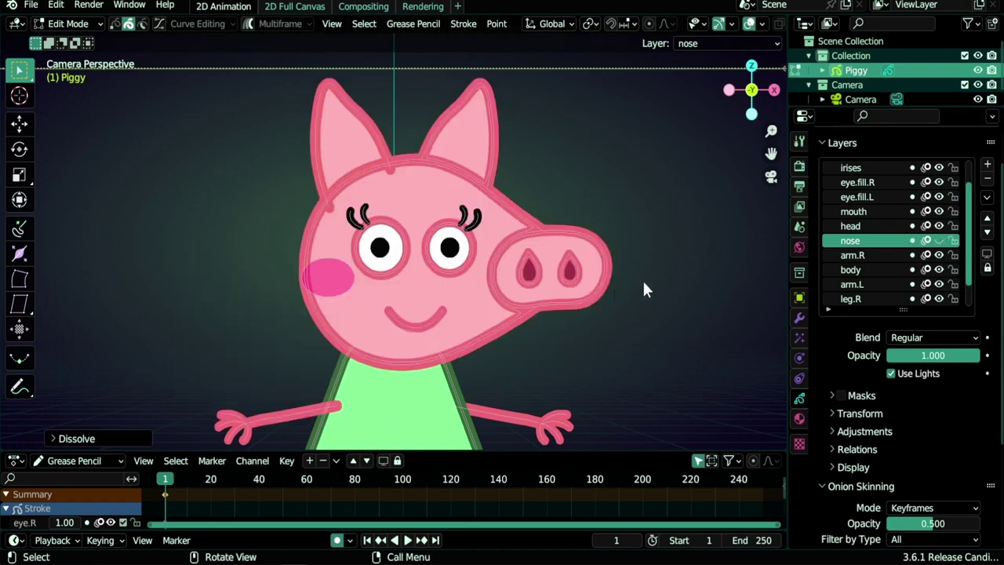
left_click_drag(639, 285, 516, 260)
key("x")
left_click(577, 275)
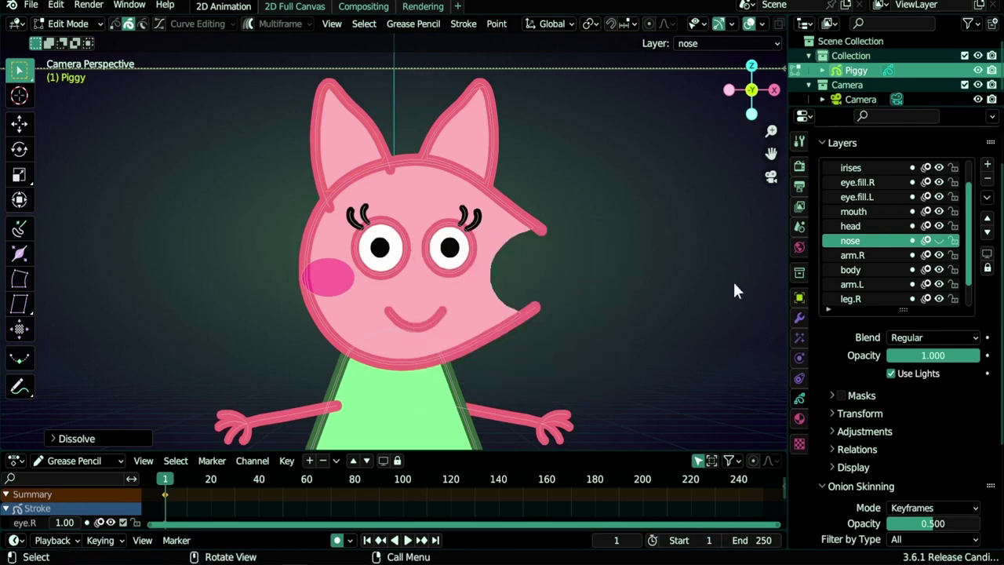
left_click(939, 240)
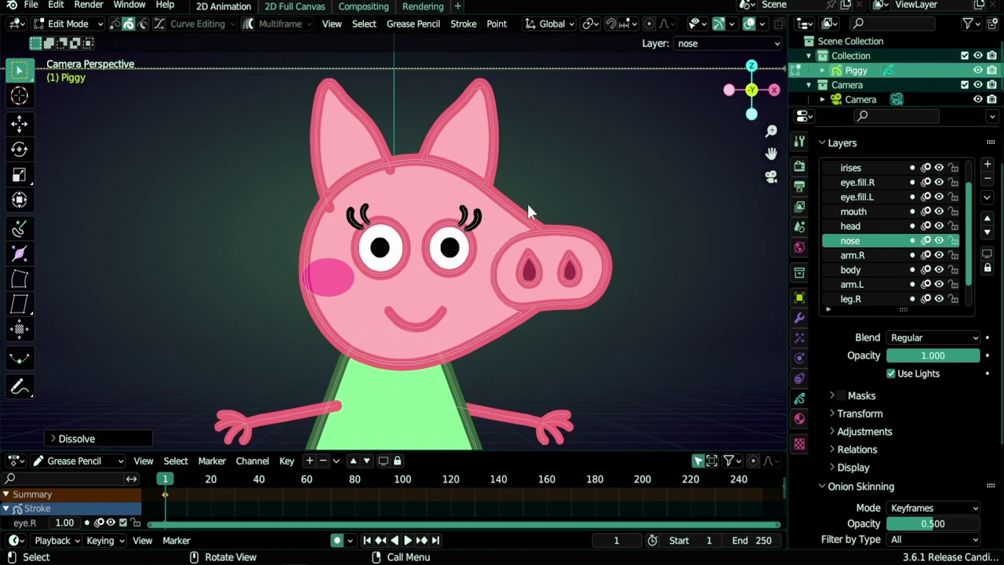
Step: Add a new layer directly above arm.R and name it head.mask
left_click(861, 255)
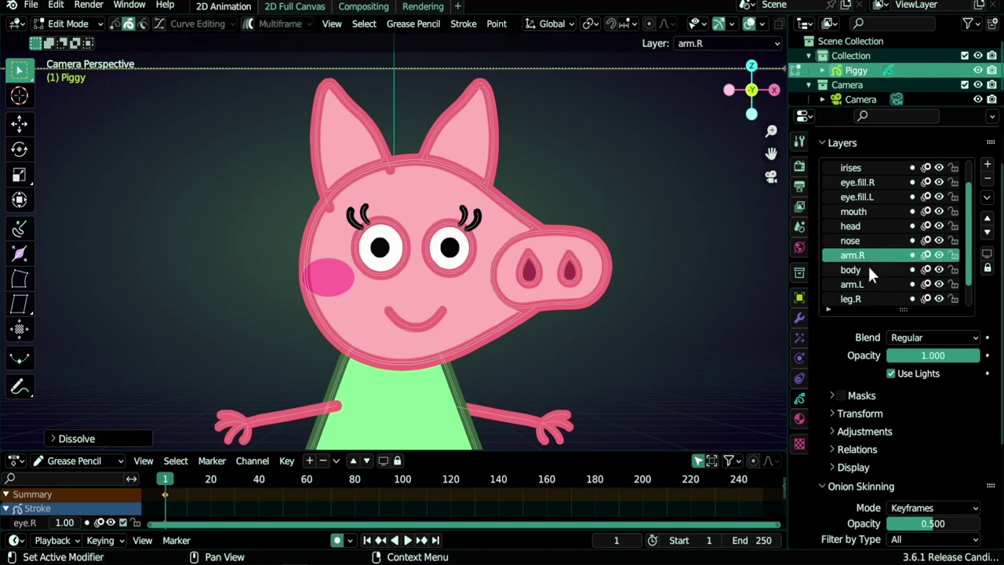
left_click(988, 163)
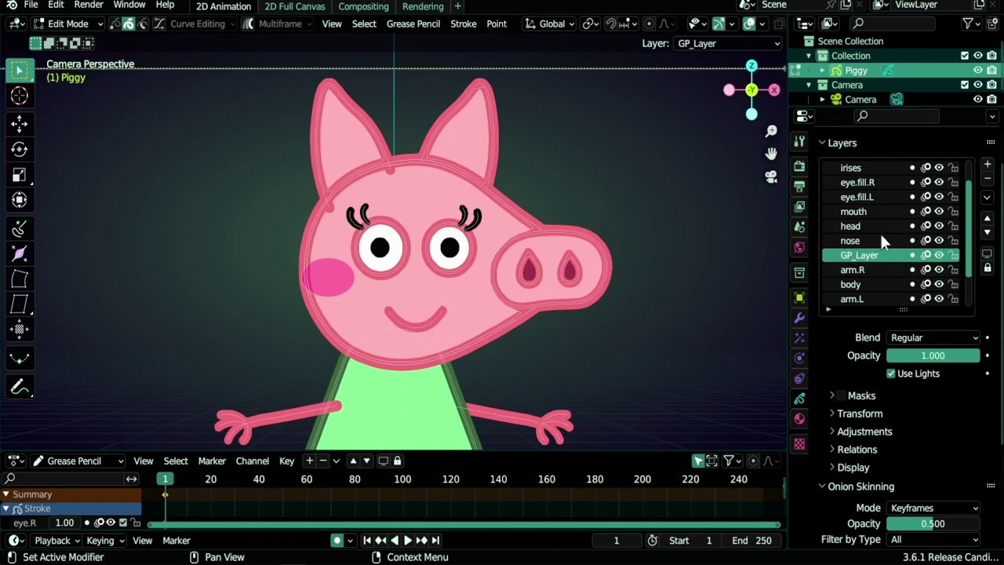
type("head.mask")
key("Return")
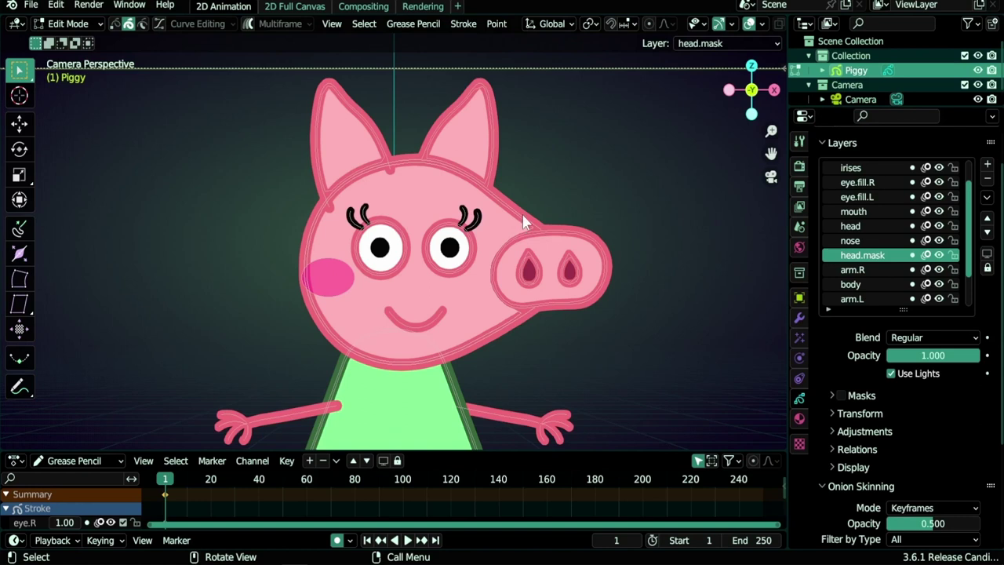
Step: Prepare the Circle tool in Draw Mode with the Solid Fill material
key("Tab")
left_click(20, 385)
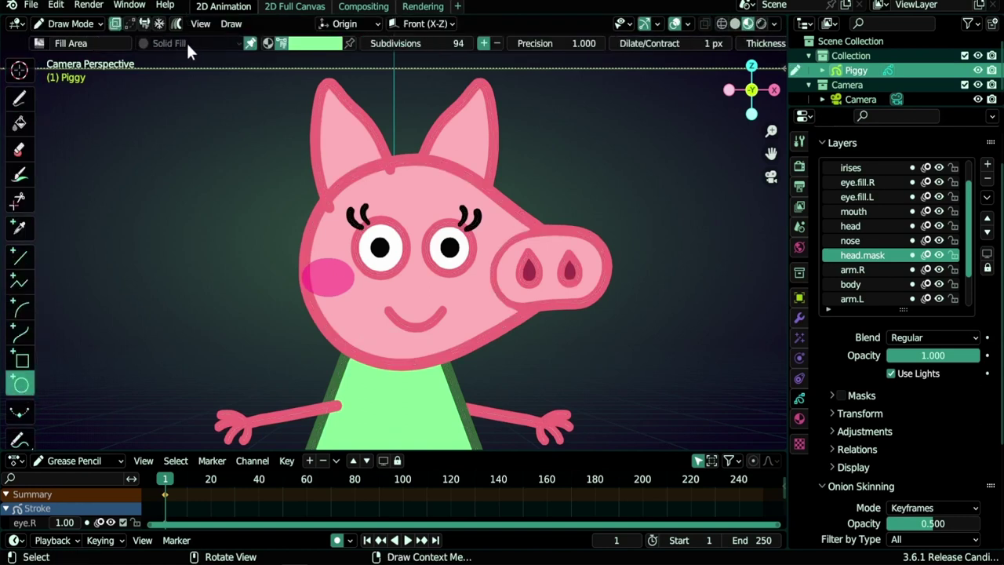
mouse_move(487, 213)
left_mouse_down()
mouse_move(534, 265)
mouse_move(636, 312)
left_mouse_up()
key("Escape")
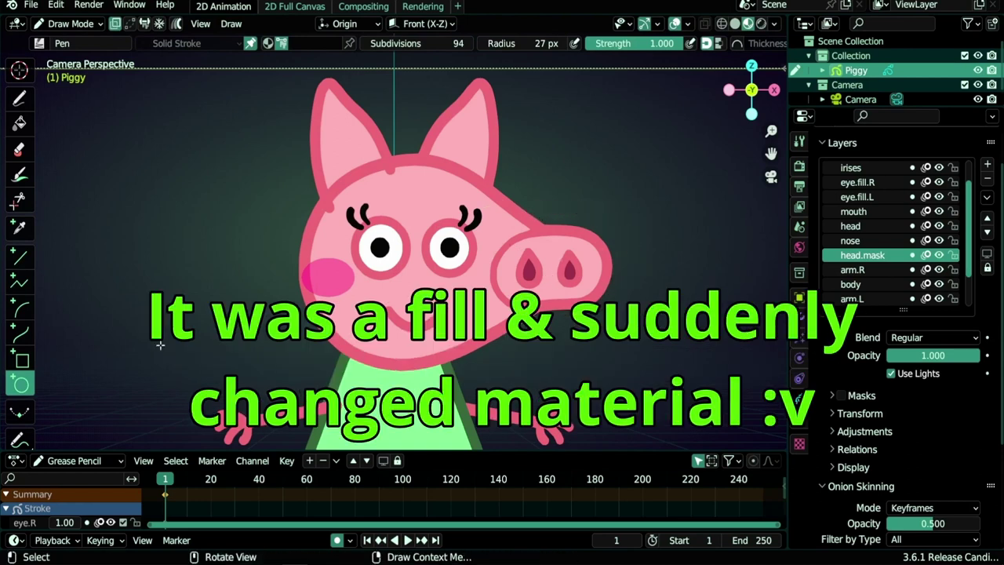
left_click(235, 43)
left_click(163, 89)
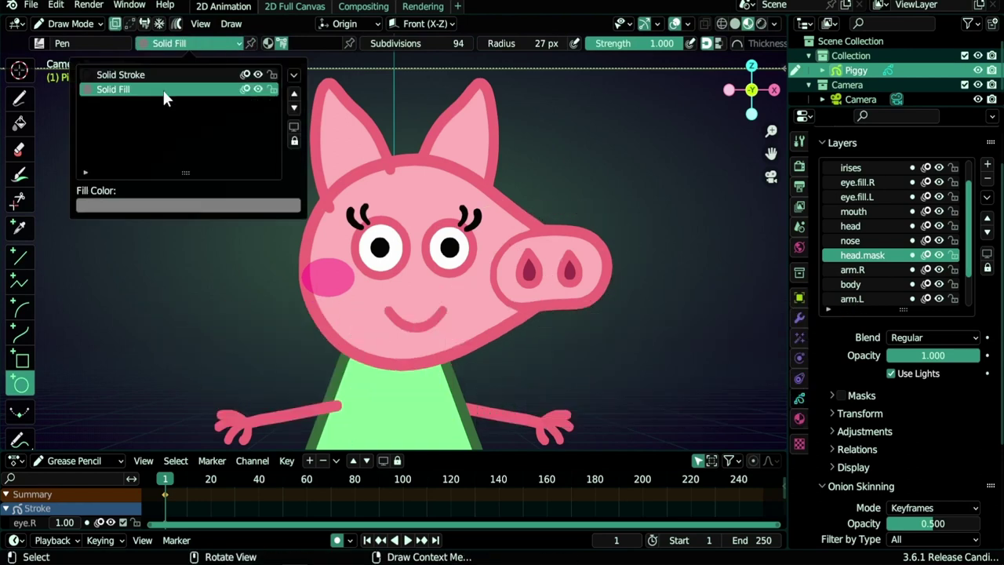
Step: Move the head.mask layer above the head layer and hide the head layer
left_click(988, 220)
left_click(988, 219)
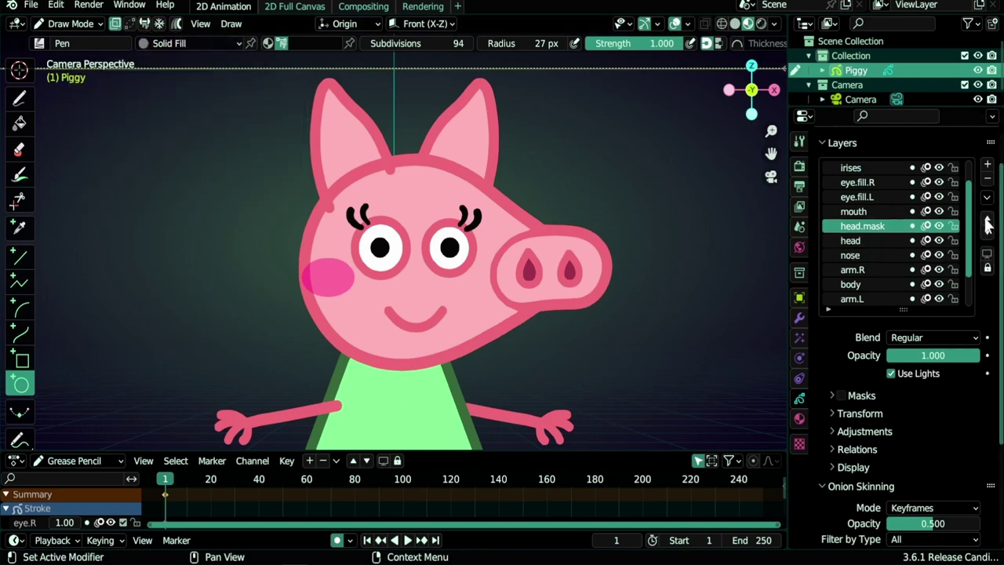
left_click(939, 240)
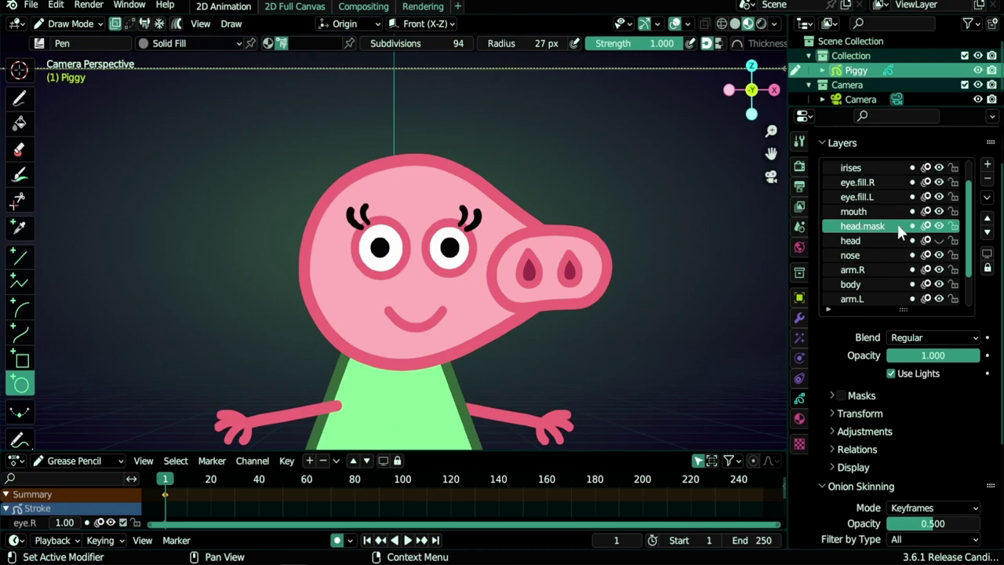
Step: Draw a filled ellipse enclosing the whole snout on the head.mask layer and set the layer's opacity to 0.744
left_click_drag(487, 223, 625, 332)
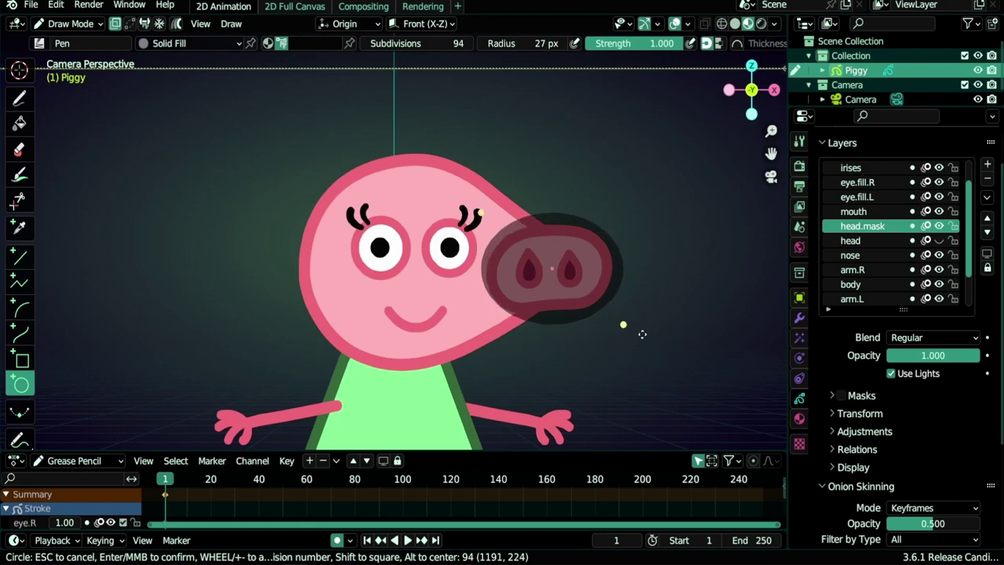
left_click_drag(482, 220, 476, 208)
left_click_drag(623, 333, 624, 334)
left_click_drag(477, 208, 475, 206)
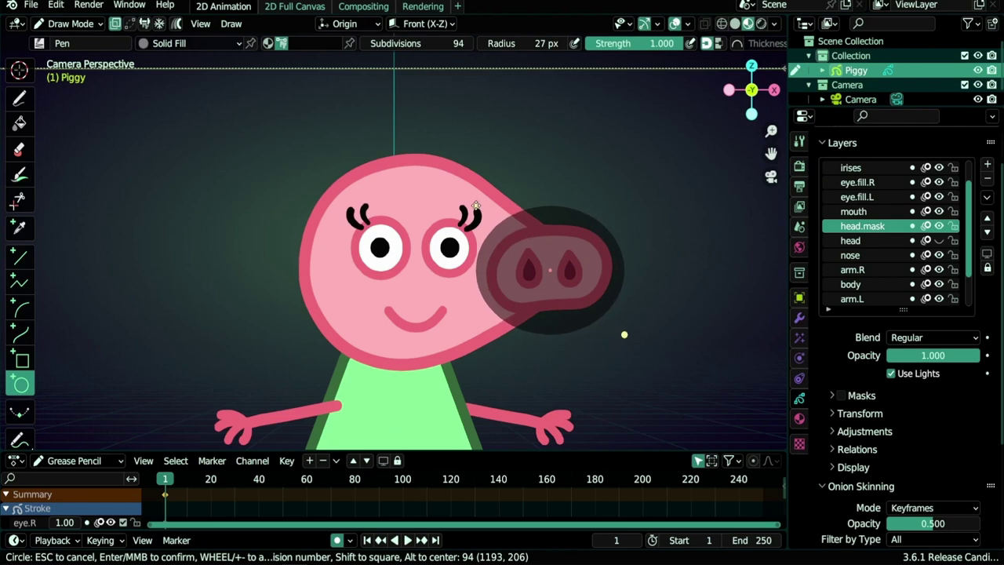
left_click_drag(624, 334, 624, 335)
key("Return")
mouse_move(963, 355)
left_mouse_down()
mouse_move(971, 355)
mouse_move(956, 356)
left_mouse_up()
Step: Reshape the mask ellipse in Sculpt Mode so its edge follows the snout's outline at an even distance
key("ctrl+Tab")
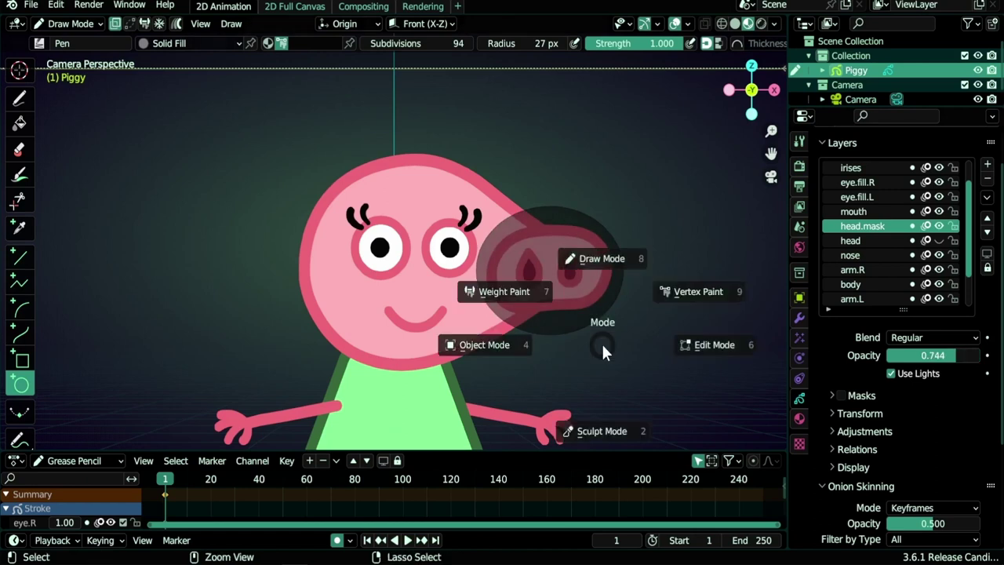
left_click(607, 424)
scroll(568, 330, "up", 5)
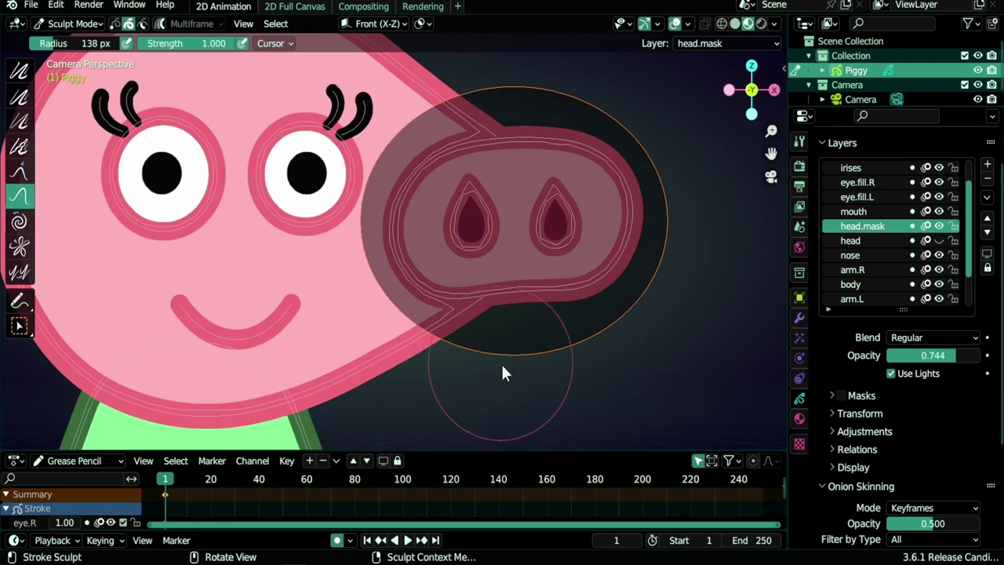
mouse_move(502, 365)
left_mouse_down()
mouse_move(497, 351)
mouse_move(455, 346)
left_mouse_up()
left_click_drag(552, 362, 560, 344)
mouse_move(536, 102)
left_mouse_down()
mouse_move(483, 97)
mouse_move(545, 94)
mouse_move(577, 109)
left_mouse_up()
mouse_move(417, 148)
left_mouse_down()
mouse_move(383, 190)
mouse_move(386, 281)
left_mouse_up()
left_click_drag(473, 354, 488, 349)
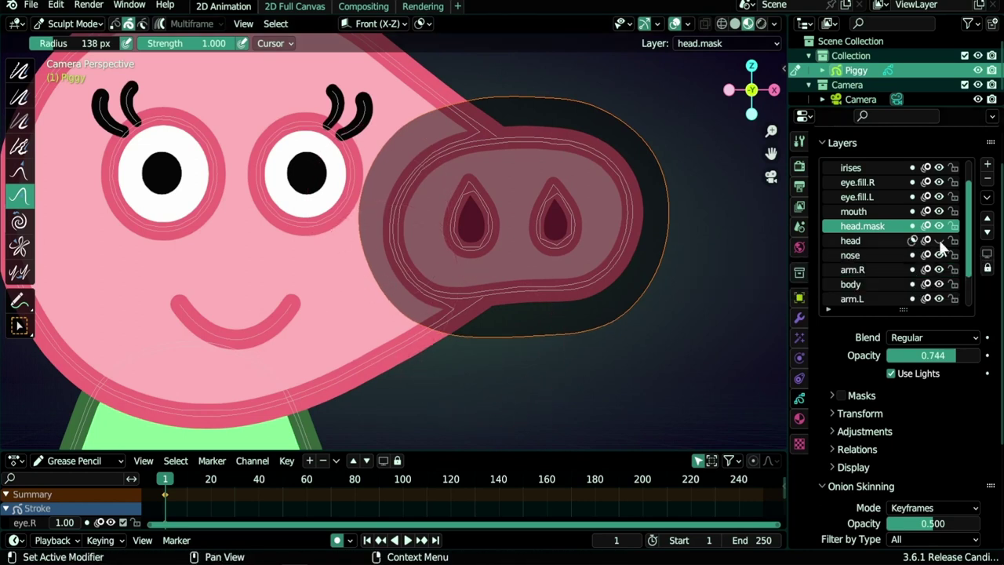
Step: Show the head layer, enable its masks and add head.mask as its mask layer
left_click(939, 240)
left_click(869, 240)
scroll(855, 368, "down", 3)
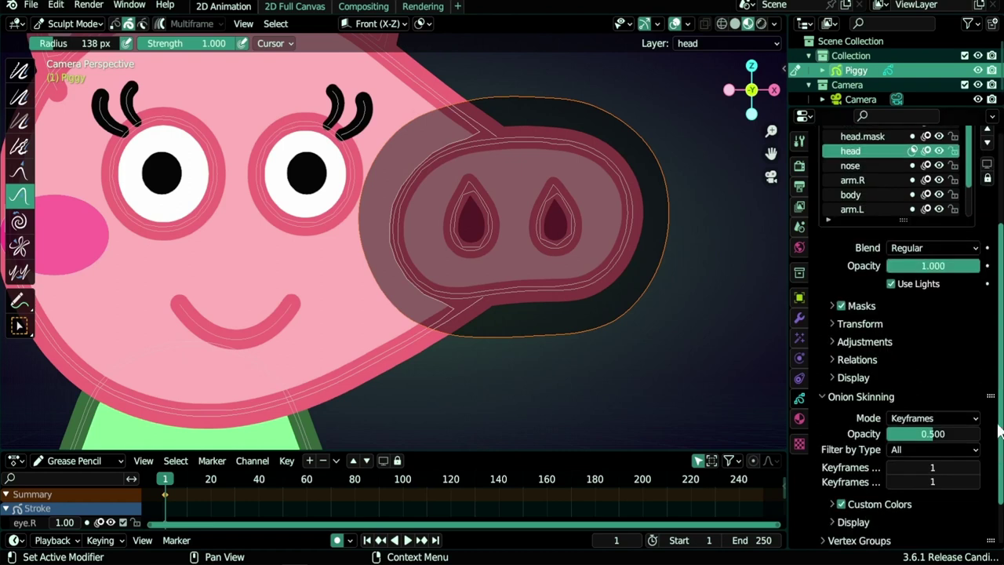
left_click(841, 305)
left_click(832, 305)
left_click(987, 328)
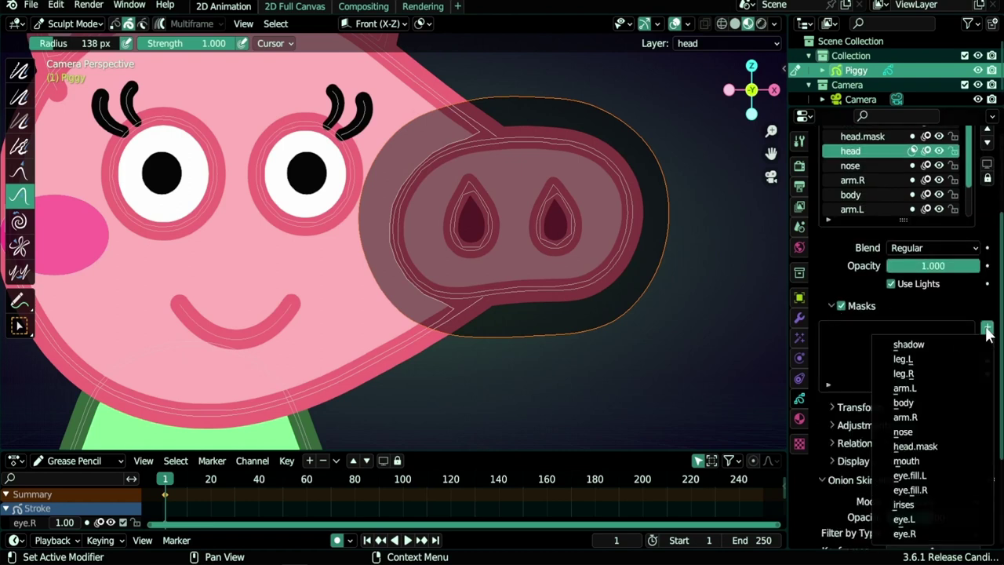
left_click(924, 447)
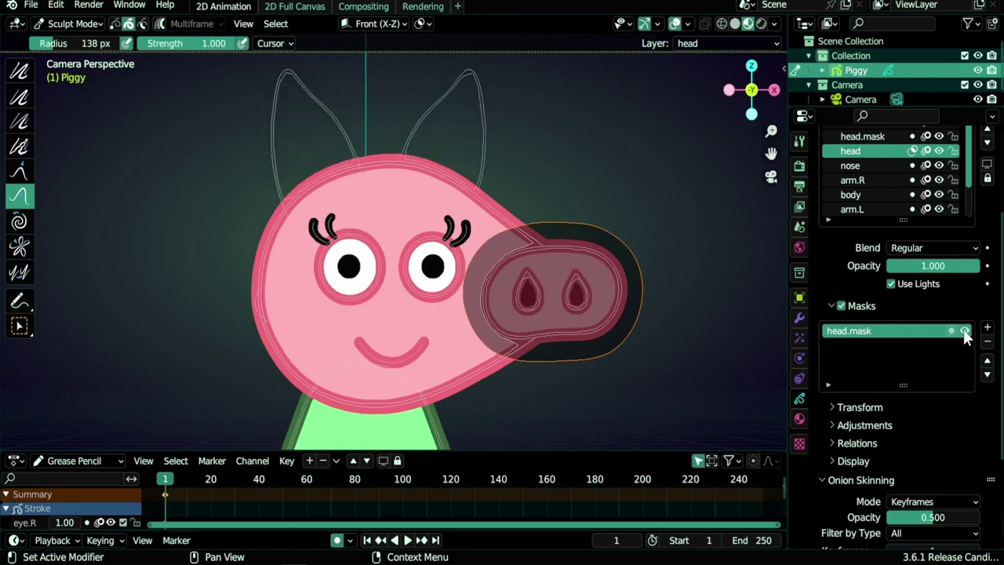
Step: Toggle the head.mask mask off and on to compare the head with and without masking
left_click(964, 330)
left_click(964, 330)
left_click(964, 330)
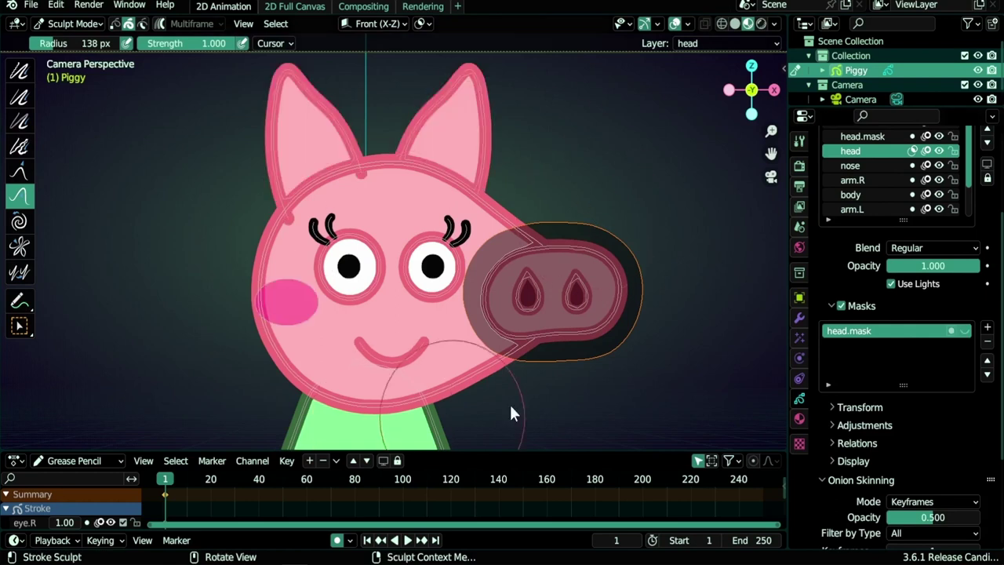
Step: With the nose layer temporarily hidden, turn the head layer's mask on and invert it
left_click(939, 165)
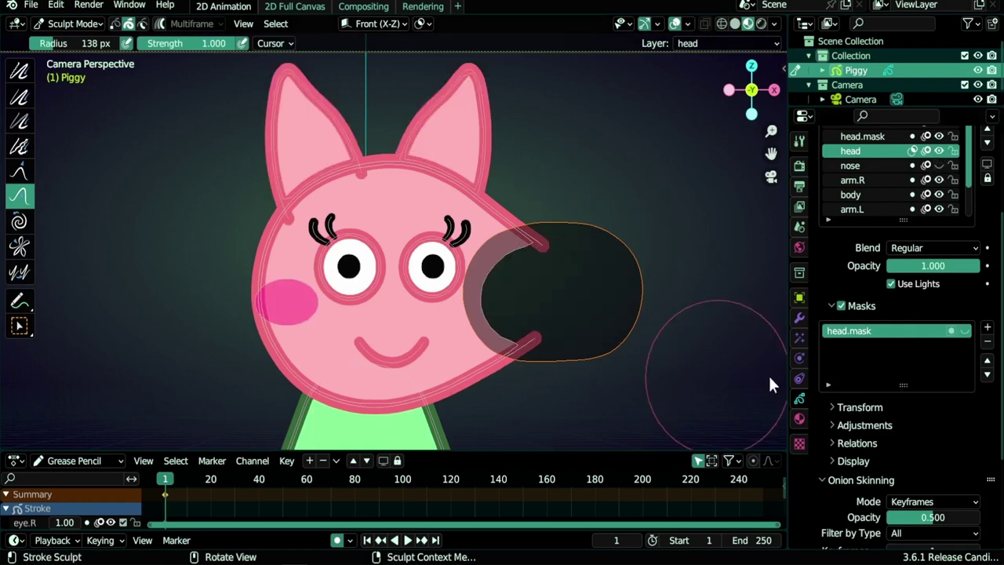
left_click(965, 330)
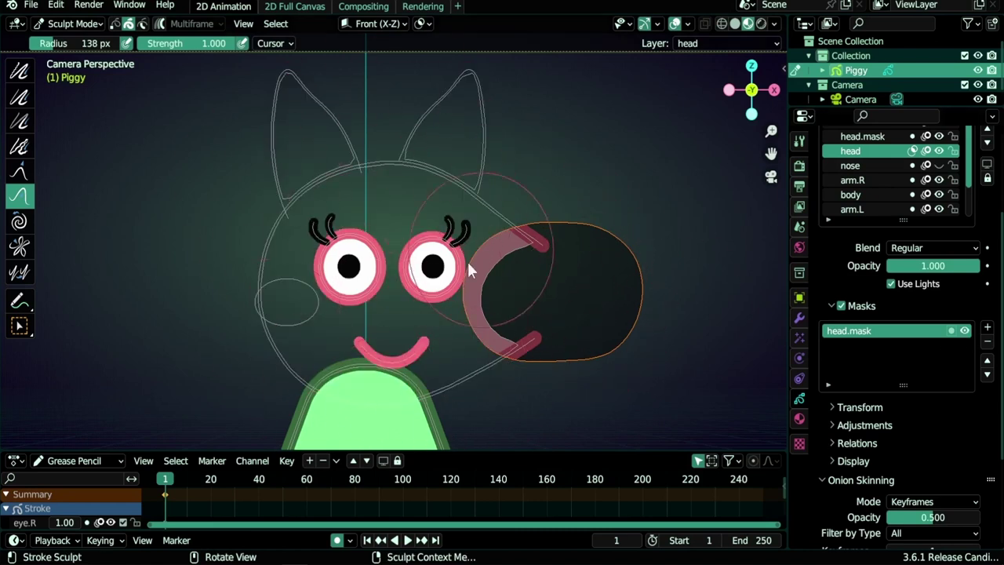
left_click(952, 331)
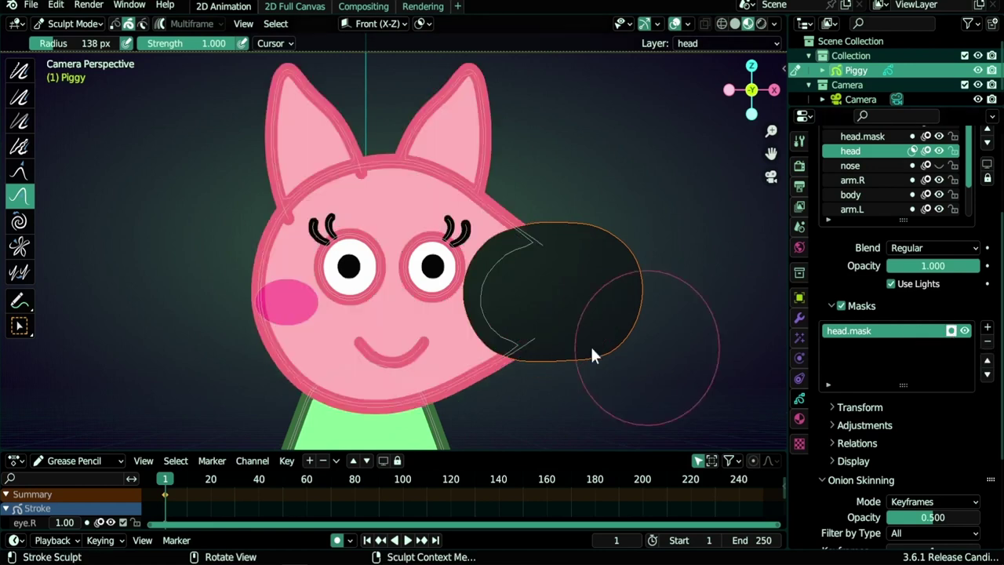
left_click(943, 164)
Step: Set the opacity of the head.mask layer to 0
scroll(627, 380, "up", 3)
middle_click_drag(665, 359, 511, 317, "shift")
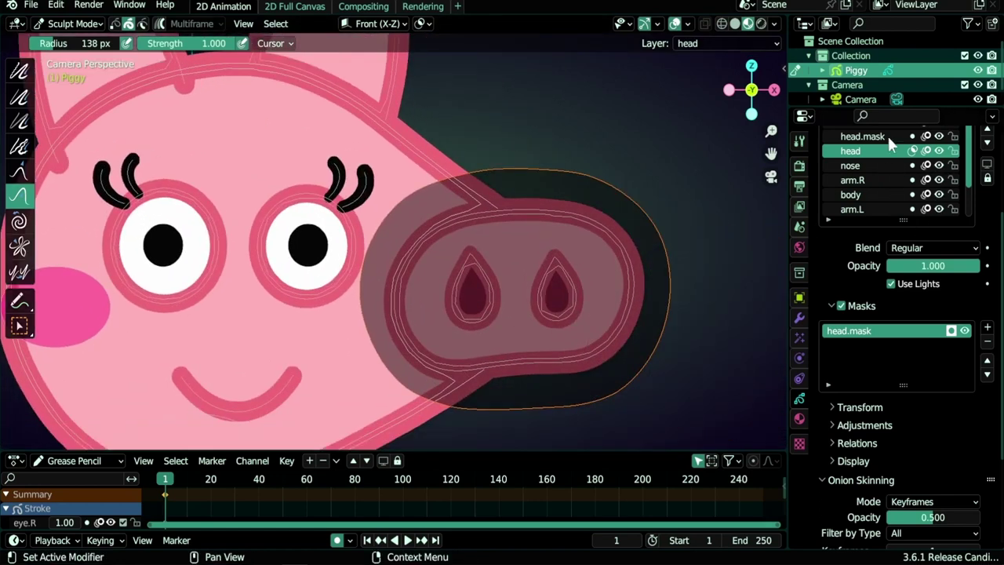
left_click(888, 136)
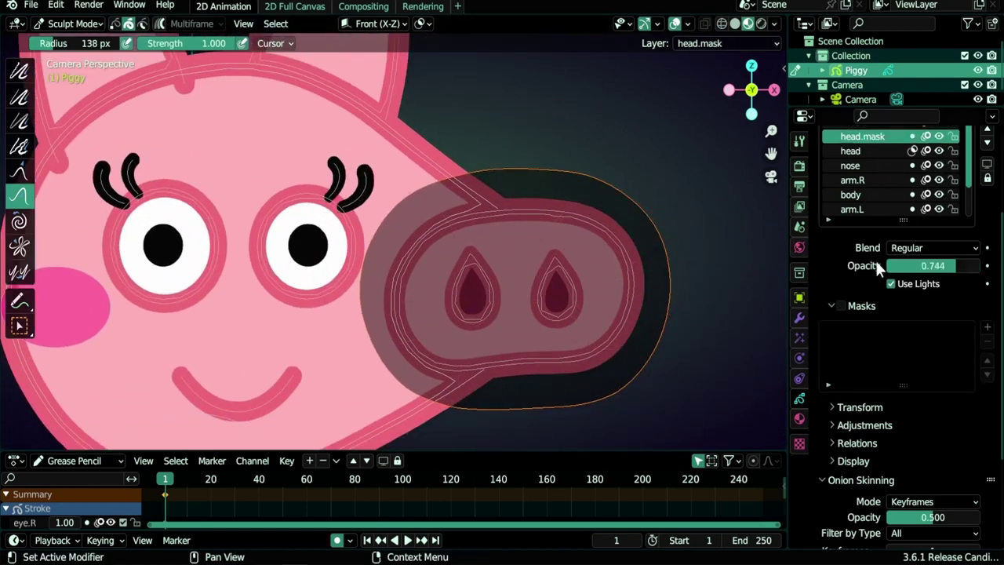
left_click_drag(957, 265, 857, 268)
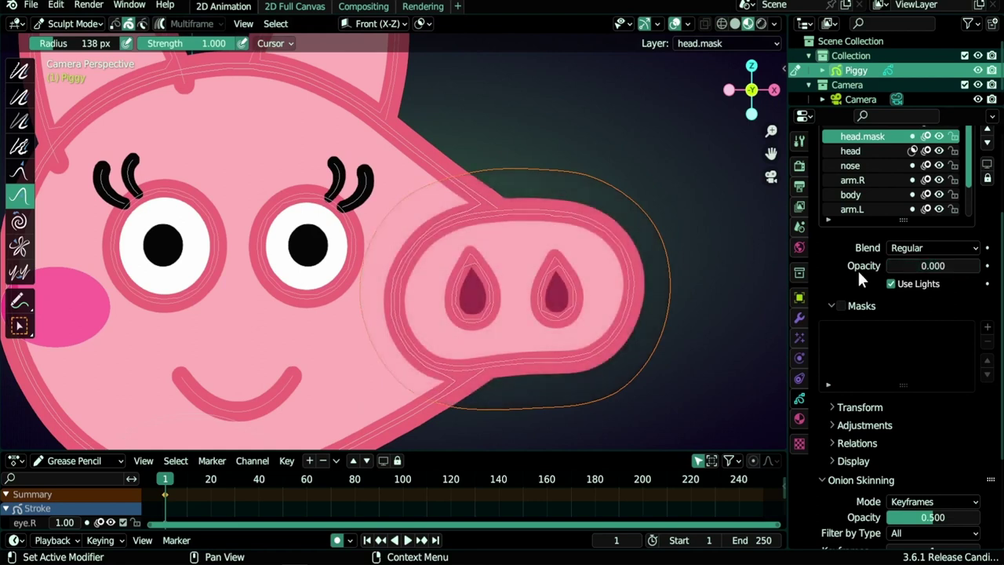
Step: Move the head.mask layer below the nose layer in the layer order and leave it active
scroll(904, 214, "up", 2)
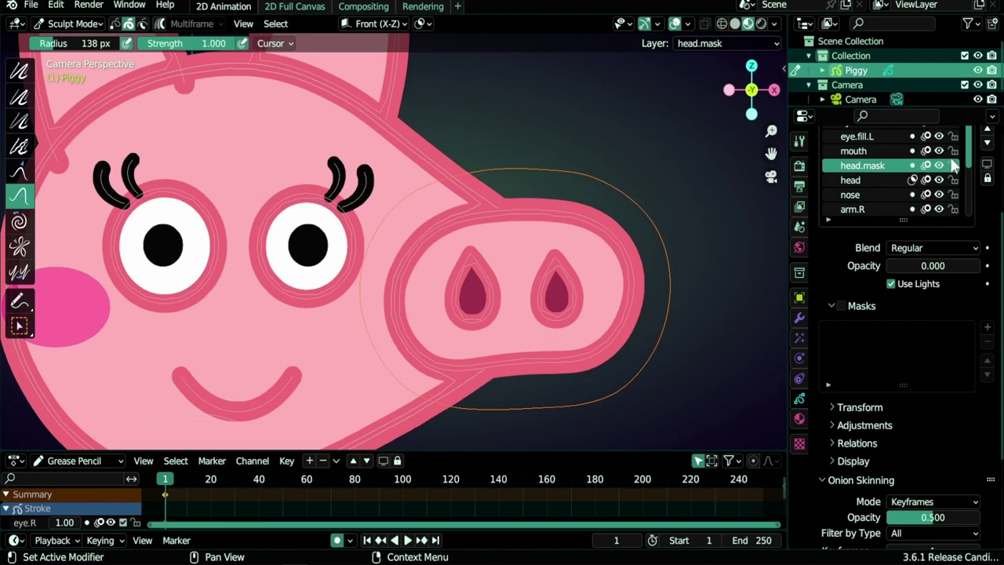
left_click(987, 143)
left_click(987, 142)
left_click(876, 165)
left_click(869, 182)
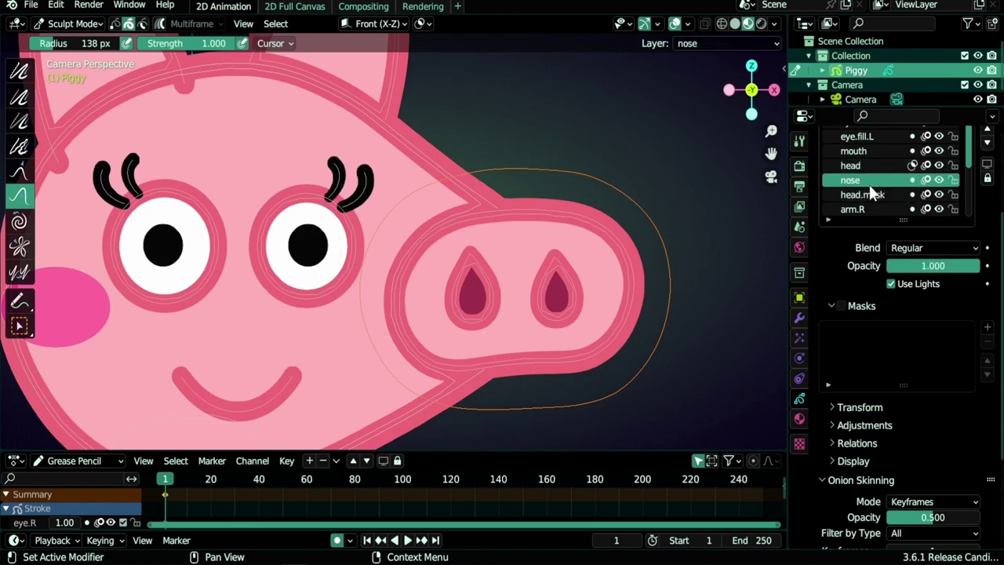
left_click(870, 194)
scroll(629, 188, "down", 5)
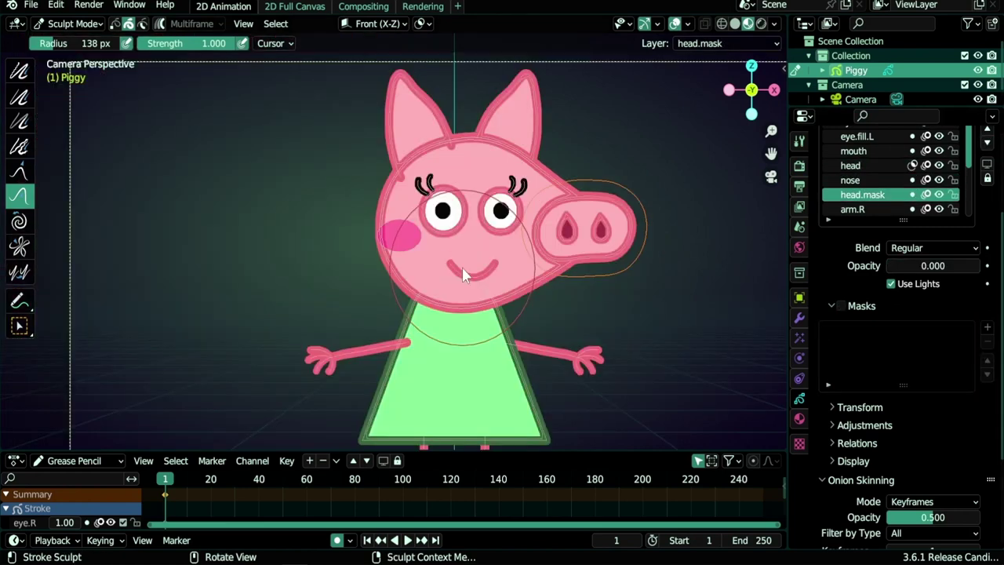
Step: Switch the pig to Draw Mode and enlarge the layer list and the dope sheet
key("ctrl+Tab")
left_click(471, 198)
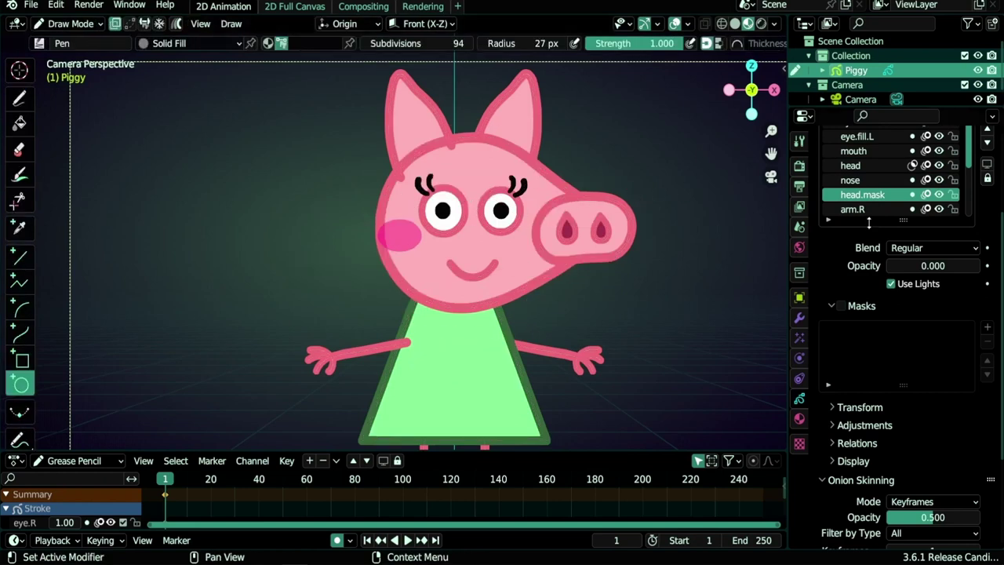
left_click_drag(869, 222, 857, 319)
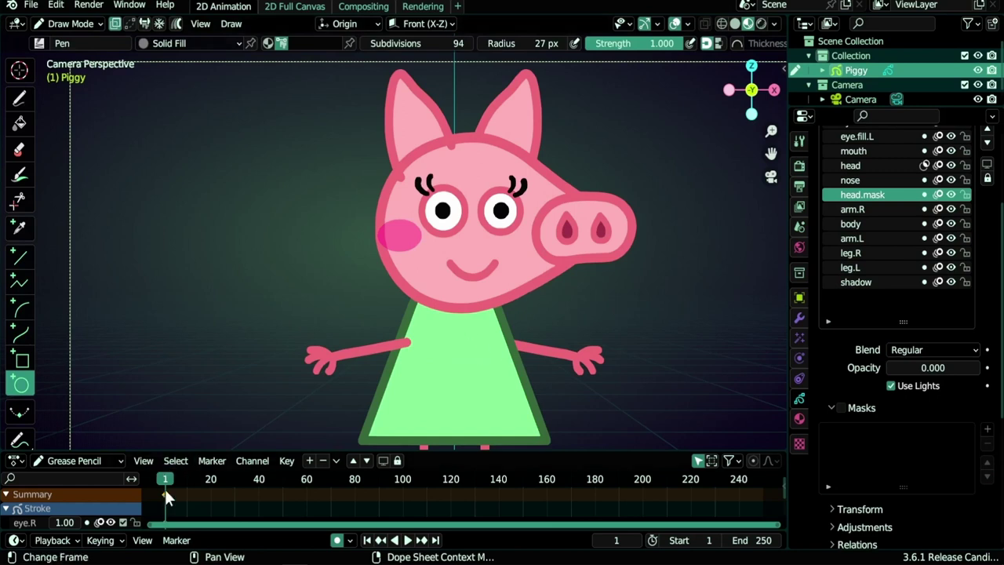
left_click_drag(207, 452, 207, 417)
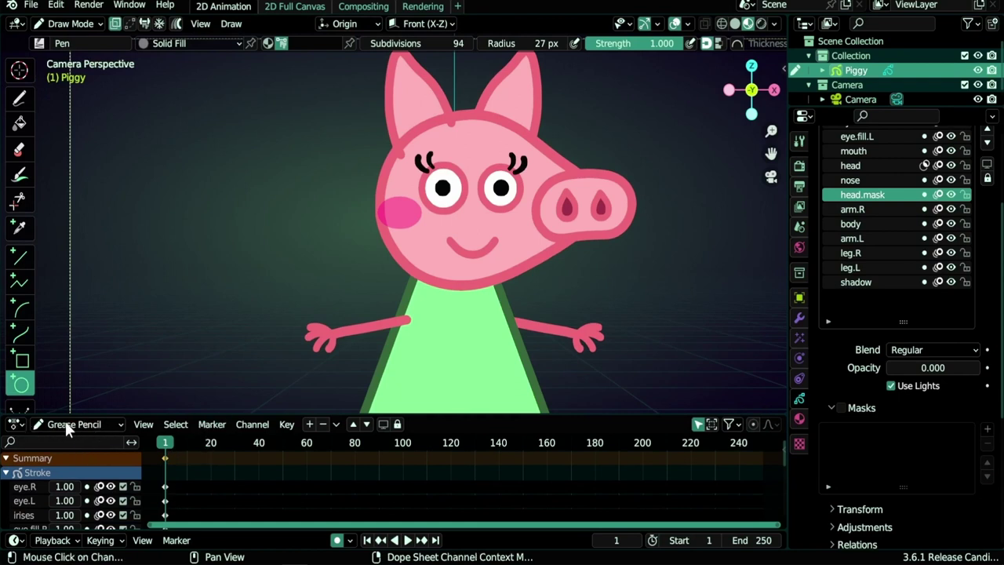
mouse_move(178, 494)
middle_mouse_down()
mouse_move(240, 472)
mouse_move(263, 523)
mouse_move(263, 447)
mouse_move(265, 520)
middle_mouse_up()
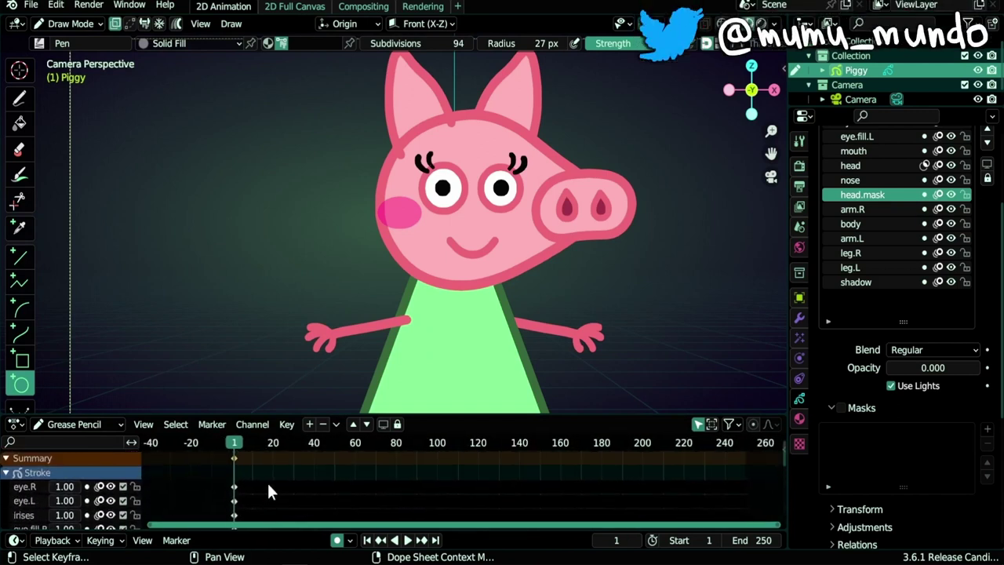
Step: Go to frame 2 and make the mouth layer active
key("Right")
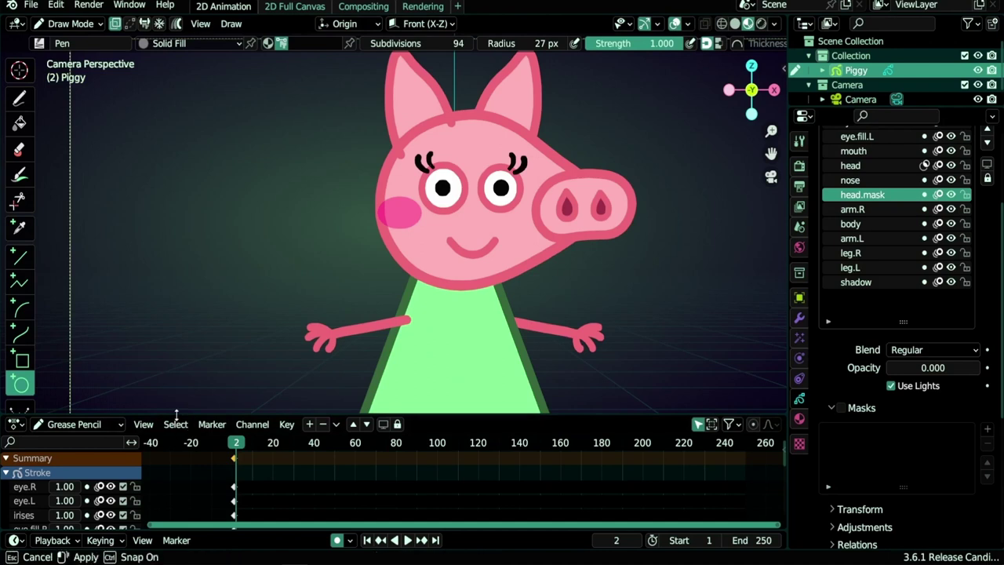
left_click_drag(173, 418, 186, 352)
scroll(43, 459, "down", 3)
left_click(31, 449)
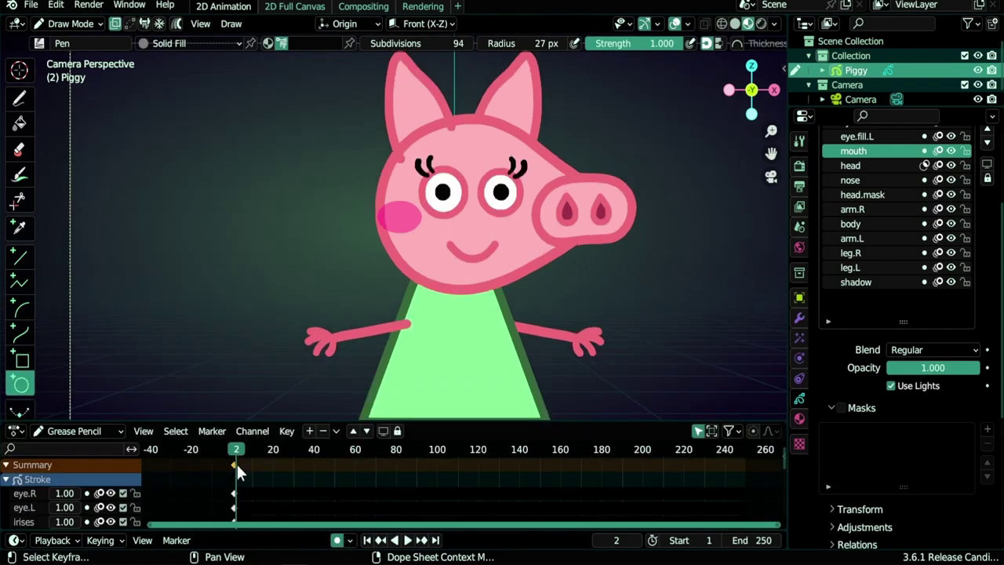
Step: Set up the Circle tool with the Solid Stroke material and the palette's darker outline pink
scroll(475, 299, "up", 4)
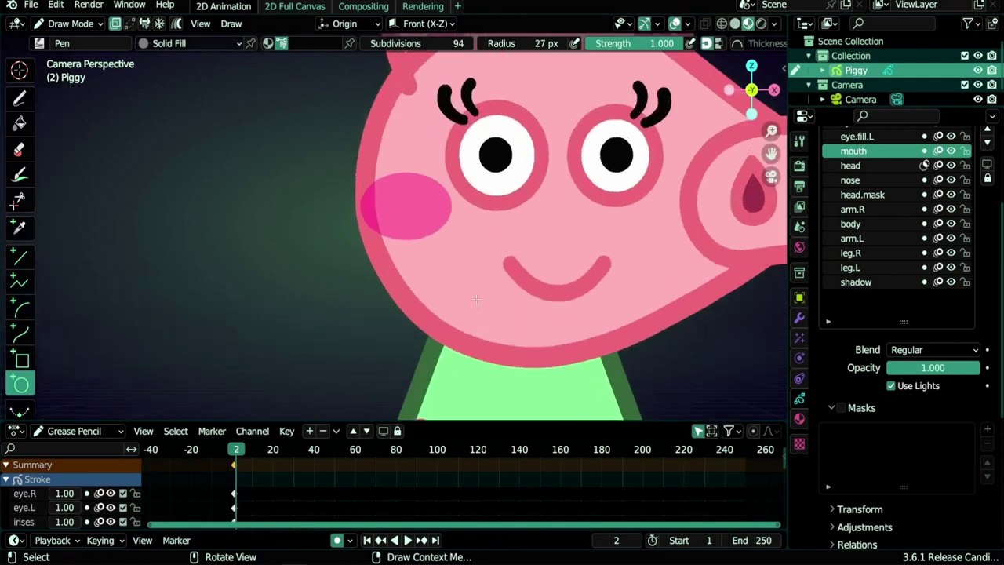
middle_click_drag(475, 300, 363, 286, "shift")
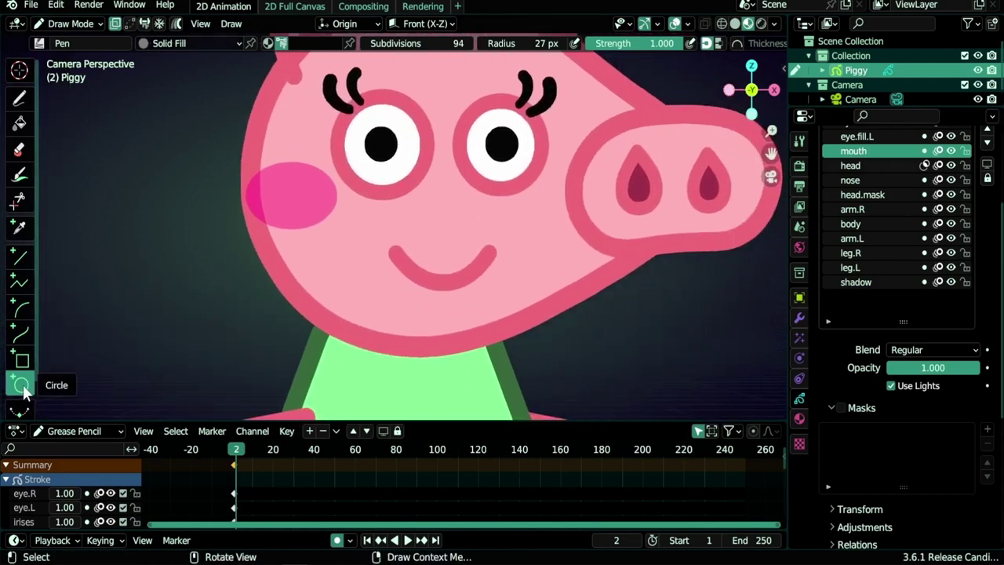
left_click(23, 385)
left_click(178, 43)
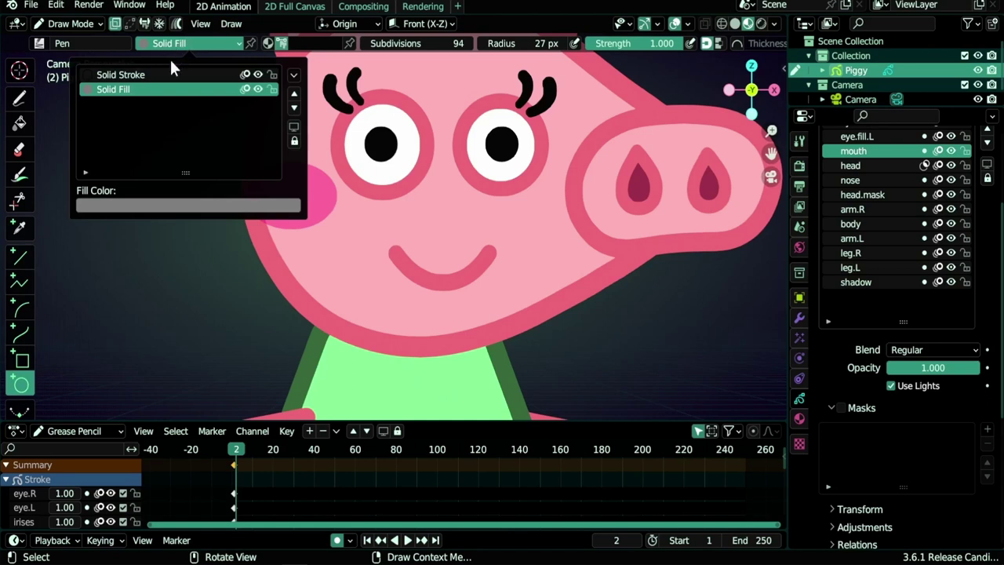
left_click(113, 75)
left_click(310, 45)
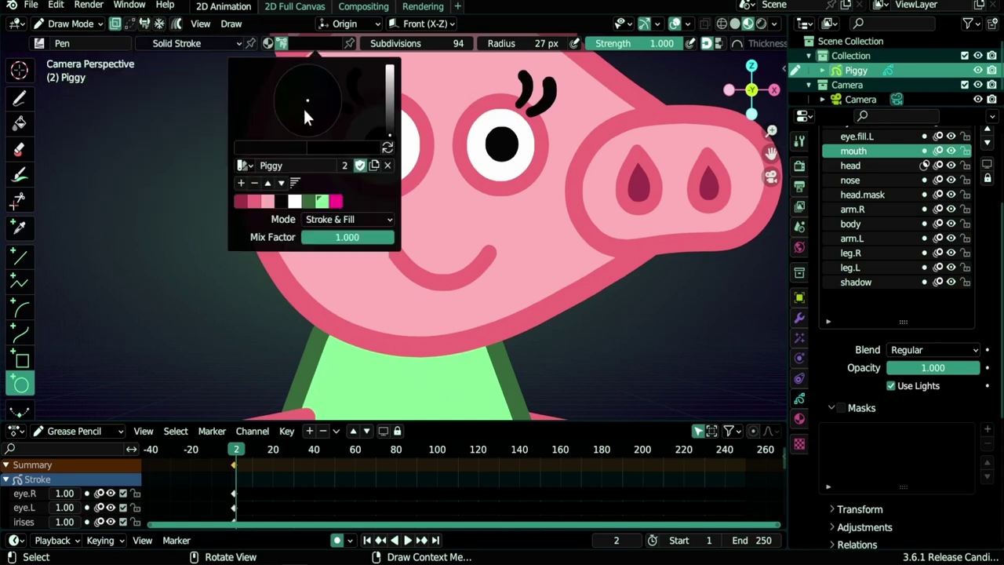
left_click(261, 201)
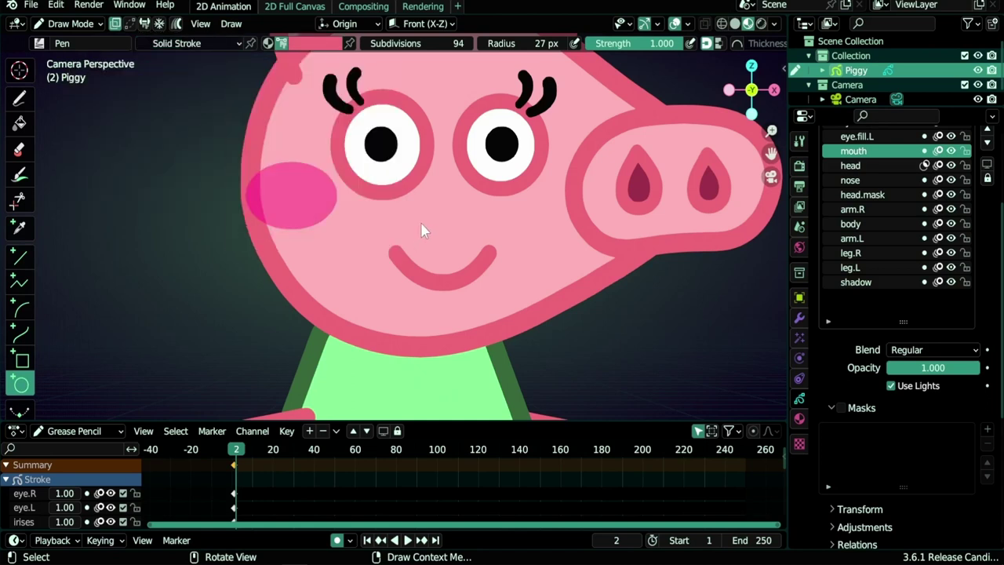
Step: Draw a narrow upright oval over the smile on frame 2 as a rounded open mouth
left_click_drag(421, 223, 474, 306)
left_click_drag(515, 277, 514, 284)
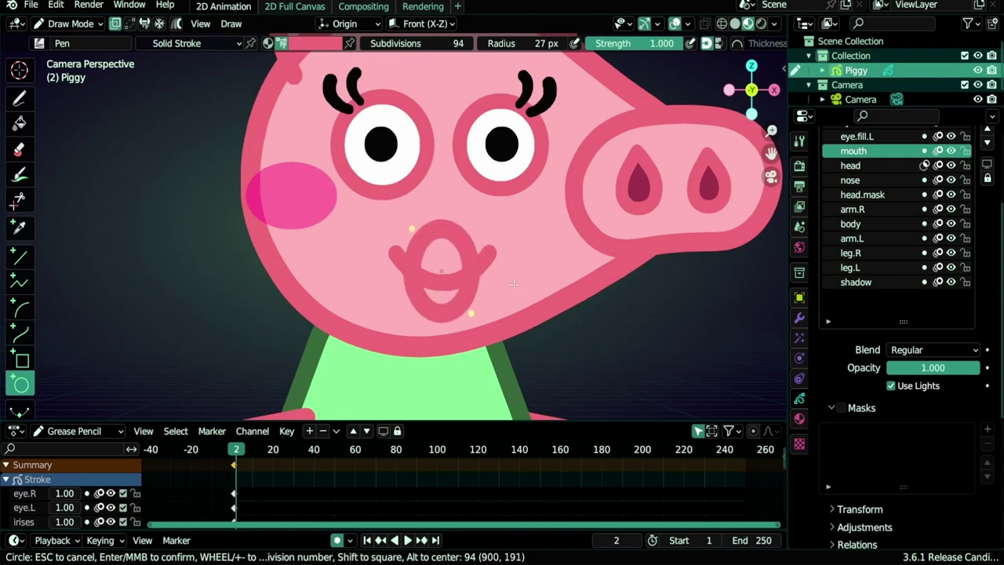
key("Return")
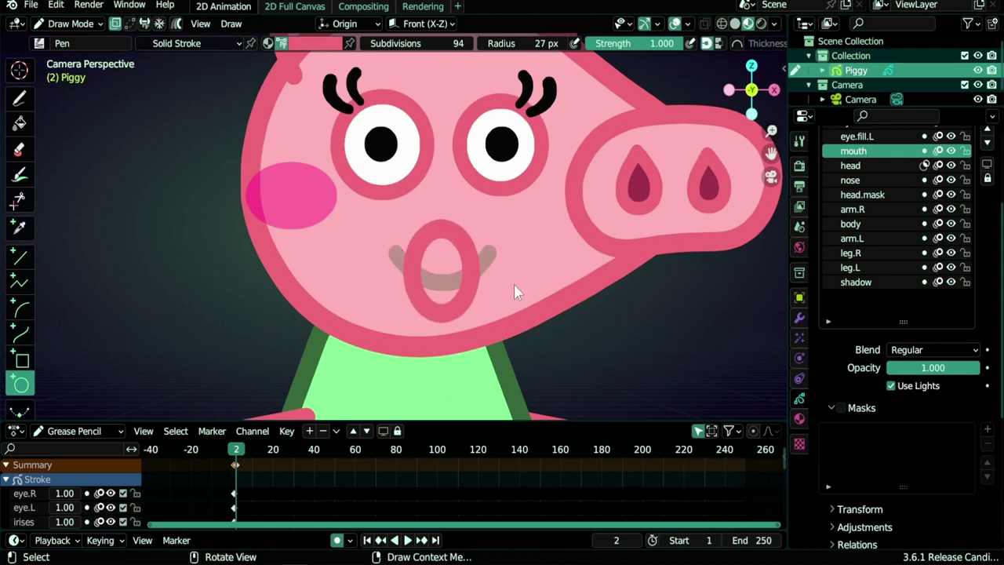
Step: On frame 3, draw an upward-bulging arc across the mouth area as a frown with the Arc tool
key("Right")
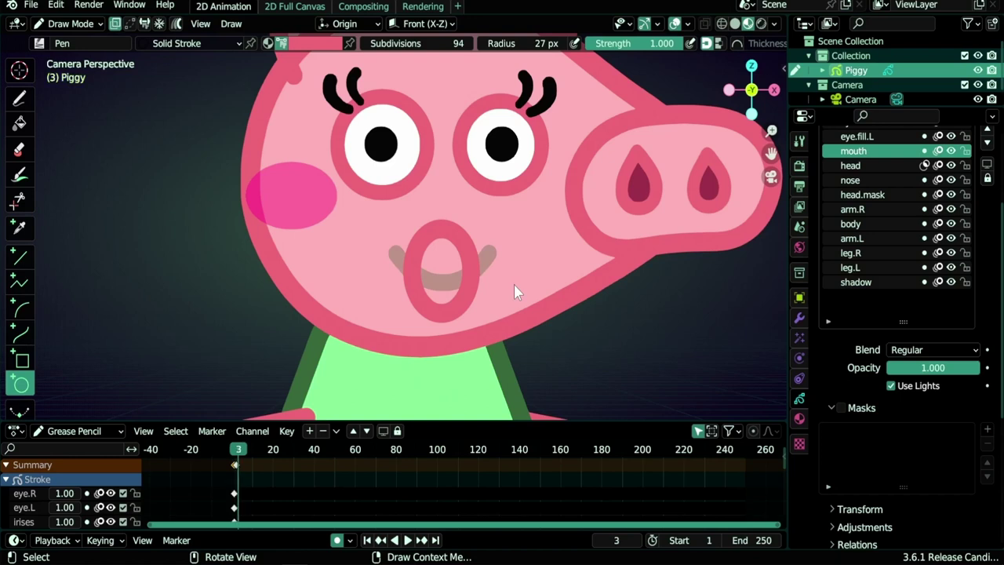
left_click(24, 314)
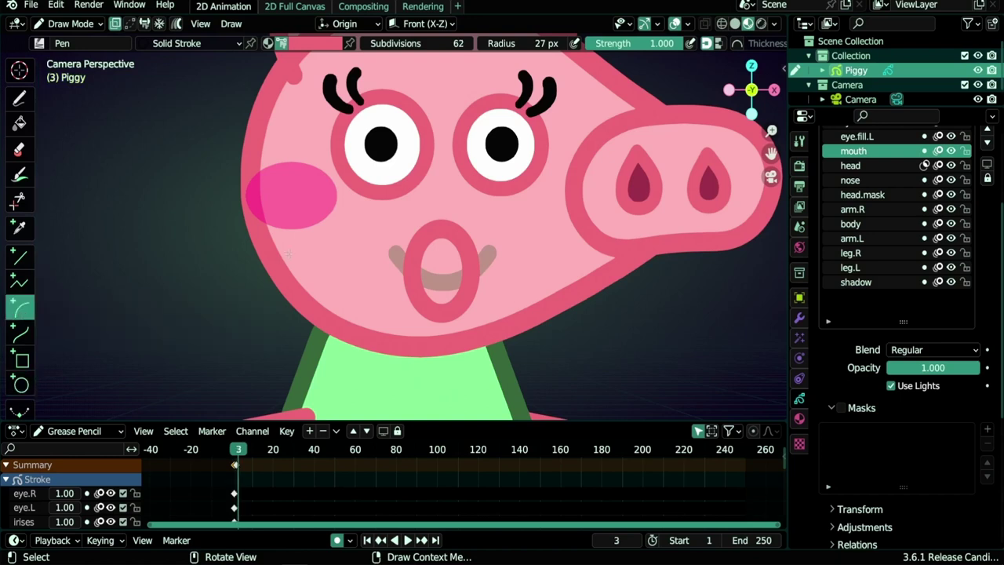
left_click_drag(394, 272, 493, 276)
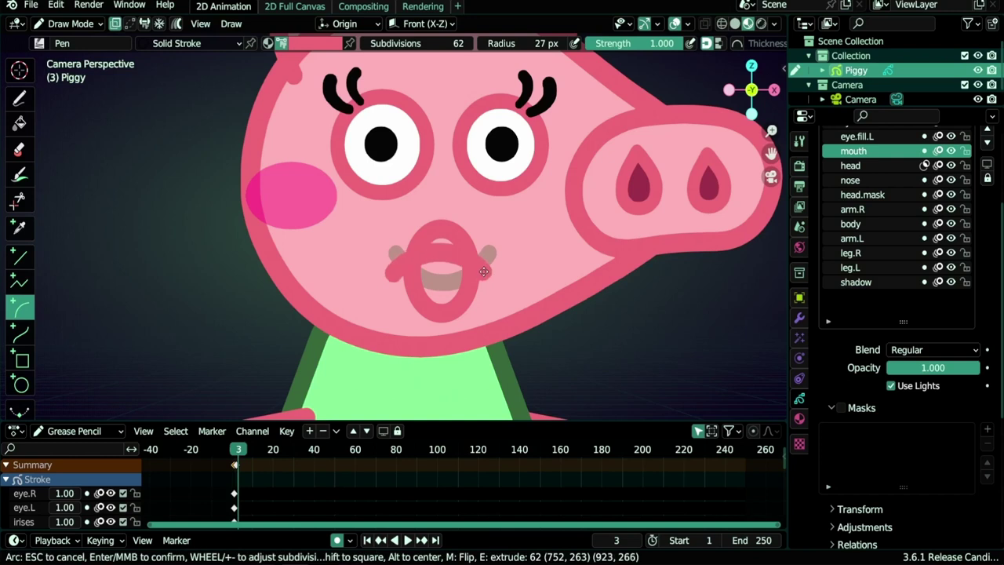
key("Return")
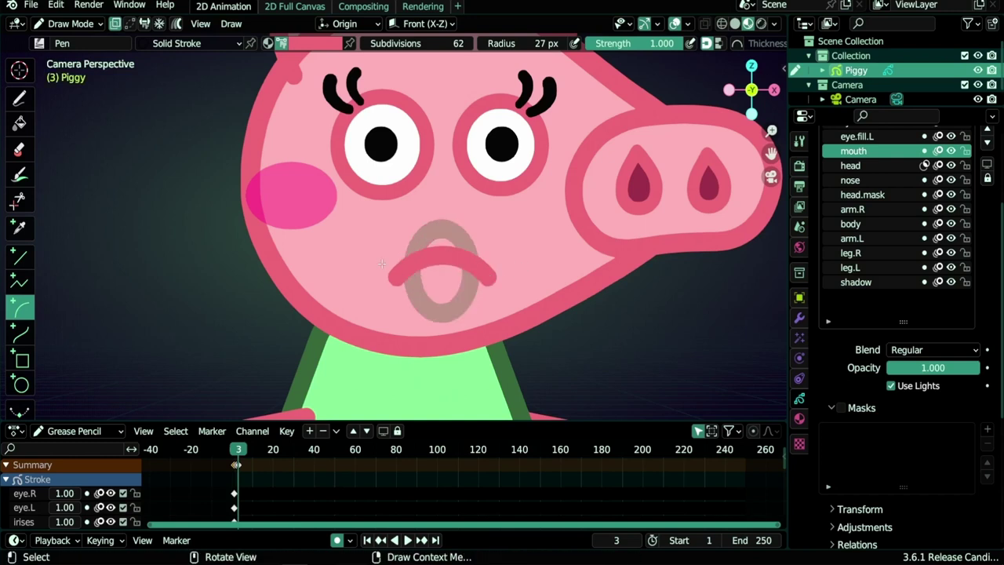
Step: On frame 4, draw an open smiling mouth from a flipped arc and an extruded arc curving below it back to the start
key("Right")
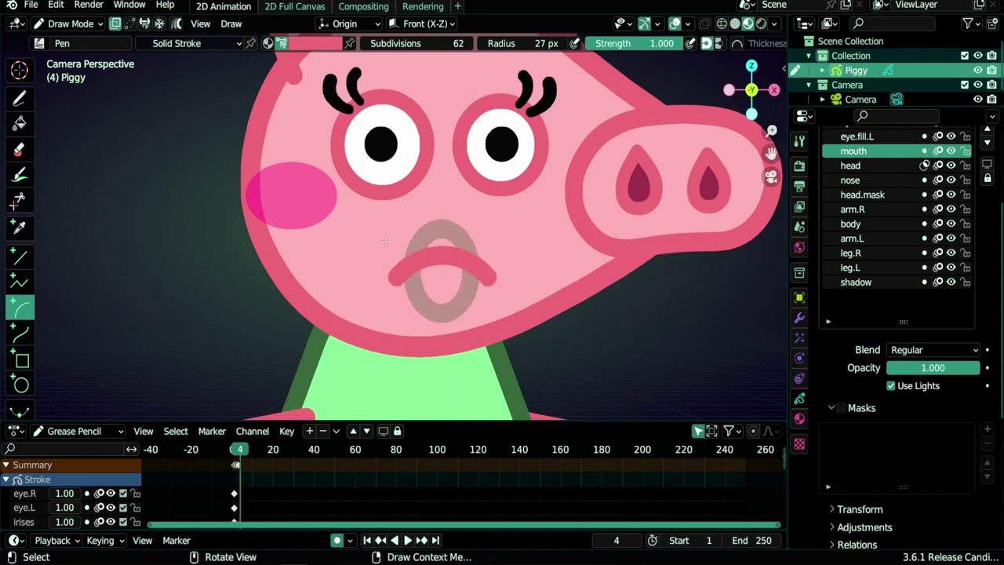
left_click_drag(389, 240, 488, 241)
key("m")
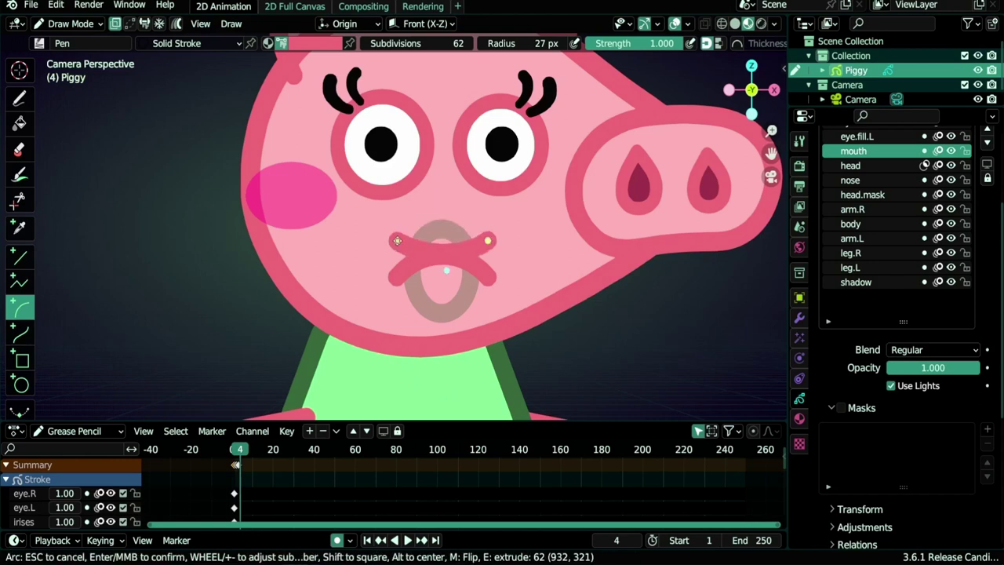
key("e")
left_click(403, 322)
left_click_drag(488, 320, 549, 403)
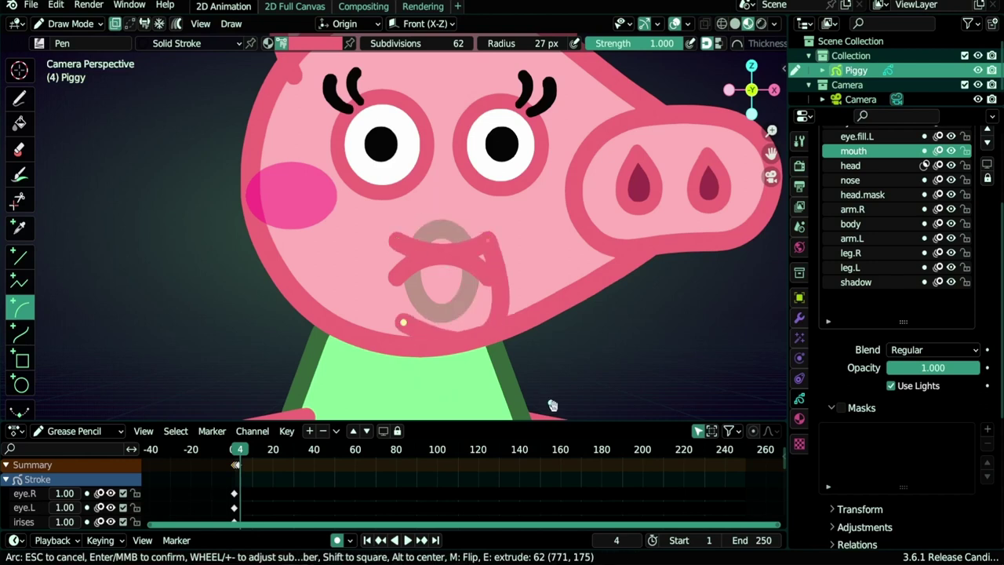
left_click_drag(403, 317, 396, 255)
left_click_drag(550, 402, 441, 408)
key("Return")
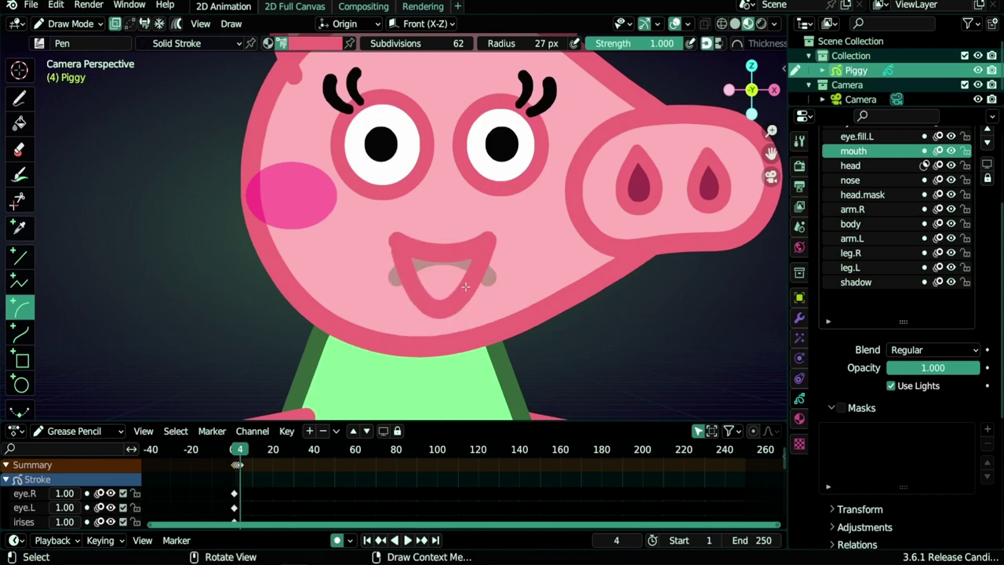
Step: Step back and forth through frames 1 to 4 to compare the mouth shapes
key("Left")
key("Left")
key("Left")
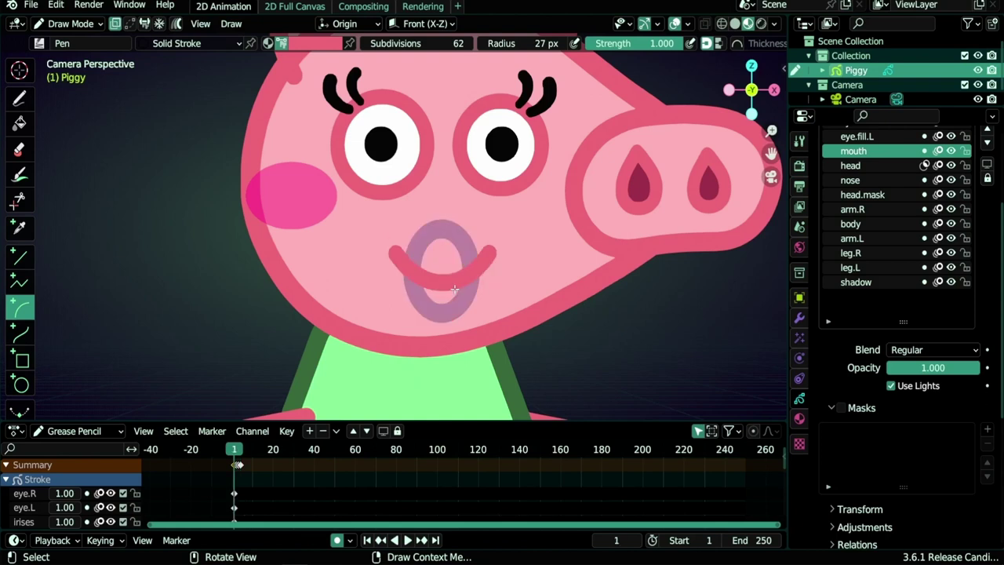
key("Right")
key("Right")
key("Right")
key("Left")
key("Left")
key("Right")
key("Left")
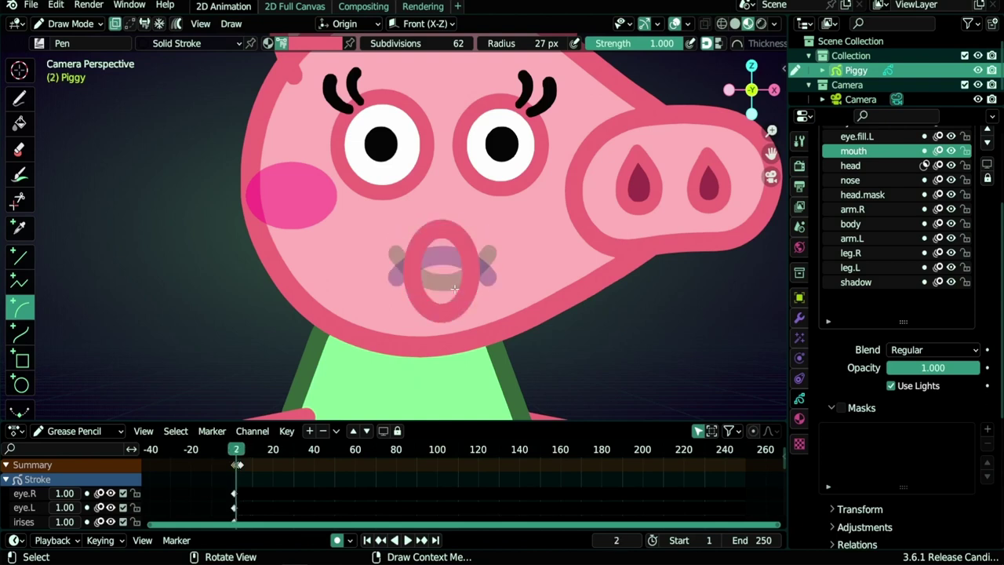
key("Right")
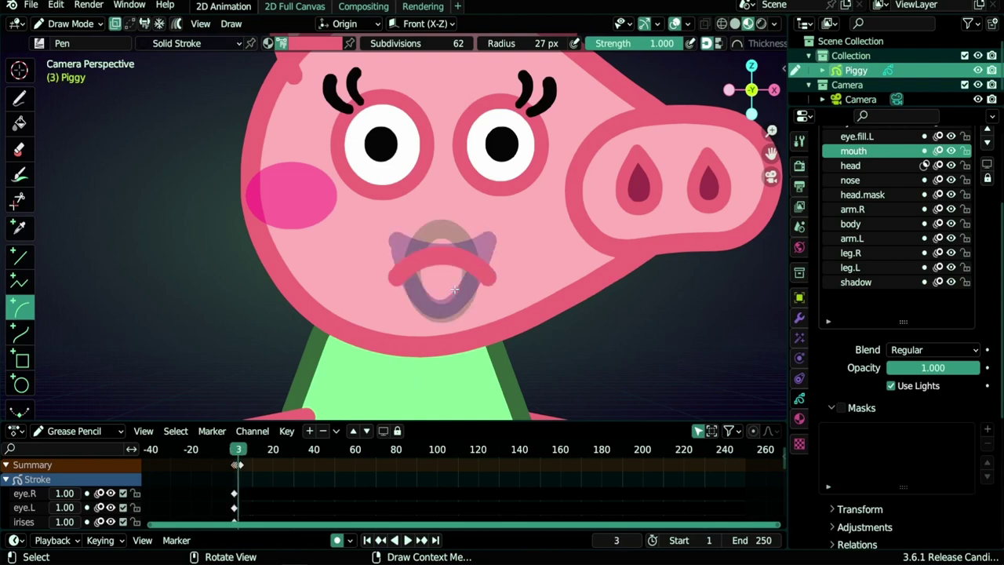
Step: Toggle the viewport's Onion Skin overlay off and on, and disable onion skinning for the mouth layer only
left_click(688, 25)
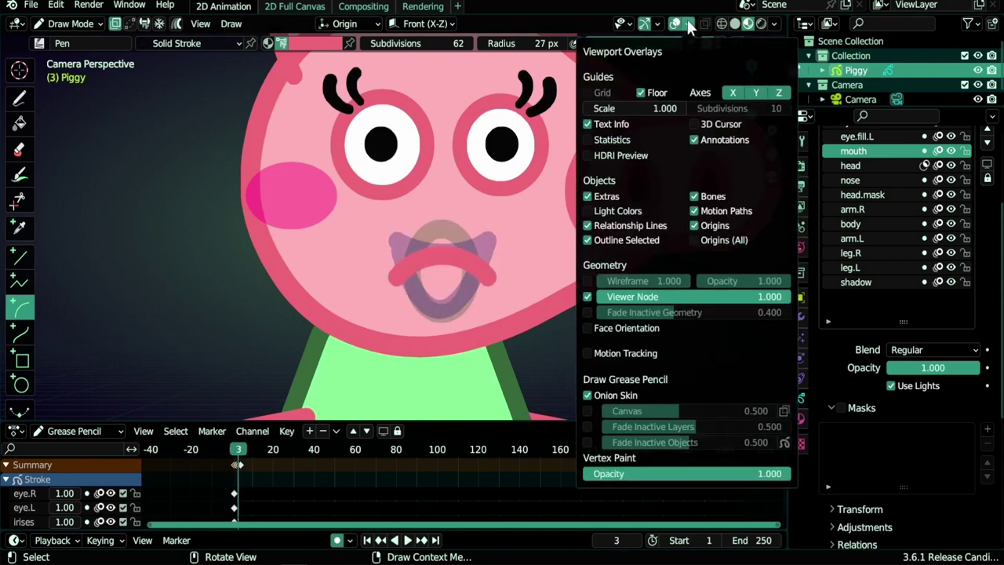
left_click(588, 394)
left_click(588, 394)
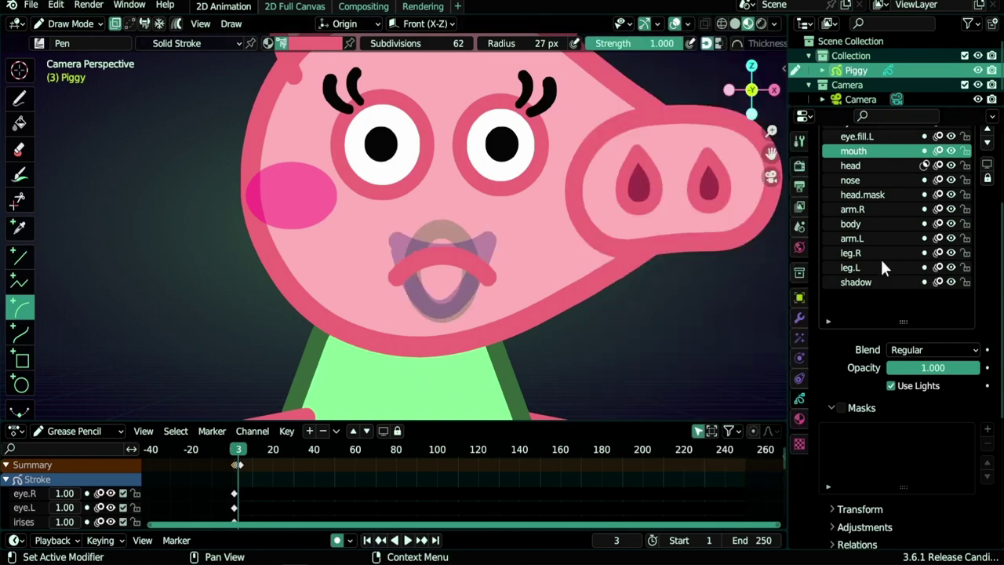
left_click(938, 151)
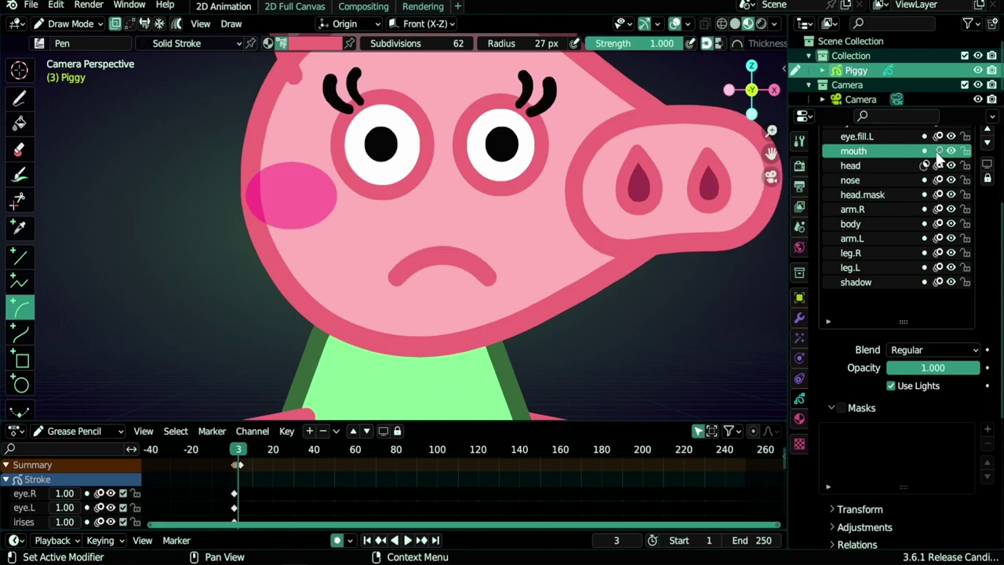
Step: In Edit Mode, close the open smile stroke on frame 4 into a cyclic stroke, and return to Draw Mode
key("Tab")
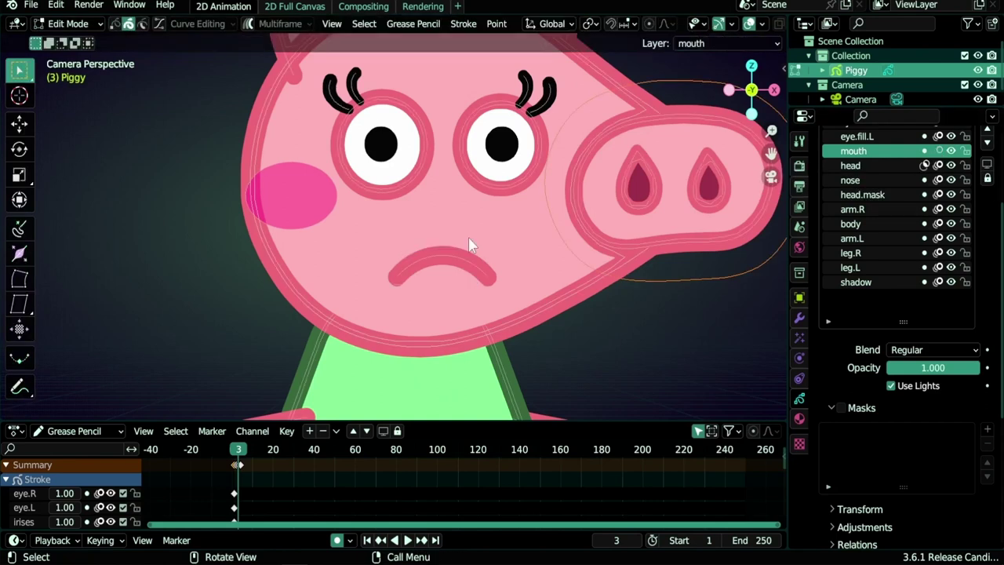
key("Right")
scroll(469, 239, "up", 4)
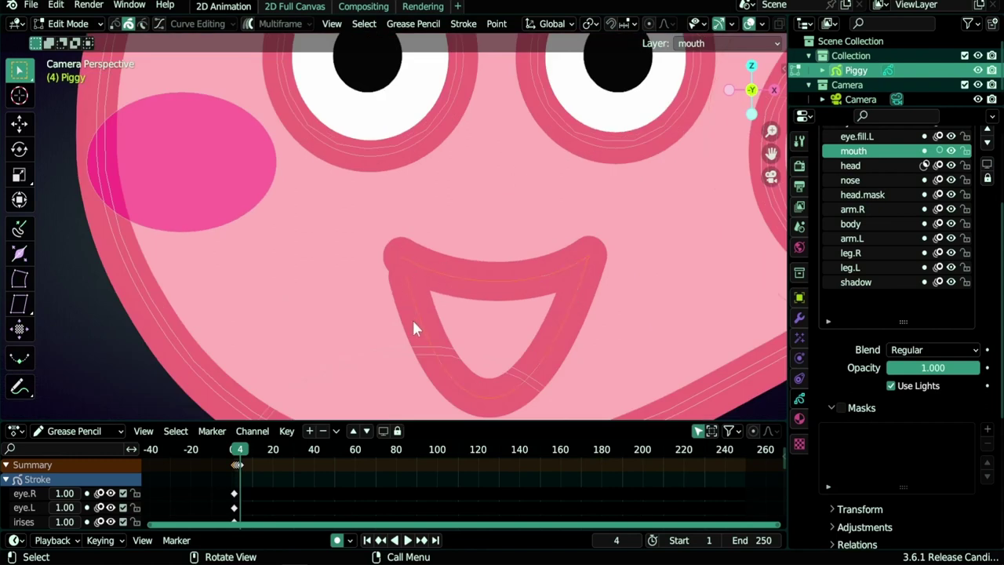
key("alt+c")
scroll(414, 328, "down", 3)
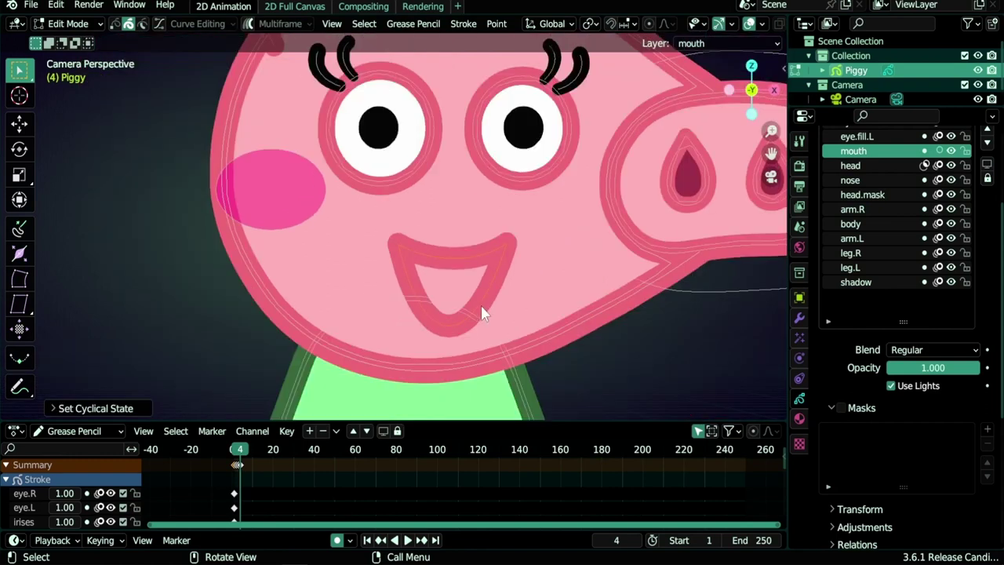
key("Tab")
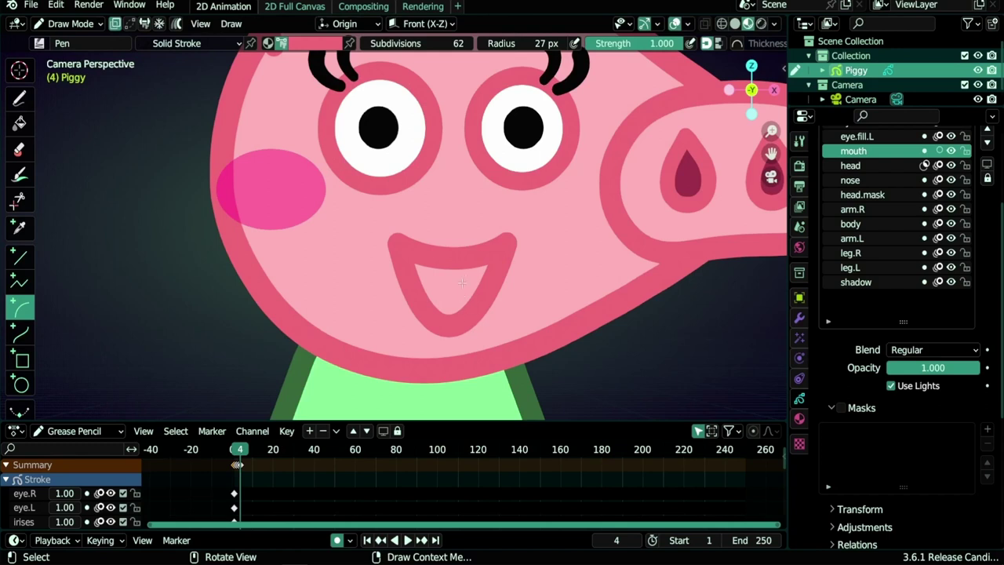
Step: Select the mouth layer's keyframes on frames 2 to 4 in the dope sheet and try moving them along the timeline
scroll(247, 480, "up", 15)
middle_click_drag(246, 480, 419, 540)
mouse_move(369, 423)
left_mouse_down()
mouse_move(369, 375)
mouse_move(386, 405)
mouse_move(366, 403)
left_mouse_up()
mouse_move(390, 455)
left_mouse_down()
mouse_move(399, 455)
mouse_move(382, 456)
mouse_move(416, 457)
mouse_move(377, 460)
left_mouse_up()
key("g")
left_click(373, 456)
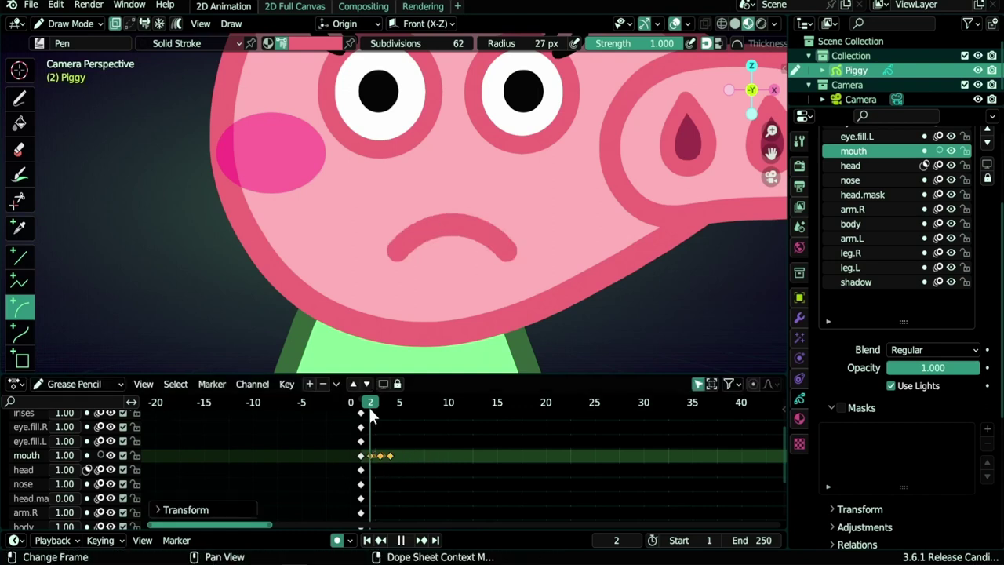
Step: Select only the mouth layer's keyframes on frames 3 and 4 and turn on multiframe editing
left_click_drag(369, 408, 386, 413)
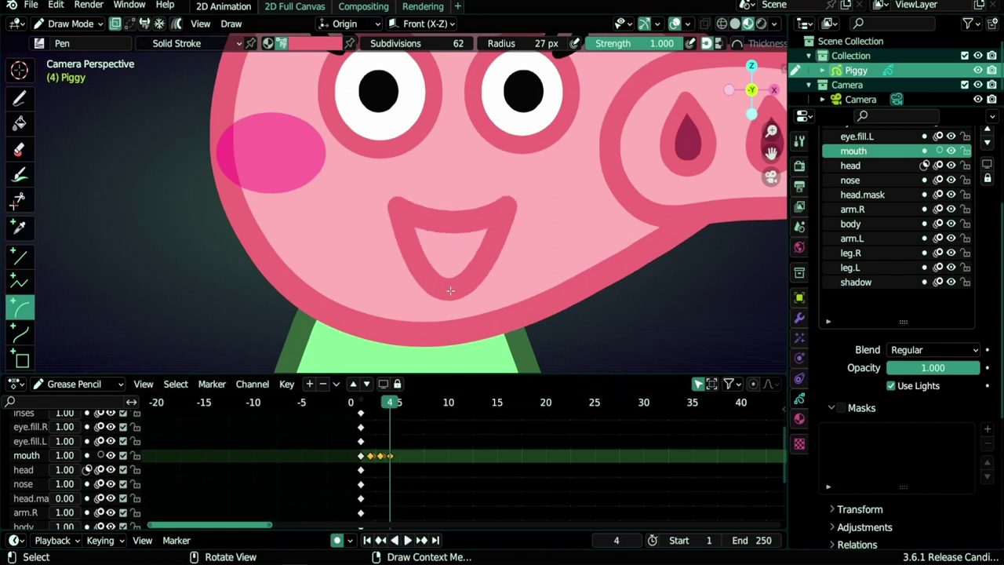
left_click_drag(391, 405, 391, 406)
left_click(415, 447)
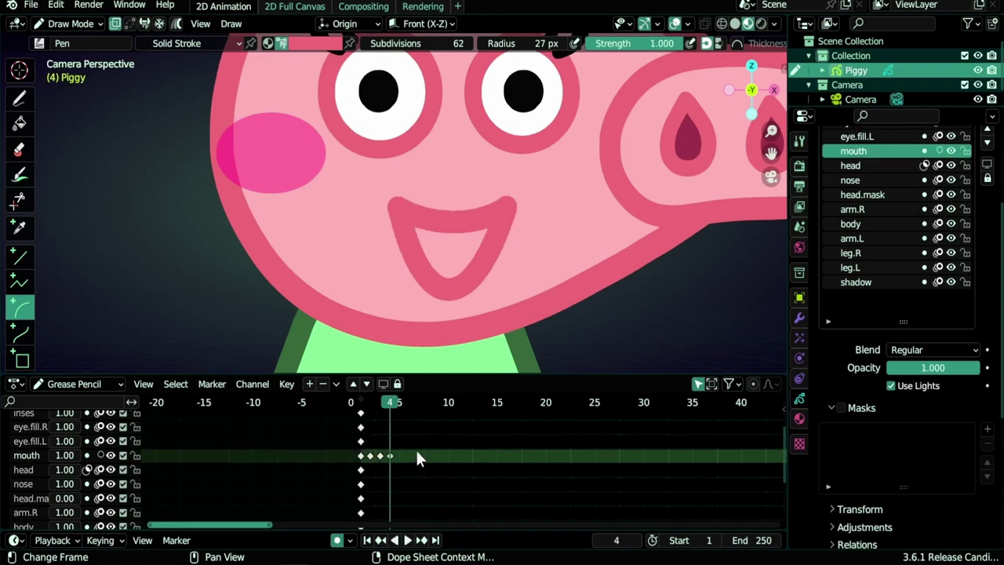
left_click_drag(415, 448, 377, 459)
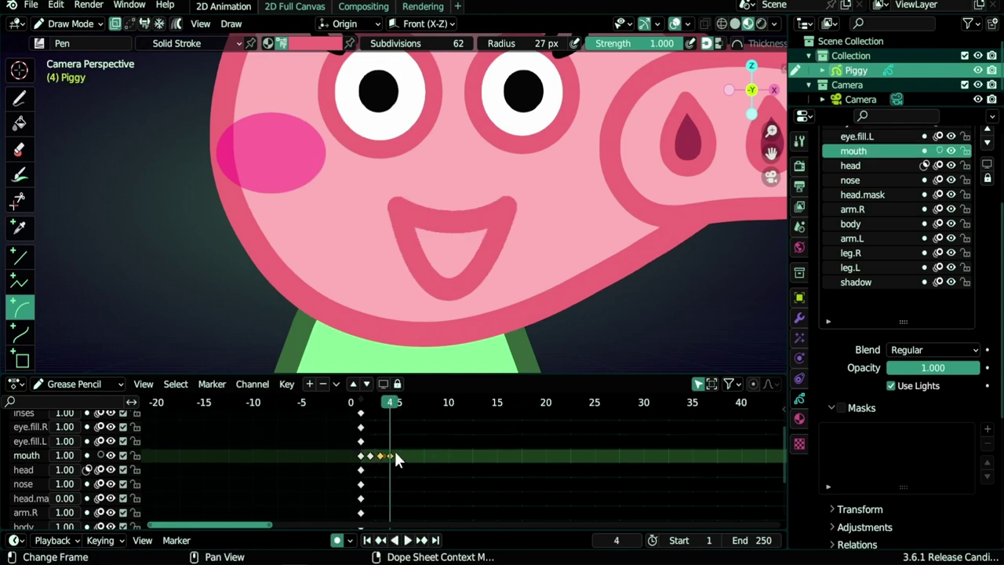
left_click(179, 24)
left_click_drag(381, 408, 379, 409)
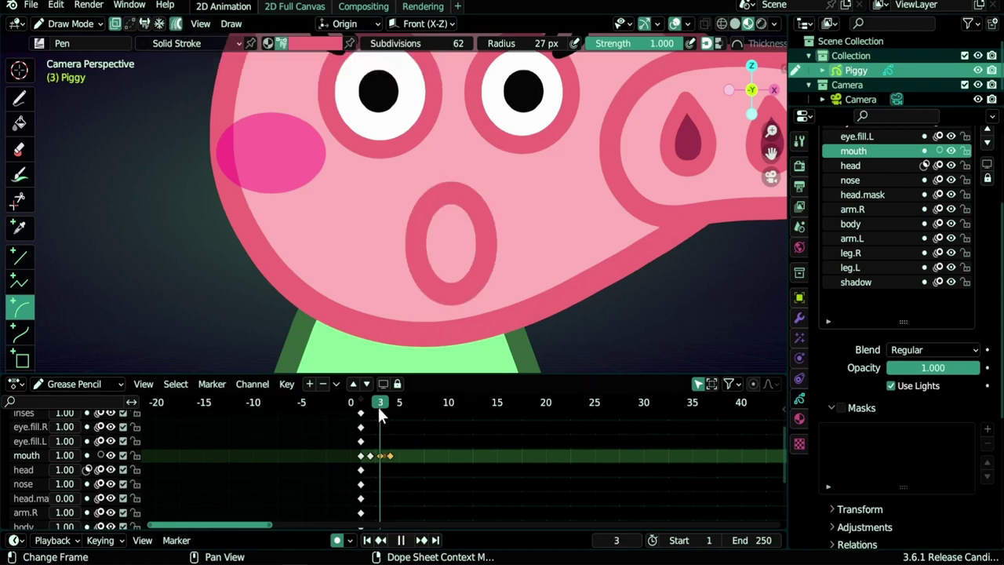
key("space")
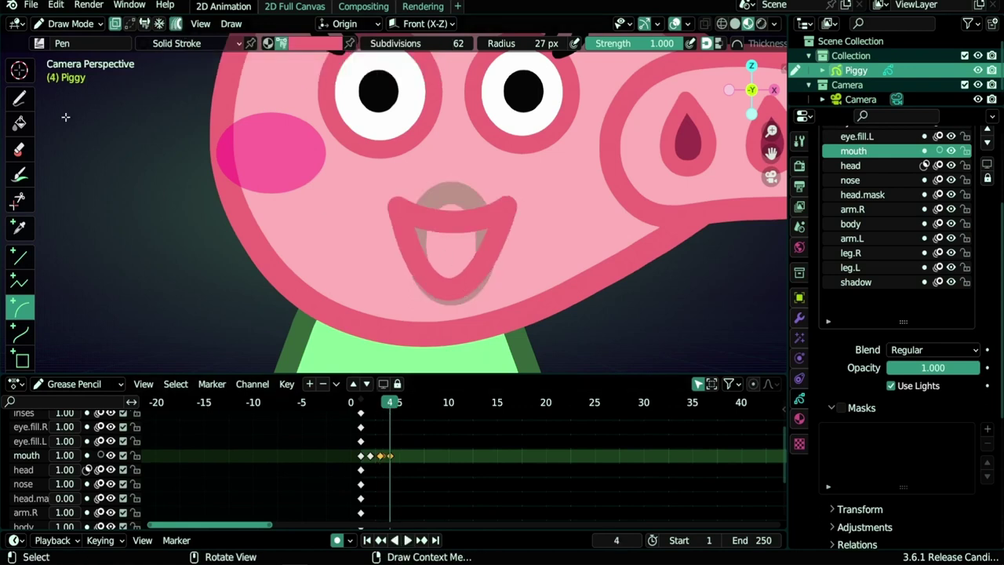
Step: Choose the Fill tool with the Piggy palette's dark red and try filling the mouth openings on frames 3 and 4
left_click(21, 126)
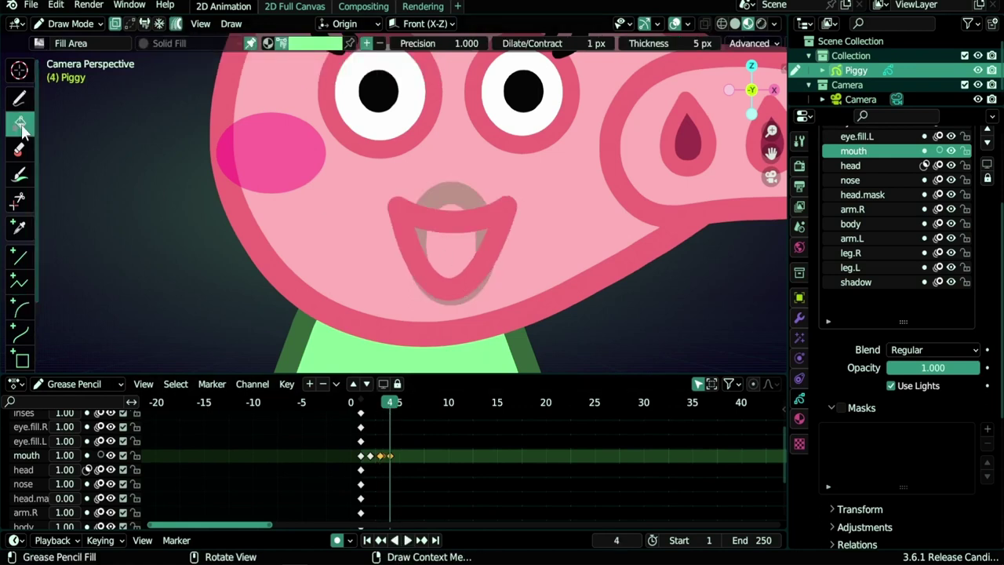
left_click(321, 46)
left_click(242, 203)
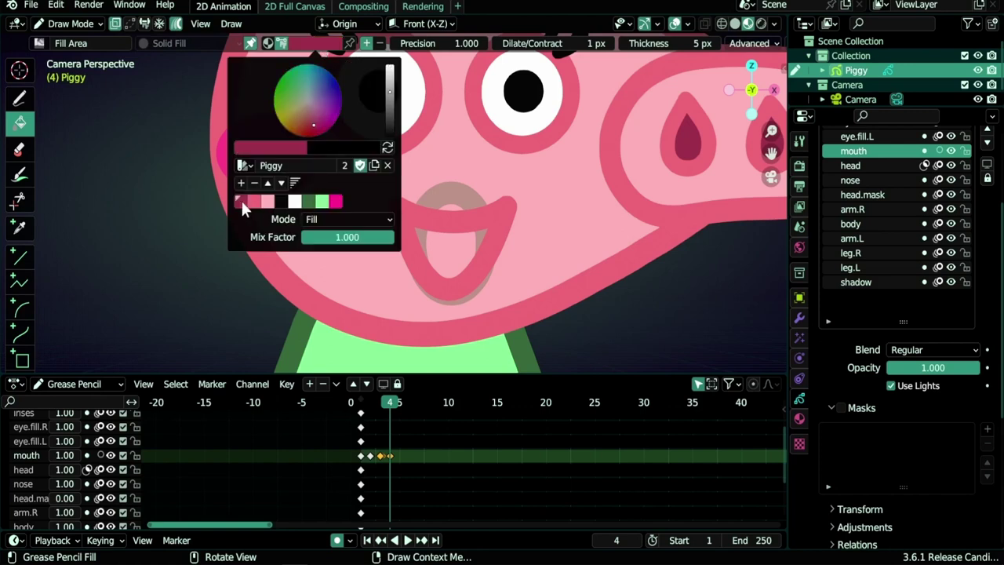
left_click(384, 404)
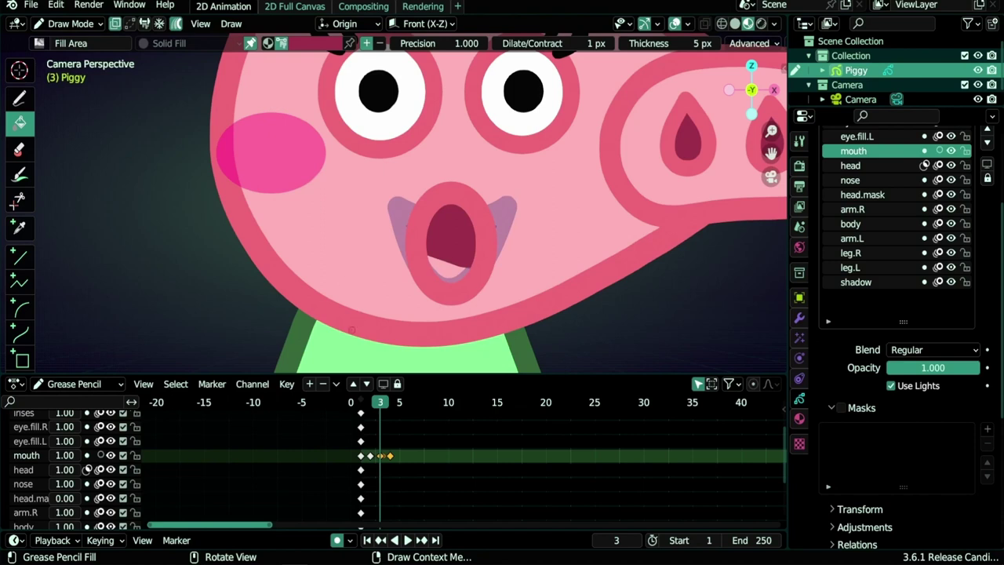
Step: Try hiding the head and nose layers, and undo both the hiding and the mouth fill
left_click(949, 167)
left_click(951, 180)
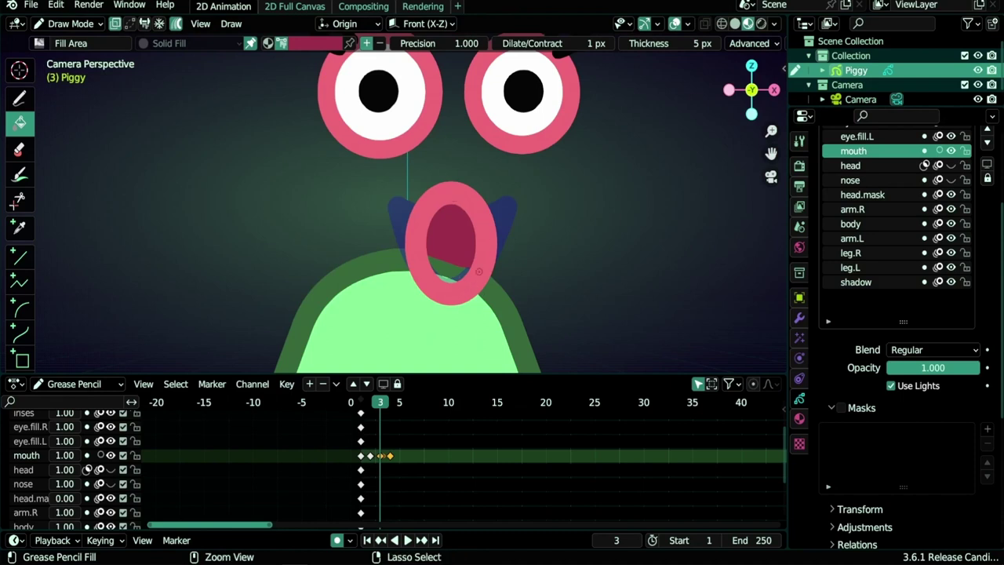
key("ctrl+z")
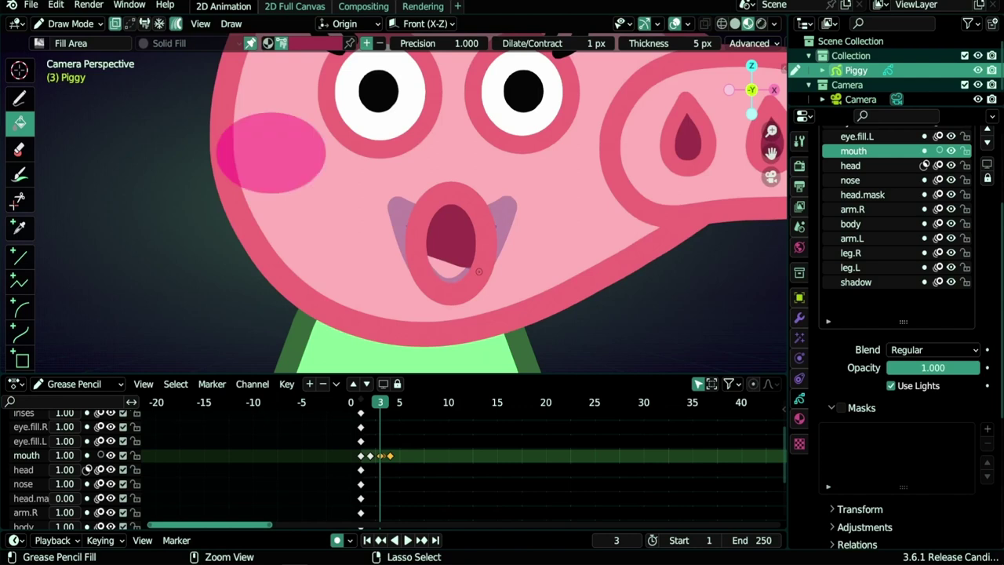
key("Right")
key("ctrl+z")
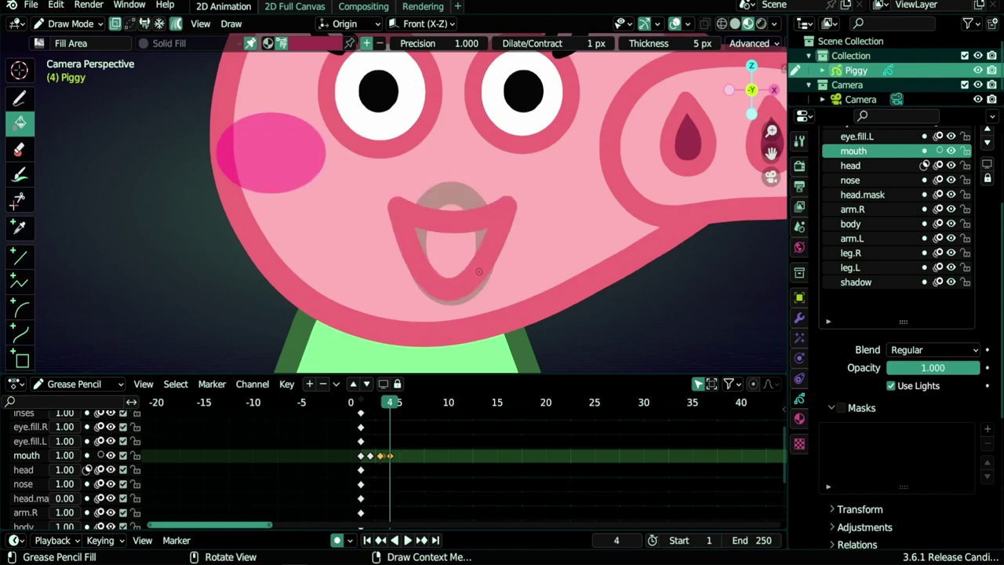
Step: Set the Fill tool's advanced Layers option to Active
scroll(655, 46, "down", 6)
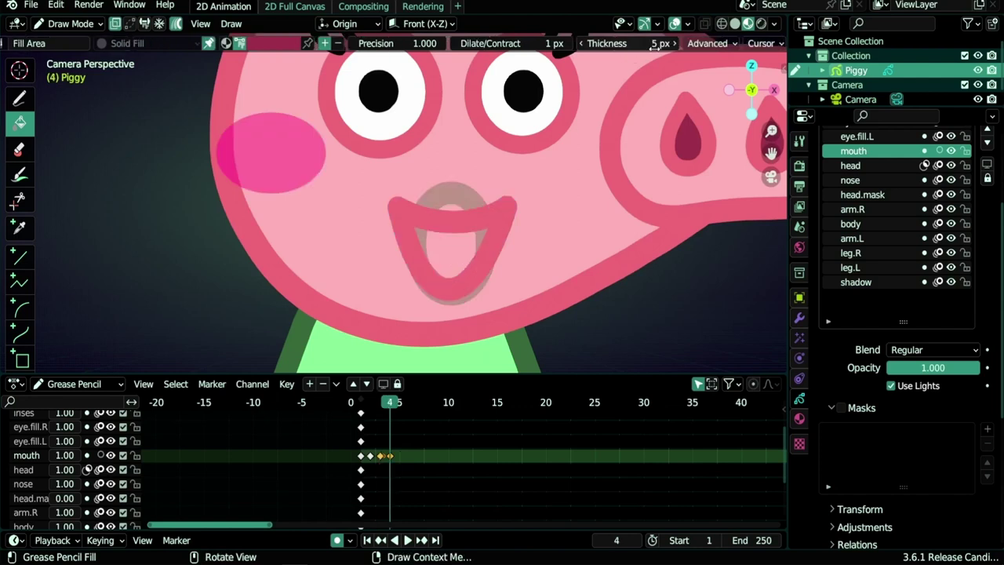
scroll(596, 62, "down", 2)
left_click(561, 44)
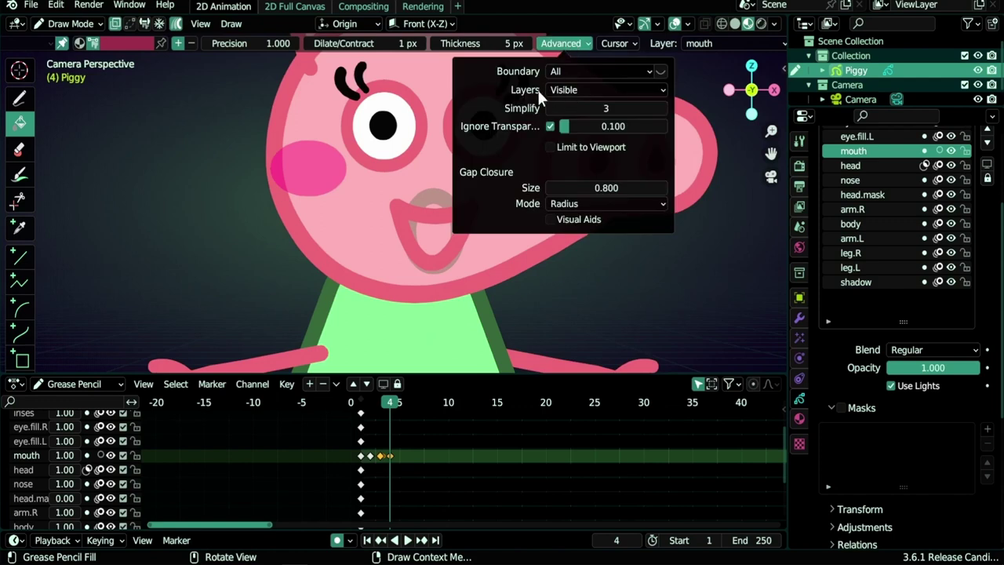
left_click(549, 90)
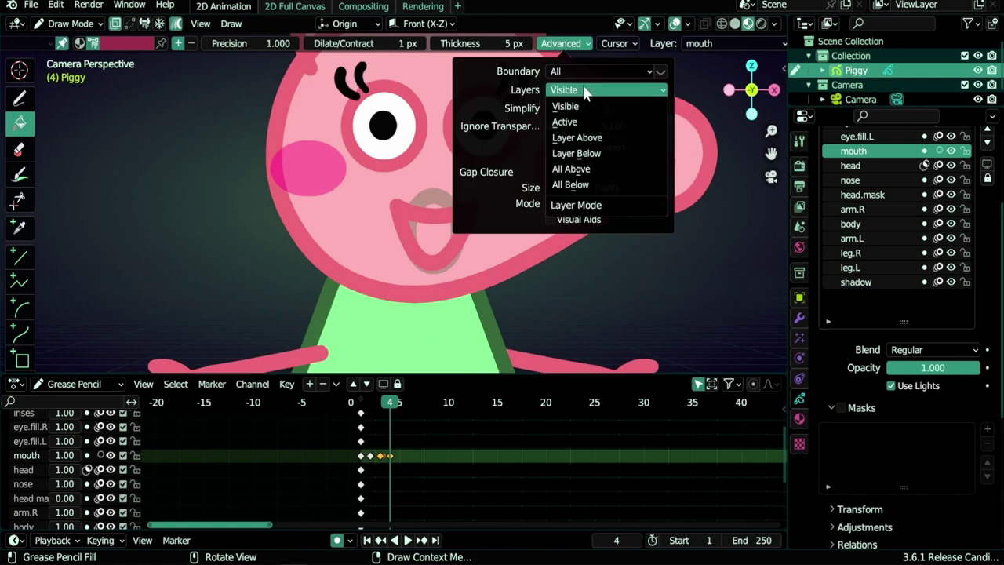
left_click(568, 123)
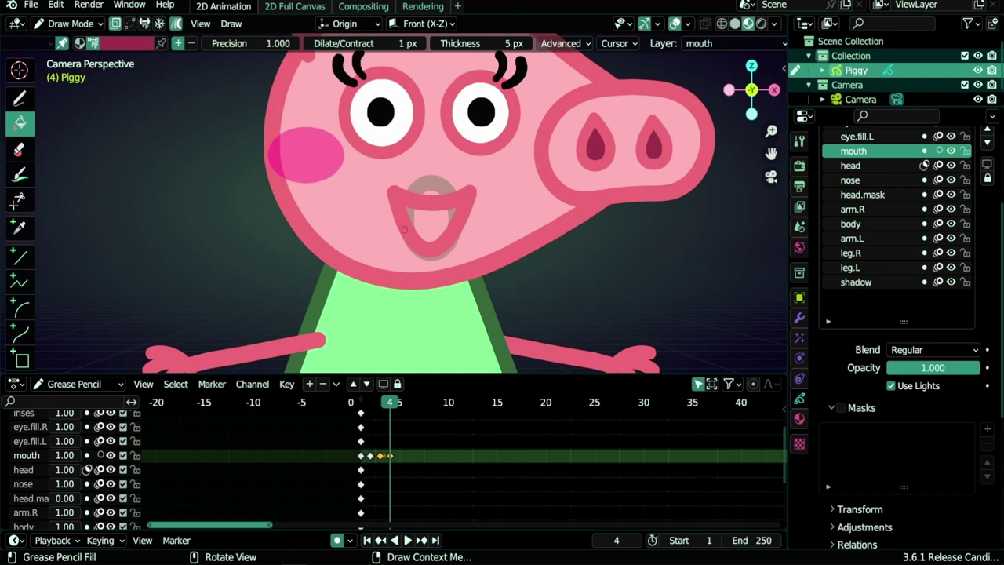
Step: Fill the mouth openings on frames 3 and 4 with dark red, check frame 3, and turn off multiframe editing
scroll(413, 287, "up", 4)
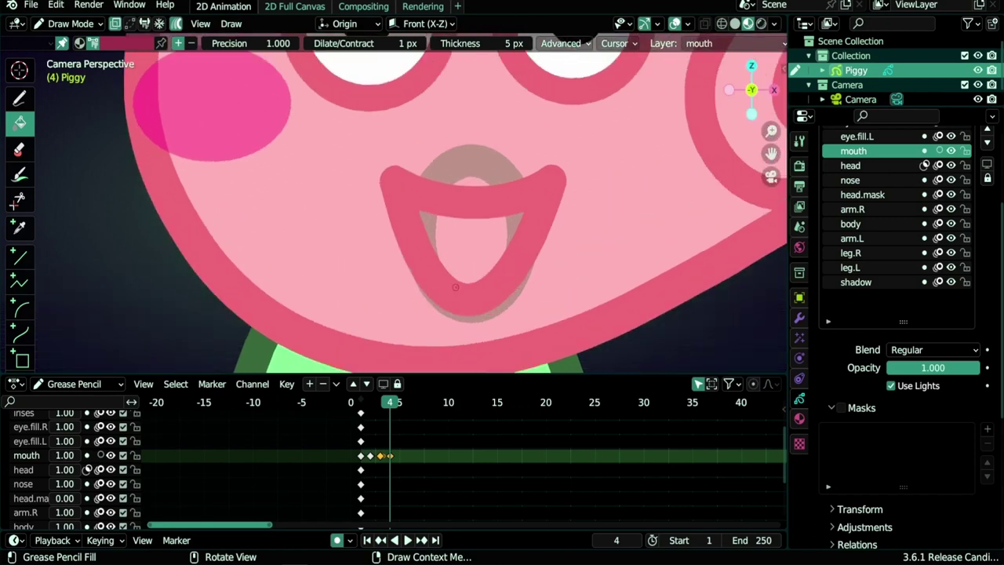
left_click(463, 244)
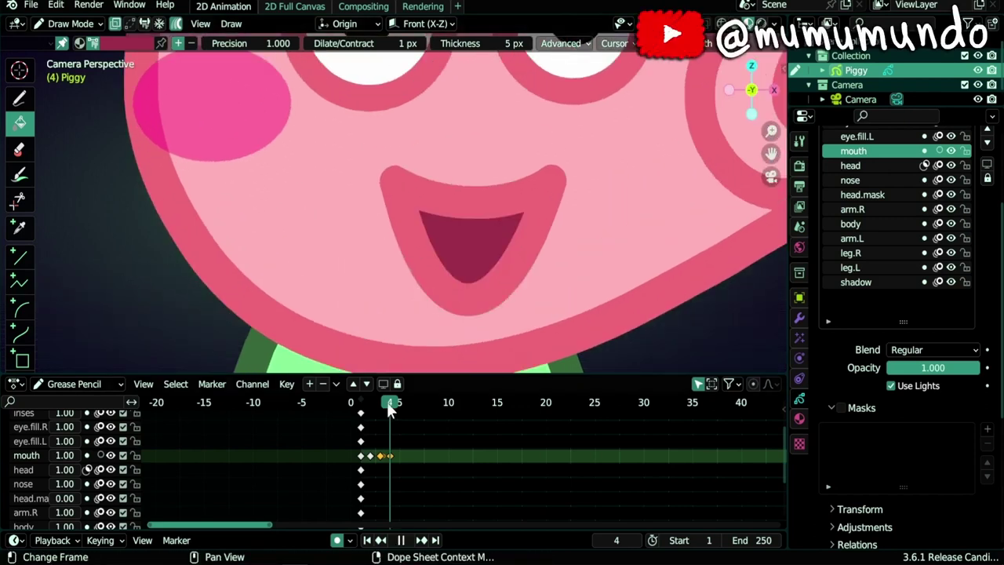
left_click_drag(387, 402, 381, 404)
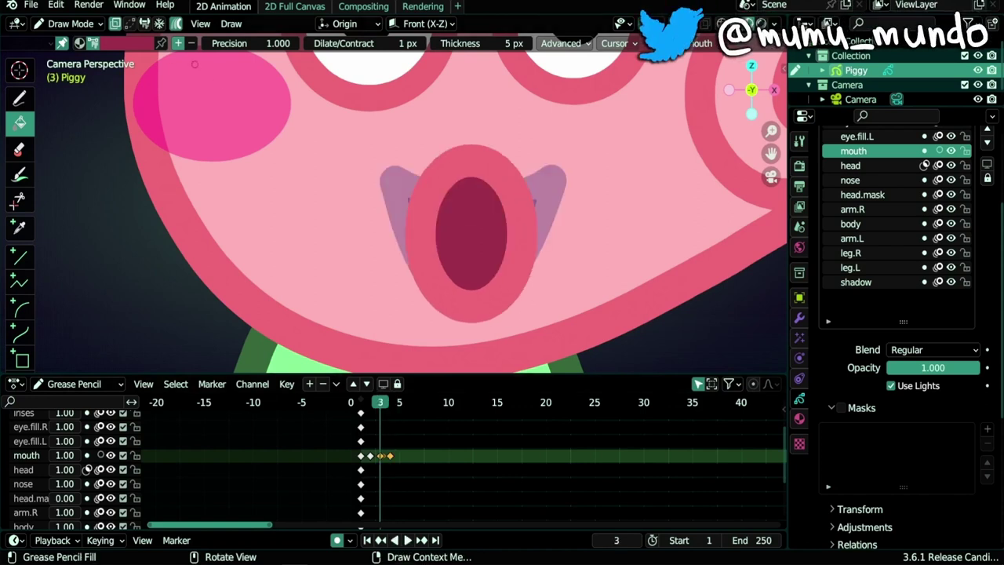
left_click(176, 23)
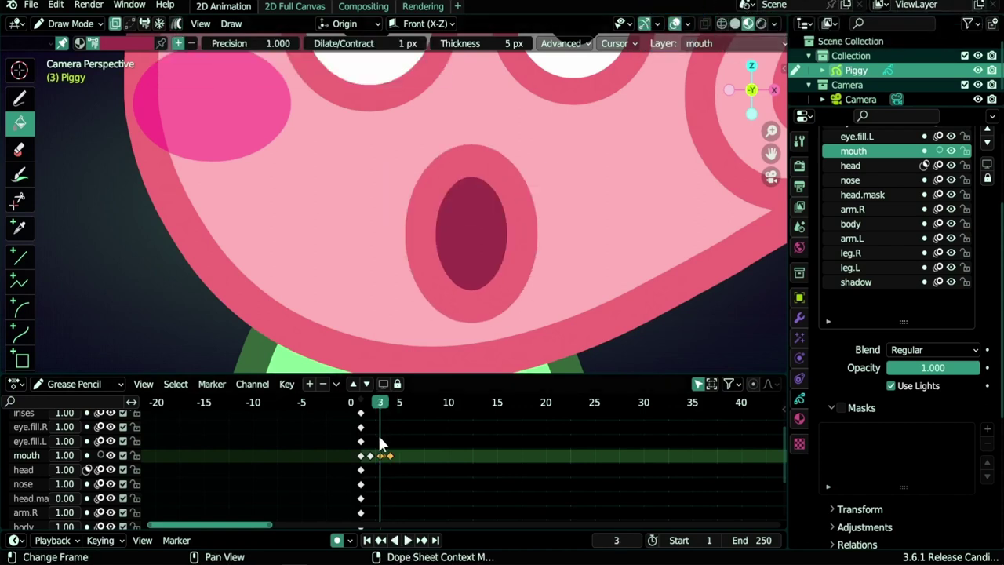
Step: Make arm.L the active layer and duplicate its frame 1 keyframe to frame 2
middle_click_drag(284, 482, 300, 411)
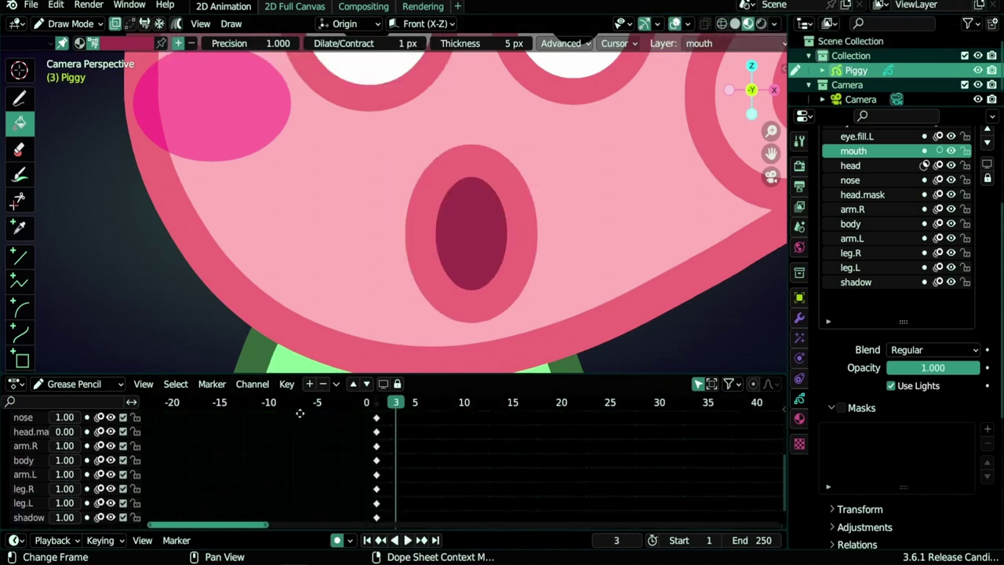
left_click(31, 467)
scroll(594, 244, "down", 1)
middle_click_drag(594, 244, 388, 38, "shift")
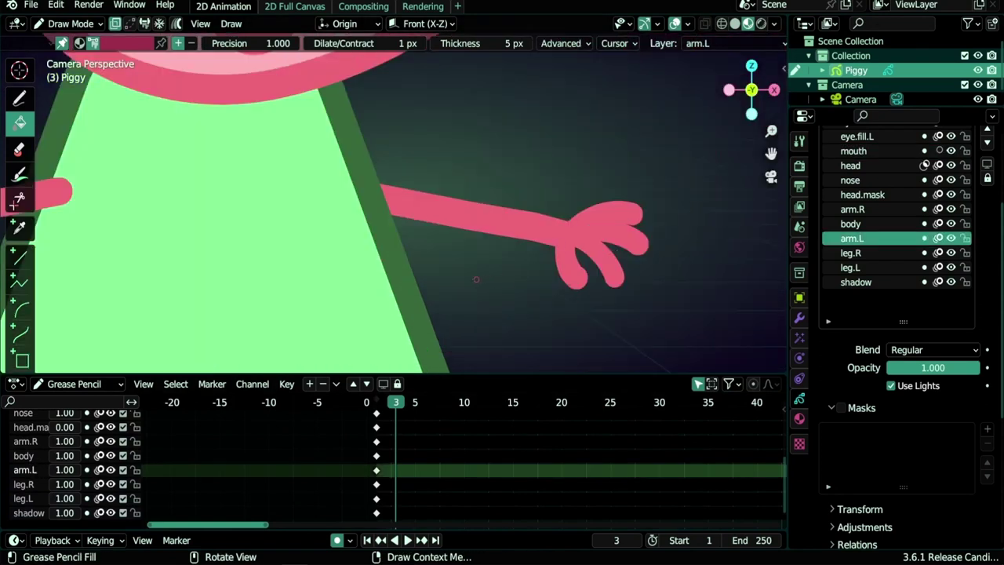
left_click(377, 471)
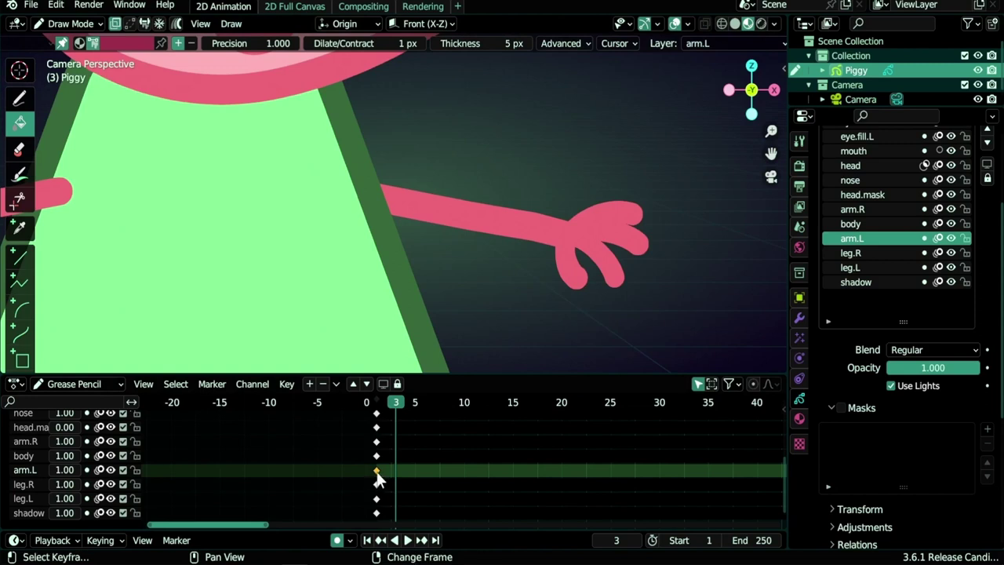
key("g")
left_click(386, 471)
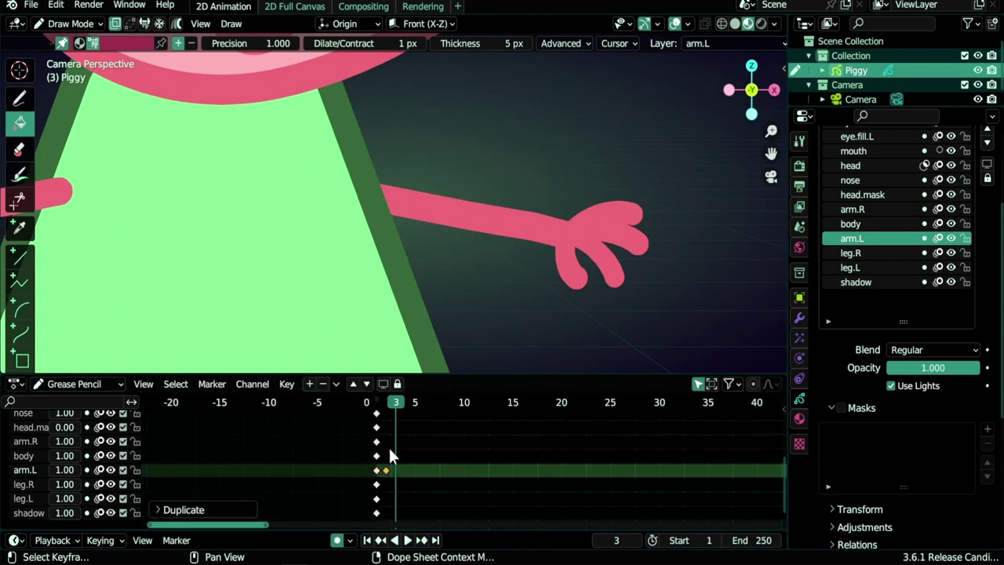
Step: On frame 2, in Sculpt Mode, push the arm.L hand's third finger up against the second finger
key("Left")
key("ctrl+Tab")
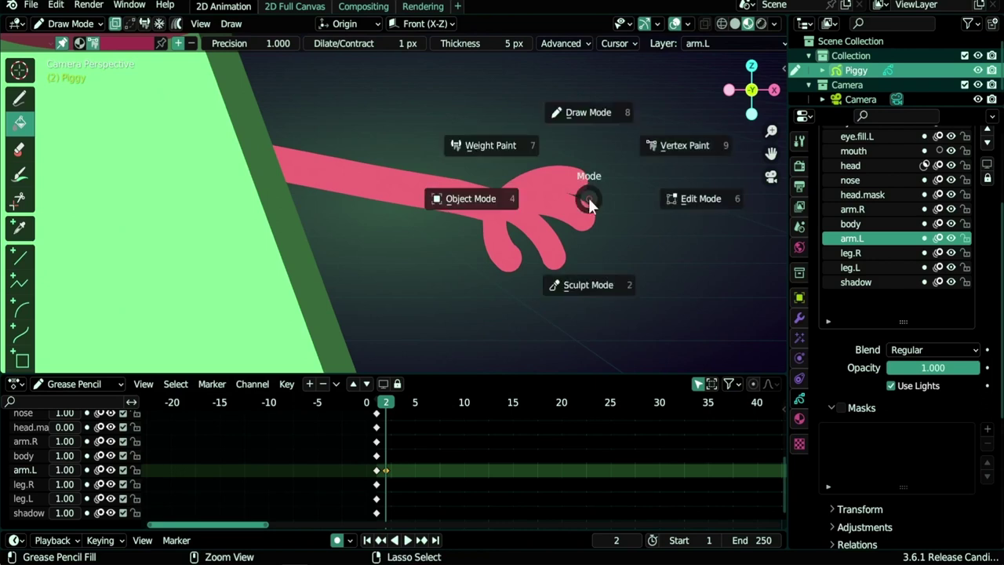
left_click(589, 286)
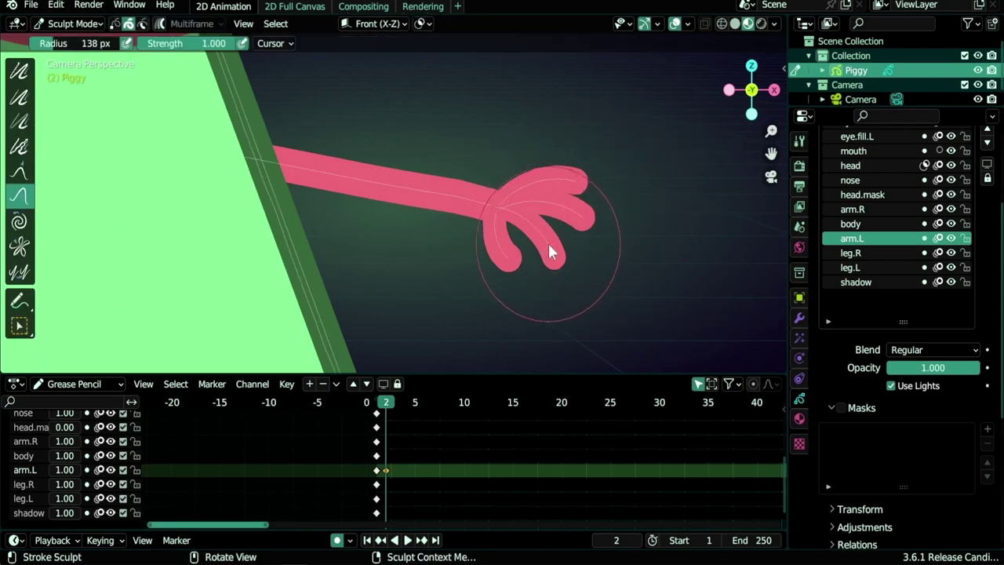
mouse_move(548, 238)
left_mouse_down()
mouse_move(546, 276)
mouse_move(557, 282)
mouse_move(590, 255)
left_mouse_up()
left_click_drag(523, 295, 522, 266)
mouse_move(552, 278)
left_mouse_down()
mouse_move(576, 252)
mouse_move(538, 237)
mouse_move(539, 227)
left_mouse_up()
left_click(565, 147)
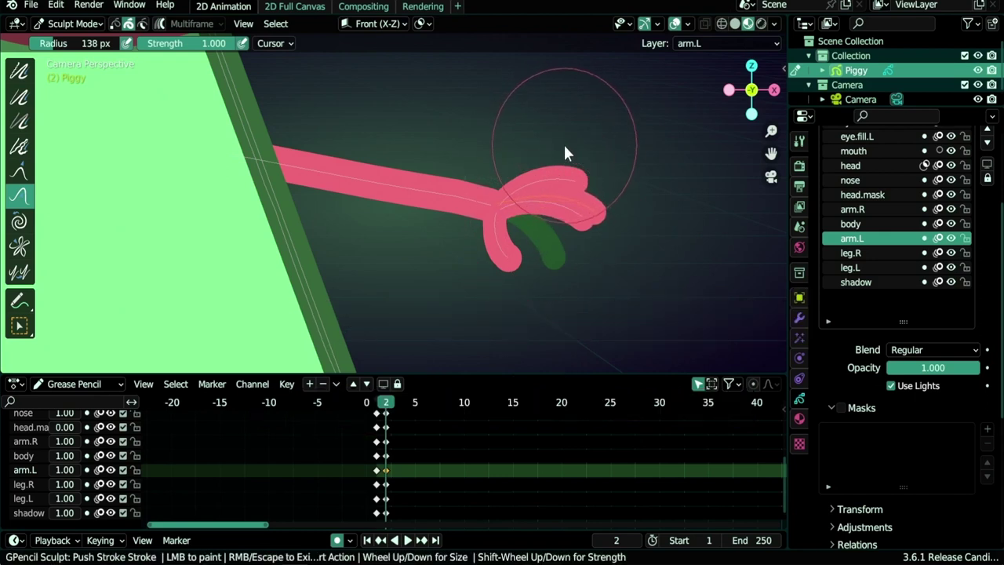
Step: Curl the other fingers of the hand inward into a fist, leaving one finger pointing outward
scroll(577, 236, "up", 1)
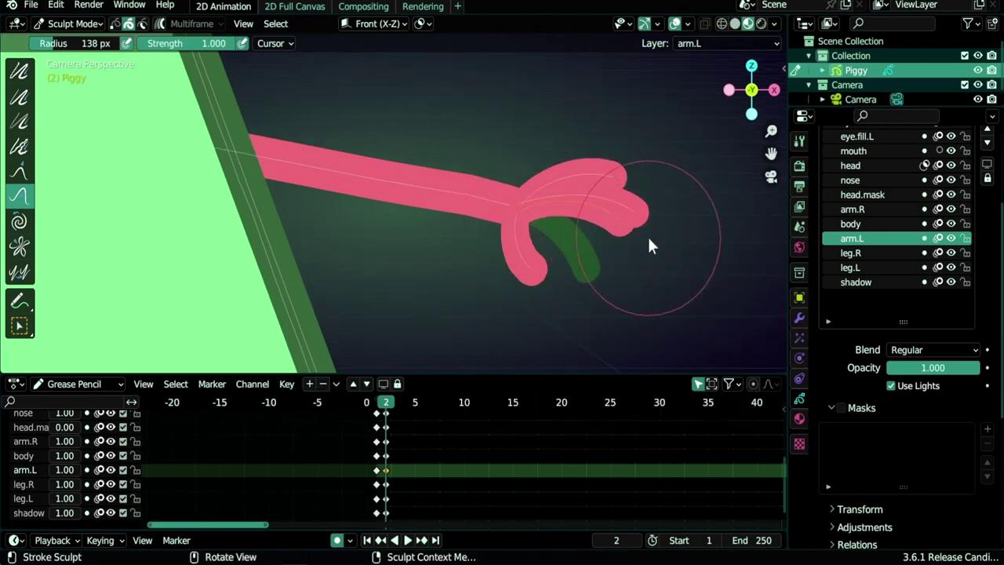
mouse_move(648, 234)
left_mouse_down()
mouse_move(597, 272)
mouse_move(610, 207)
mouse_move(560, 271)
mouse_move(530, 262)
mouse_move(570, 231)
left_mouse_up()
mouse_move(536, 268)
left_mouse_down()
mouse_move(497, 277)
mouse_move(563, 259)
mouse_move(604, 179)
mouse_move(632, 180)
mouse_move(601, 226)
mouse_move(547, 269)
mouse_move(609, 177)
mouse_move(541, 179)
mouse_move(541, 192)
left_mouse_up()
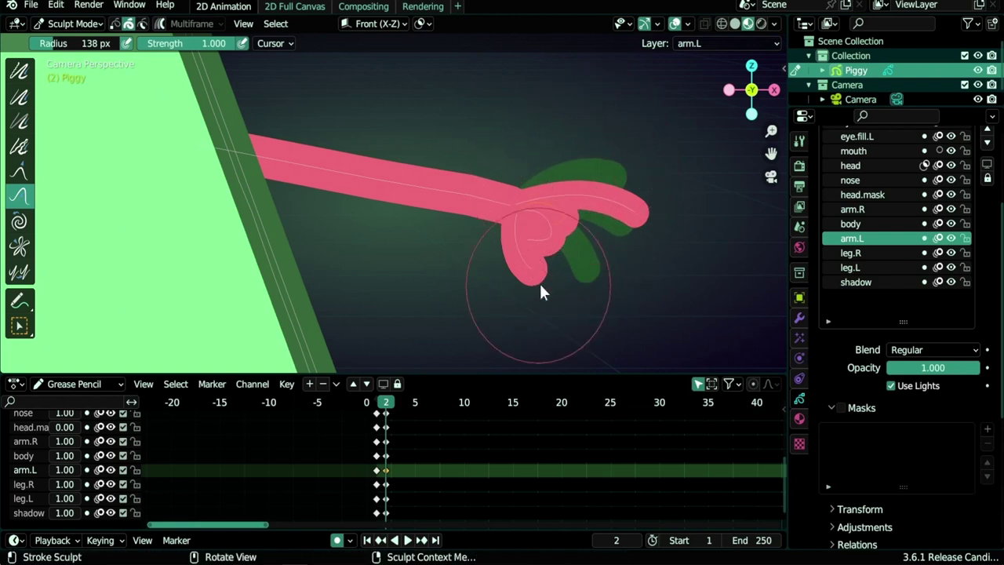
mouse_move(561, 235)
left_mouse_down()
mouse_move(571, 220)
mouse_move(541, 193)
mouse_move(526, 269)
mouse_move(545, 287)
mouse_move(550, 275)
left_mouse_up()
scroll(549, 274, "down", 1)
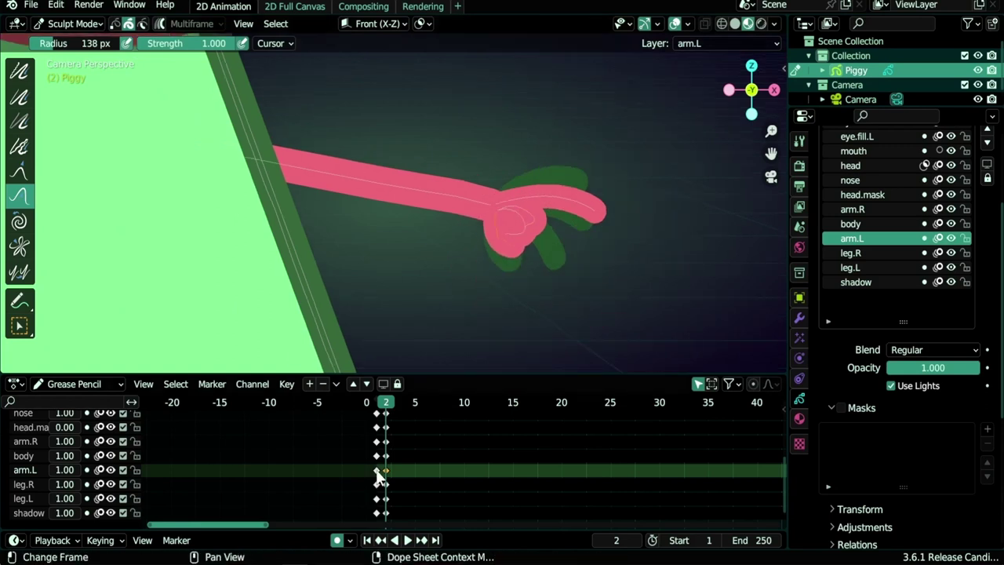
Step: Duplicate arm.L's open-hand keyframe from frame 1 to frame 3 and go to frame 3
key("g")
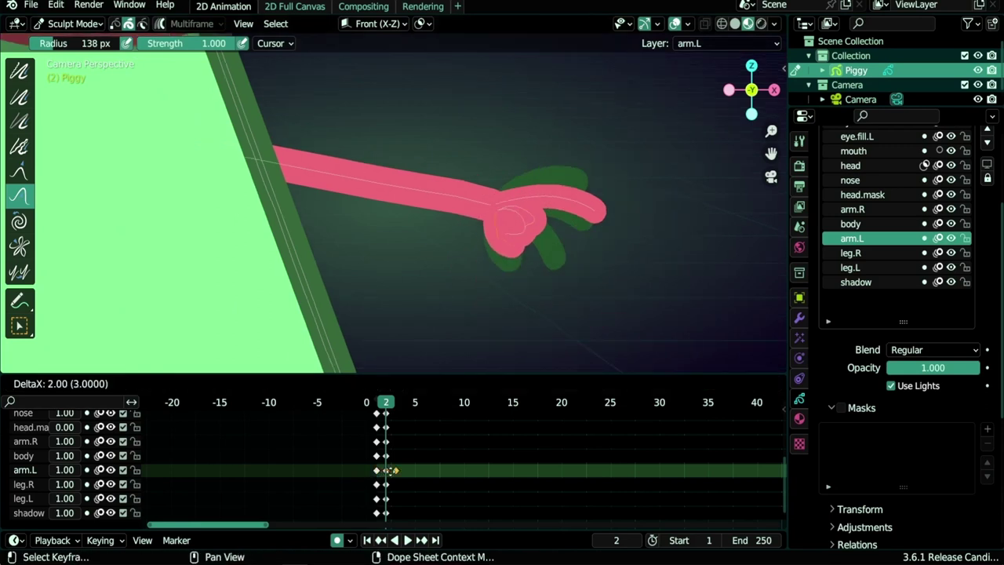
left_click(392, 471)
left_click_drag(388, 404, 396, 404)
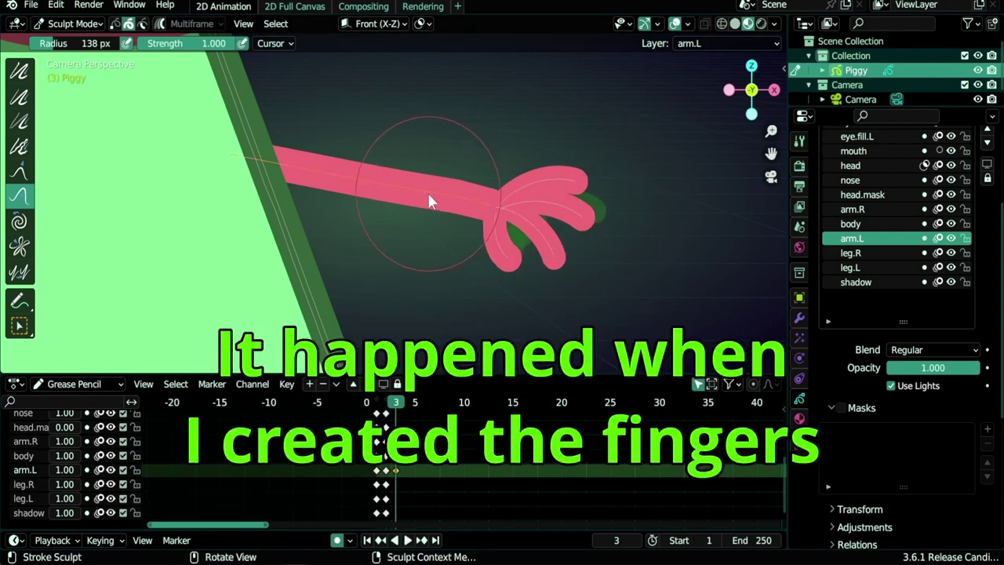
Step: Sculpt the arm.L arm stroke straighter on frame 3 and compare it with the opposite arm
key("l")
mouse_move(436, 193)
left_mouse_down()
mouse_move(465, 199)
mouse_move(342, 171)
left_mouse_up()
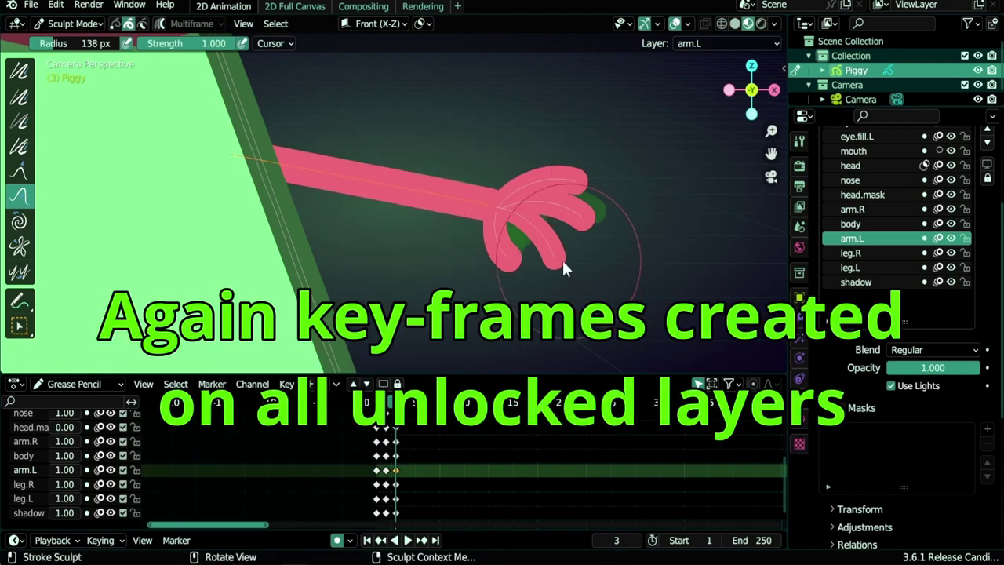
middle_click_drag(144, 239, 657, 236, "shift")
middle_click_drag(417, 253, 600, 261, "shift")
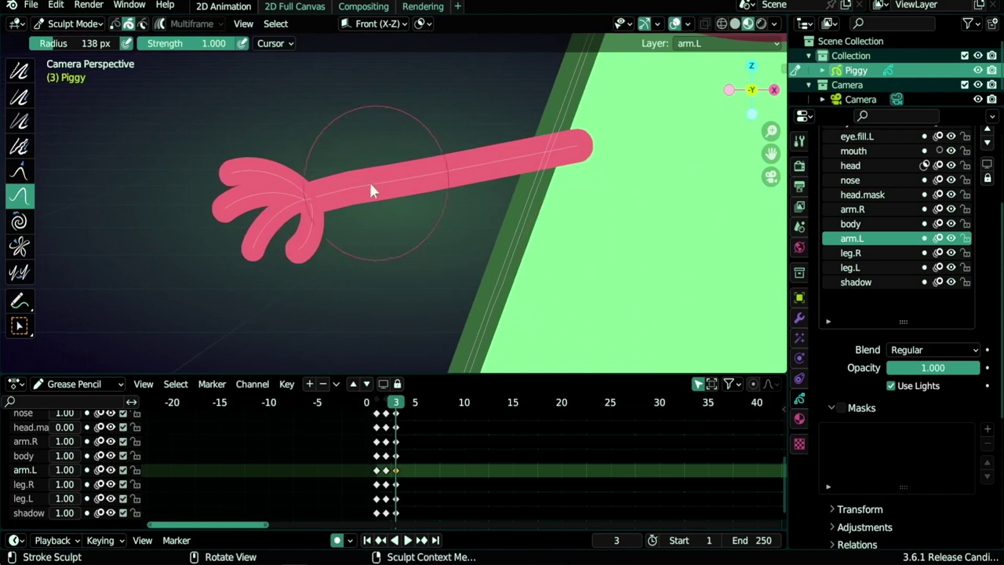
middle_click_drag(387, 183, 517, 246)
Step: Switch to Edit Mode and select all the finger strokes of the arm.L hand on frame 3
key("ctrl+Tab")
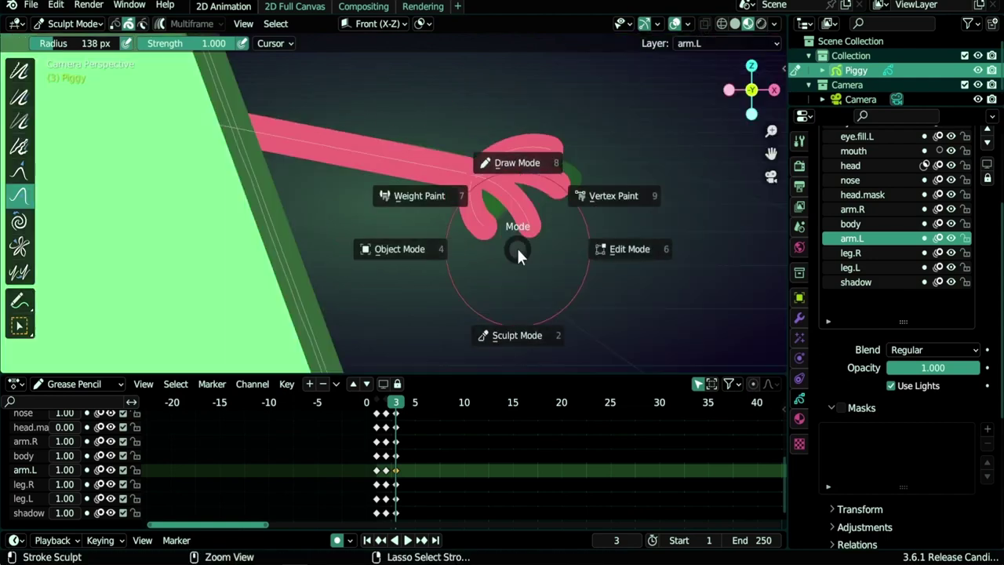
left_click(608, 259)
left_click_drag(620, 114, 508, 249)
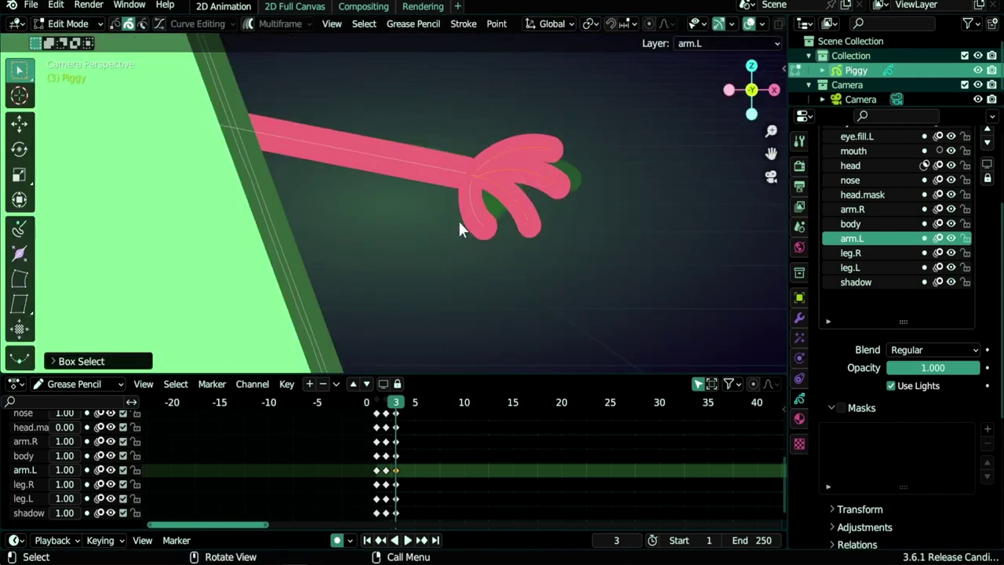
left_click_drag(455, 214, 491, 249)
key("ctrl+m")
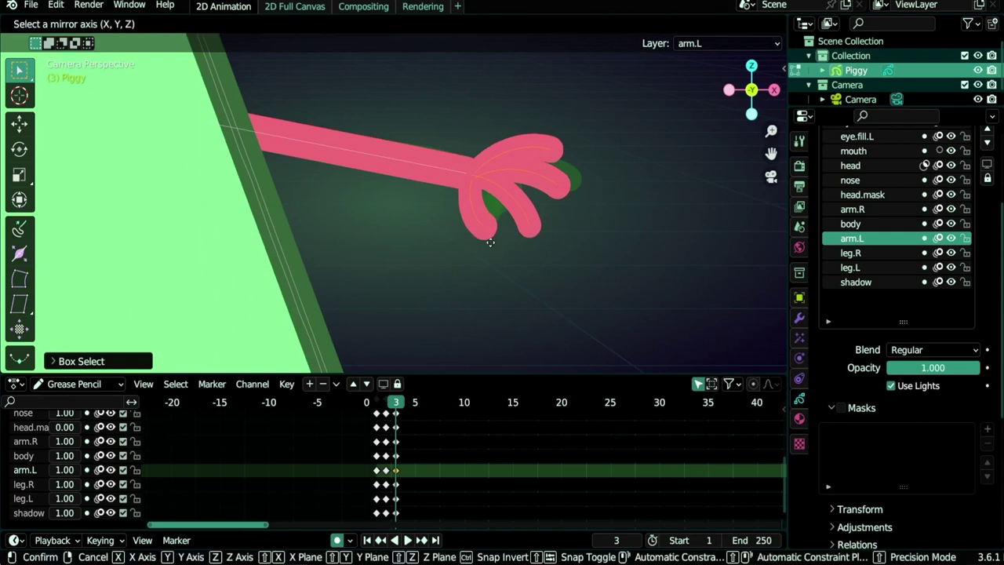
key("z")
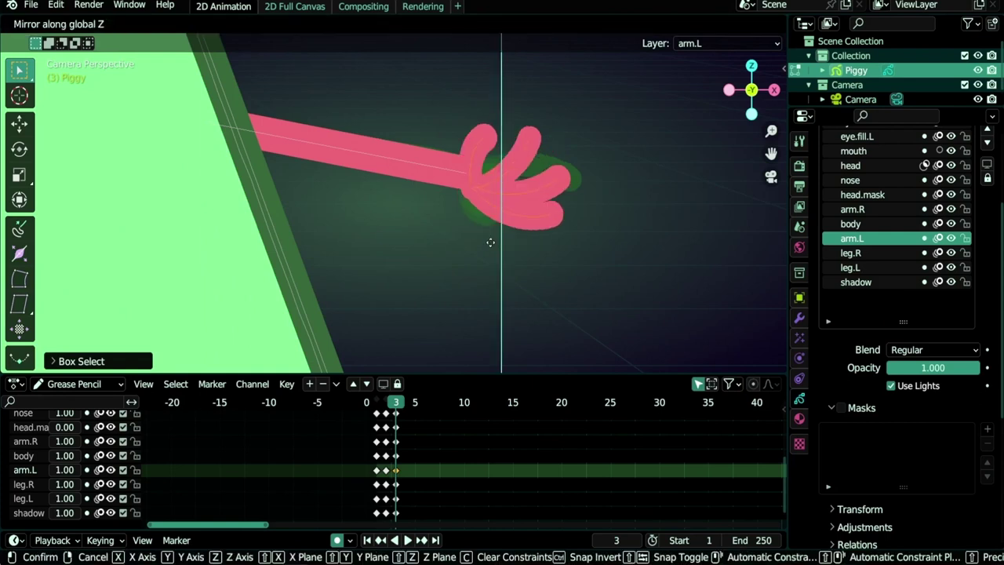
right_click(490, 242)
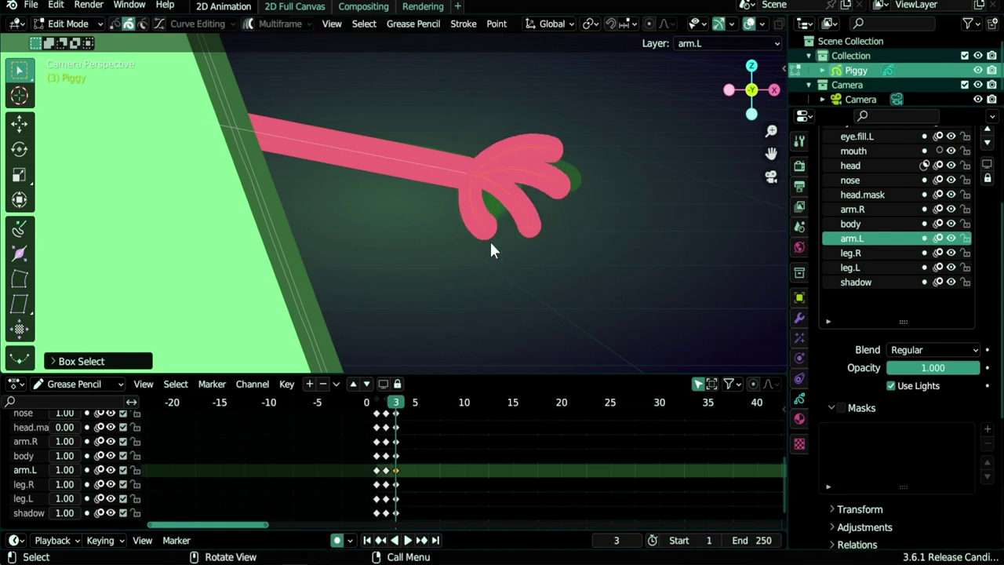
Step: Flip the selected fingers by rotating them 180° about the global X axis and tilt them clockwise to line up with the arm
key("r")
key("x")
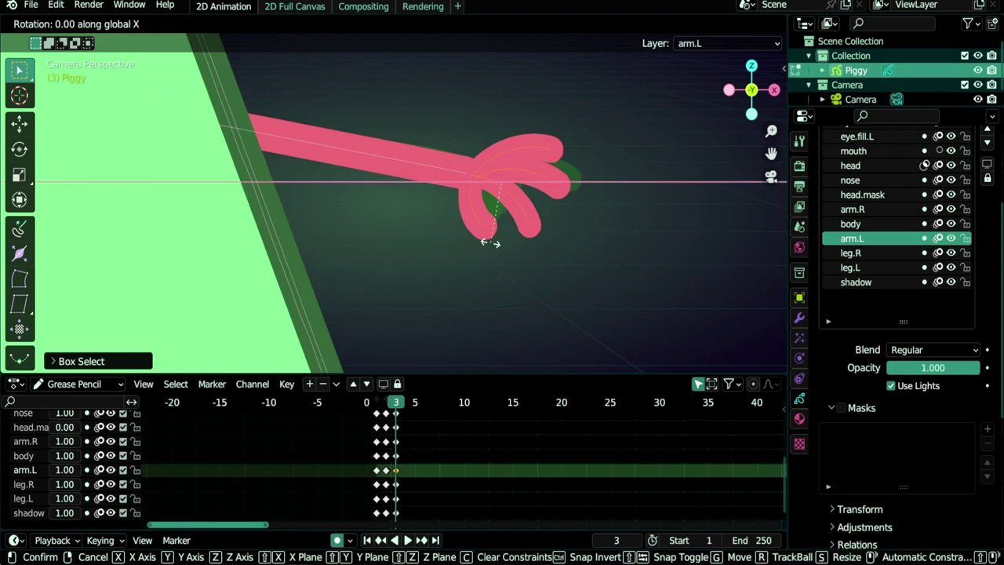
type("180")
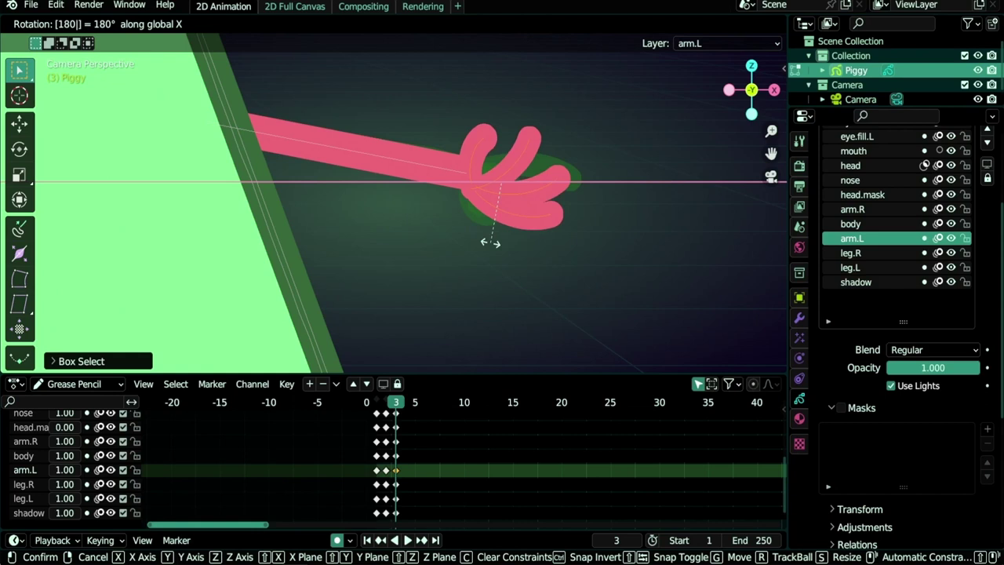
key("Return")
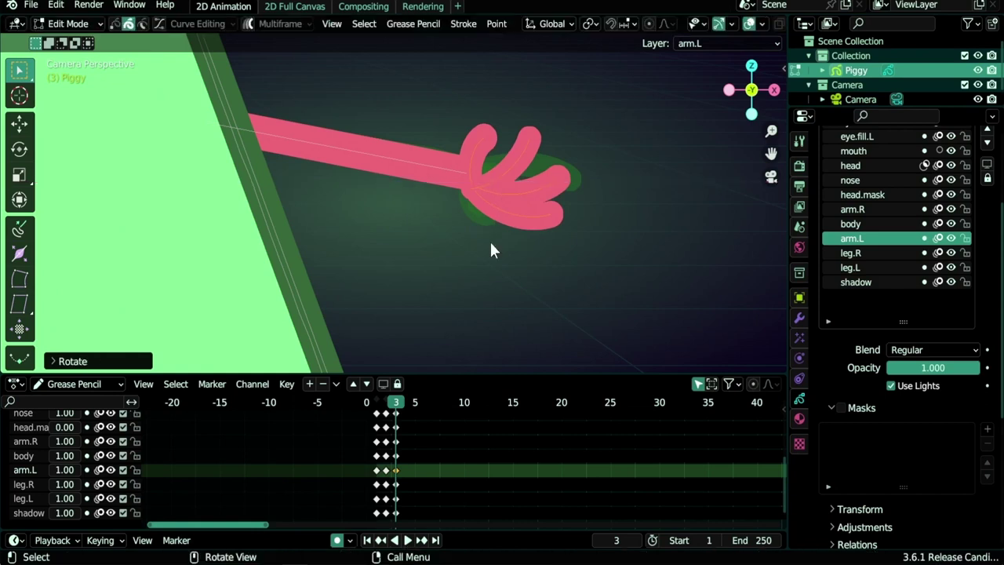
key("r")
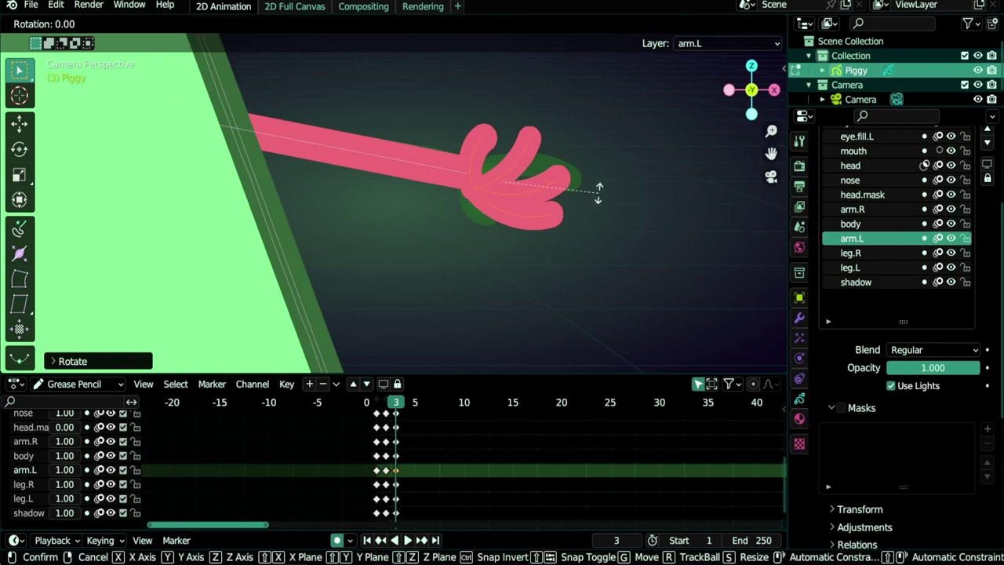
left_click(485, 221)
Step: In Sculpt Mode, pull the hand's uppermost finger upward into a raised thumb and curl the other fingers inward
key("ctrl+Tab")
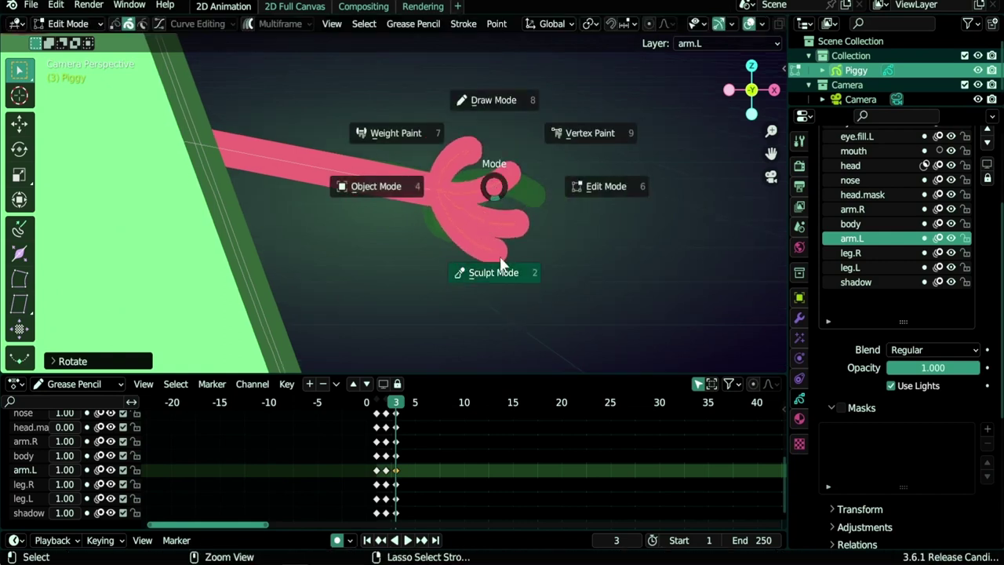
left_click(492, 268)
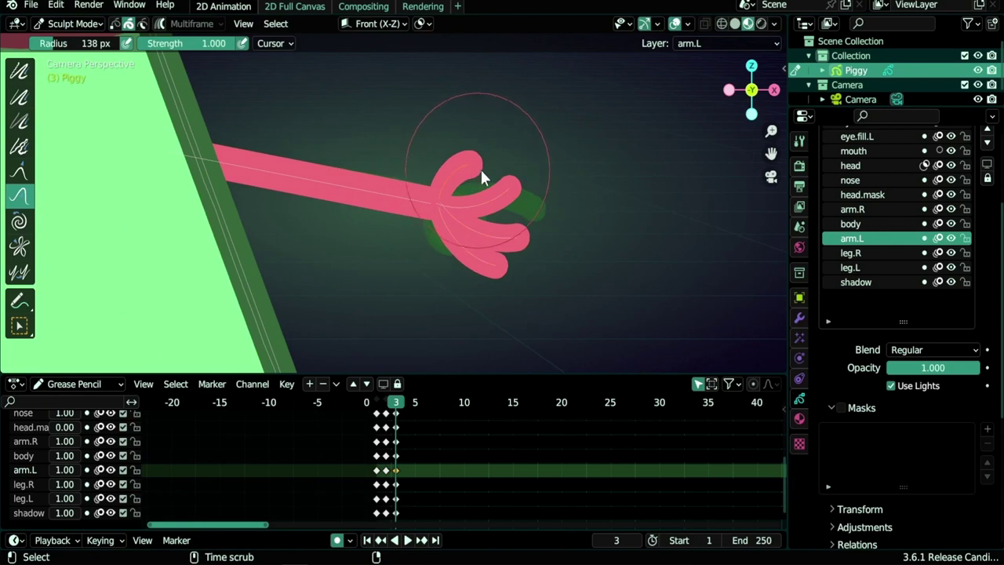
left_click_drag(491, 149, 472, 116)
left_click_drag(486, 129, 485, 123)
left_click_drag(472, 88, 457, 81)
mouse_move(481, 206)
left_mouse_down()
mouse_move(509, 166)
mouse_move(459, 114)
mouse_move(504, 202)
mouse_move(522, 209)
mouse_move(520, 235)
mouse_move(479, 233)
mouse_move(506, 186)
mouse_move(509, 244)
mouse_move(481, 184)
mouse_move(469, 252)
mouse_move(524, 229)
mouse_move(502, 211)
mouse_move(488, 272)
mouse_move(491, 251)
mouse_move(459, 240)
mouse_move(427, 208)
mouse_move(440, 182)
left_mouse_up()
Step: Refine the curled fingers of the arm.L hand into a tight fist beneath the raised thumb
scroll(523, 190, "up", 6)
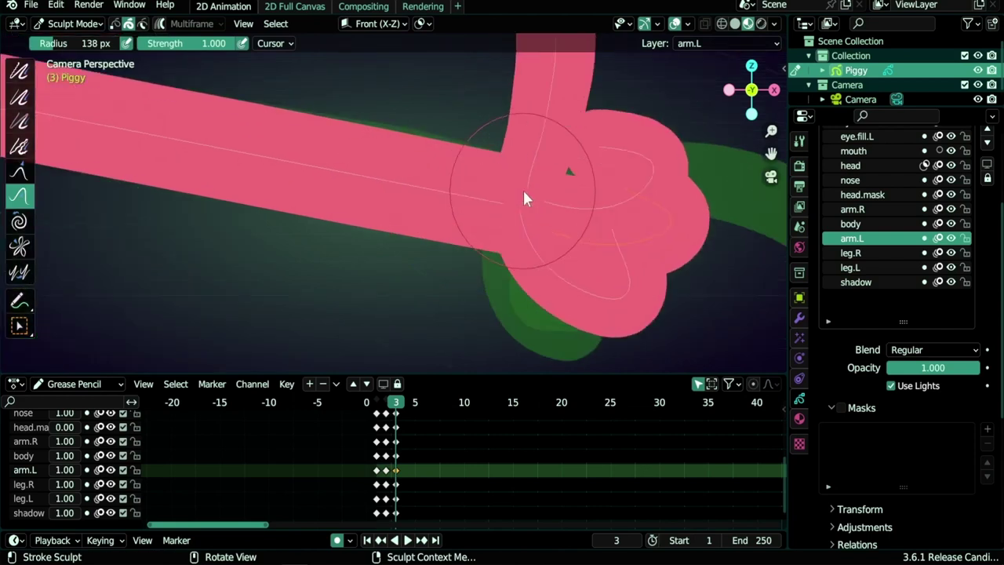
middle_click_drag(564, 194, 429, 219, "shift")
mouse_move(531, 212)
left_mouse_down()
mouse_move(549, 172)
mouse_move(533, 167)
left_mouse_up()
left_click_drag(476, 157, 466, 193)
left_click_drag(469, 193, 494, 198)
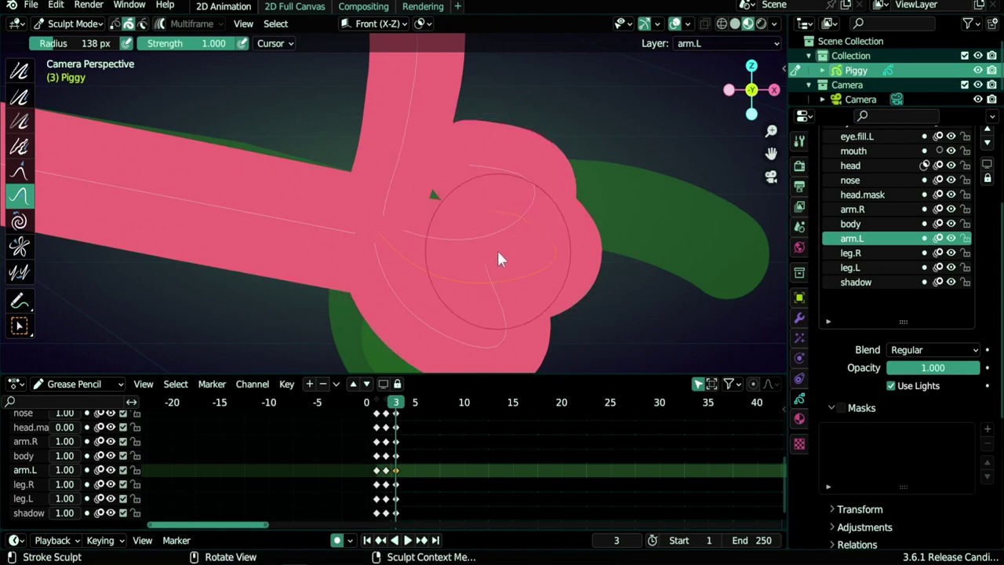
left_click_drag(573, 197, 615, 247)
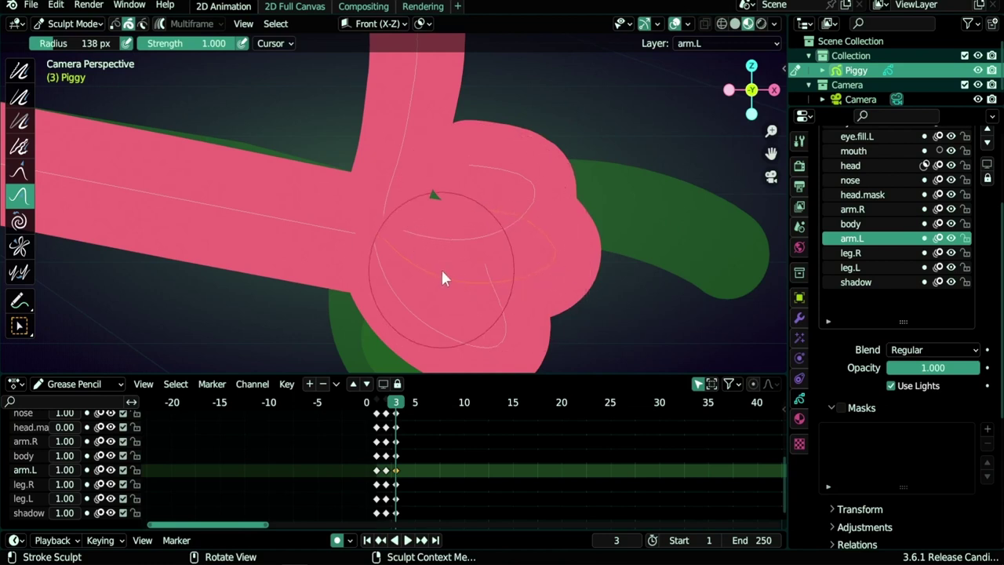
left_click_drag(487, 166, 493, 183)
Step: Return to frame 1 and check the keyframes of all layers in the dope sheet
scroll(492, 177, "down", 8)
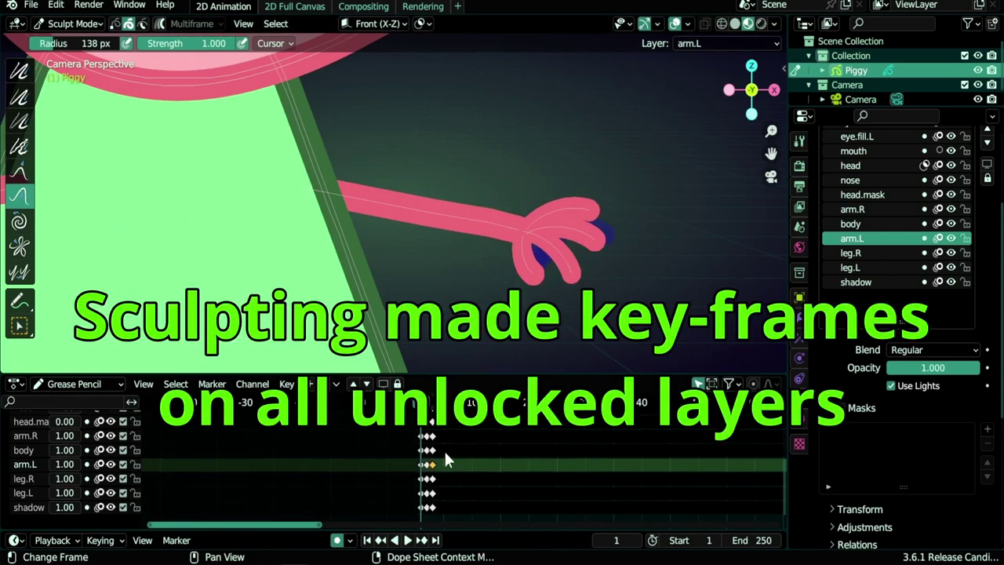
scroll(444, 461, "up", 6)
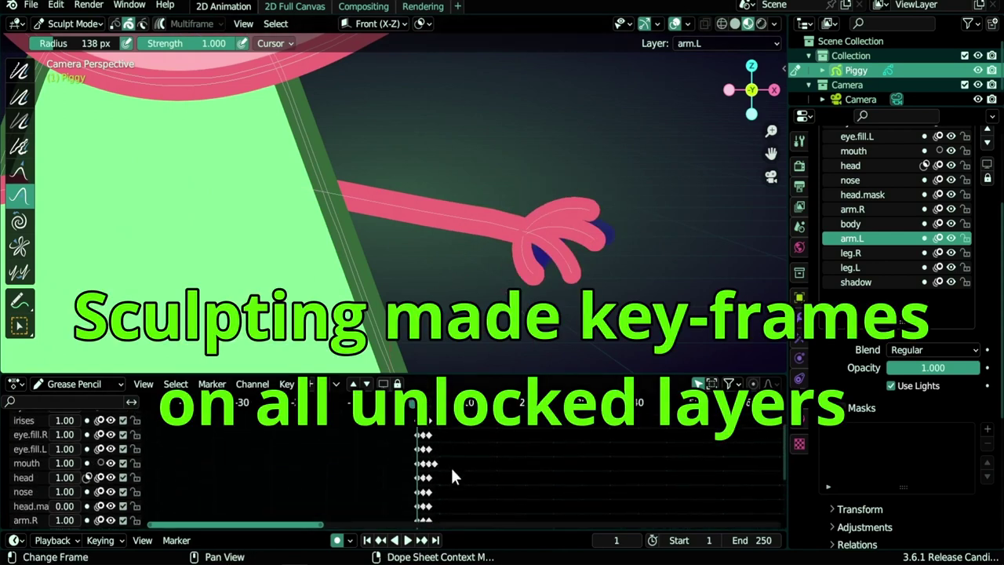
Step: Enlarge the dope sheet to show the keyframes of all Piggy layers and make arm.L the active layer
middle_click_drag(474, 489, 478, 495)
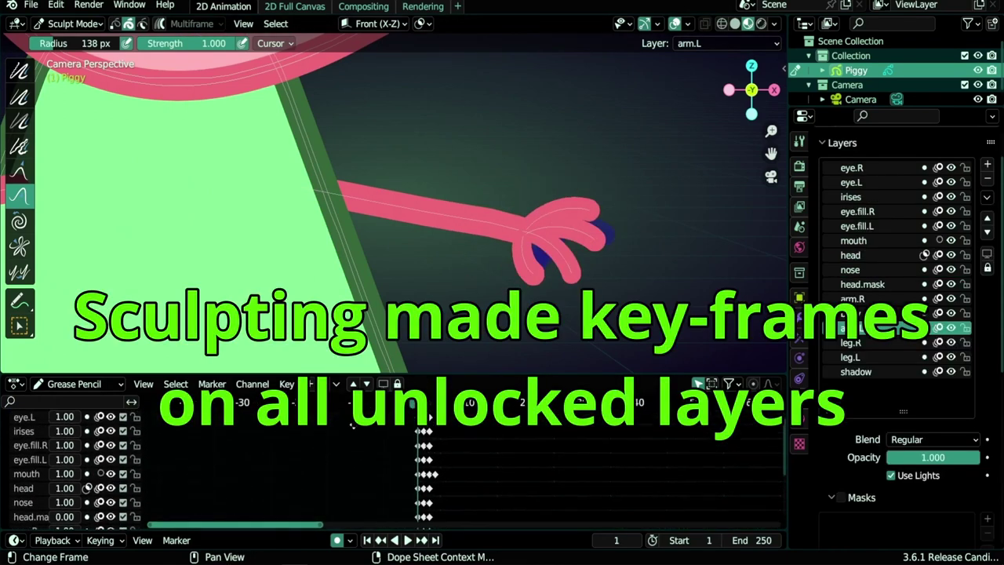
middle_click_drag(351, 419, 356, 460)
left_click_drag(432, 374, 432, 127)
left_click(26, 366)
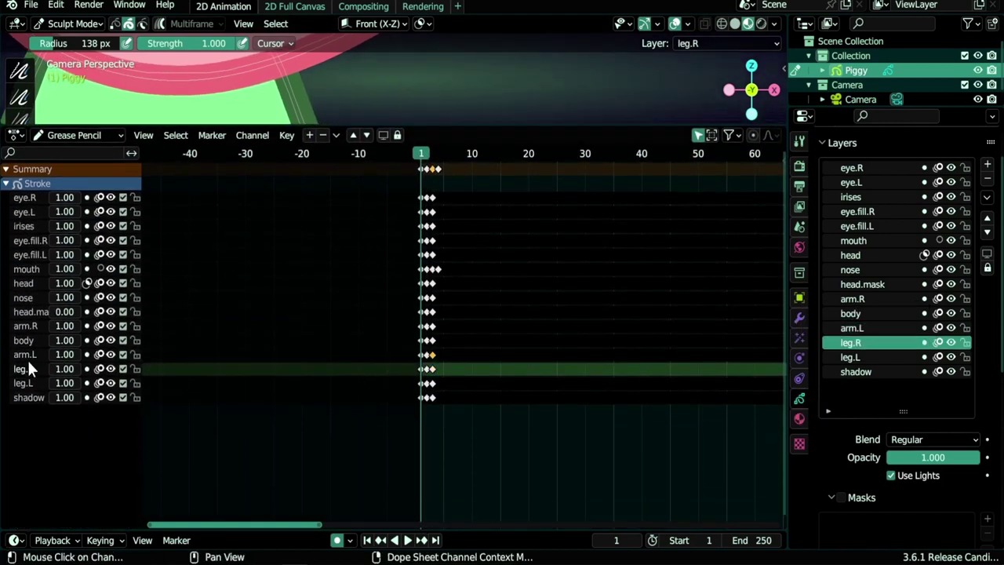
left_click(29, 354)
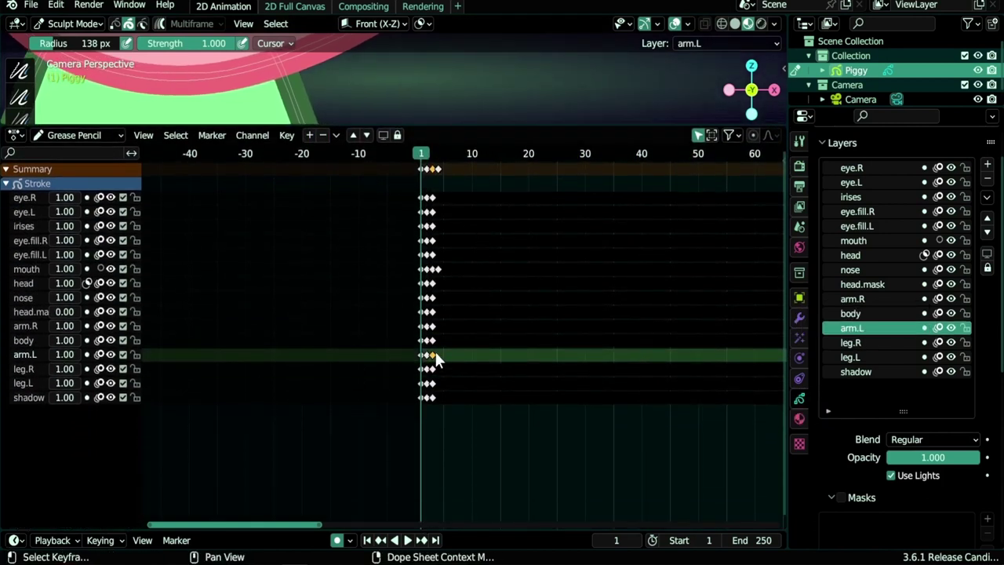
Step: Delete the extra keyframes at frames 2 and 3 from every layer except mouth and arm.L
left_click_drag(458, 365, 423, 406)
key("Delete")
left_click_drag(453, 345, 427, 284)
key("Delete")
left_click_drag(455, 256, 425, 195)
key("x")
left_click(475, 234)
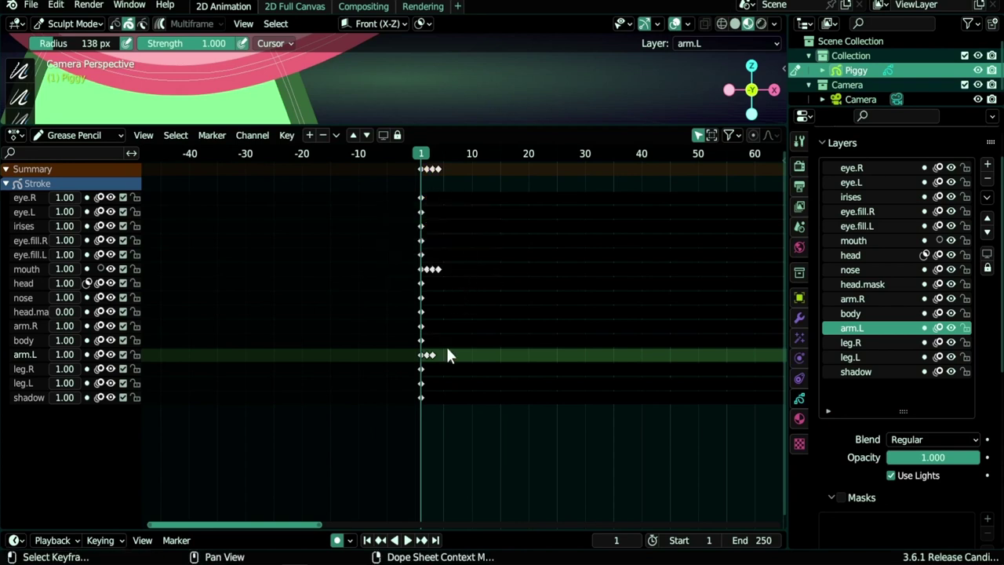
Step: Enable Autolock Inactive Layers so that only the active arm.L layer can be edited
left_click(334, 136)
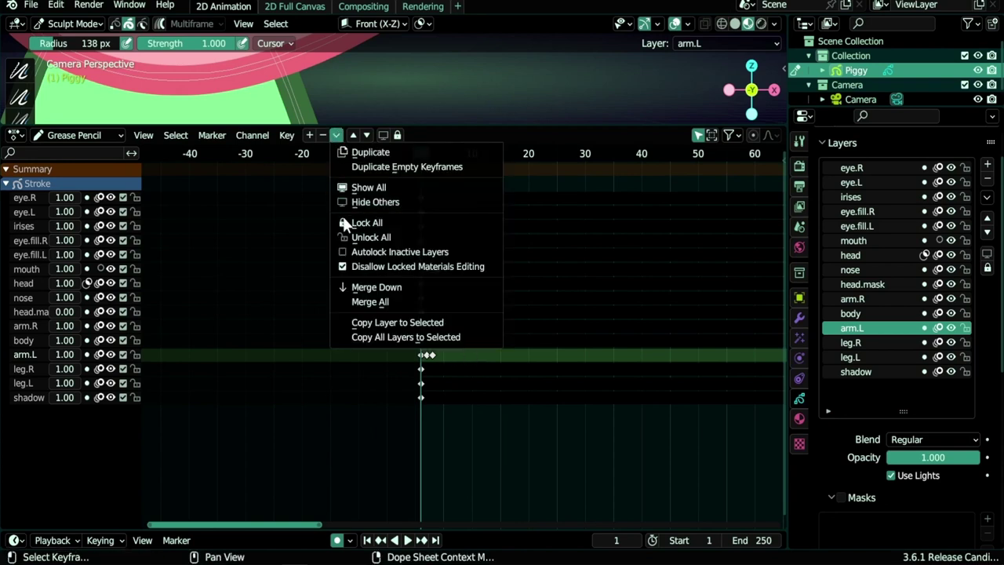
left_click(364, 252)
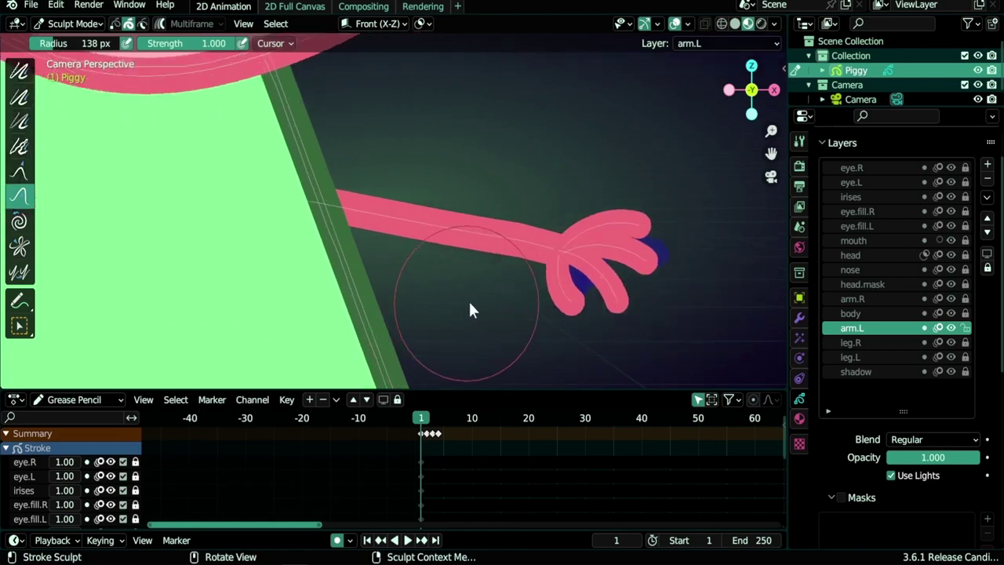
mouse_move(424, 430)
left_mouse_down()
mouse_move(432, 430)
mouse_move(420, 425)
left_mouse_up()
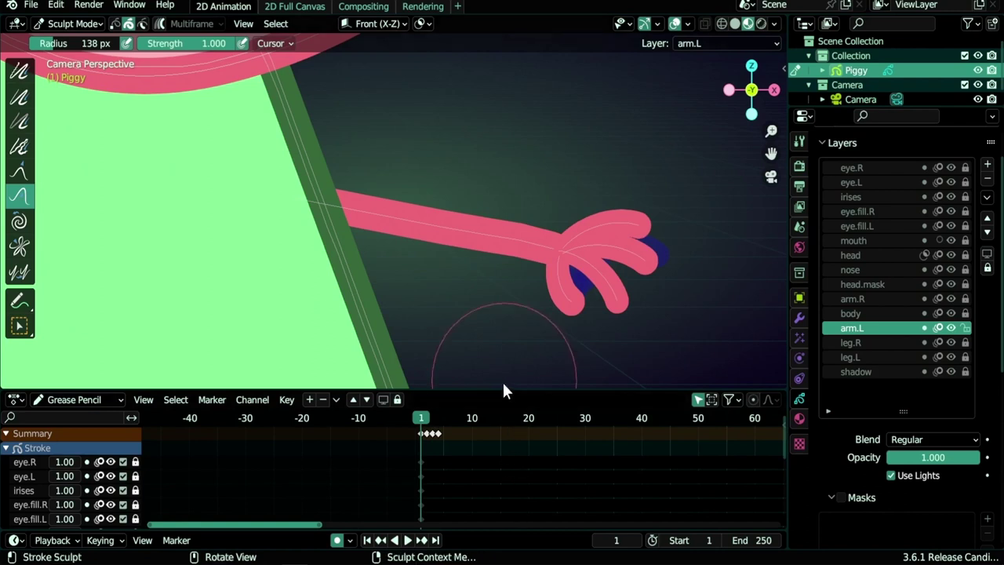
Step: Select the arm.L keyframes at frames 1 and 2 and turn on multiframe editing
middle_click_drag(475, 475, 494, 444)
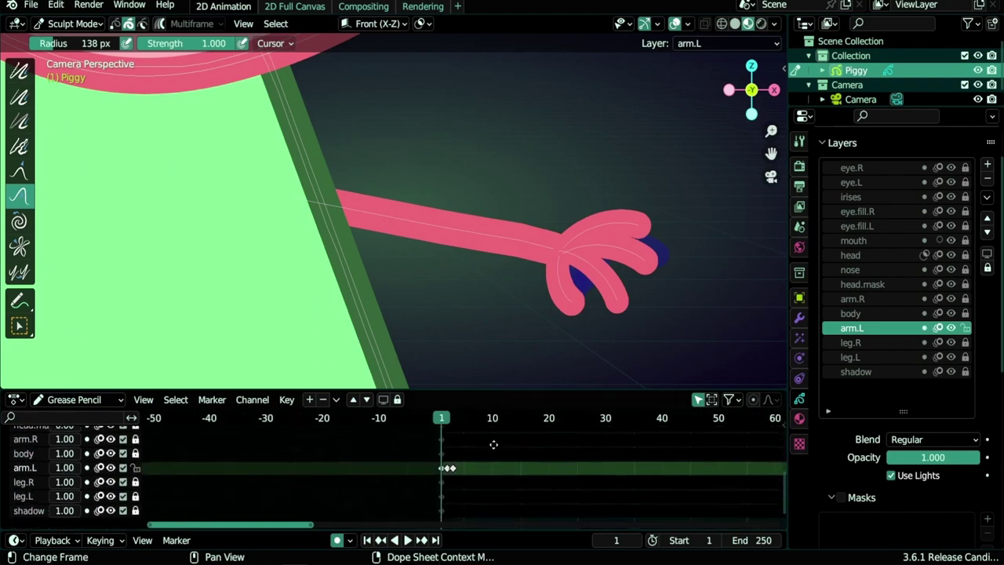
scroll(493, 444, "up", 12)
left_click_drag(384, 463, 421, 470)
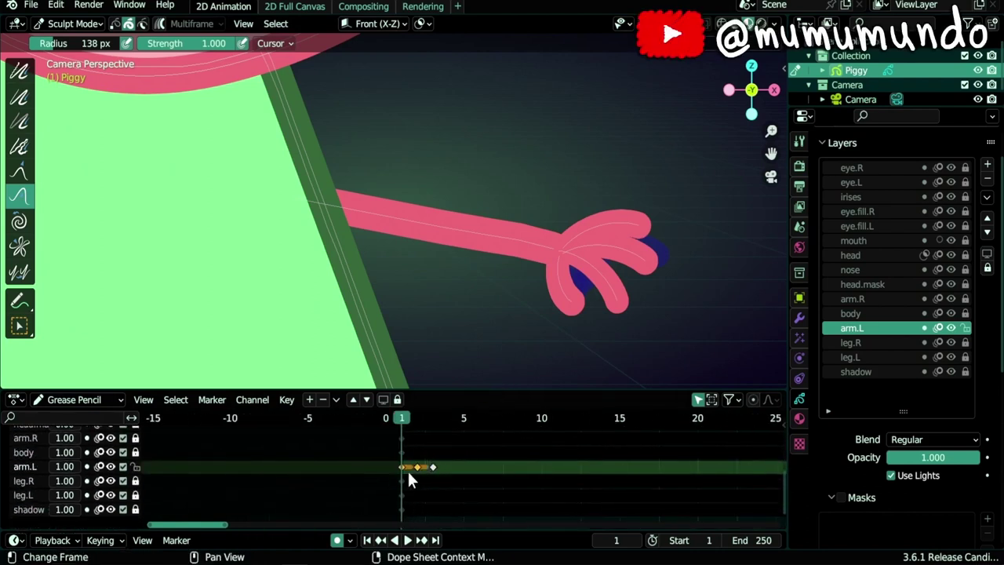
left_click(160, 23)
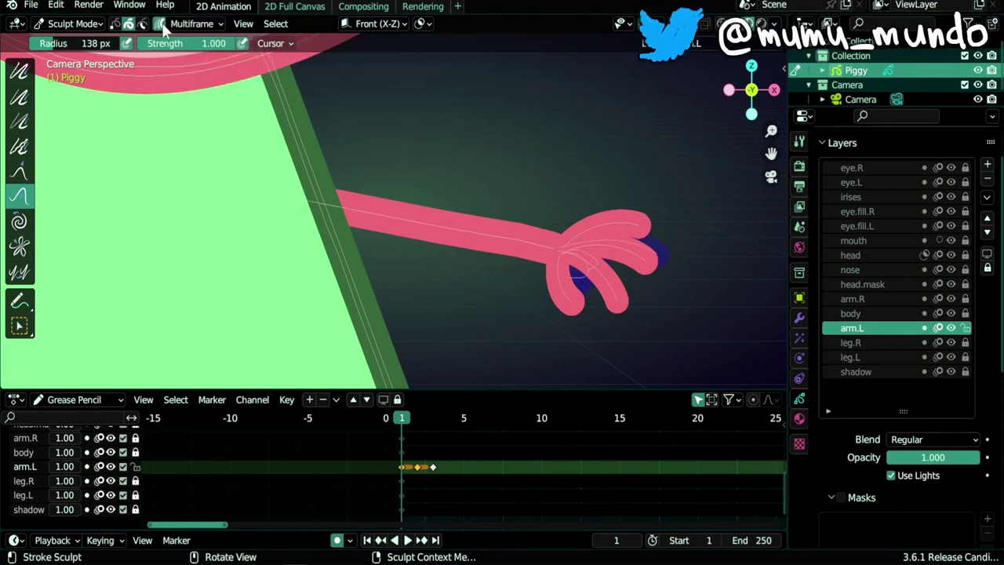
Step: Select the left arm's long stroke and smooth it towards the hand in Sculpt Mode
left_click(20, 326)
left_click_drag(428, 185, 494, 274)
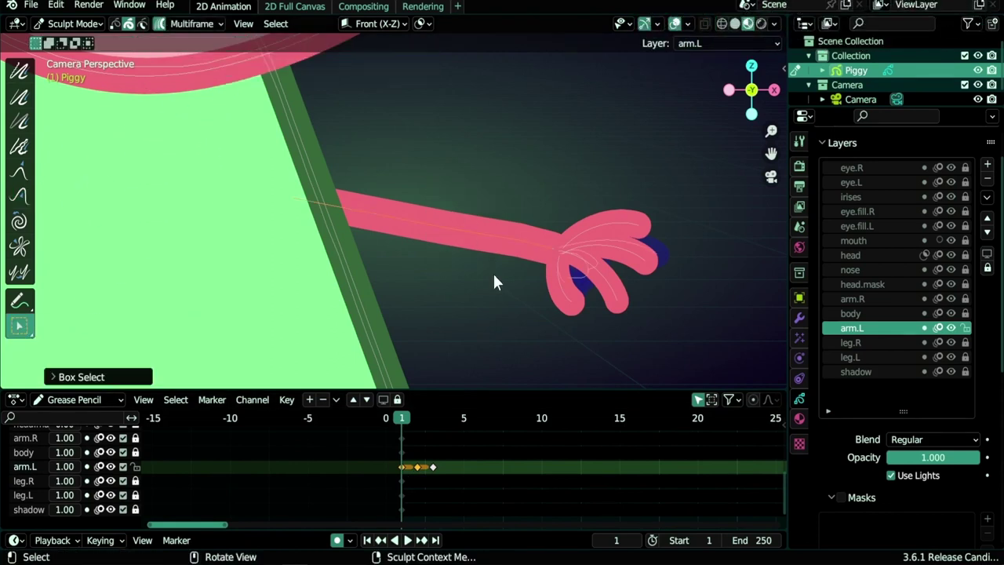
left_click(23, 193)
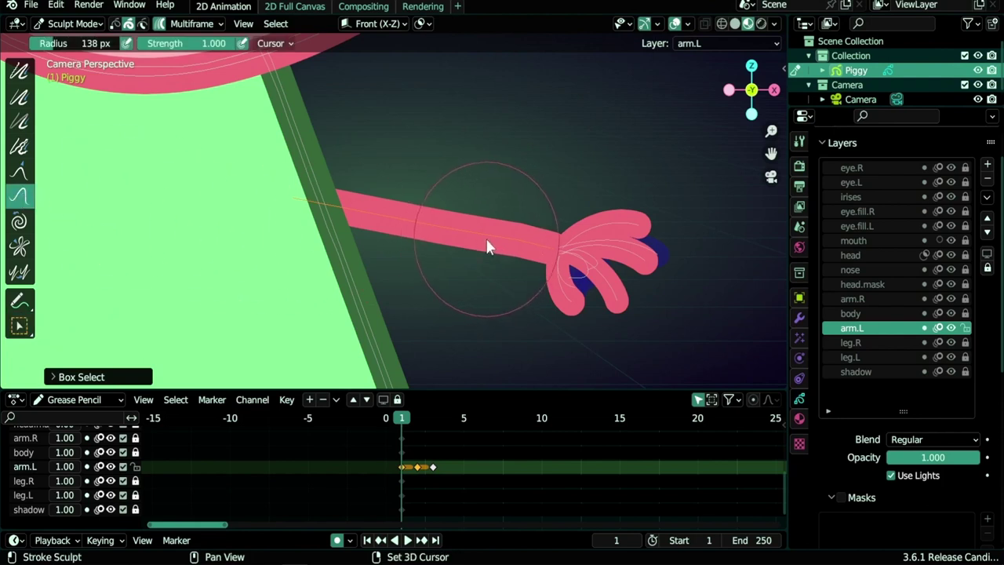
mouse_move(486, 239)
left_mouse_down("shift")
mouse_move(544, 247)
mouse_move(413, 237)
mouse_move(541, 243)
left_mouse_up("shift")
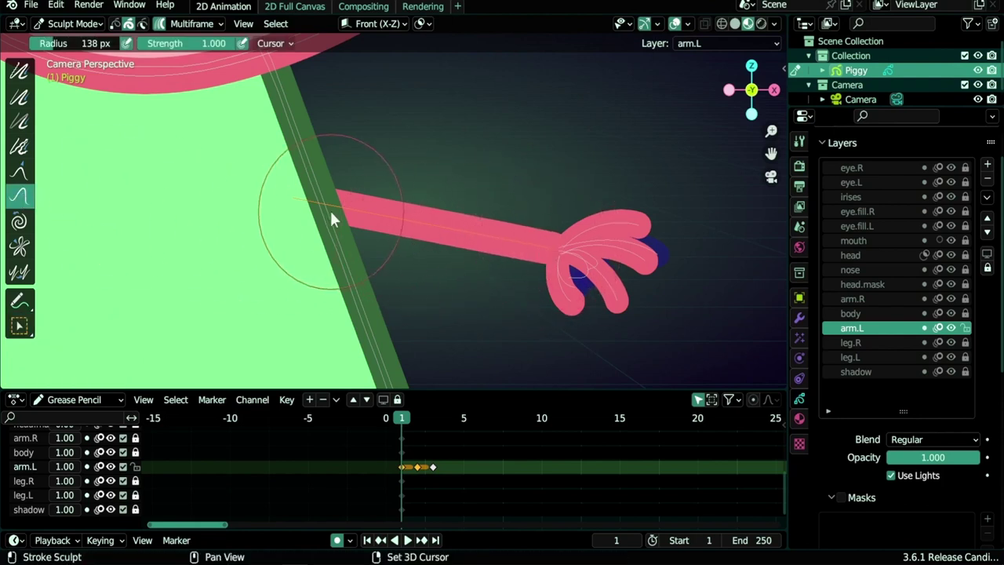
Step: Scrub between frames 1 and 3 to check the hand poses, and delete the arm.R layer
mouse_move(412, 409)
left_mouse_down()
mouse_move(404, 417)
mouse_move(425, 419)
left_mouse_up()
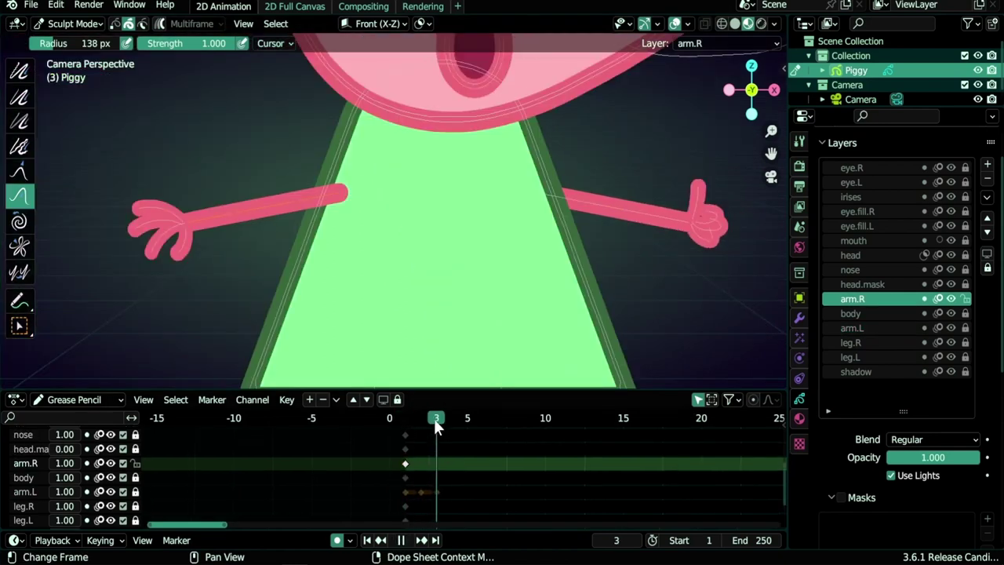
left_click_drag(434, 418, 405, 418)
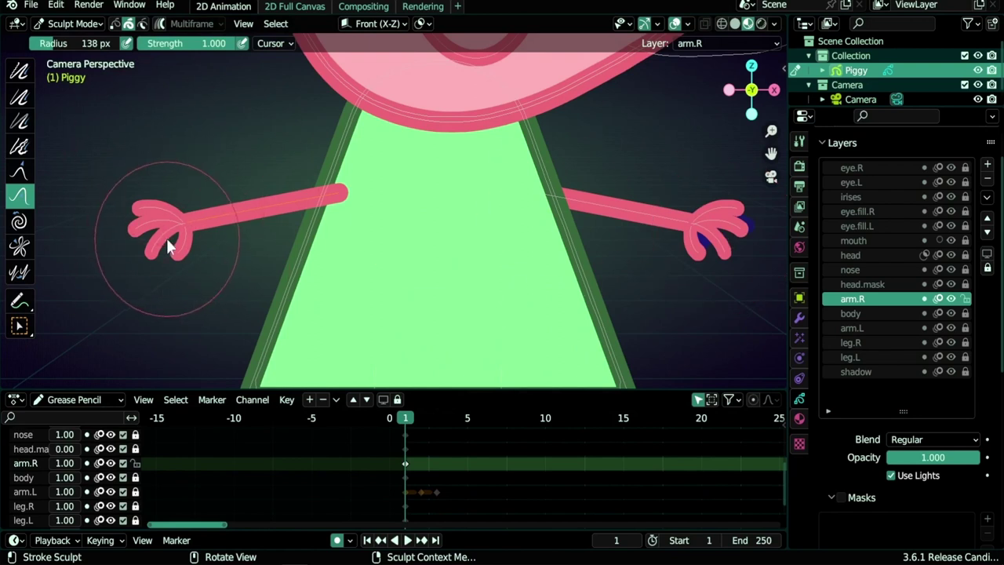
left_click_drag(144, 208, 182, 259)
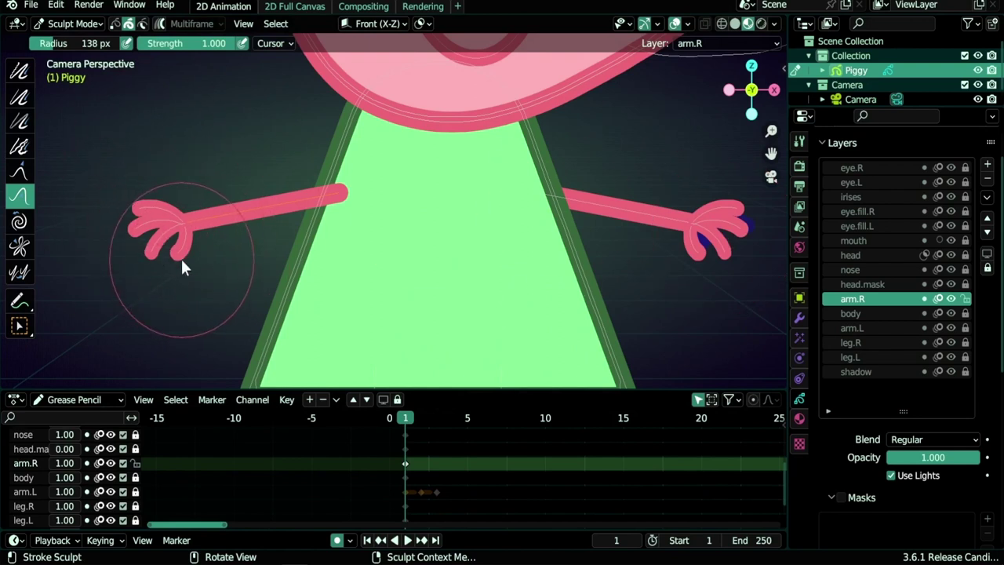
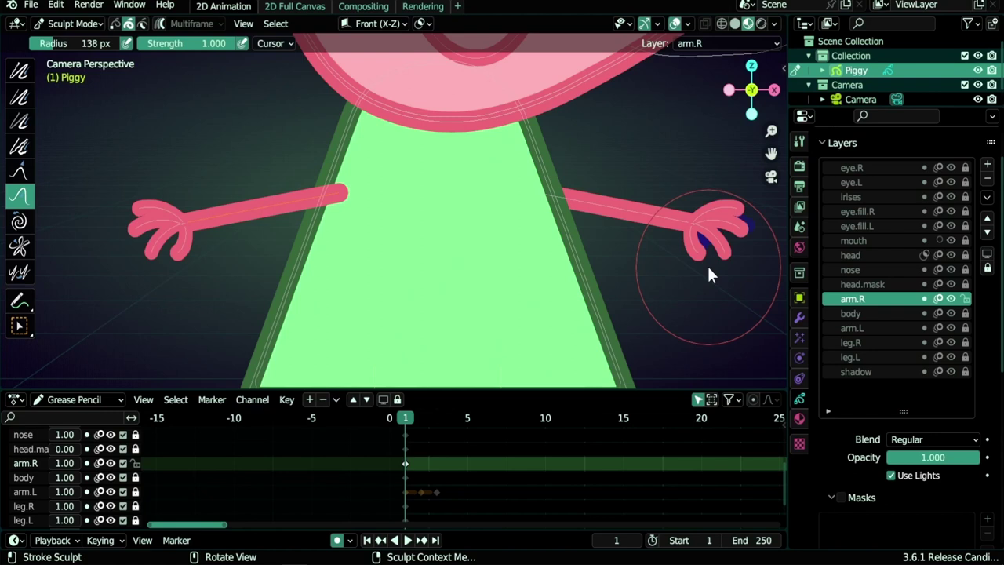
left_click(988, 179)
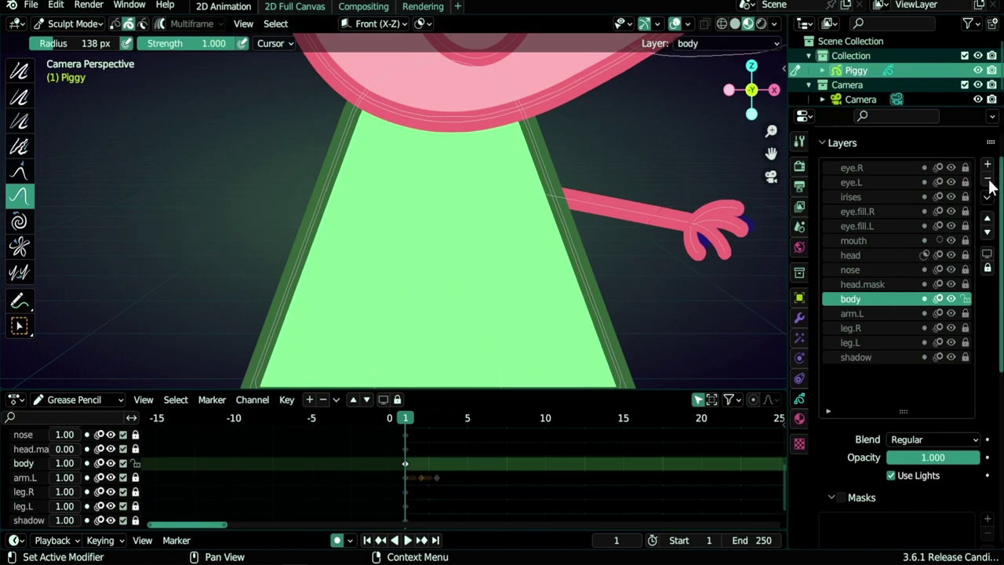
Step: Add a Mirror modifier on the X axis to Piggy and limit its influence to the arm.L layer
left_click(799, 317)
left_click(865, 171)
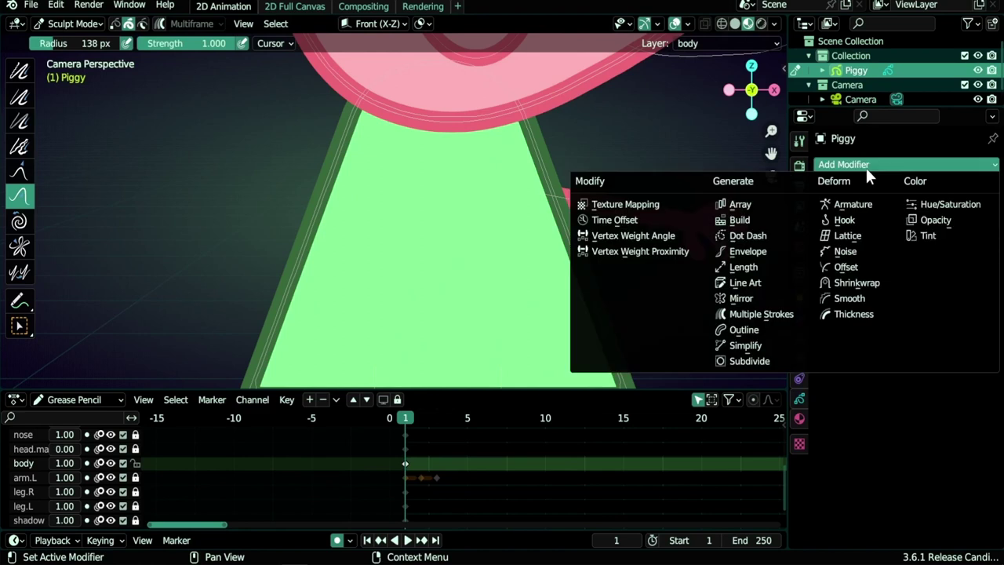
left_click(741, 298)
scroll(494, 214, "down", 6)
scroll(509, 225, "up", 2)
left_click(844, 249)
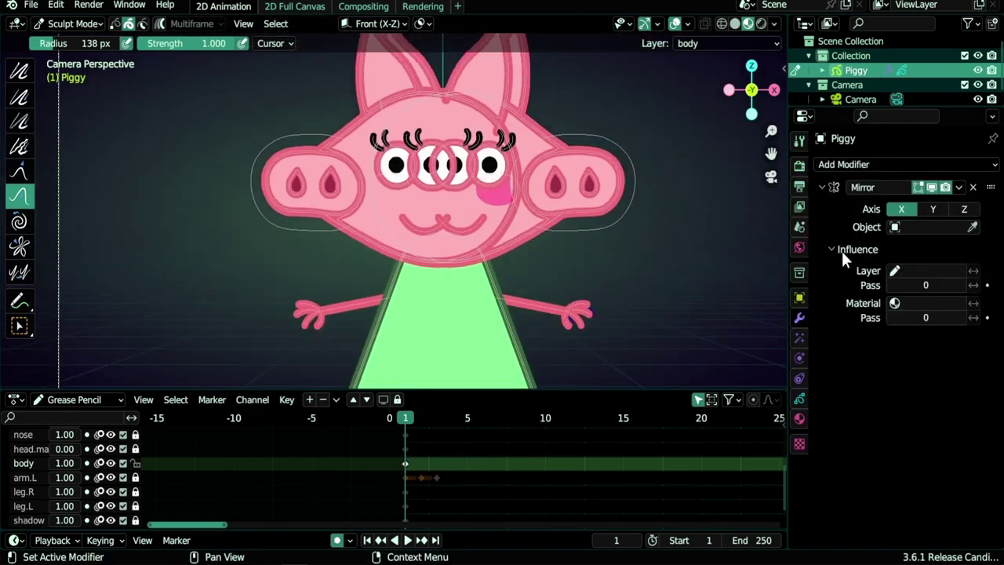
left_click(918, 270)
scroll(900, 337, "down", 7)
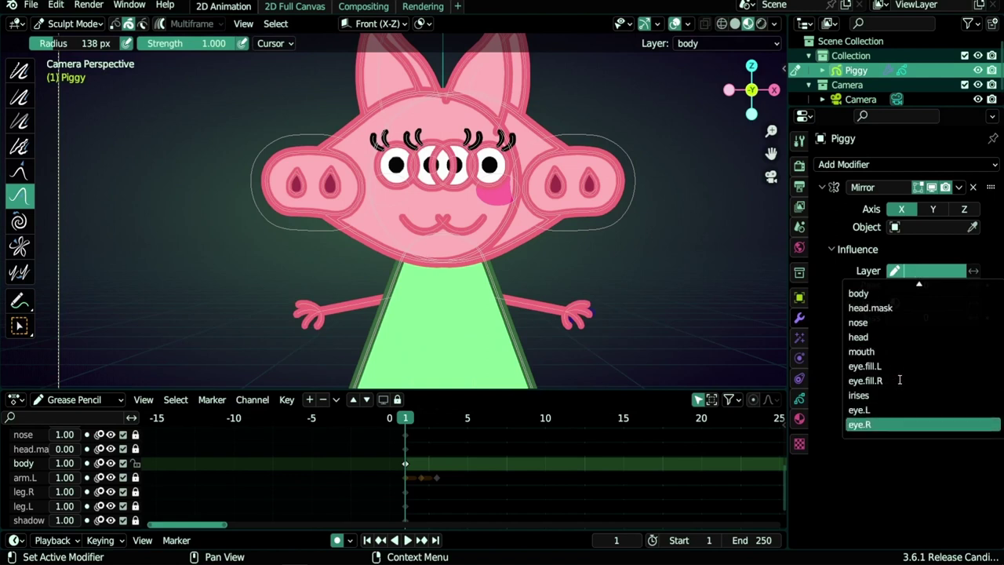
scroll(900, 336, "up", 10)
key("Return")
Step: Switch to Object Mode, apply the Mirror modifier and scrub the first frames to check the mirrored arm
key("ctrl+Tab")
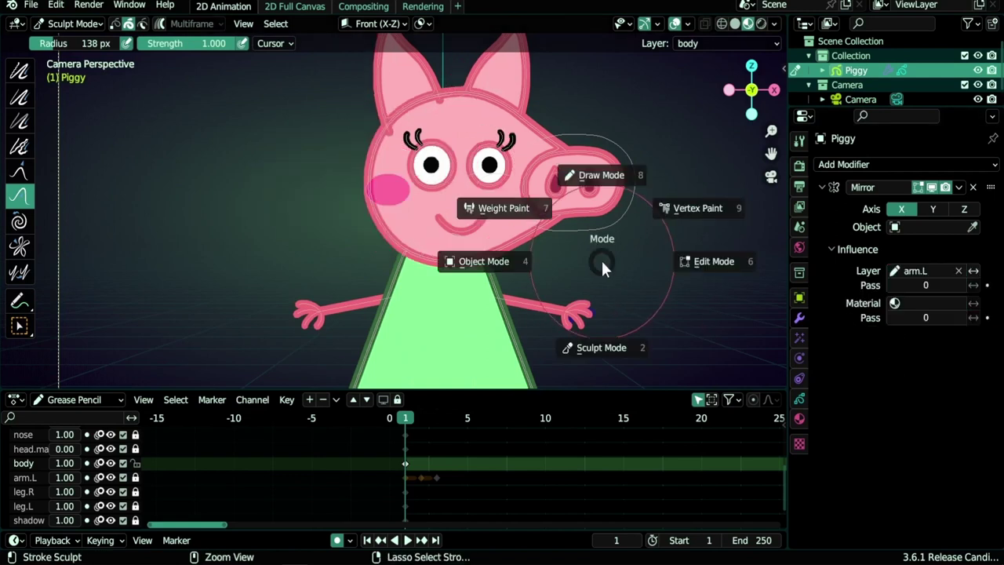
left_click(531, 267)
left_click(959, 188)
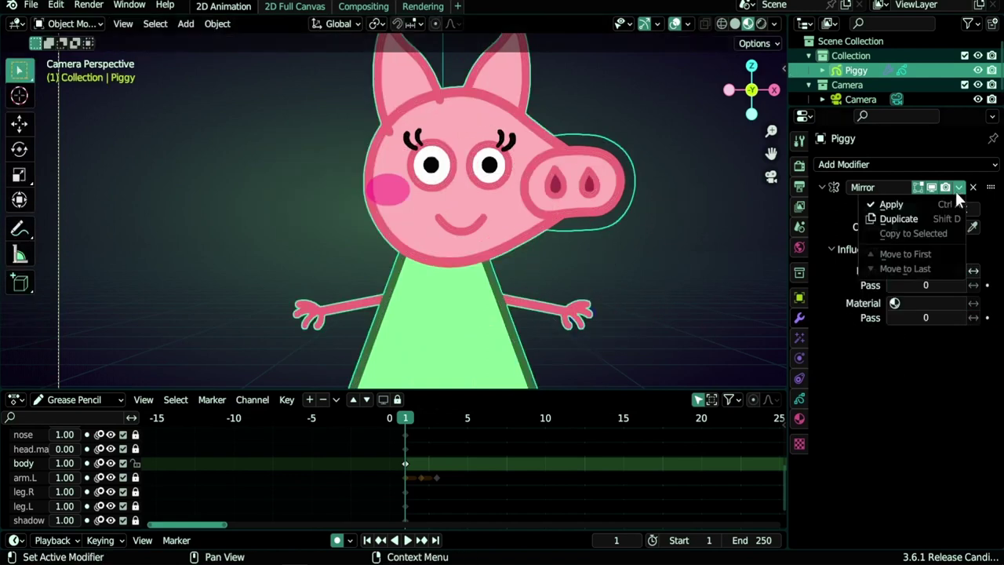
left_click(891, 202)
key("space")
mouse_move(416, 428)
left_mouse_down()
mouse_move(436, 433)
mouse_move(405, 419)
left_mouse_up()
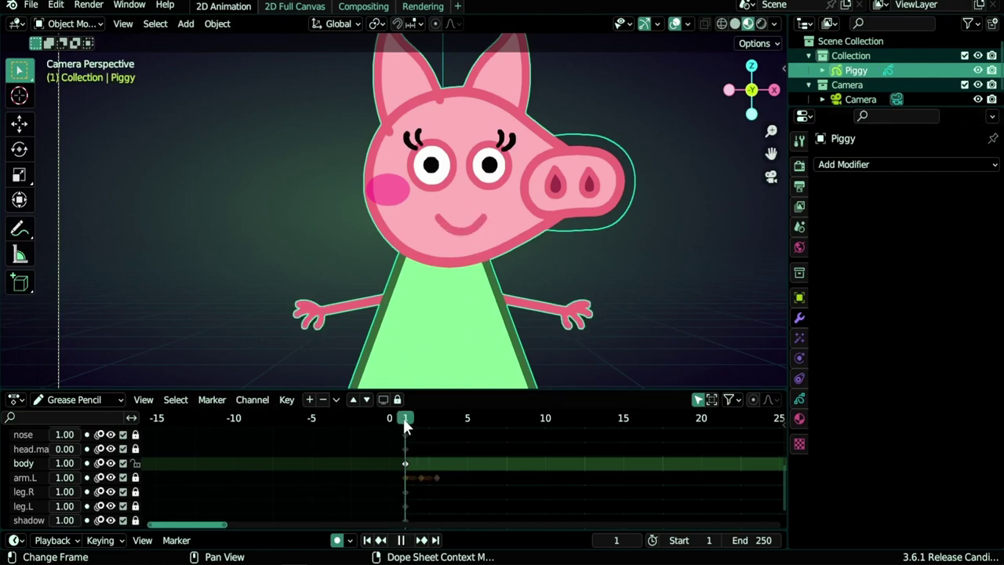
Step: Add a new grease pencil layer directly above arm.L and name it arm.R
left_click(798, 400)
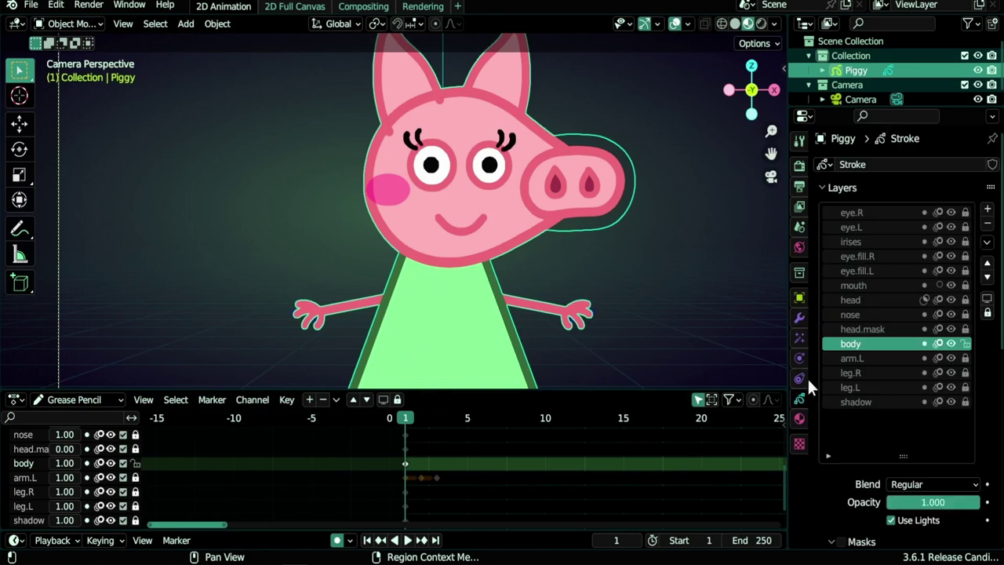
left_click(862, 358)
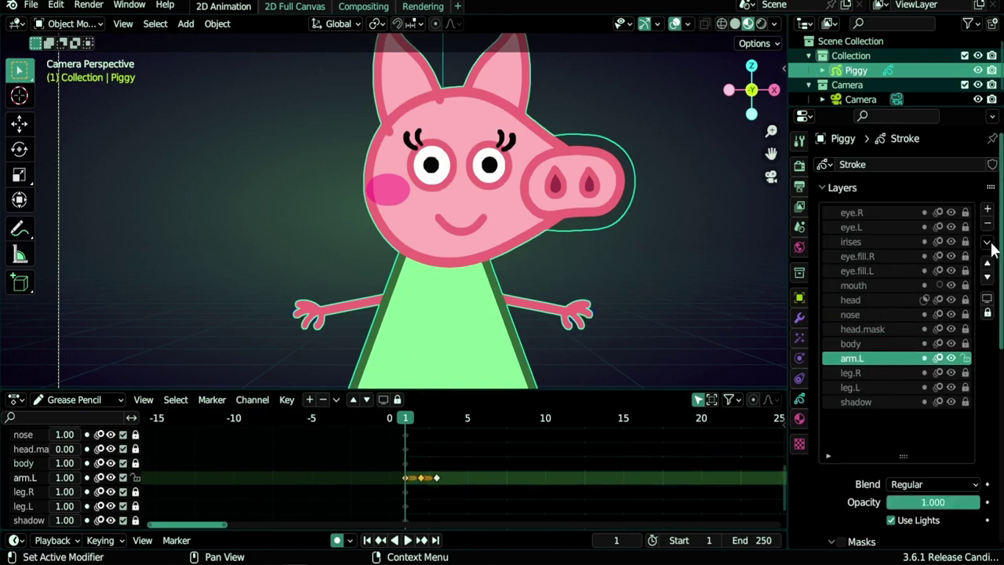
left_click(987, 209)
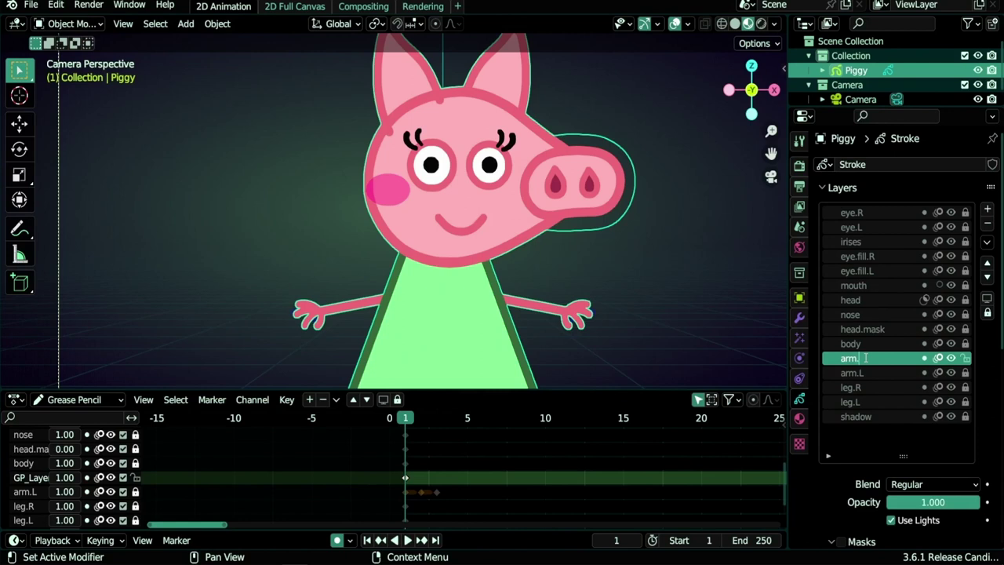
left_click(865, 358)
type("arm.R")
Step: Make arm.L active in Edit Mode, select its keyframes at frames 1 to 3 and turn on multiframe editing
left_click(865, 375)
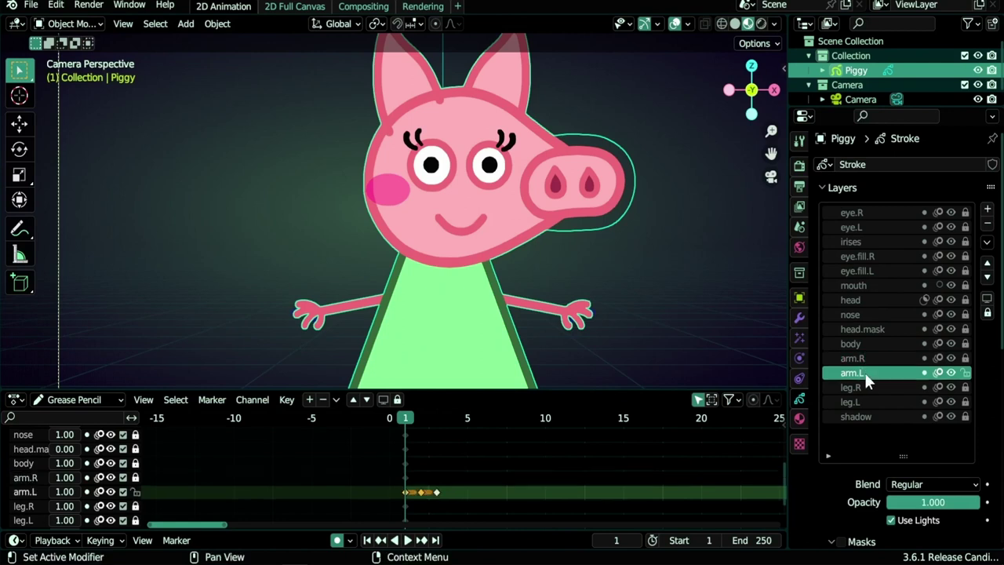
key("ctrl+Tab")
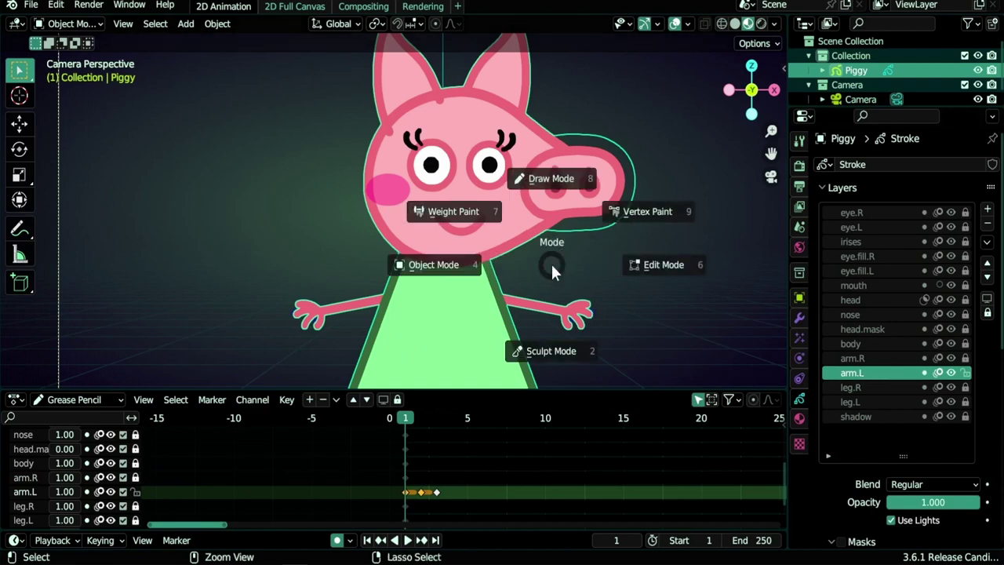
left_click(619, 264)
left_click_drag(403, 471, 483, 485)
left_click(249, 25)
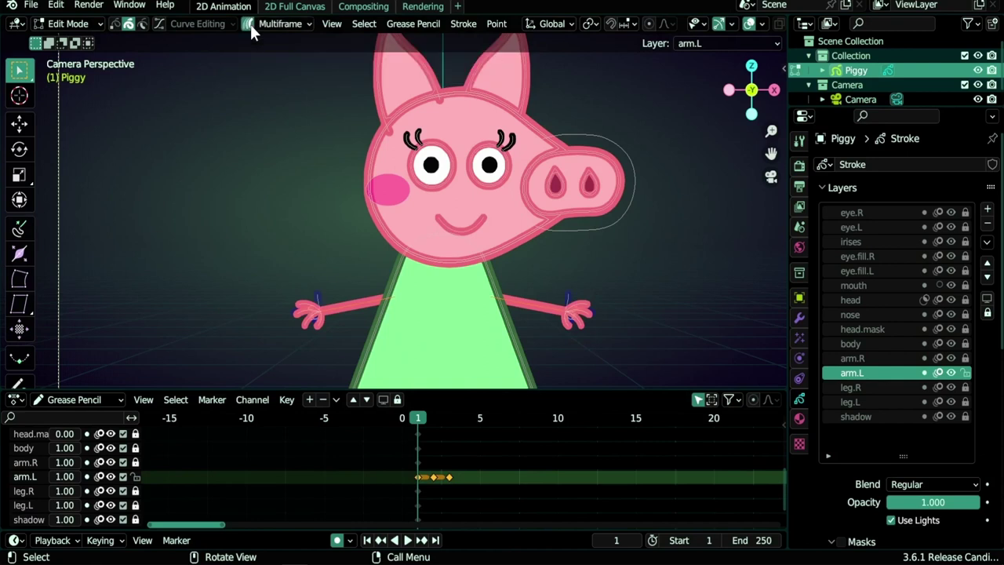
Step: Select all strokes of the mirrored arm across the frames and move them to the arm.R layer
mouse_move(228, 208)
left_mouse_down()
mouse_move(341, 305)
mouse_move(432, 359)
left_mouse_up()
scroll(431, 359, "up", 5)
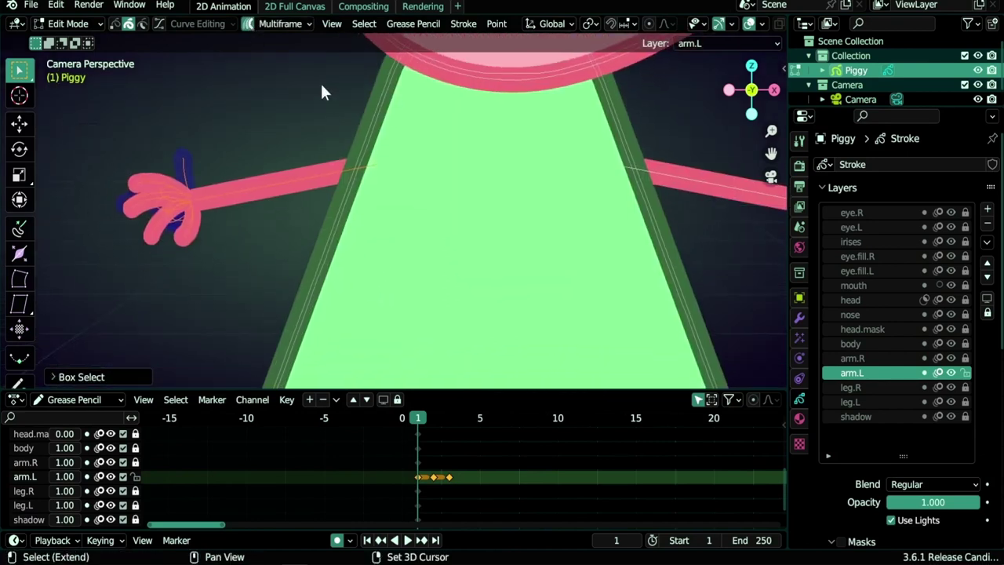
key("m")
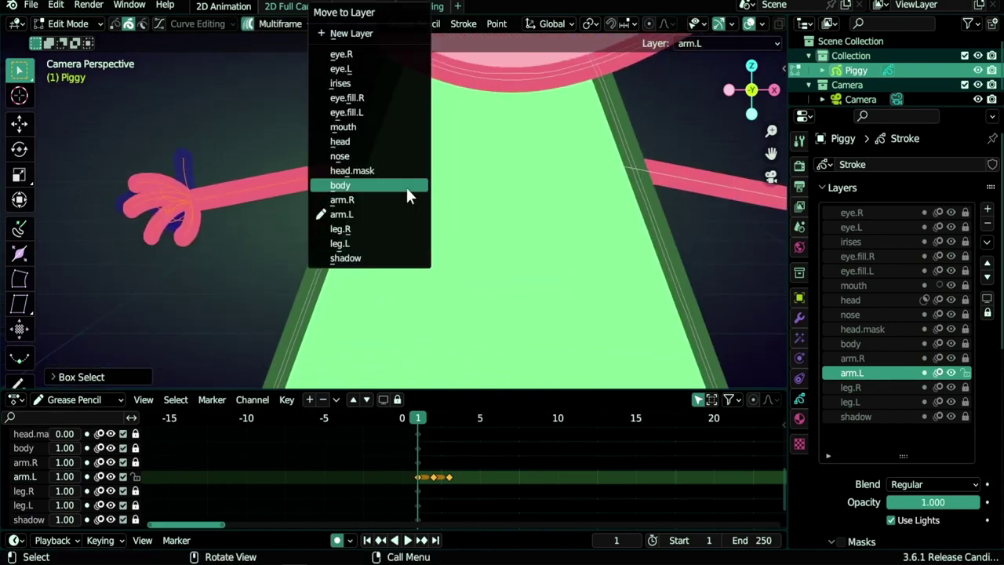
left_click(386, 200)
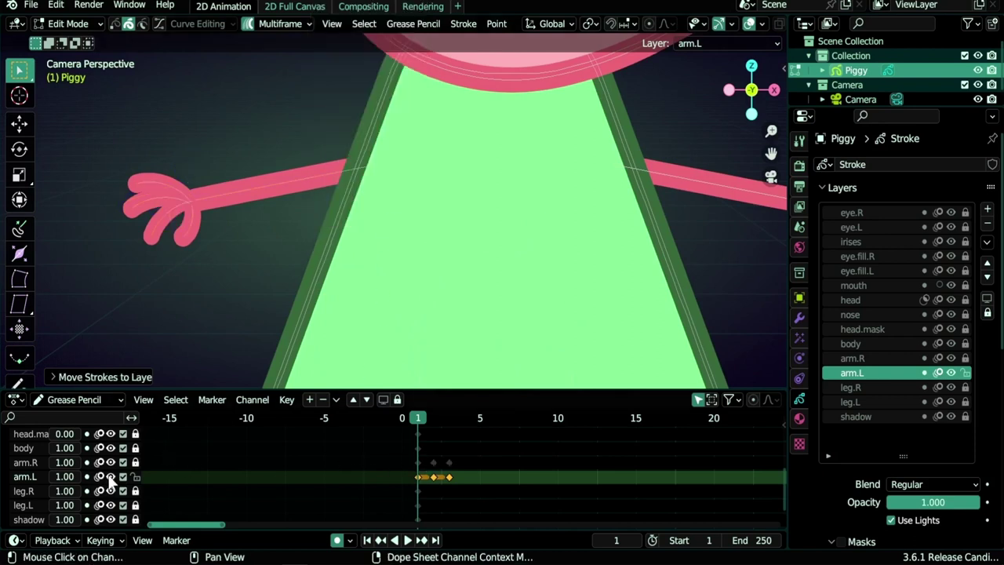
Step: Toggle the arm.R layer's visibility to check which strokes it contains
scroll(403, 325, "down", 5)
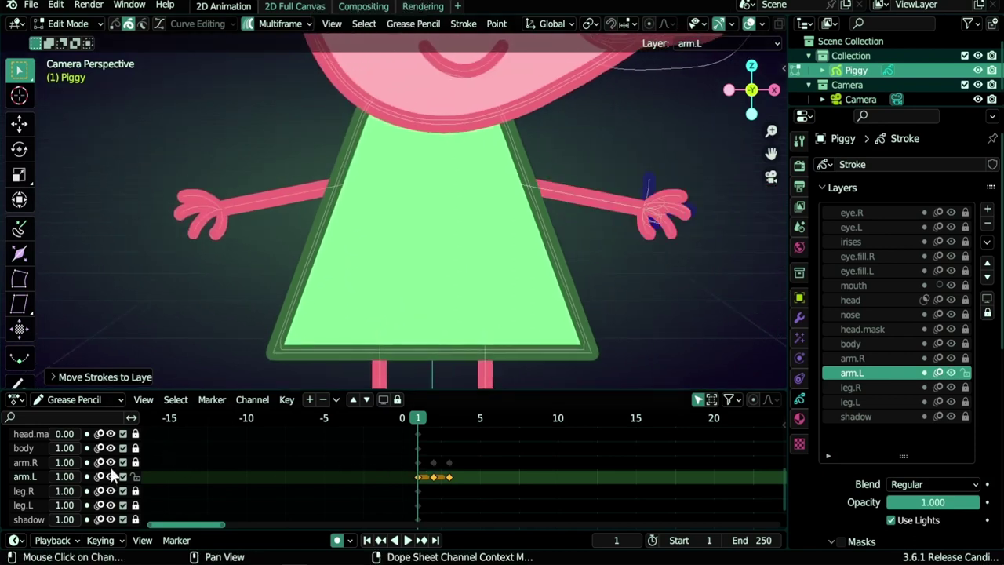
left_click(110, 463)
left_click(111, 463)
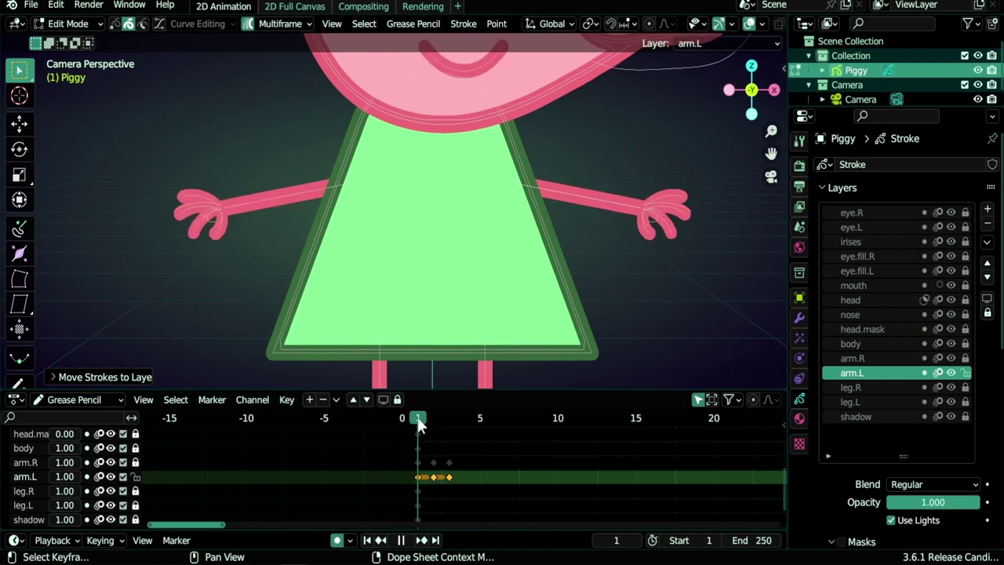
Step: Go to frame 2, make the nose layer active and switch to Sculpt Mode
mouse_move(418, 419)
left_mouse_down()
mouse_move(449, 420)
mouse_move(423, 419)
left_mouse_up()
mouse_move(449, 420)
left_mouse_down()
mouse_move(418, 423)
mouse_move(458, 425)
mouse_move(419, 431)
mouse_move(471, 423)
mouse_move(425, 425)
mouse_move(457, 426)
left_mouse_up()
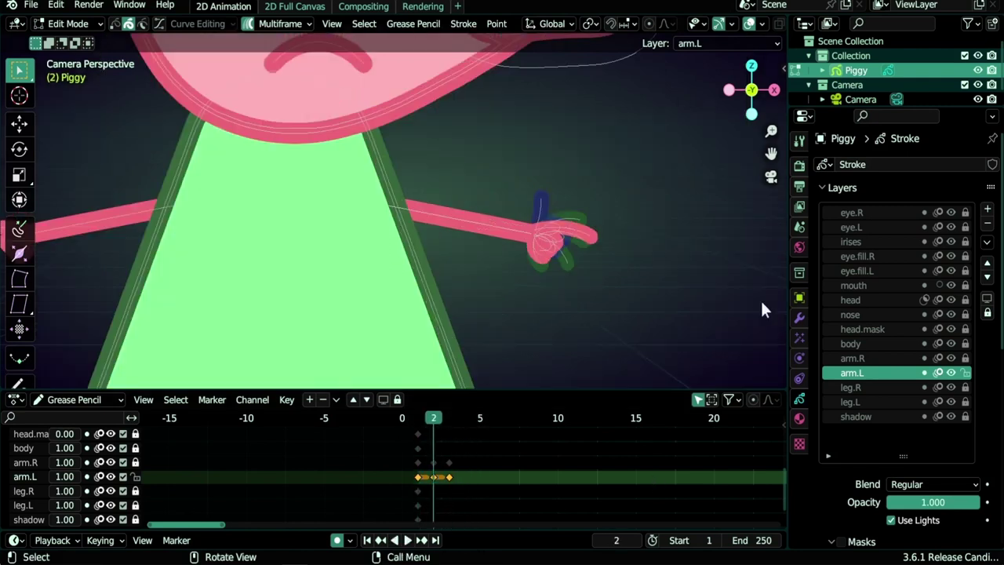
left_click(871, 315)
scroll(549, 251, "down", 5)
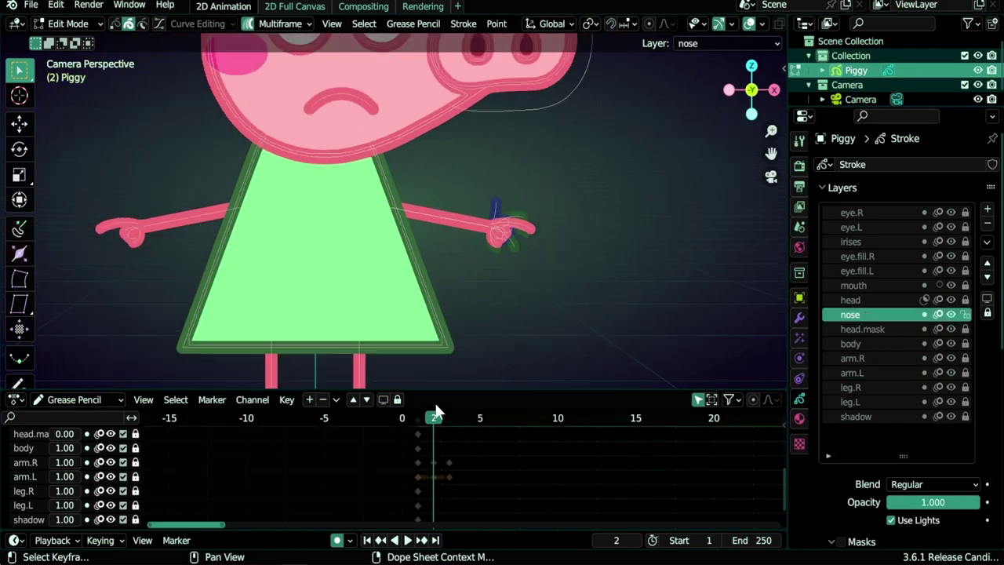
scroll(486, 267, "up", 5)
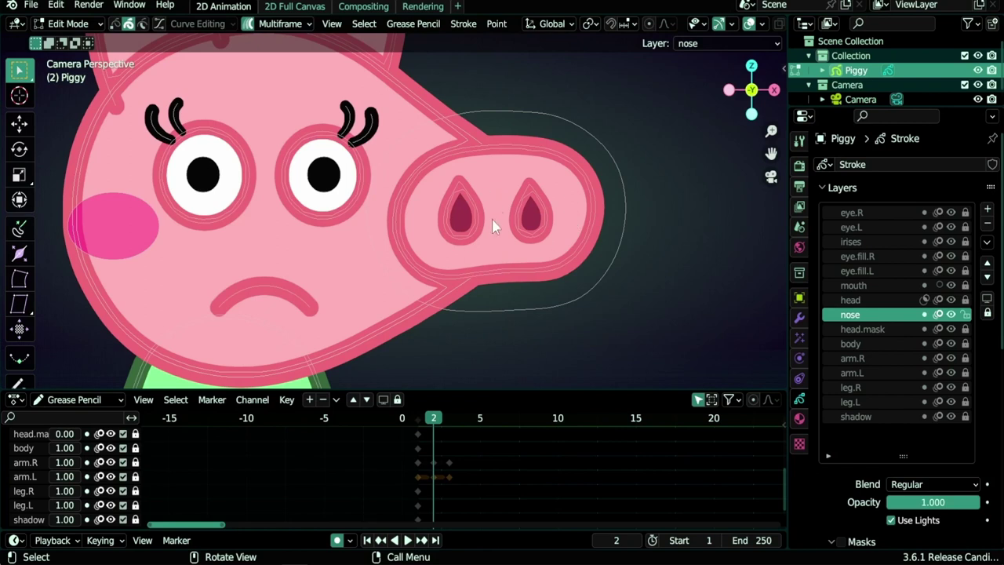
scroll(455, 286, "down", 1)
key("ctrl+Tab")
left_click(444, 276)
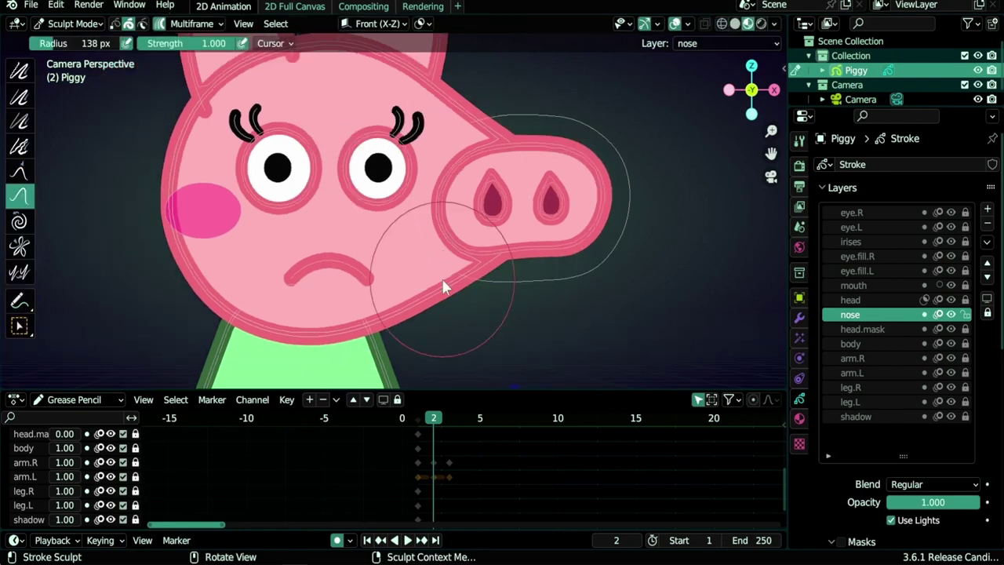
middle_click_drag(244, 455, 256, 524)
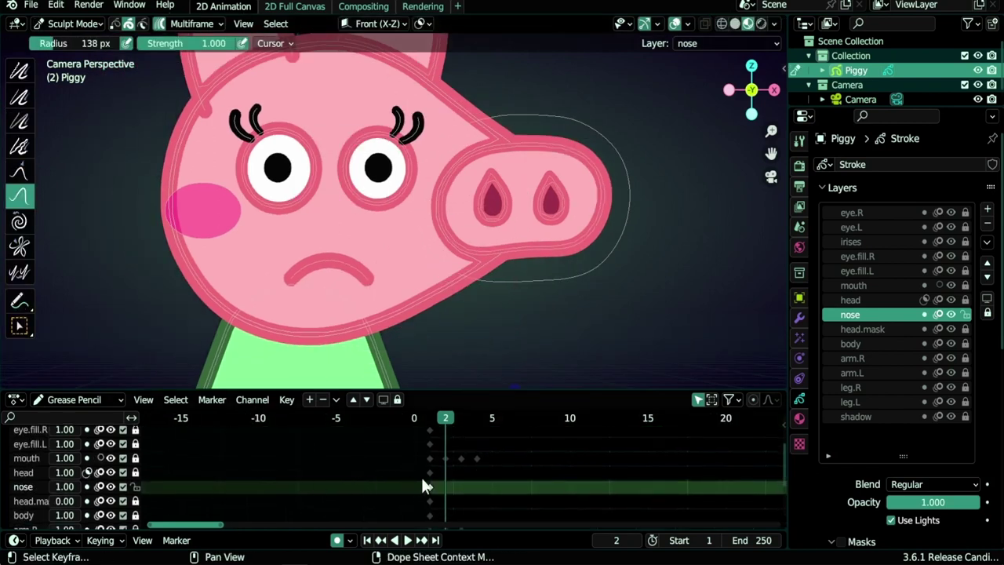
Step: Try to pinch the nose at frame 2 using the Pinch tool with a radius of 102 px
left_click(19, 247)
scroll(520, 232, "down", 5)
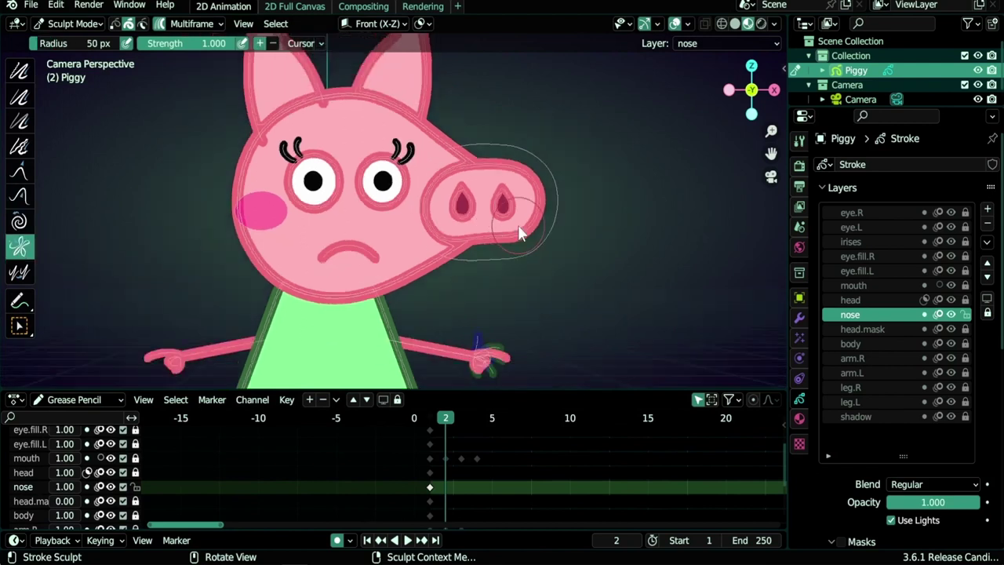
key("f")
left_click(484, 225)
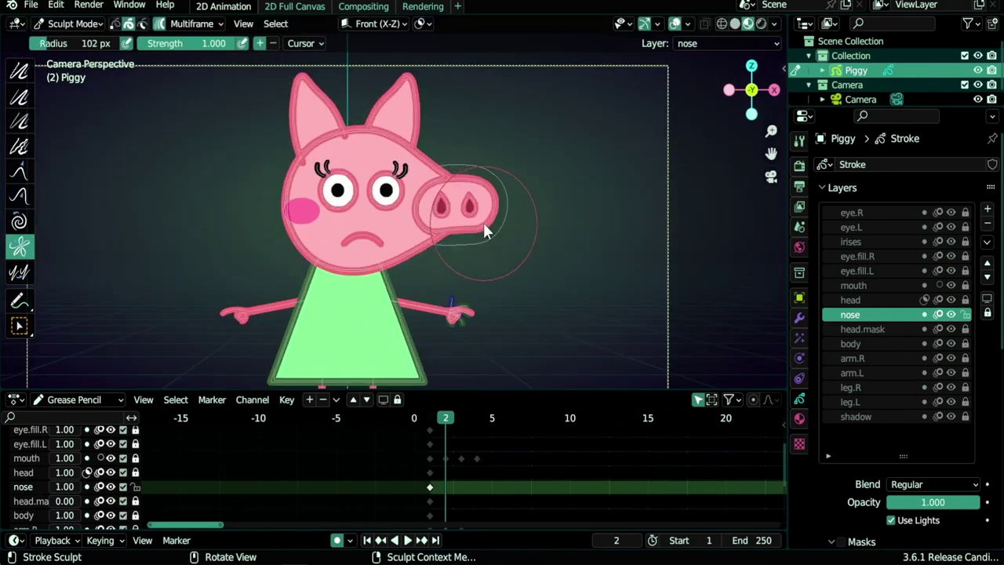
left_click_drag(459, 207, 456, 206)
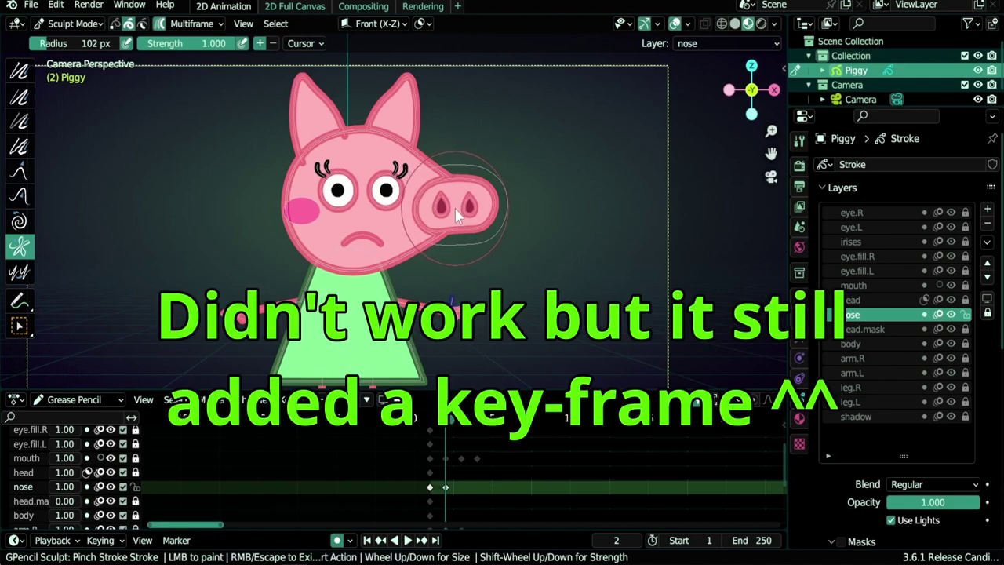
scroll(486, 210, "up", 4)
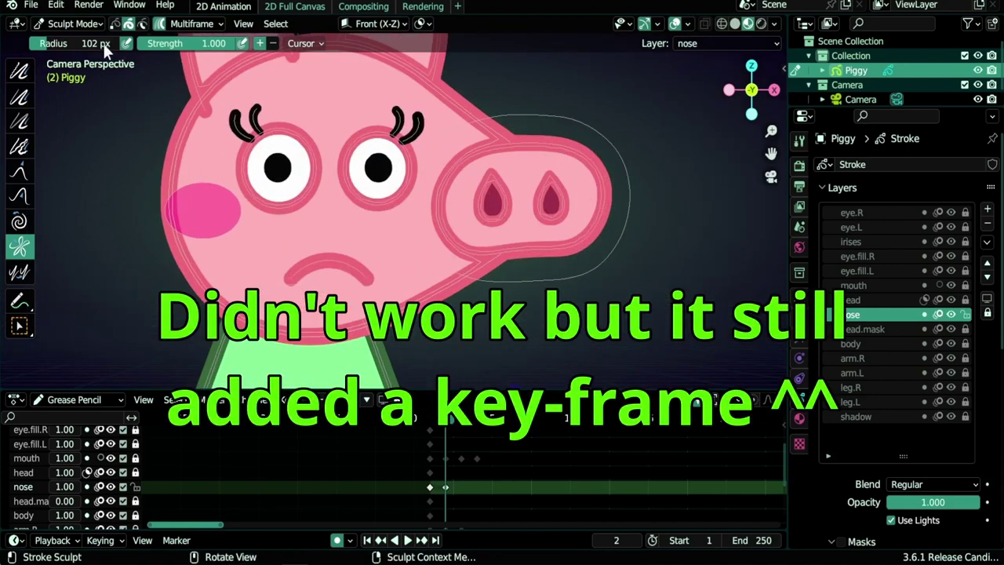
Step: Turn off the stroke selection mask and pinch the nose inward with the Pinch tool at a 218 px radius
left_click(129, 25)
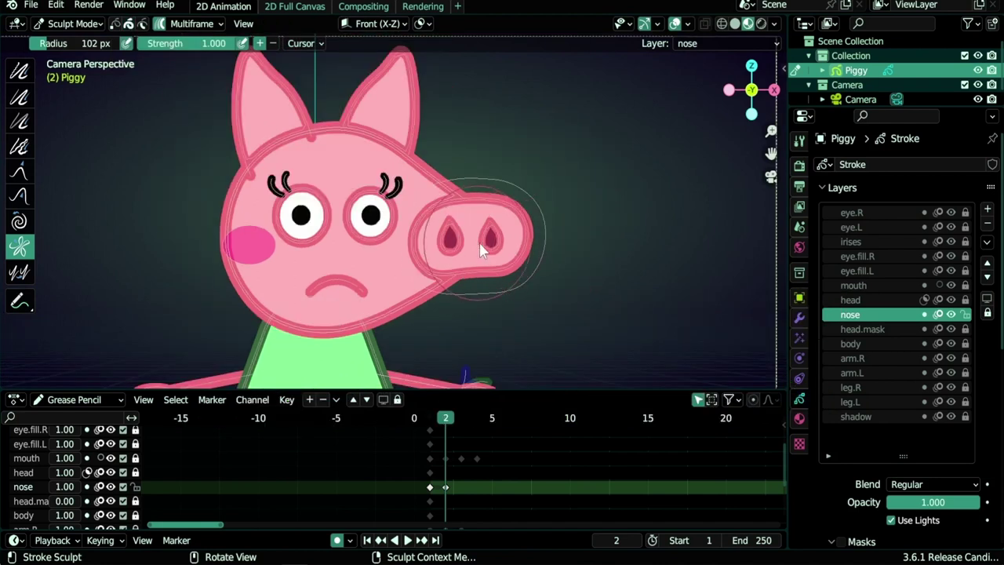
scroll(502, 240, "up", 2)
key("f")
left_click(511, 248)
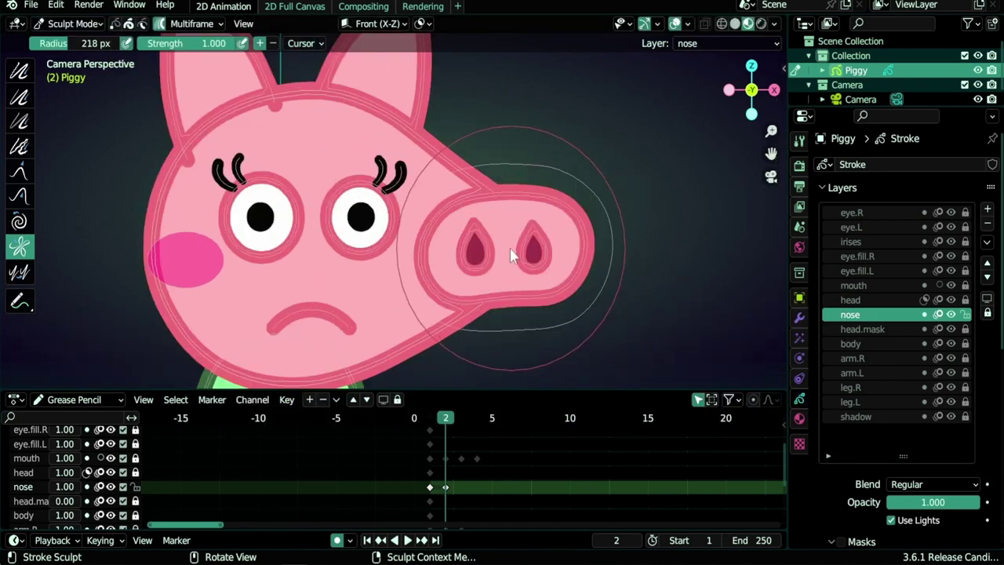
left_click_drag(511, 248, 507, 253)
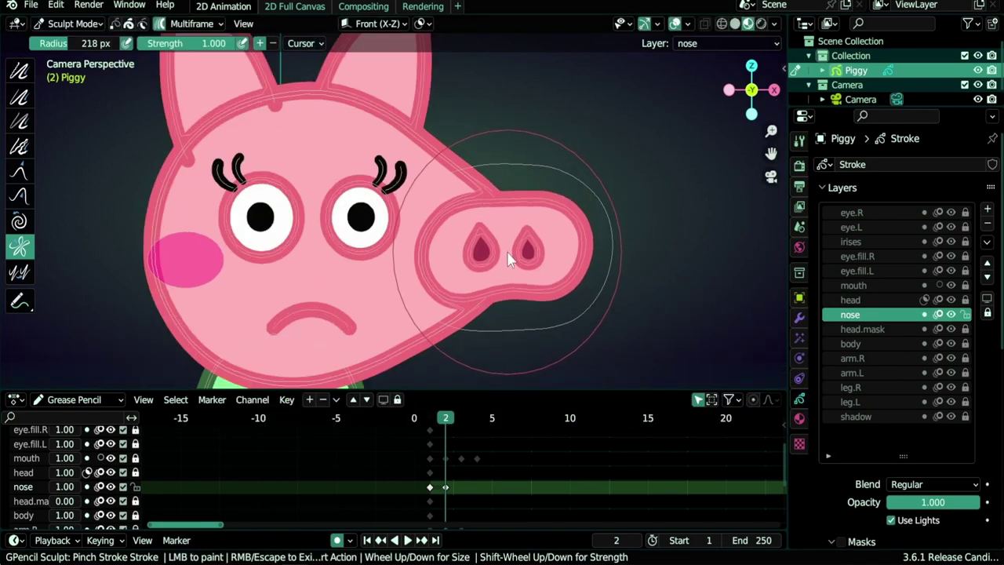
Step: Flare the snout's tip outward and dent its upper edge near the head with the Push tool at a 138 px radius
left_click(19, 195)
left_click_drag(576, 206, 579, 195)
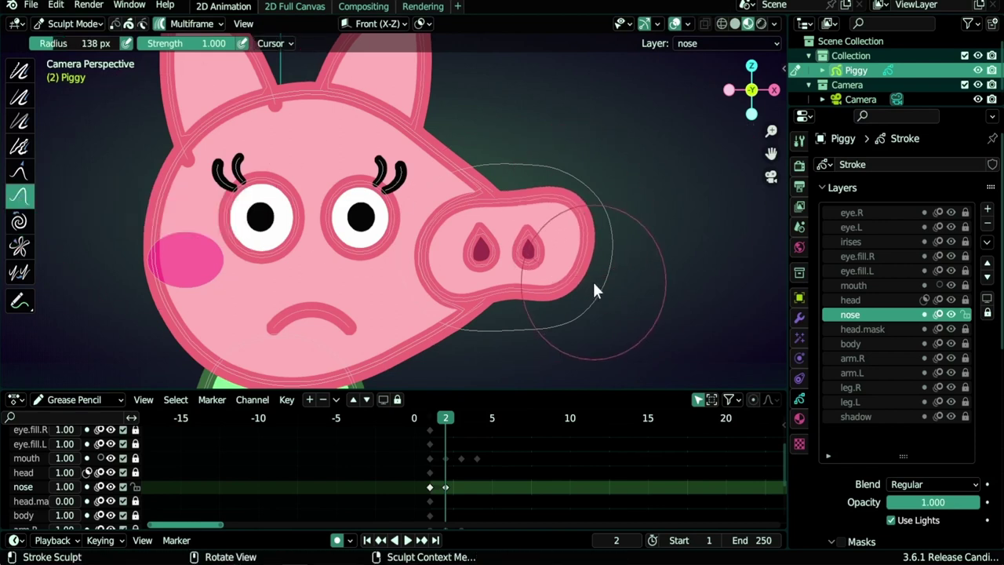
mouse_move(589, 284)
left_mouse_down()
mouse_move(585, 297)
mouse_move(402, 168)
mouse_move(384, 283)
left_mouse_up()
scroll(497, 196, "up", 5)
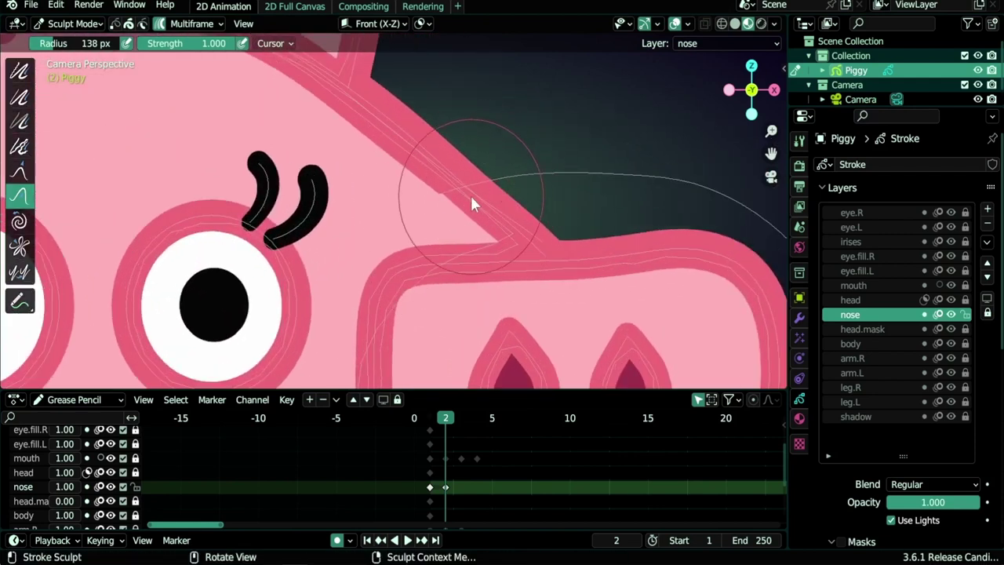
mouse_move(471, 196)
left_mouse_down()
mouse_move(481, 189)
mouse_move(456, 195)
left_mouse_up()
left_click_drag(572, 261, 550, 260)
left_click_drag(411, 302, 435, 267)
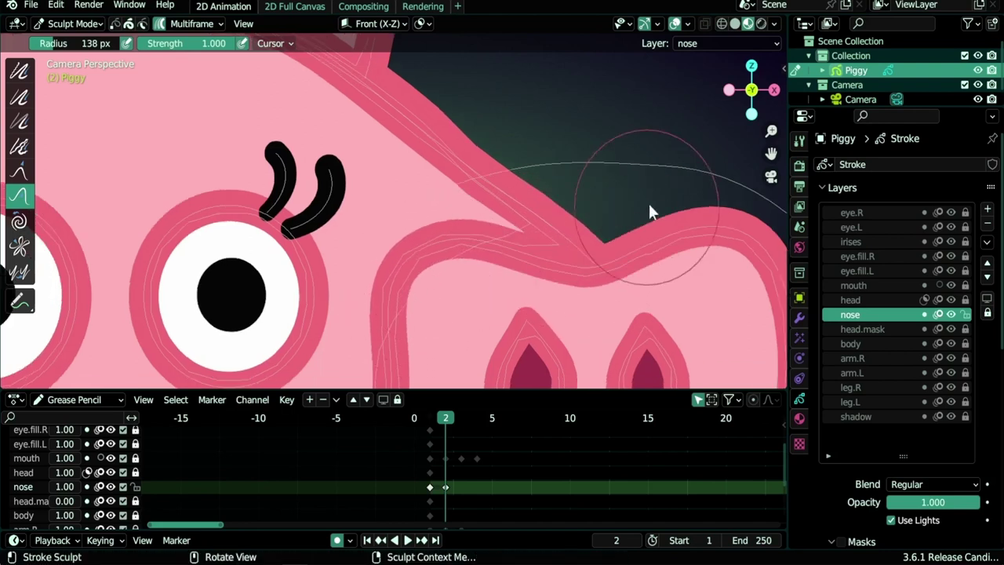
scroll(451, 305, "down", 3)
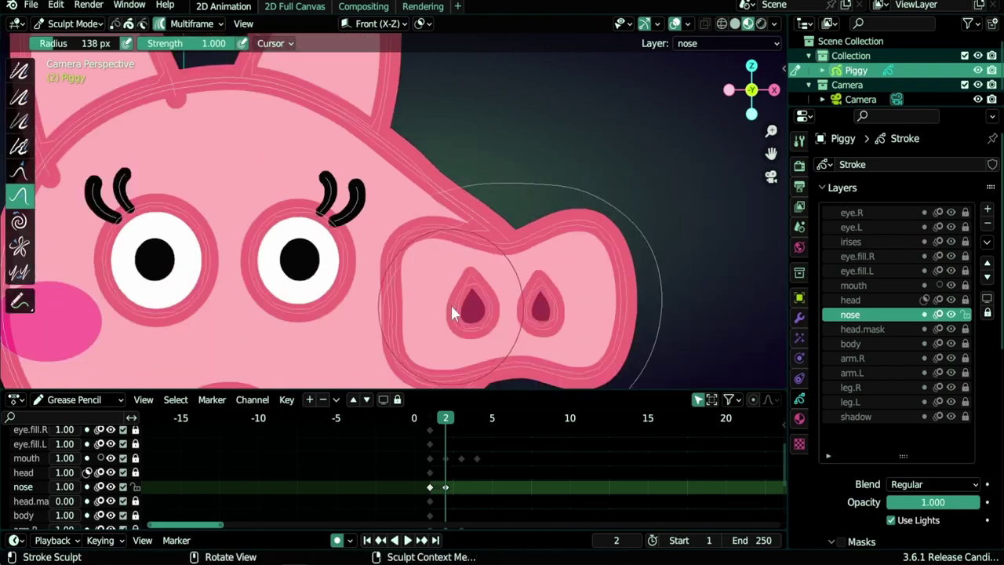
Step: Push the nose's inner outline beside the eye and reshape its lower junction with the head
middle_click_drag(392, 317, 443, 262, "shift")
scroll(443, 262, "up", 2)
mouse_move(444, 261)
left_mouse_down()
mouse_move(442, 284)
mouse_move(449, 231)
left_mouse_up()
mouse_move(468, 253)
left_mouse_down()
mouse_move(468, 276)
mouse_move(453, 208)
left_mouse_up()
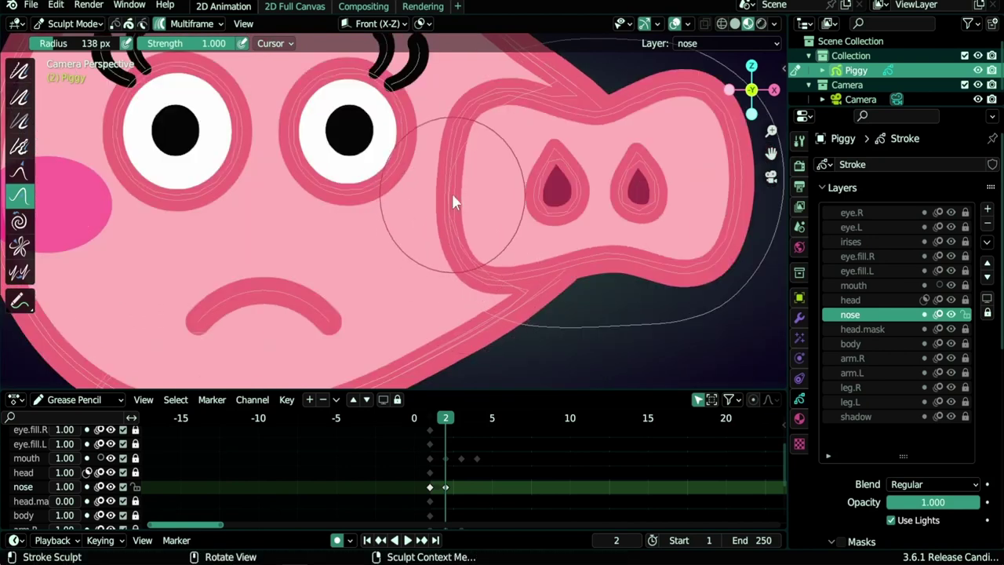
scroll(456, 329, "up", 5)
middle_click_drag(456, 329, 457, 239, "shift")
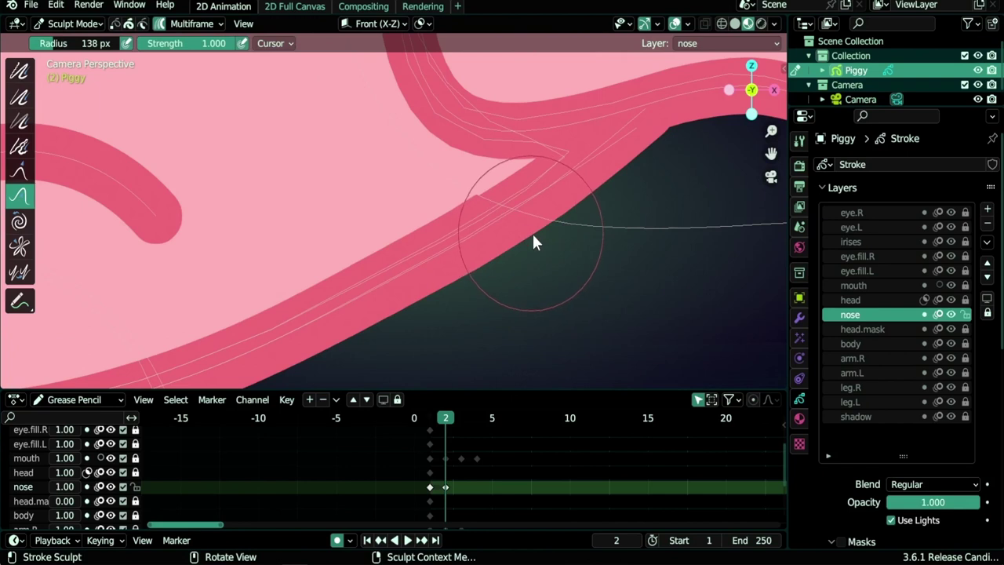
left_click_drag(529, 233, 491, 278)
scroll(584, 149, "down", 5)
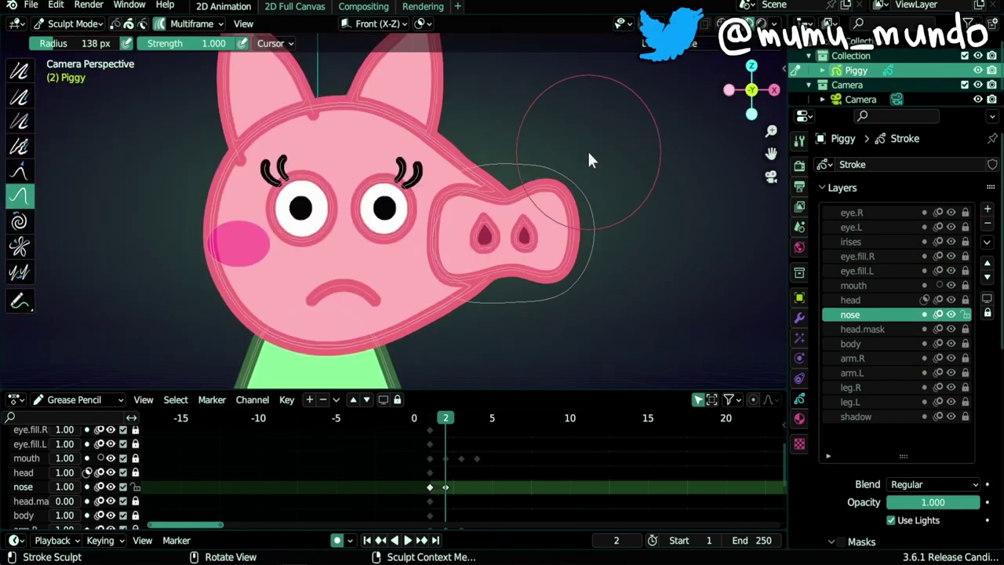
Step: Flip between frames 1 and 2 to compare the two nose shapes
key("Left")
key("Right")
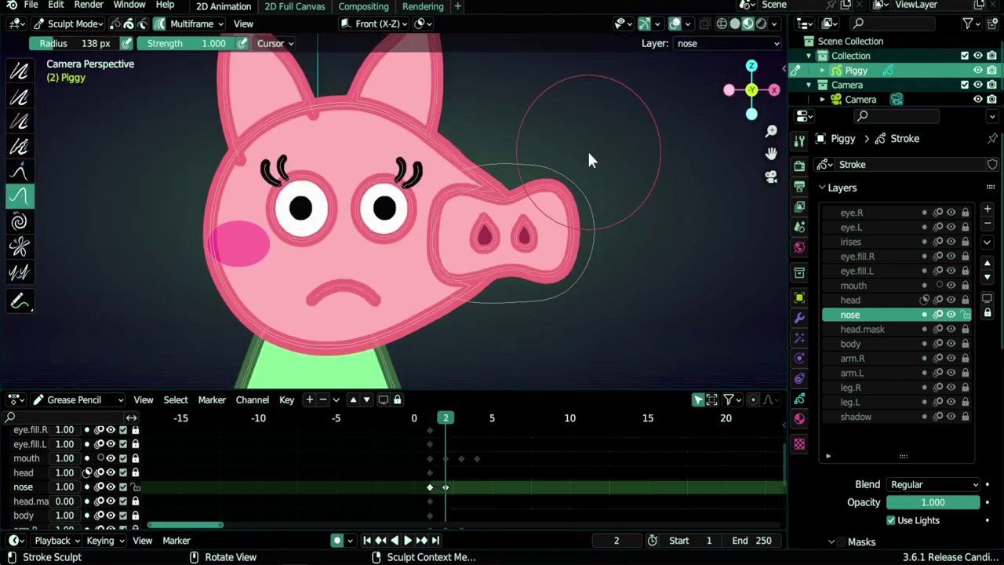
key("Left")
key("Right")
key("Left")
key("Right")
Step: Try pushing the head outline outward between the ear and the snout, and undo it
scroll(454, 153, "up", 3)
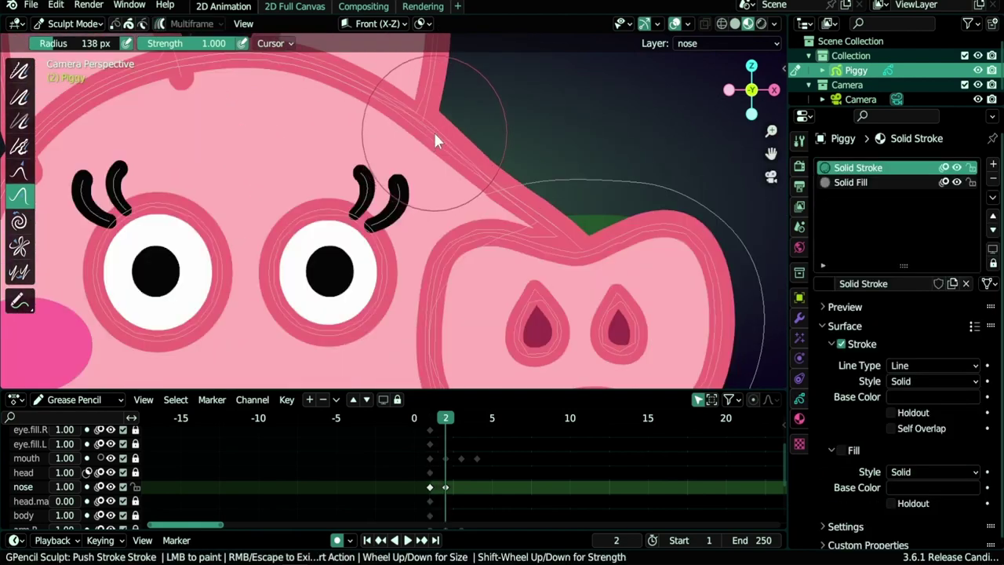
mouse_move(432, 130)
left_mouse_down()
mouse_move(414, 150)
mouse_move(435, 131)
mouse_move(423, 146)
mouse_move(436, 135)
mouse_move(443, 153)
mouse_move(452, 140)
left_mouse_up()
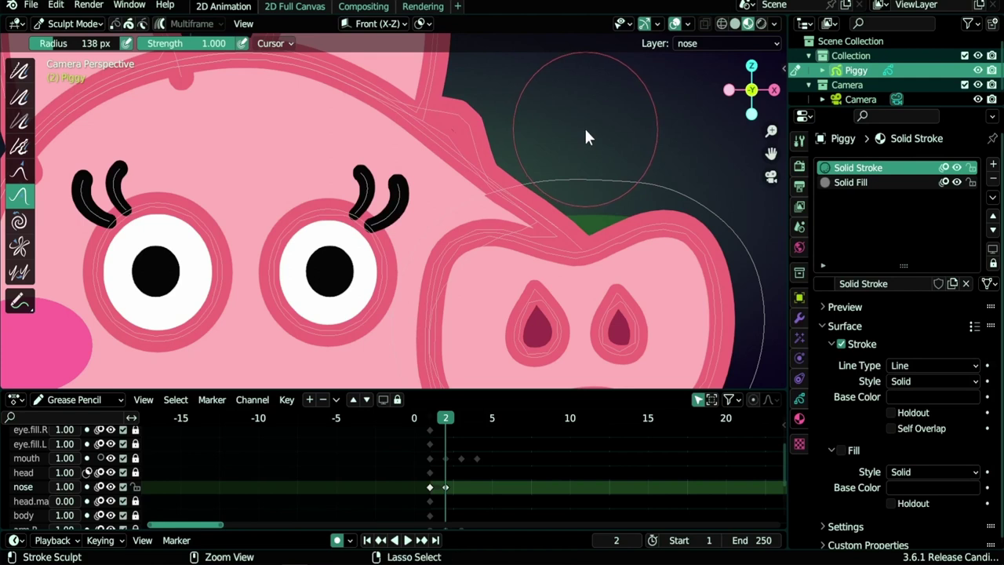
key("ctrl+z")
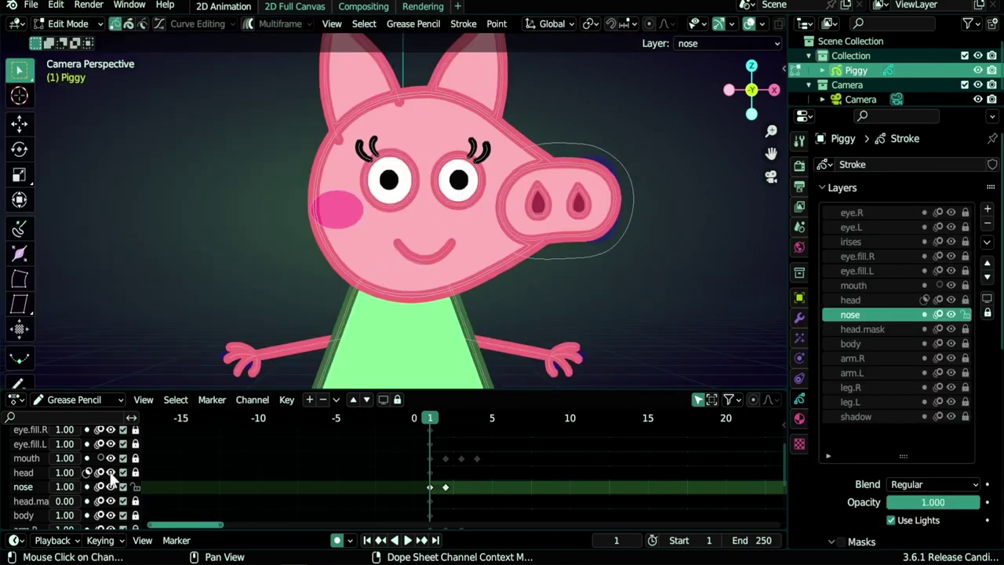
Step: Hide the head layer, turn on multiframe editing and select the nose keyframes at frames 1 and 2
left_click(110, 472)
left_click(248, 24)
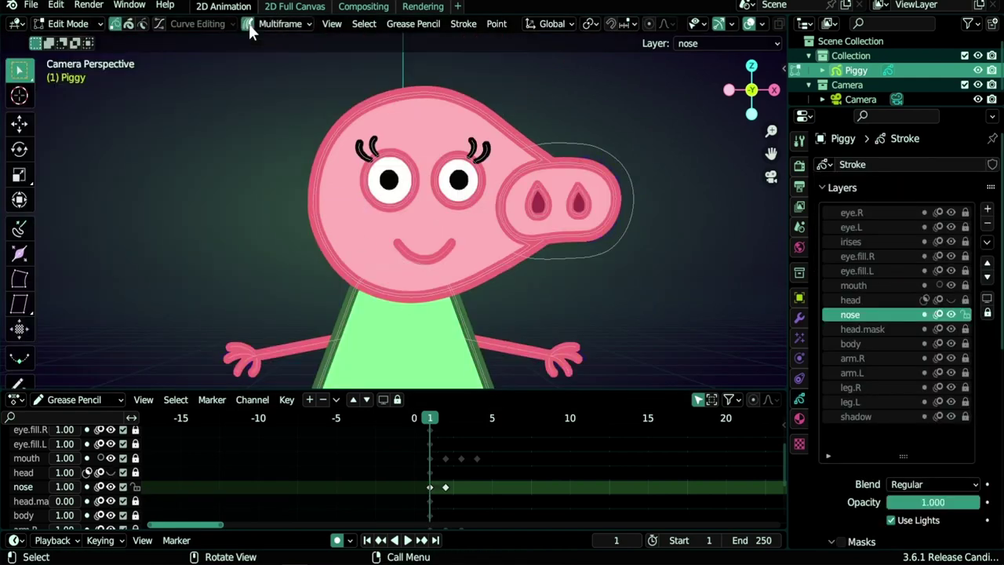
left_click_drag(402, 484, 462, 489)
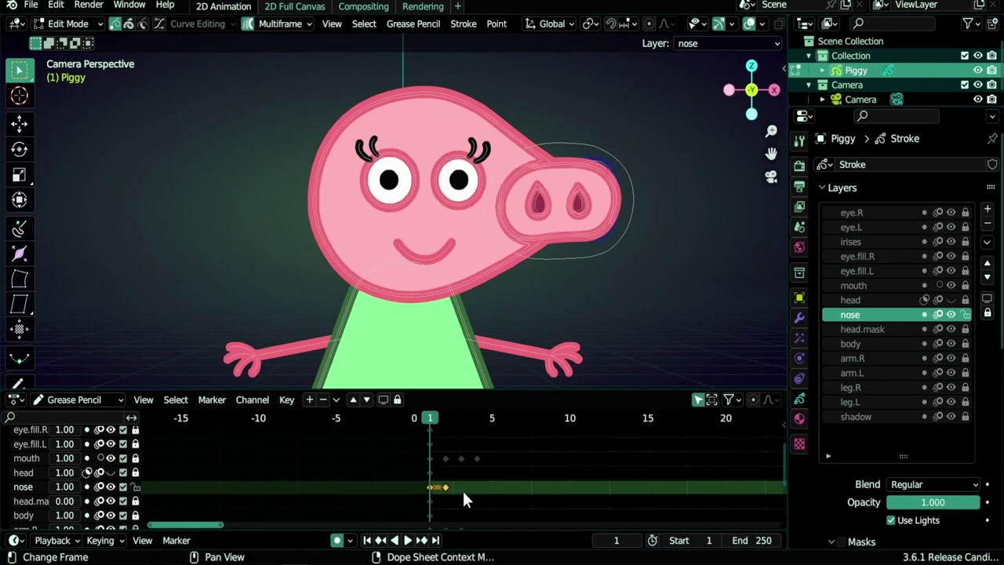
Step: Box-select the points of the head's lower outline between the snout and the neck on the nose layer
scroll(506, 322, "up", 4)
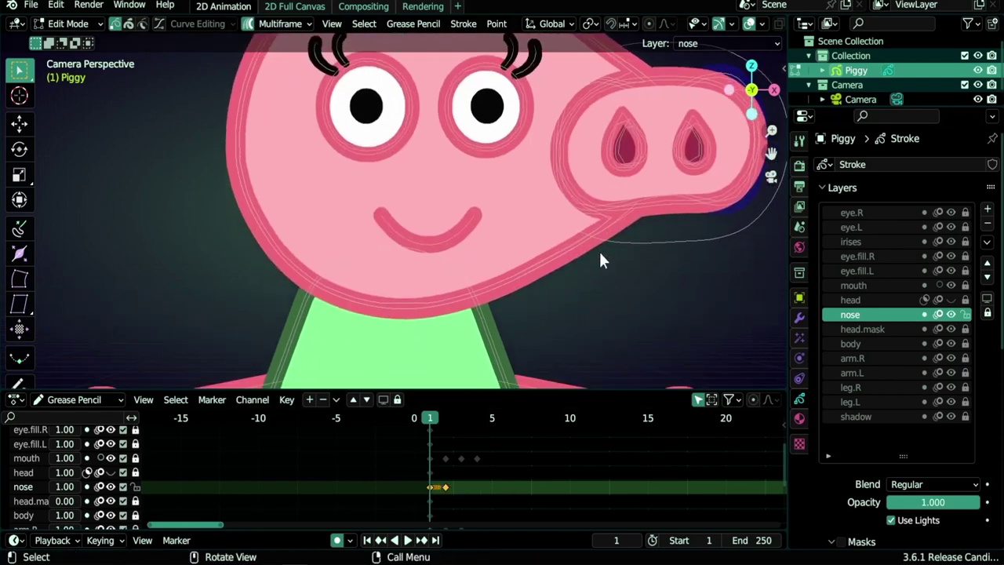
key("b")
mouse_move(597, 254)
left_mouse_down()
mouse_move(453, 298)
mouse_move(376, 338)
left_mouse_up()
scroll(432, 296, "up", 3)
middle_click_drag(477, 286, 412, 209, "shift")
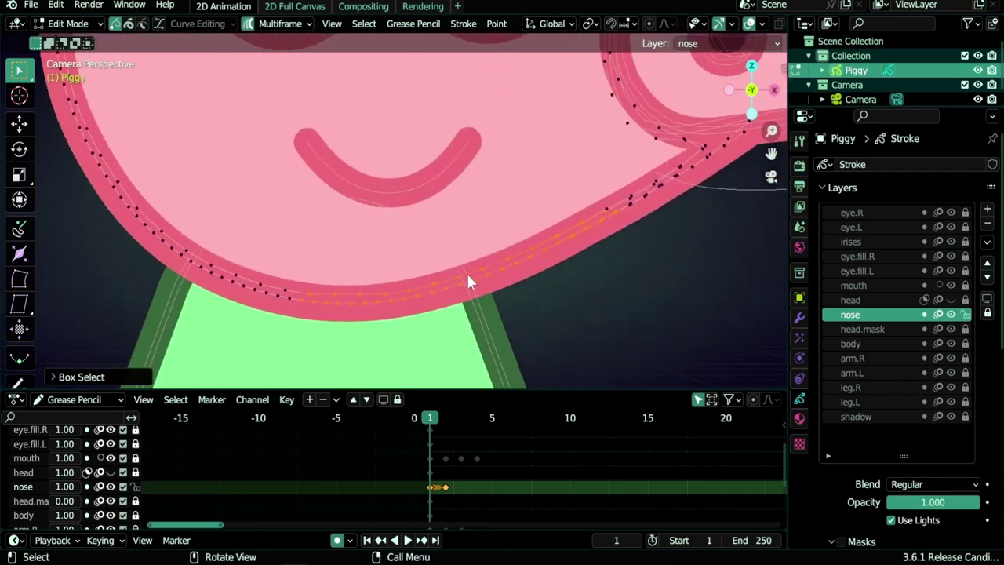
Step: Toggle the lock of the Solid Fill material and leave it locked to restrict selection to Solid Stroke
left_click(800, 416)
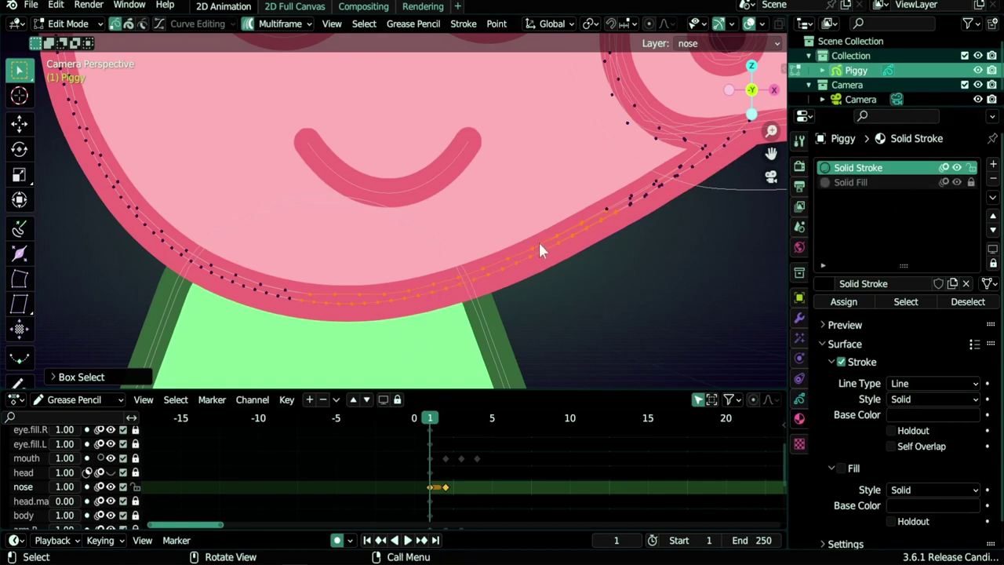
key("ctrl+z")
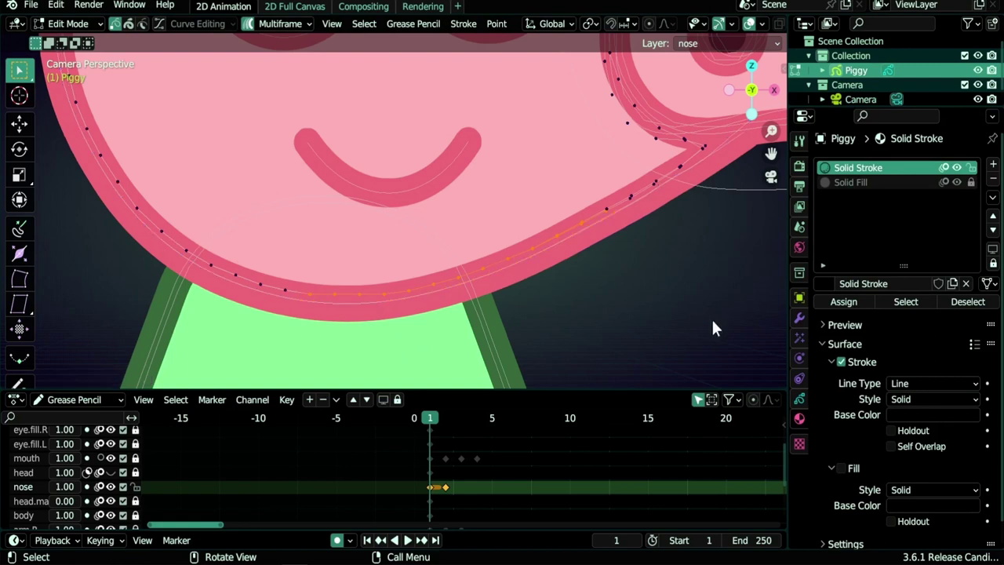
left_click(971, 182)
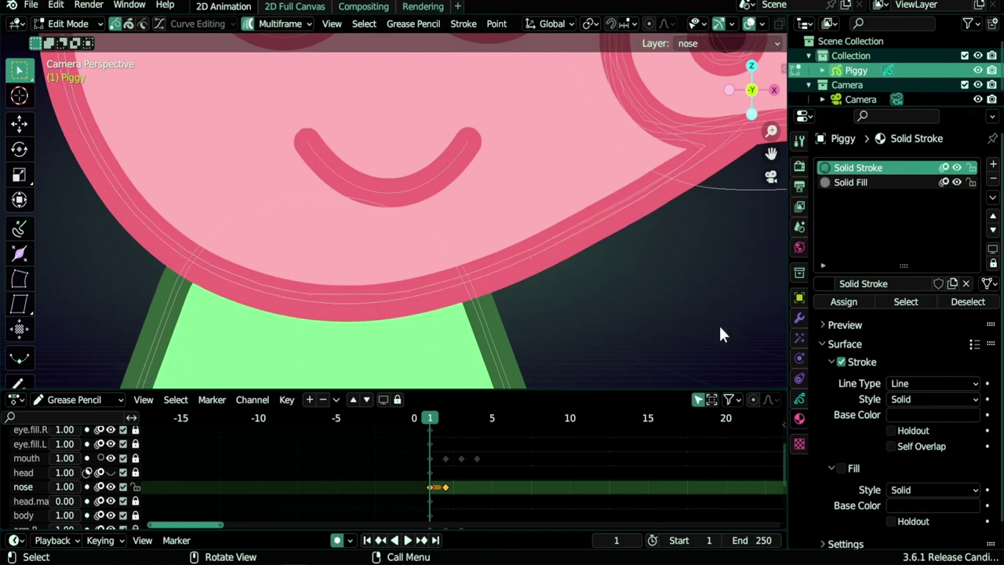
left_click_drag(641, 287, 515, 221)
left_click(970, 182)
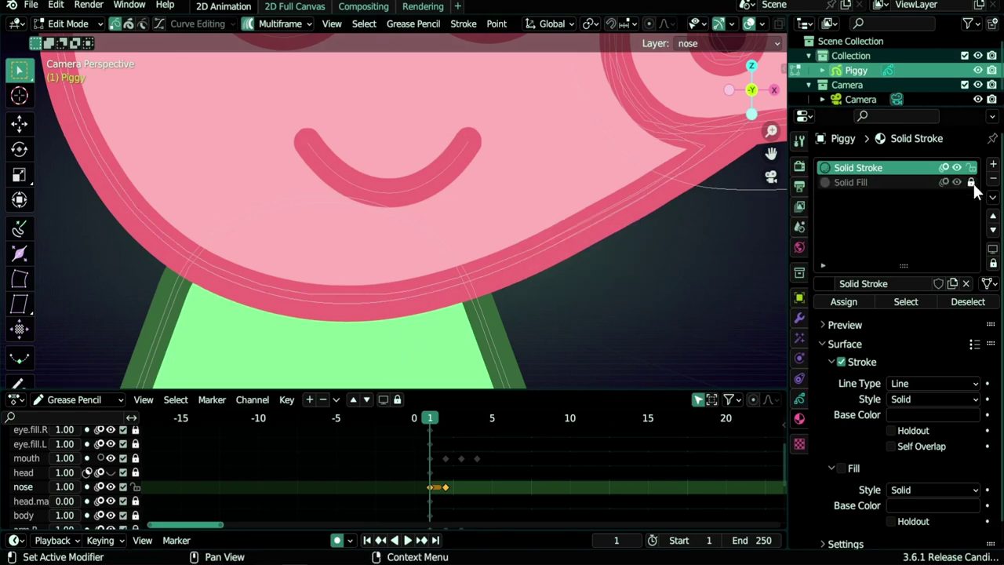
Step: Delete the duplicate head outline's points on the nose layer, leaving only the short ends next to the snout
mouse_move(651, 230)
left_mouse_down()
mouse_move(430, 269)
mouse_move(423, 312)
left_mouse_up()
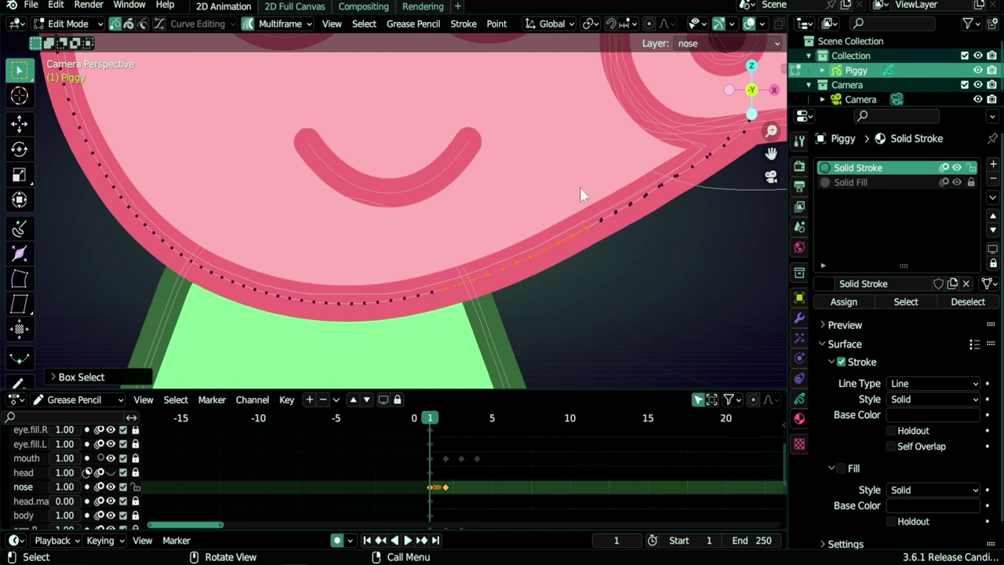
left_click_drag(669, 200, 215, 357)
scroll(426, 228, "down", 3)
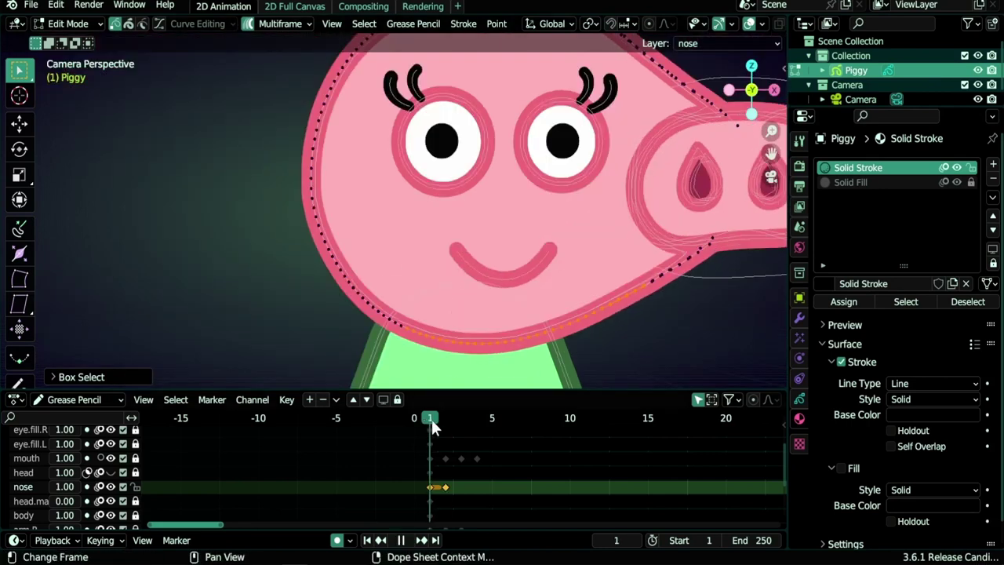
key("space")
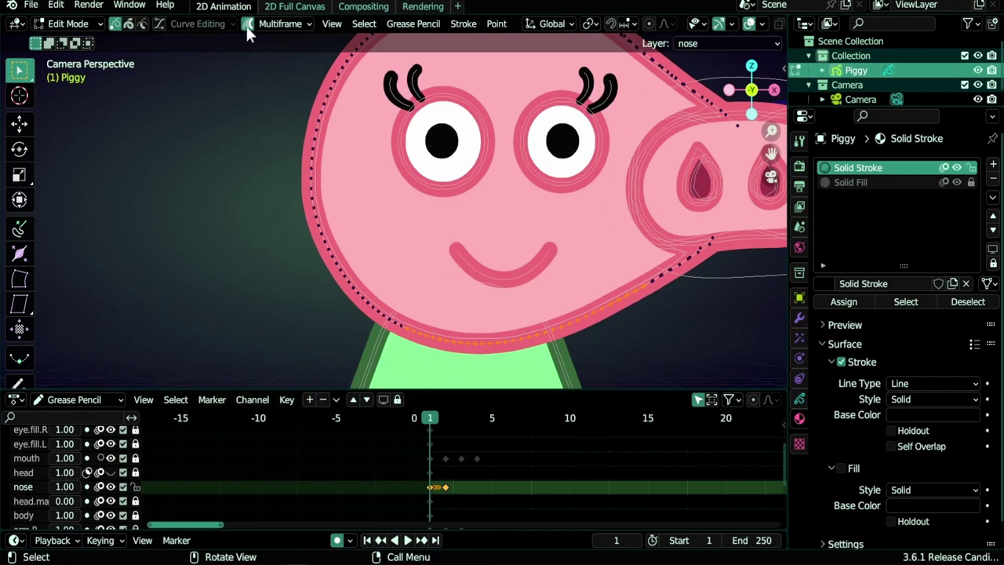
scroll(444, 208, "down", 4)
mouse_move(317, 167)
left_mouse_down("shift")
mouse_move(396, 297)
mouse_move(397, 338)
left_mouse_up("shift")
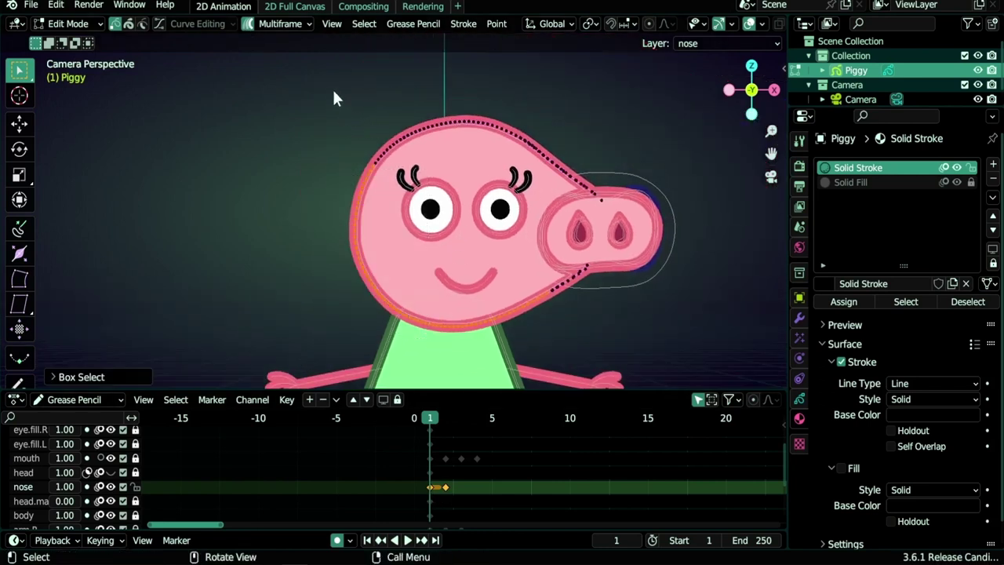
left_click_drag(328, 78, 532, 166)
scroll(532, 166, "up", 4)
middle_click_drag(514, 185, 422, 234, "shift")
scroll(423, 228, "up", 2)
left_click_drag(398, 93, 552, 220, "shift")
scroll(551, 220, "down", 6)
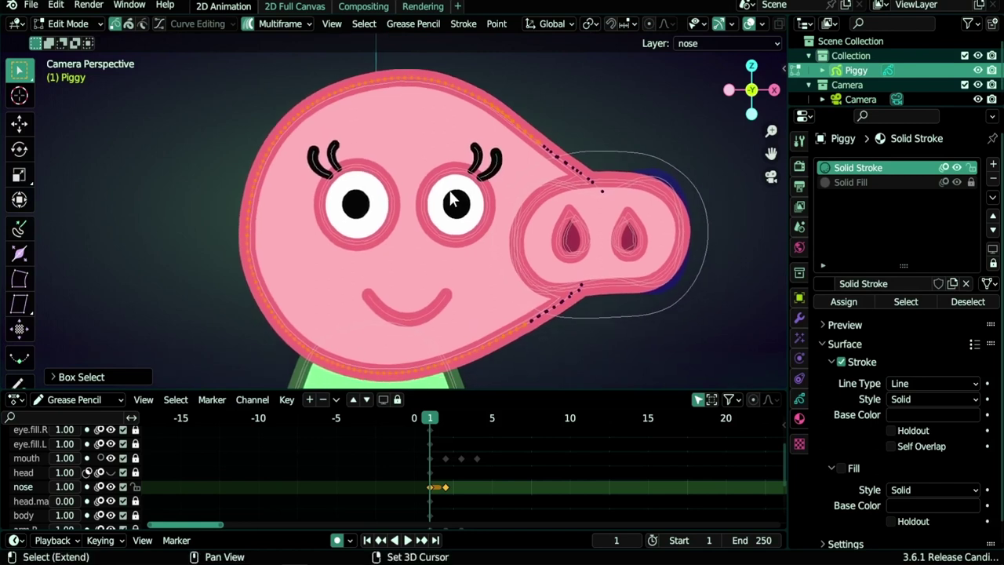
key("x")
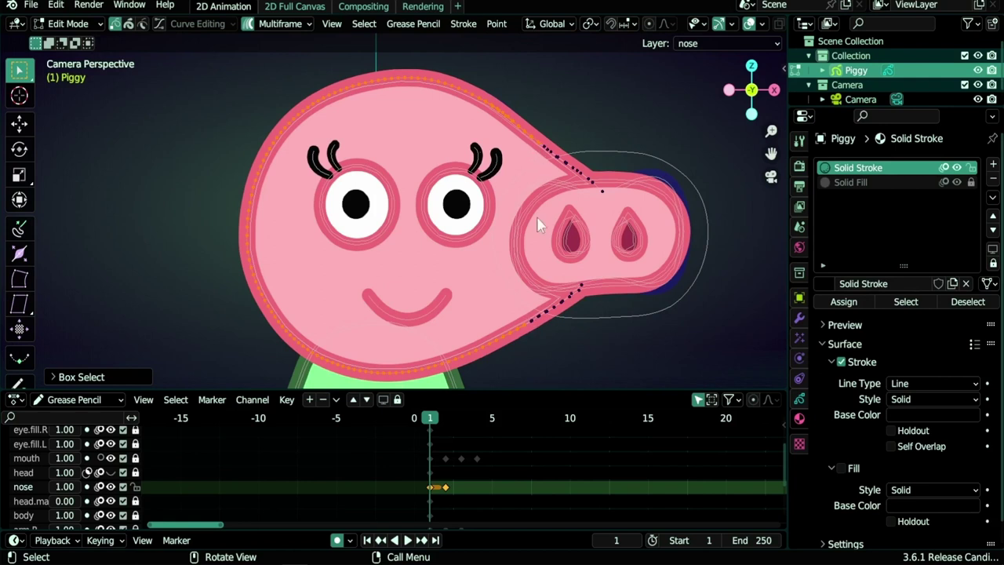
key("x")
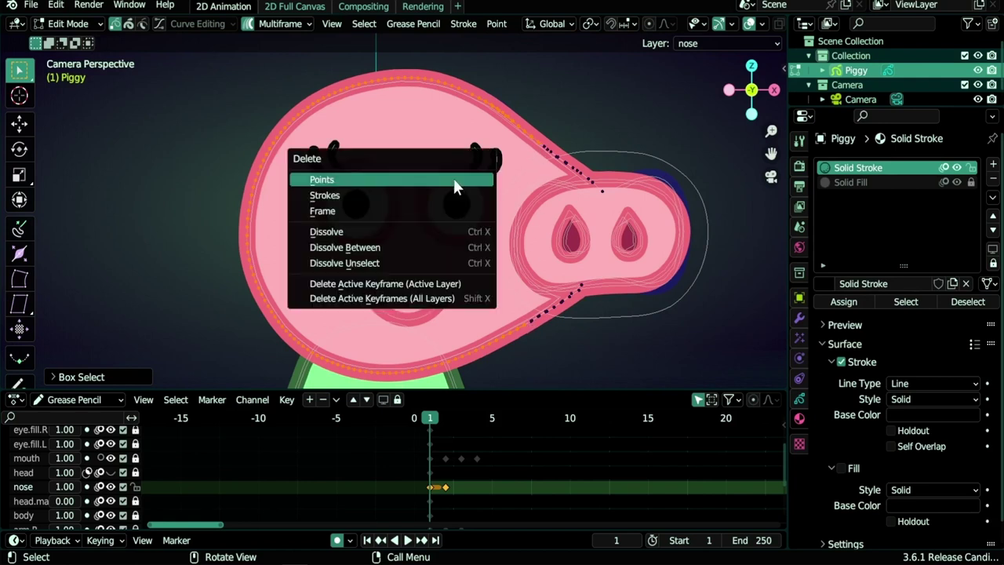
left_click(341, 179)
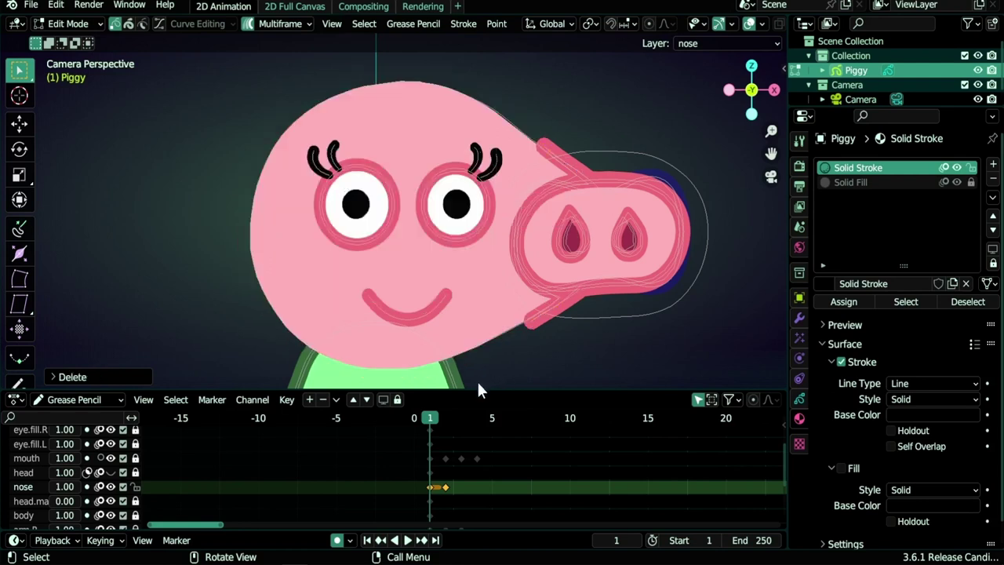
Step: Show the head layer again at frame 2 and unlock the Solid Fill material
key("space")
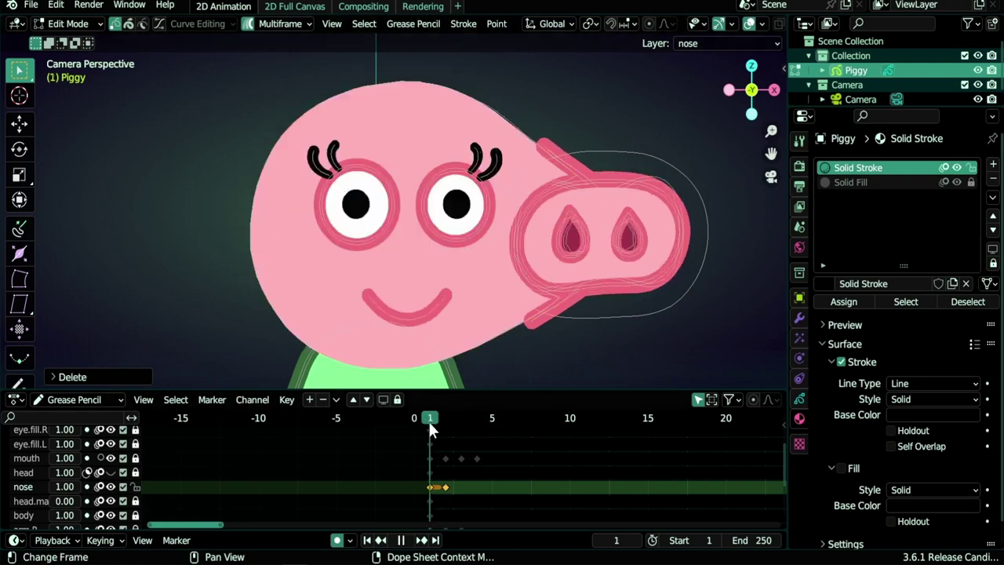
left_click_drag(429, 422, 446, 422)
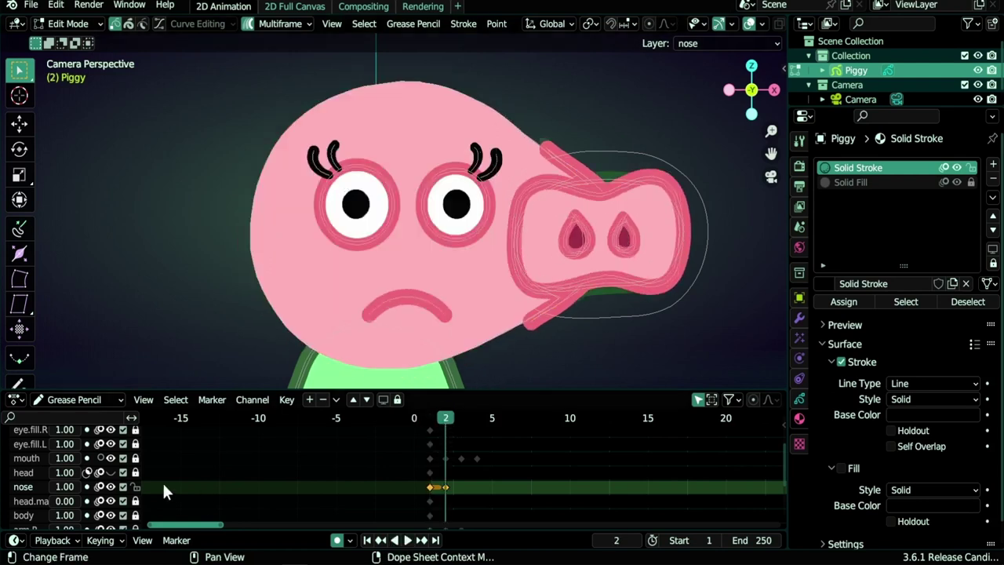
left_click(111, 472)
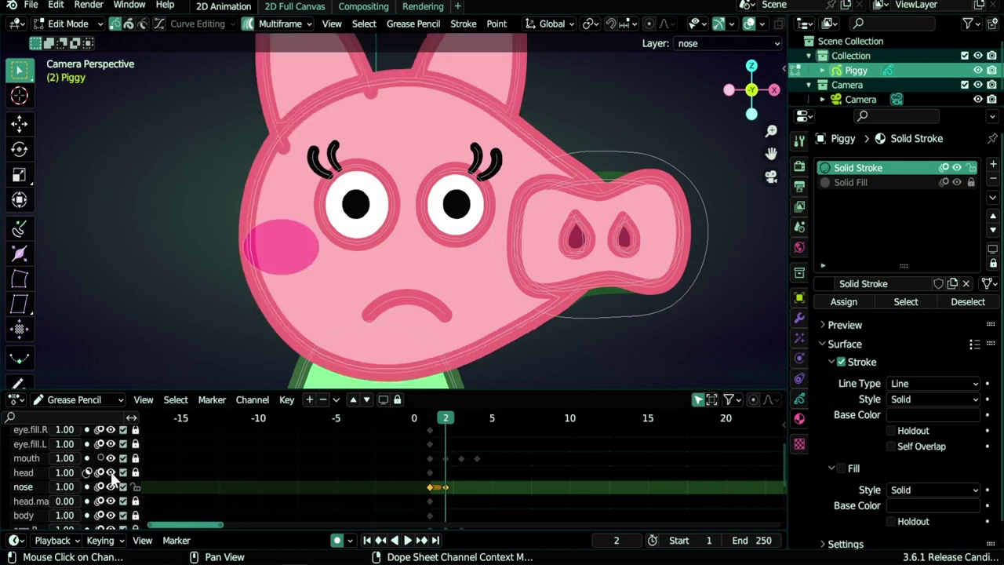
left_click(970, 182)
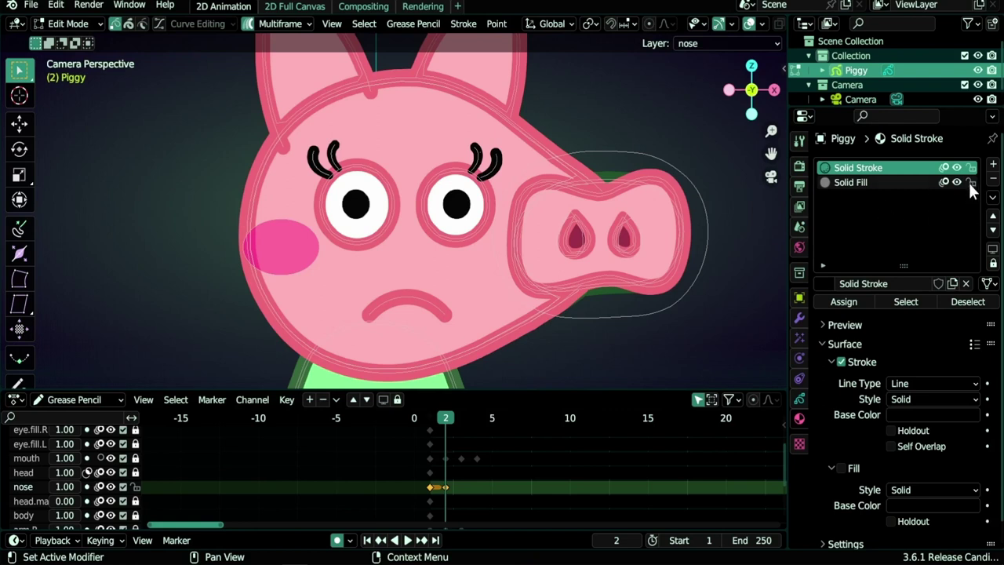
Step: Turn off multiframe editing and push the head.mask outline closer to the snout at frame 1 in Sculpt Mode
left_click(251, 24)
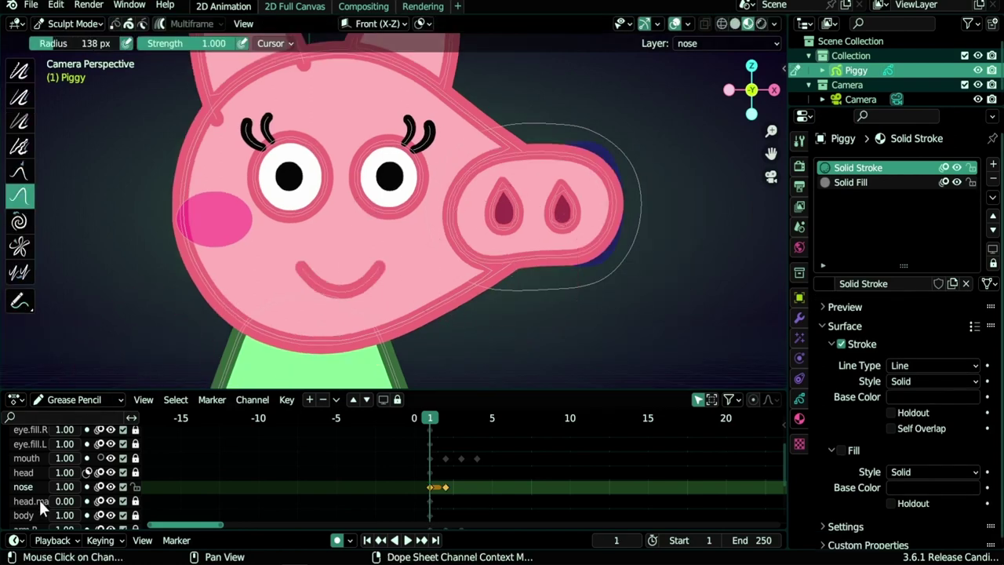
left_click(31, 502)
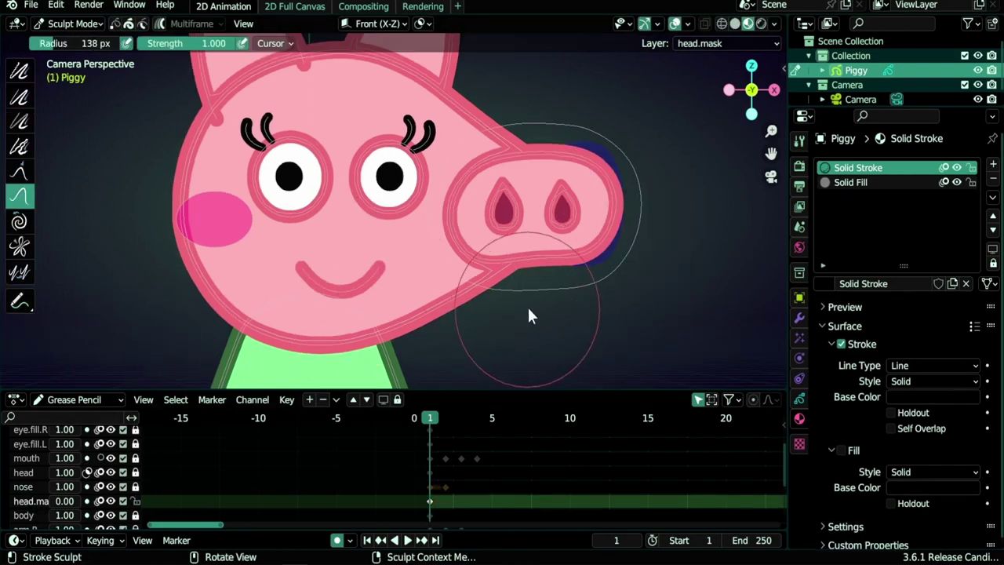
left_click_drag(516, 320, 513, 312)
left_click_drag(434, 418, 436, 420)
key("space")
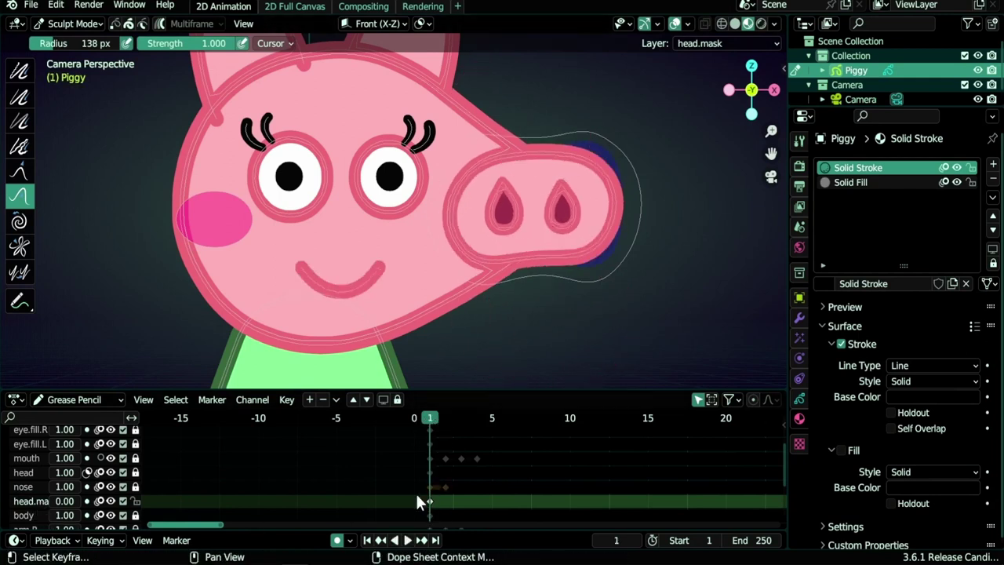
Step: Turn off auto keying and nudge the head.mask outline around the snout with frame 2 displayed
left_click(445, 419)
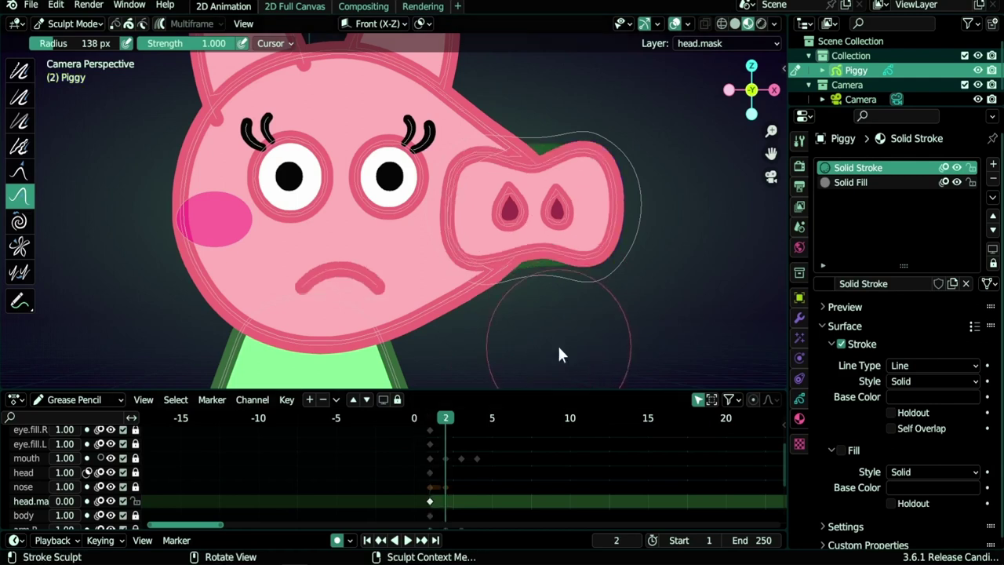
mouse_move(598, 300)
left_mouse_down()
mouse_move(596, 291)
mouse_move(610, 304)
left_mouse_up()
key("ctrl+z")
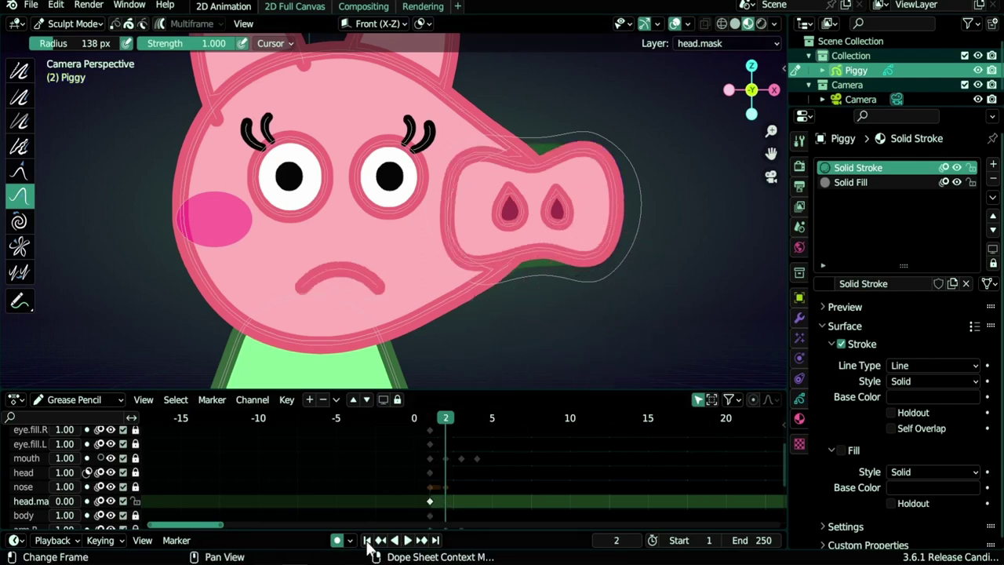
left_click(336, 540)
left_click_drag(537, 306, 533, 294)
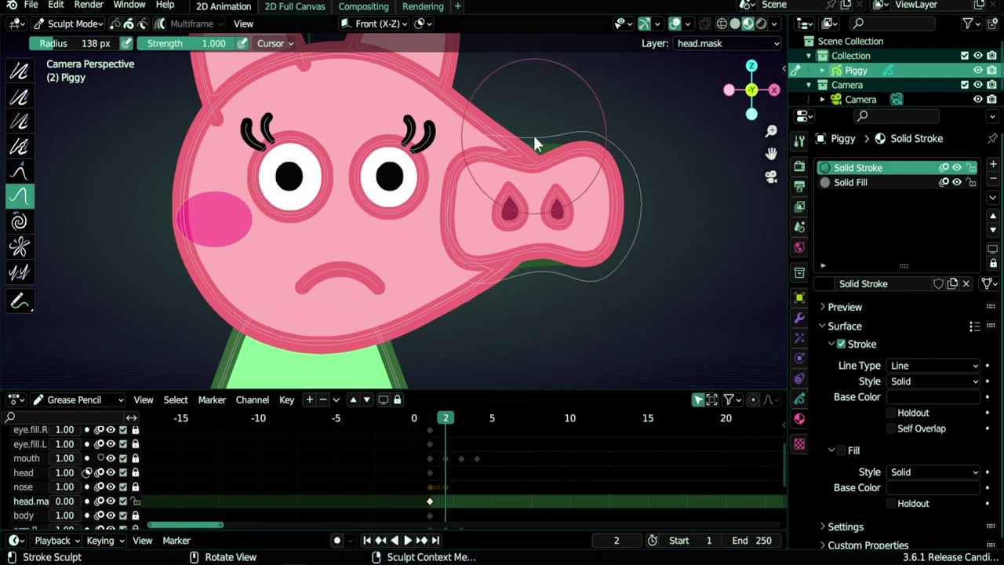
left_click_drag(611, 125, 639, 154)
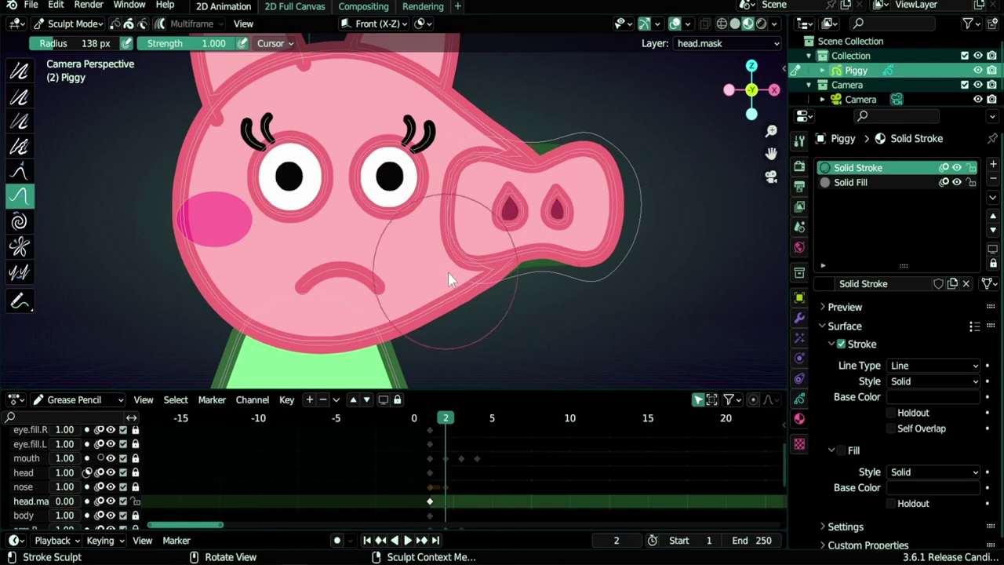
mouse_move(671, 231)
left_mouse_down()
mouse_move(661, 246)
mouse_move(595, 207)
left_mouse_up()
Step: Examine the snout and mask outlines in wireframe and solid shading, and return to Material Preview
scroll(595, 207, "up", 4)
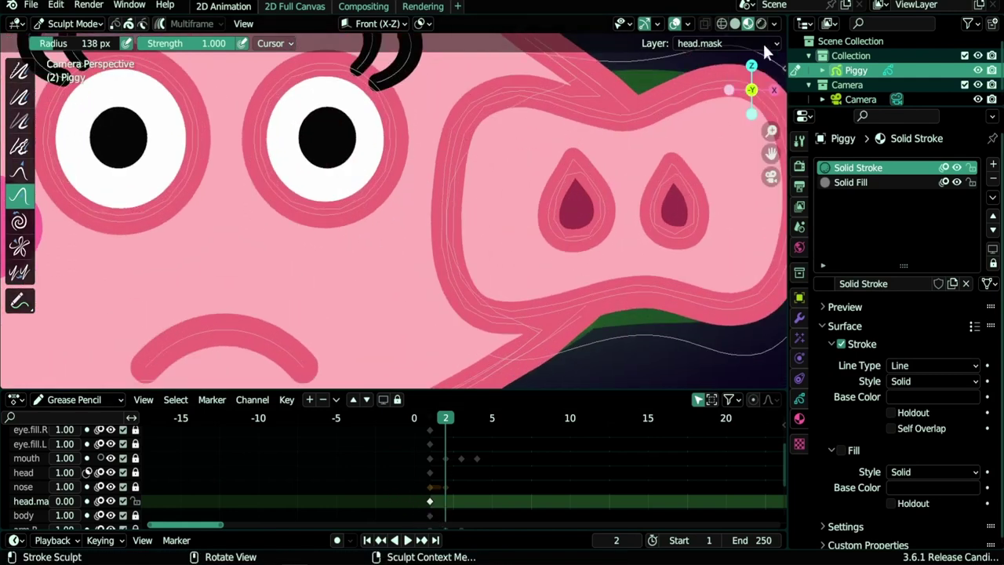
left_click(721, 22)
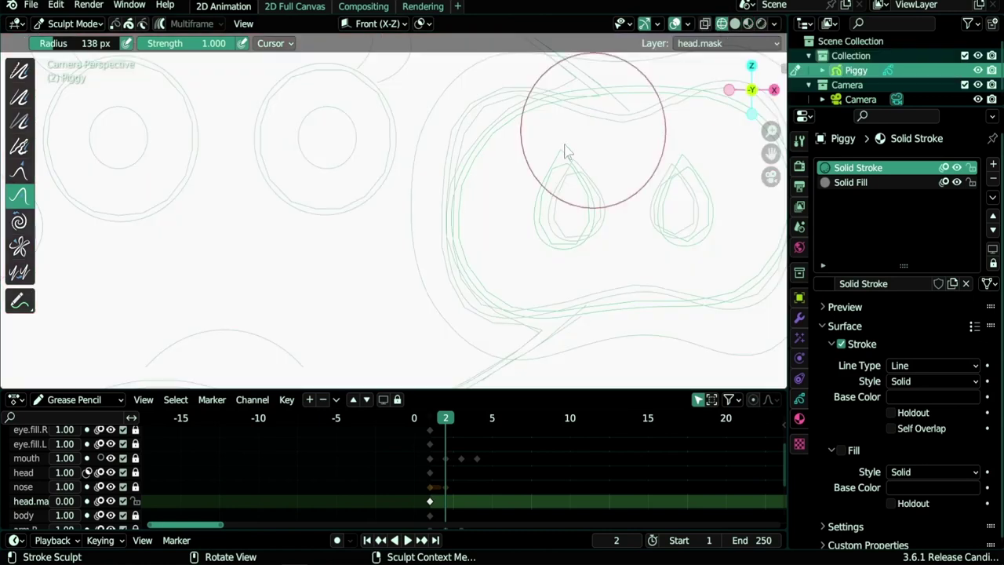
left_click(747, 23)
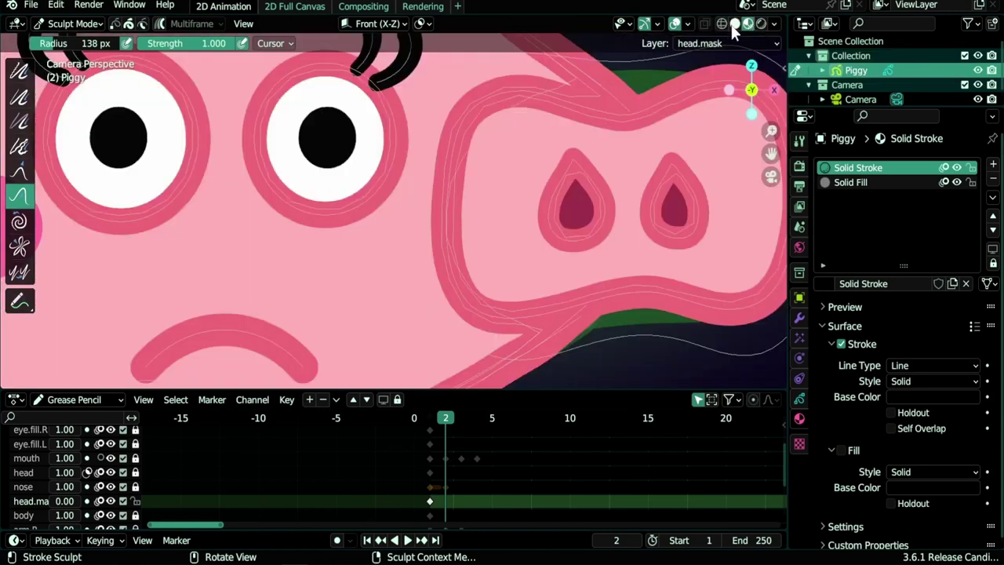
left_click(734, 23)
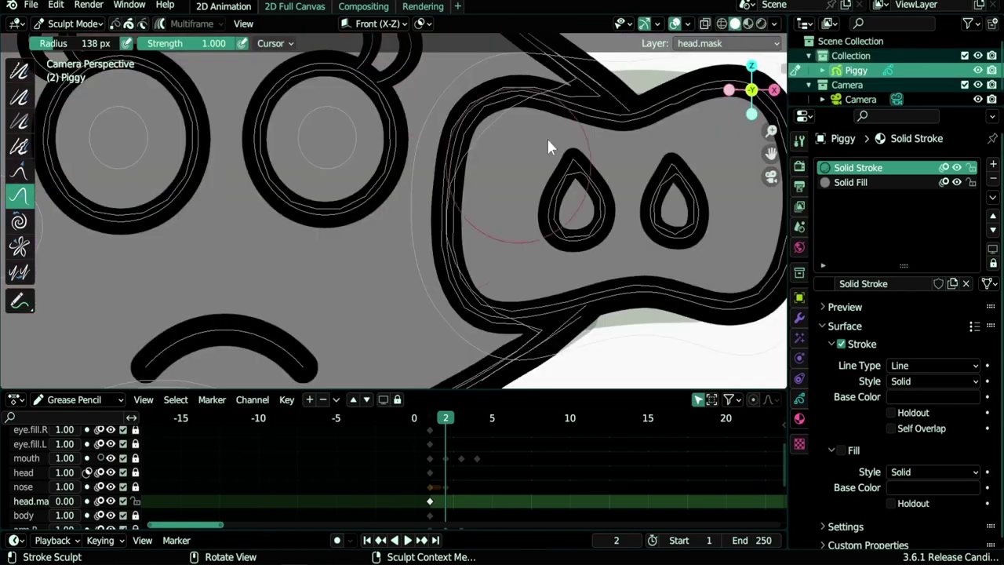
scroll(404, 221, "down", 2)
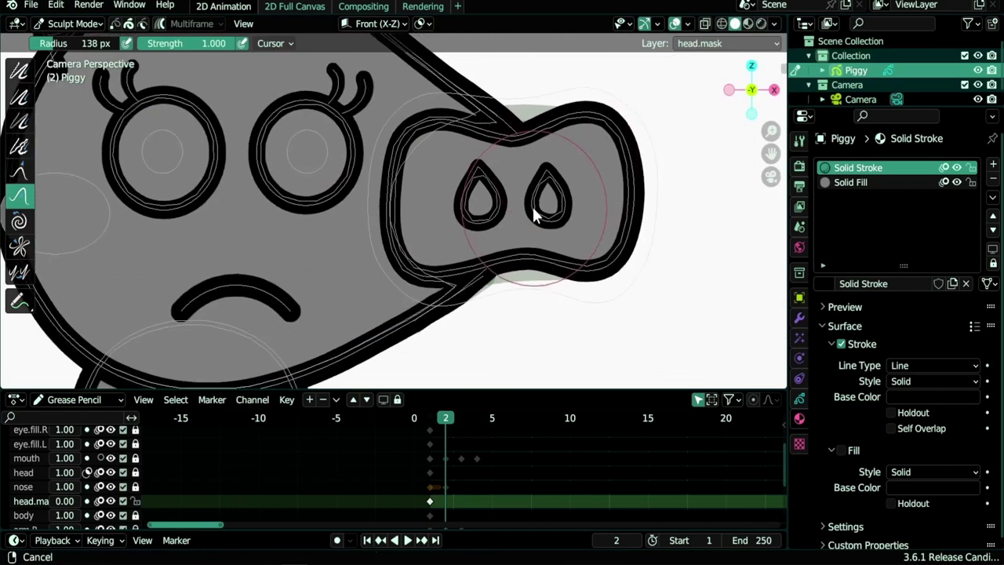
mouse_move(438, 417)
left_mouse_down()
mouse_move(432, 425)
mouse_move(443, 427)
left_mouse_up()
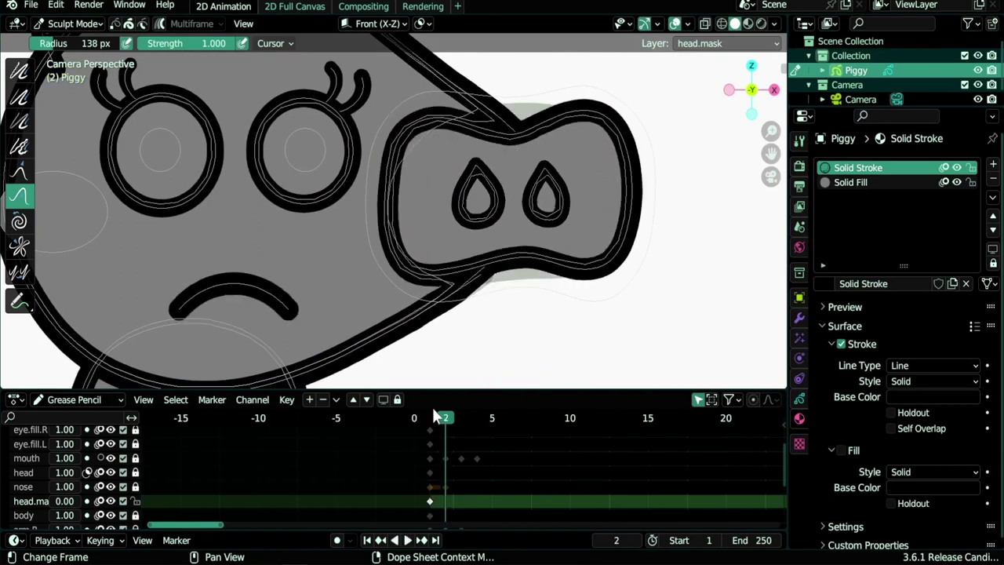
scroll(443, 338, "down", 2)
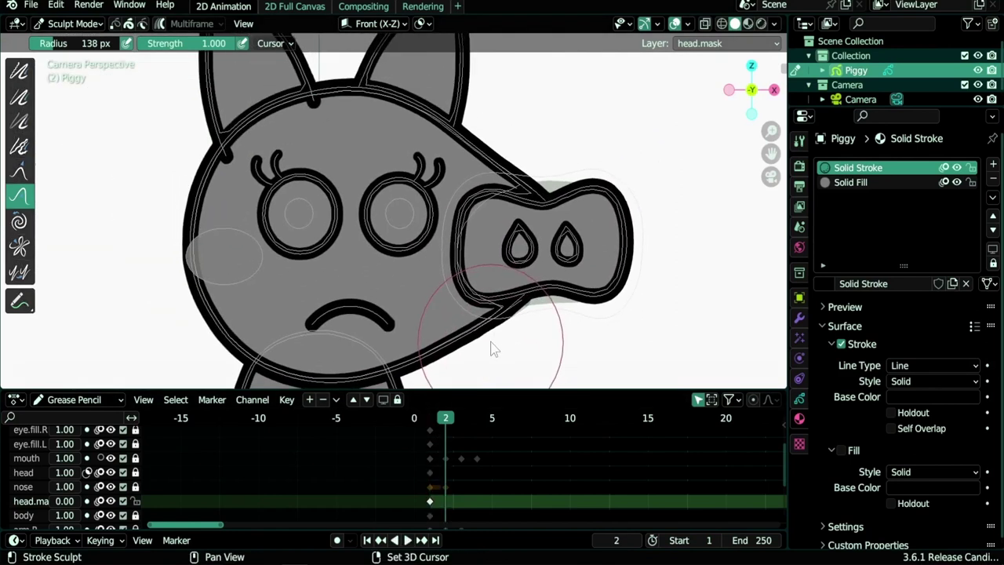
left_click(749, 23)
Step: Enlarge the viewport to fit the whole character and switch Piggy to Edit Mode
scroll(453, 288, "down", 2)
scroll(452, 288, "down", 3)
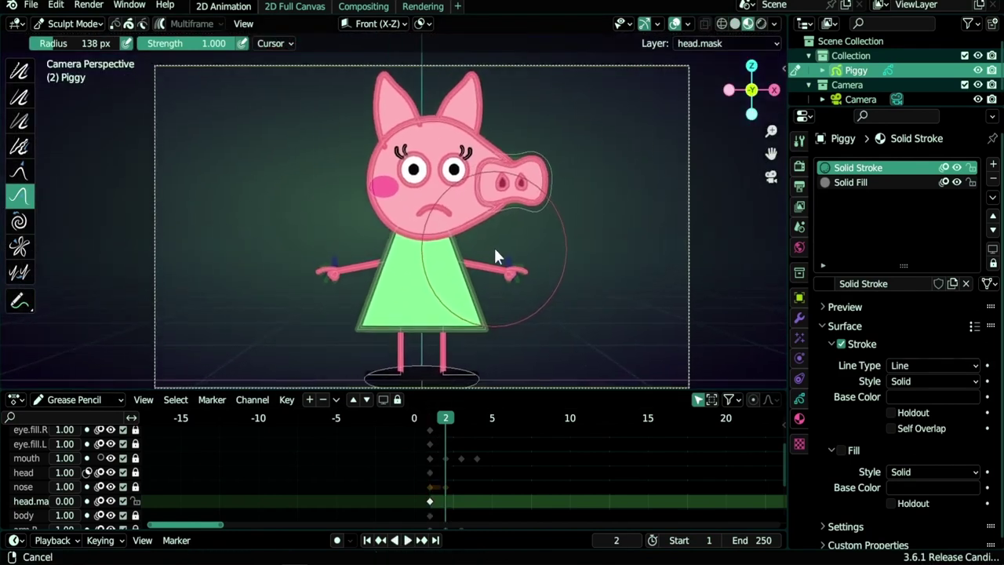
left_click_drag(515, 390, 515, 473)
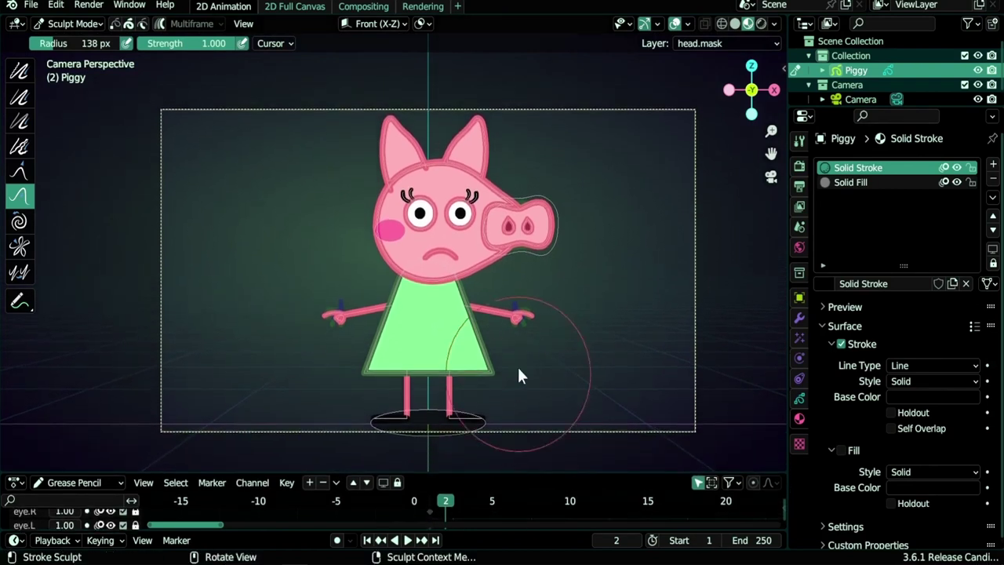
key("ctrl")
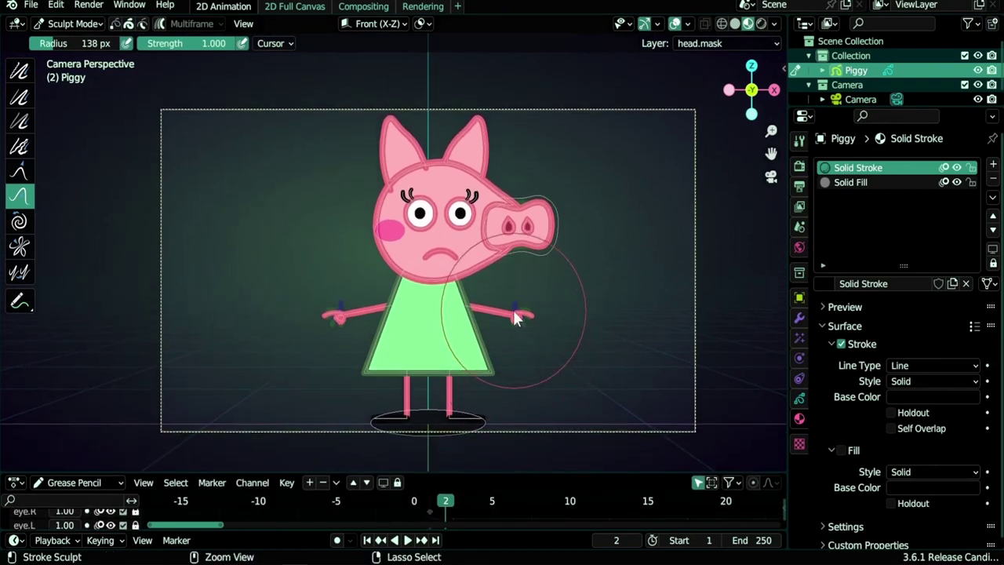
key("ctrl+Tab")
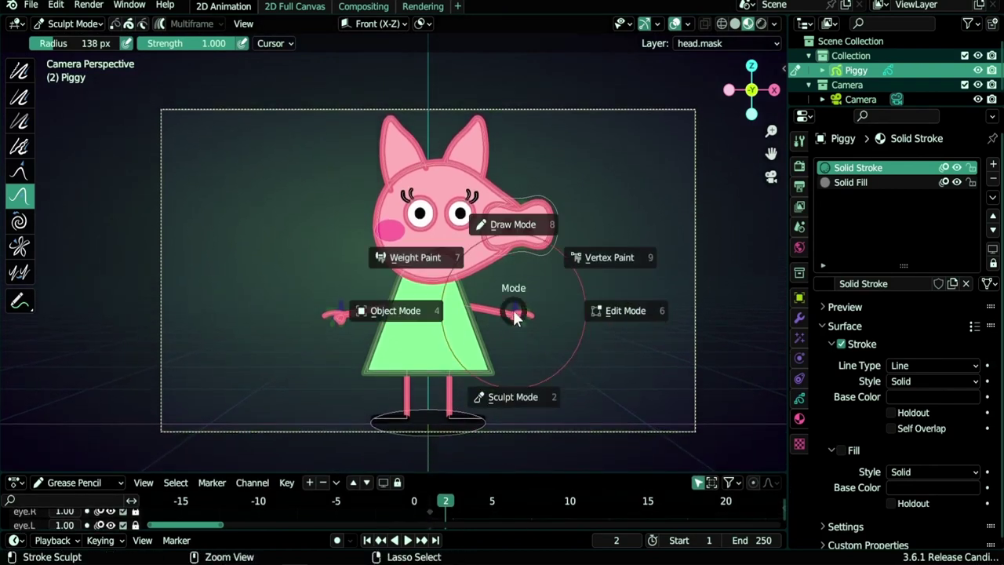
left_click(591, 308)
Step: Turn off Autolock Inactive Layers and select all of Piggy's stroke points
left_click(799, 398)
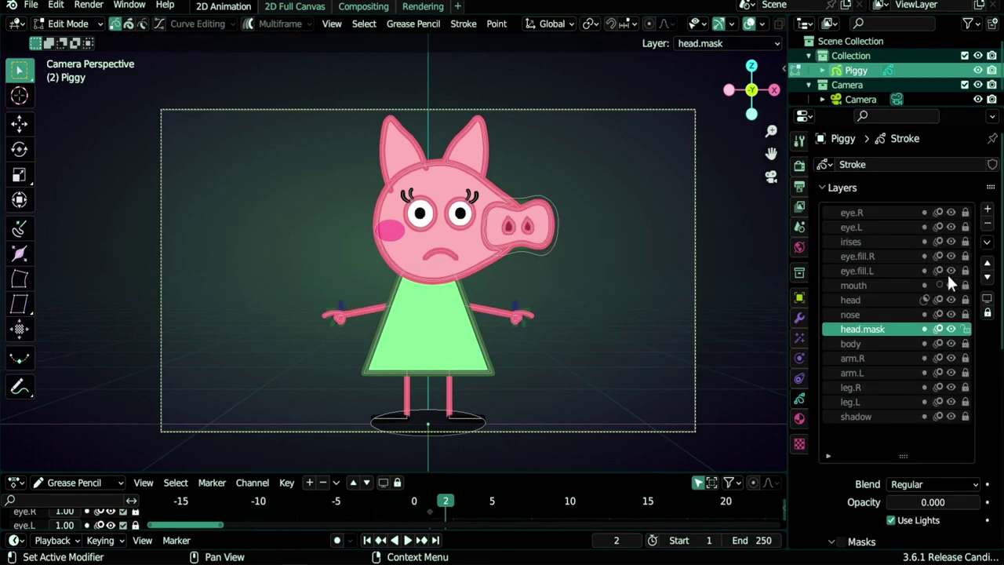
left_click(987, 243)
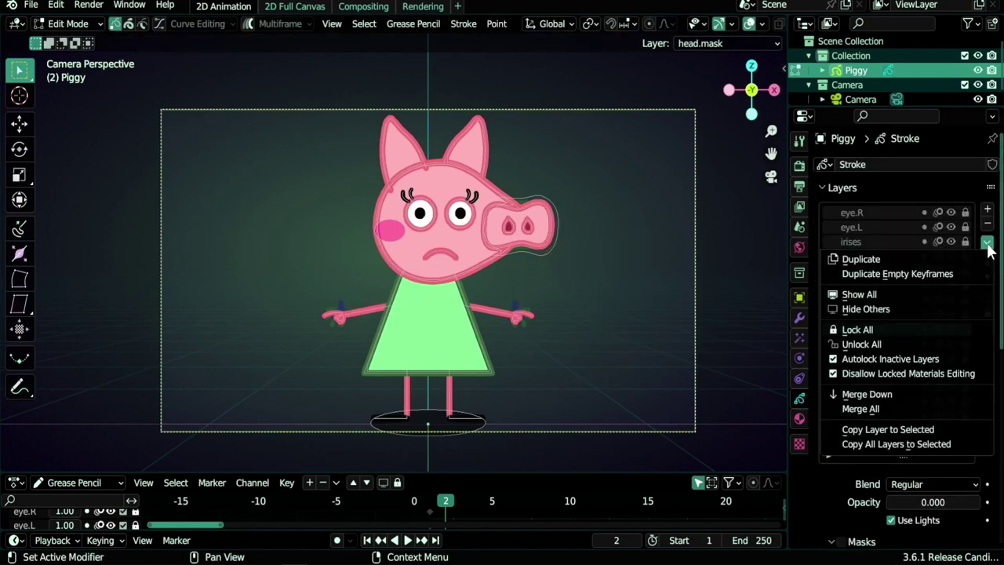
left_click(874, 362)
key("a")
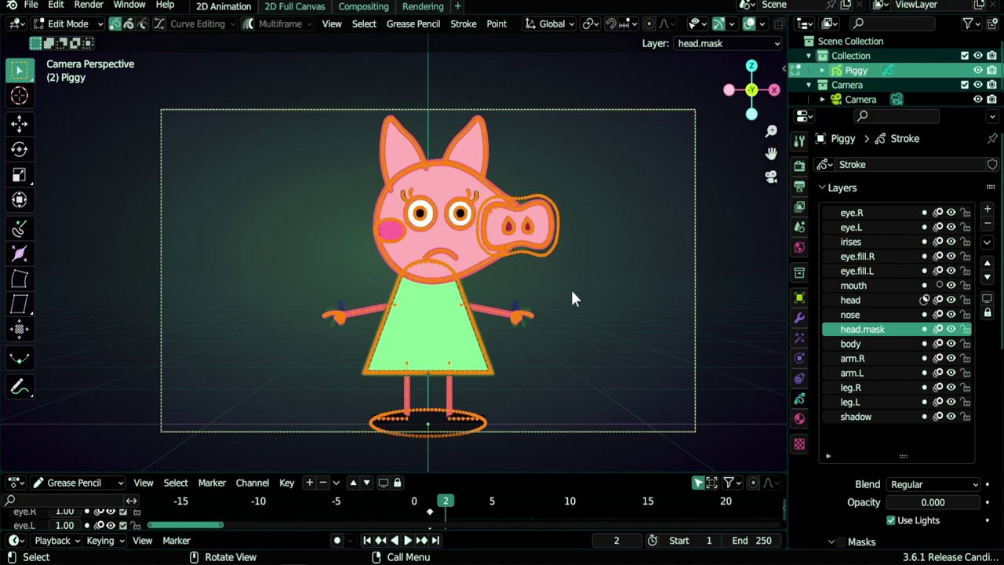
Step: Examine the density of the selected stroke points on the cheek and the eye
scroll(460, 257, "up", 8)
scroll(451, 239, "up", 4)
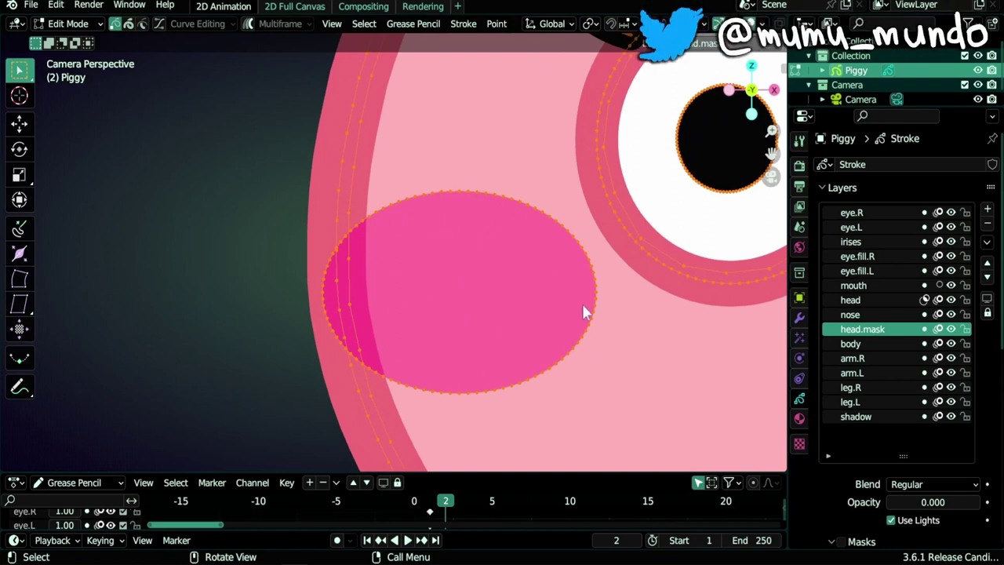
scroll(584, 266, "down", 5)
middle_click_drag(589, 224, 488, 264, "shift")
scroll(487, 235, "up", 6)
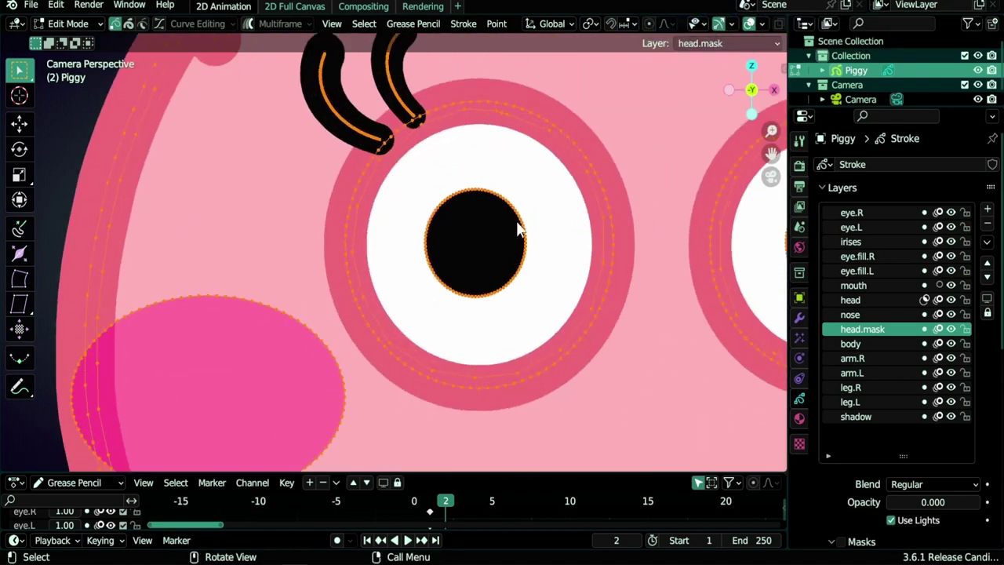
Step: Turn on Multiframe editing for Piggy's selected strokes, with the whole character and all keyframed mouth drawings in view
scroll(515, 231, "down", 6)
middle_click_drag(432, 203, 508, 127, "shift")
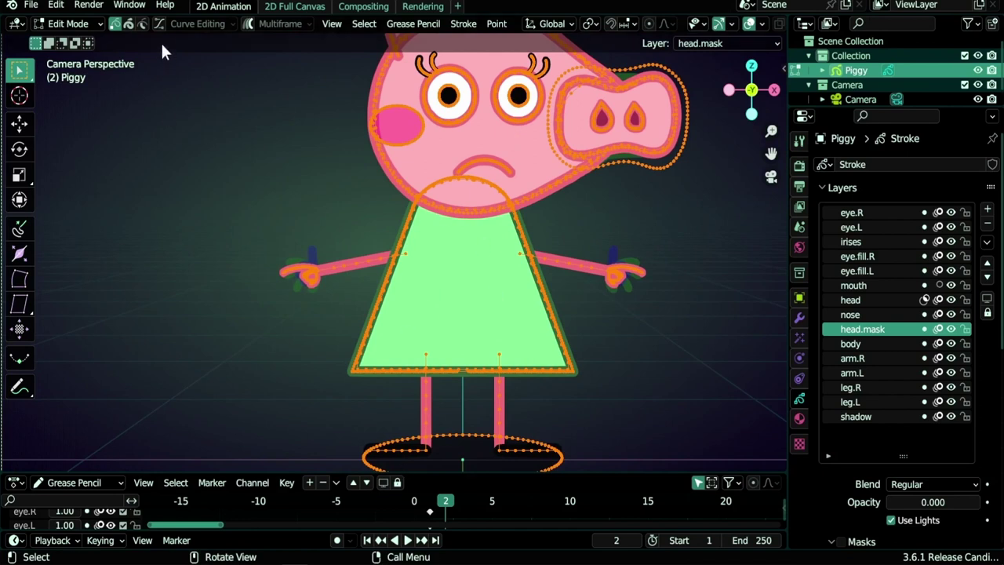
left_click(248, 23)
left_click_drag(376, 474, 377, 293)
middle_click_drag(377, 448, 348, 378)
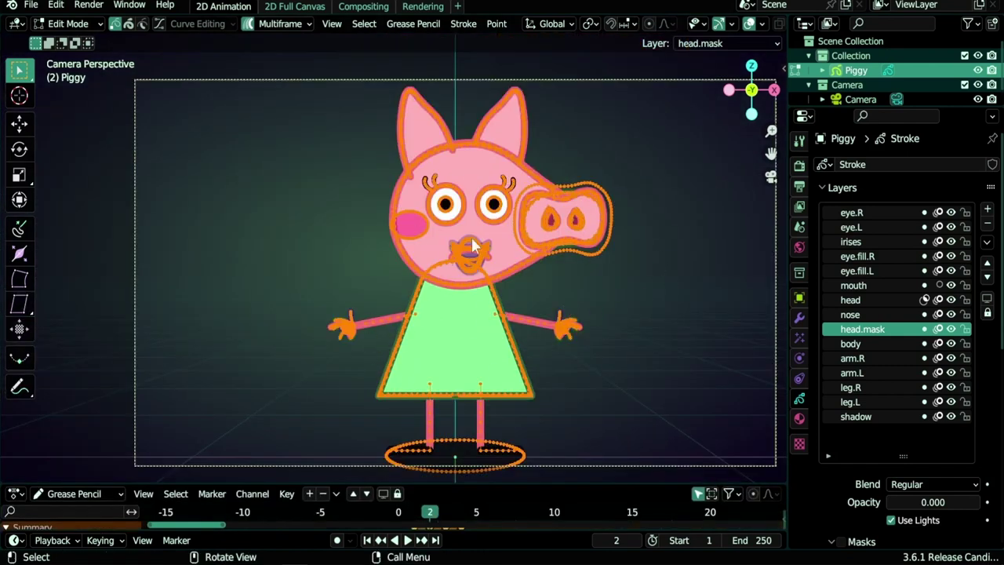
Step: Simplify all selected strokes with Sample, using a length of 0.010
left_click(463, 24)
mouse_move(480, 57)
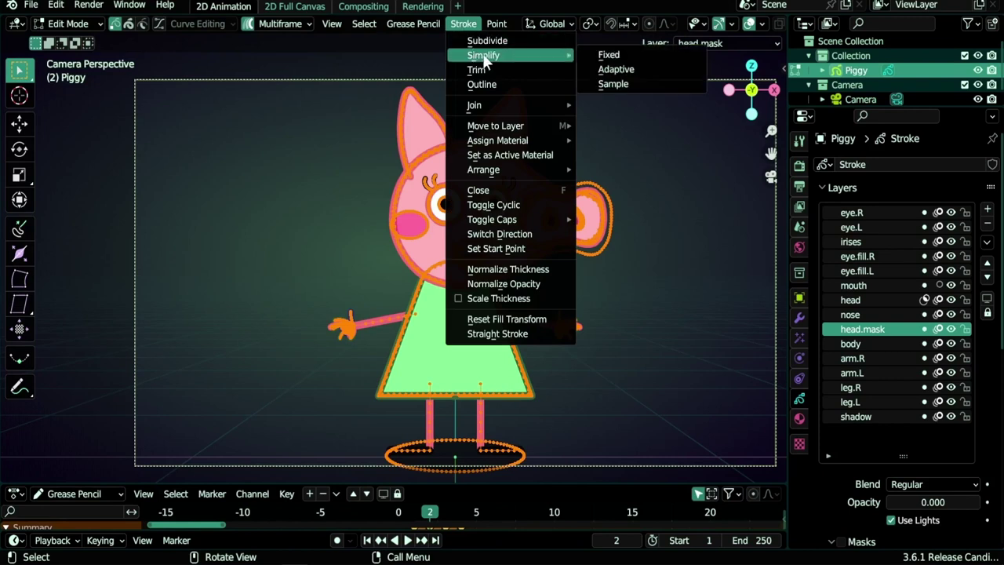
left_click(613, 84)
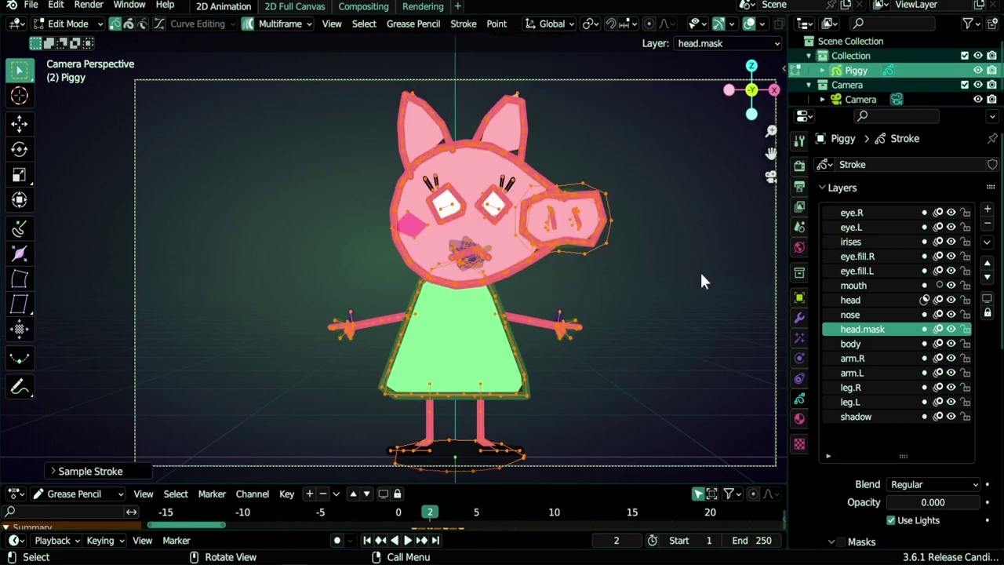
left_click(55, 469)
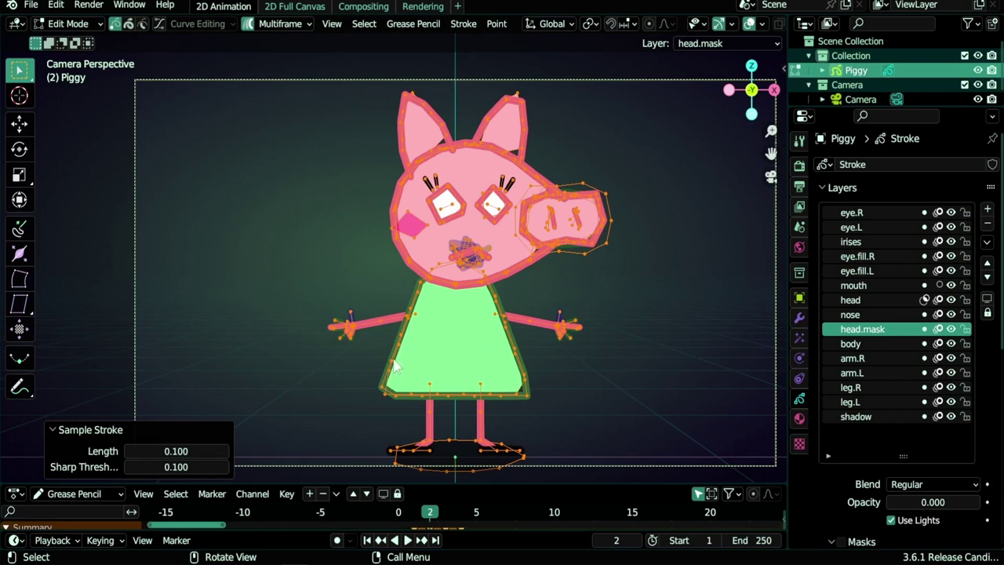
left_click(129, 452)
left_click(129, 452)
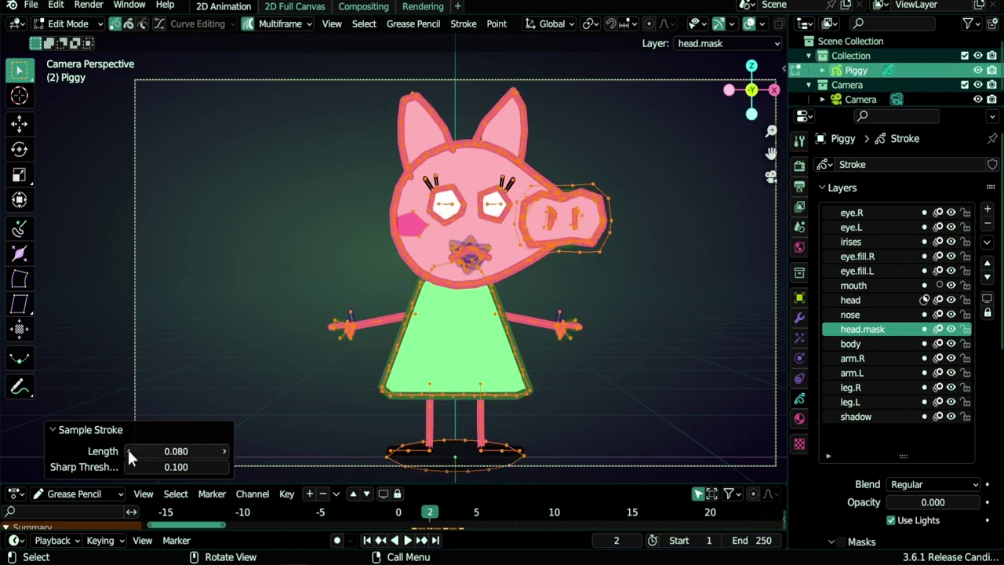
left_click(130, 451)
left_click(130, 452)
left_click(128, 452)
left_click(129, 452)
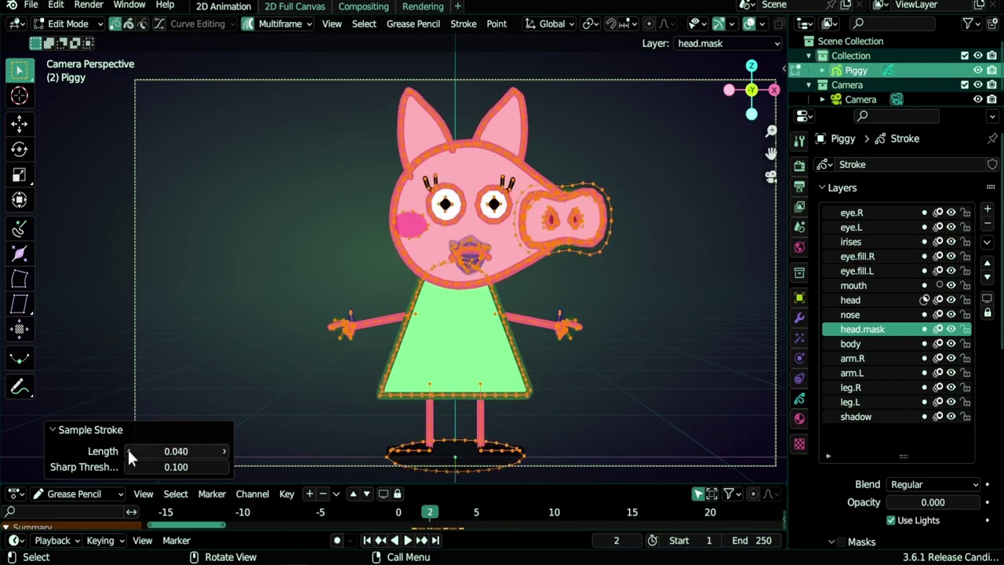
left_click(128, 451)
left_click(129, 452)
left_click(128, 452)
Step: Check the resampled points around the eyes, ears and snout, and turn off Multiframe editing
scroll(352, 325, "up", 5)
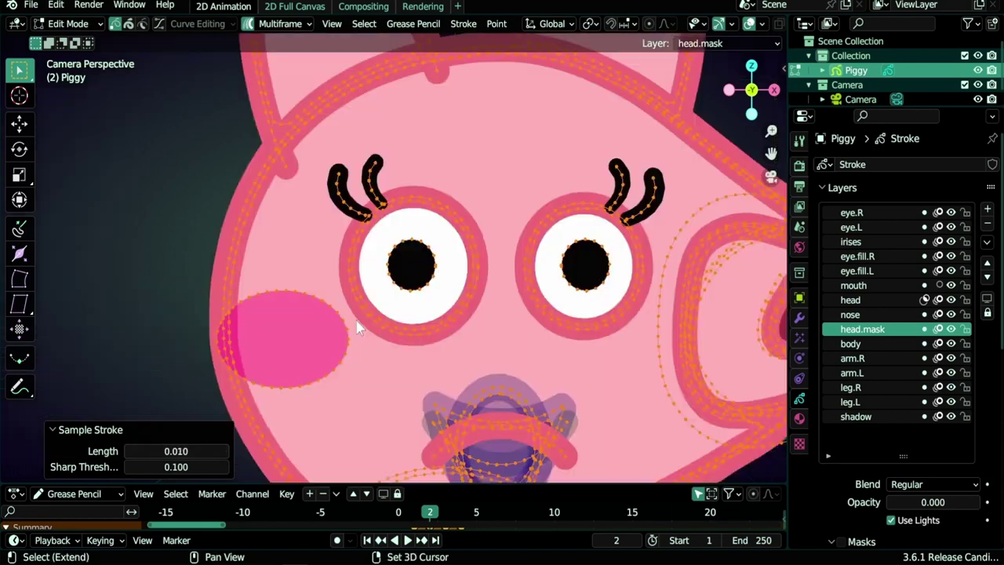
scroll(369, 255, "up", 3, "shift")
scroll(371, 255, "up", 2)
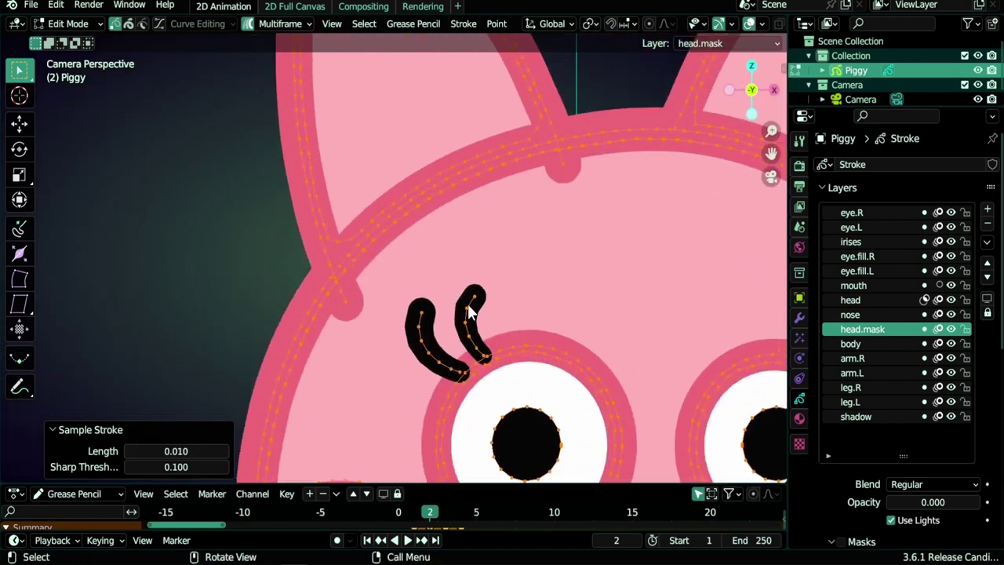
middle_click_drag(653, 277, 358, 137, "shift")
middle_click_drag(427, 297, 395, 156, "shift")
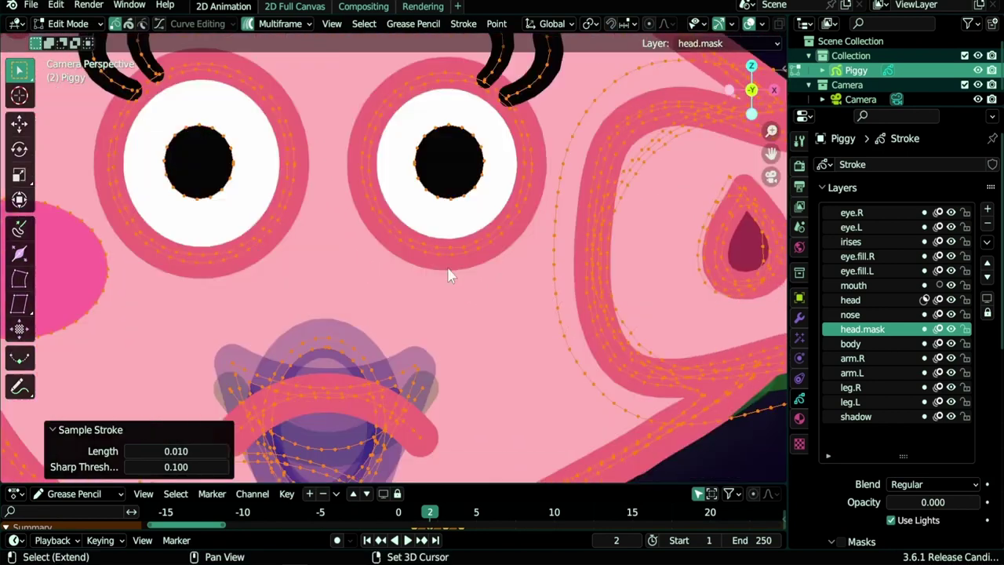
middle_click_drag(592, 297, 455, 258, "shift")
middle_click_drag(521, 152, 466, 280, "ctrl")
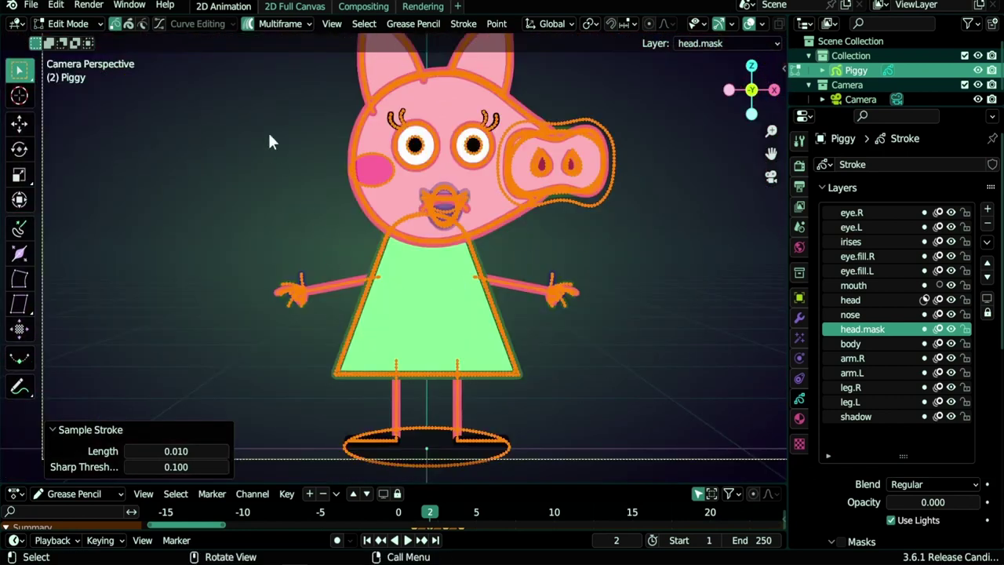
left_click(248, 23)
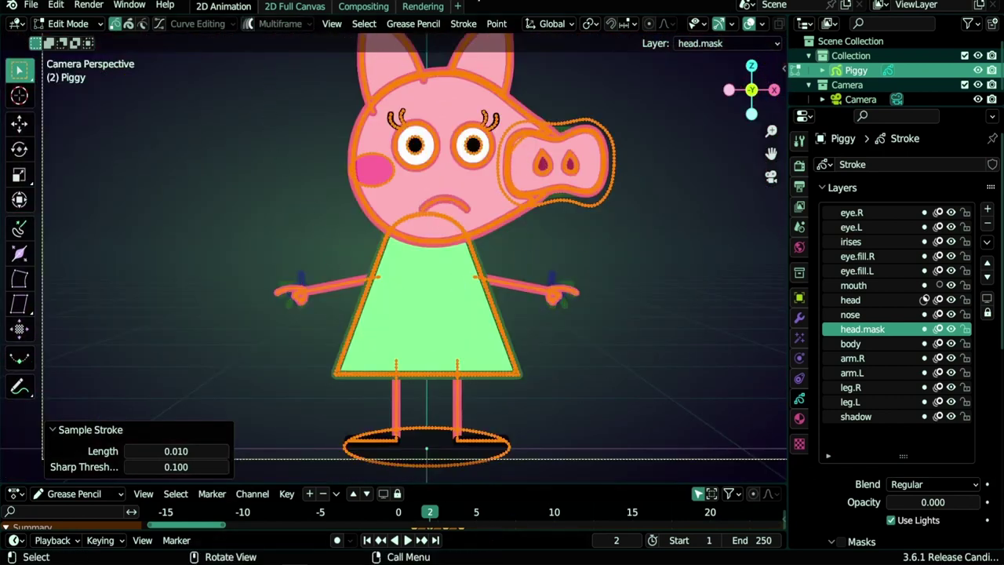
scroll(438, 341, "up", 7)
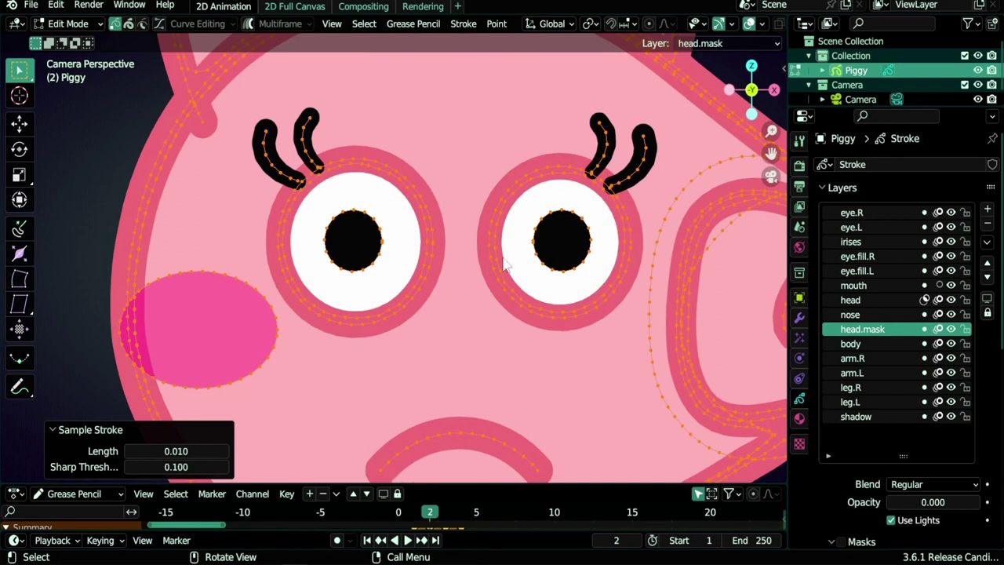
Step: Lock all layers except eye.R, eye.L, eye.fill.R and eye.fill.L
left_click_drag(379, 485, 379, 333)
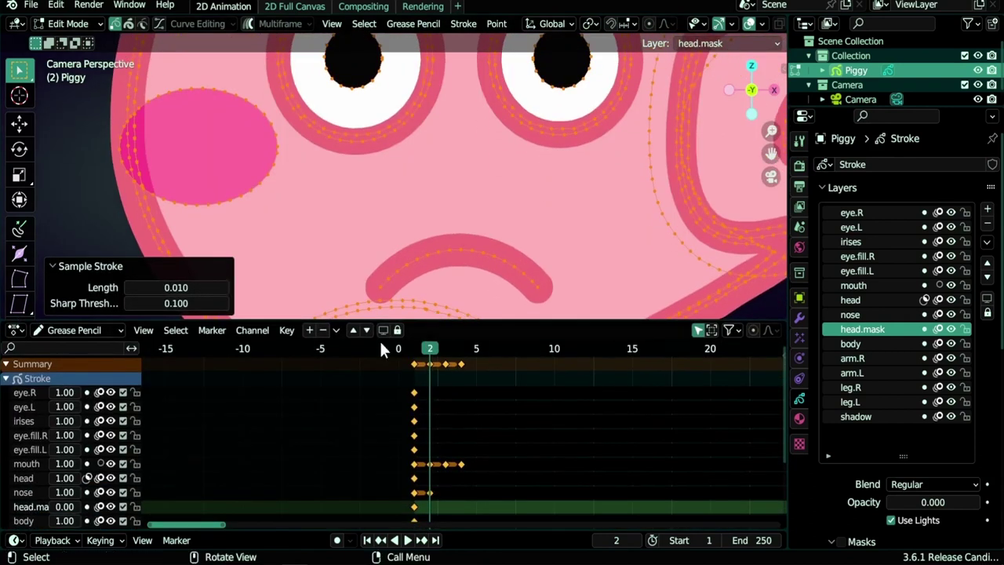
left_click(33, 392)
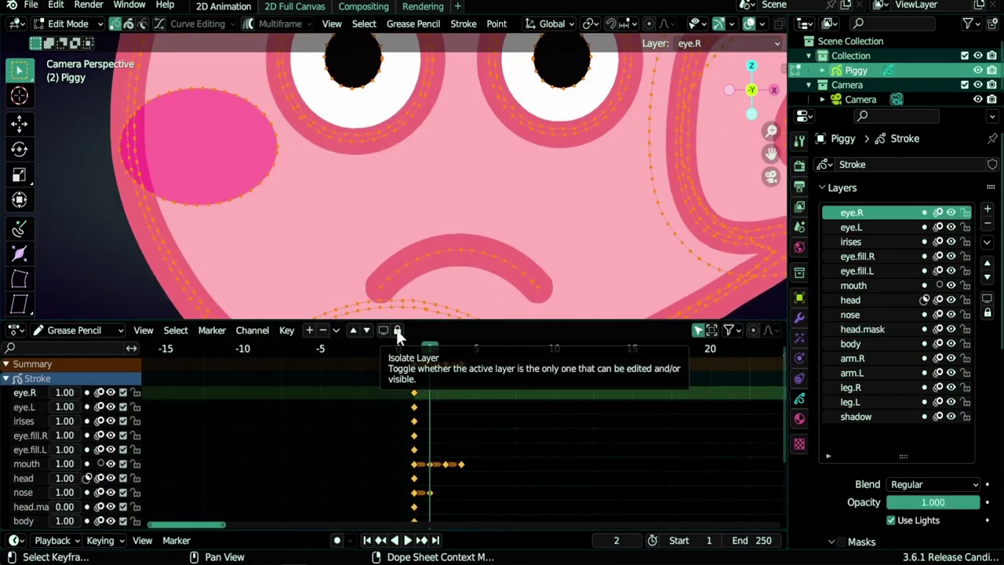
left_click(397, 330)
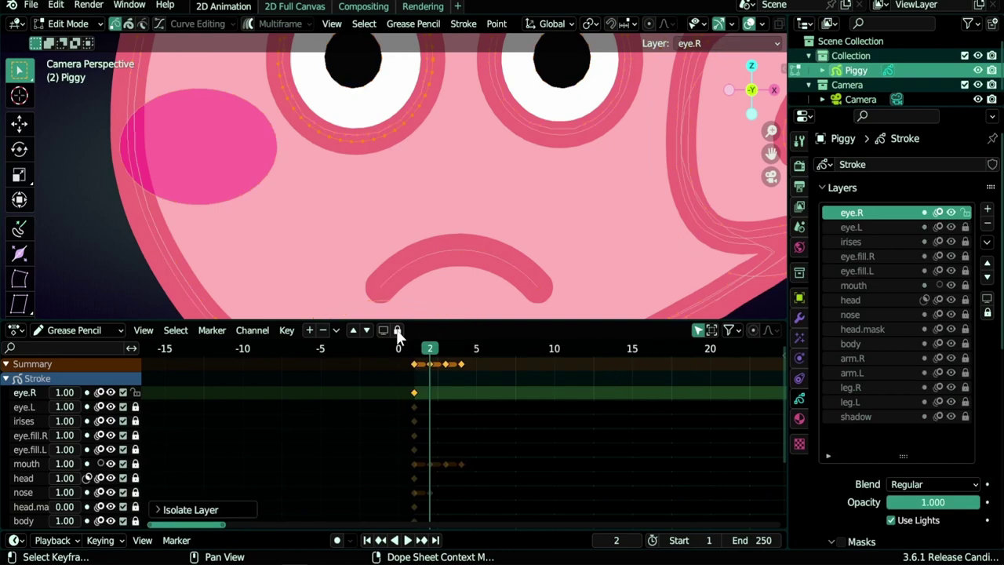
left_click(135, 406)
left_click(134, 435)
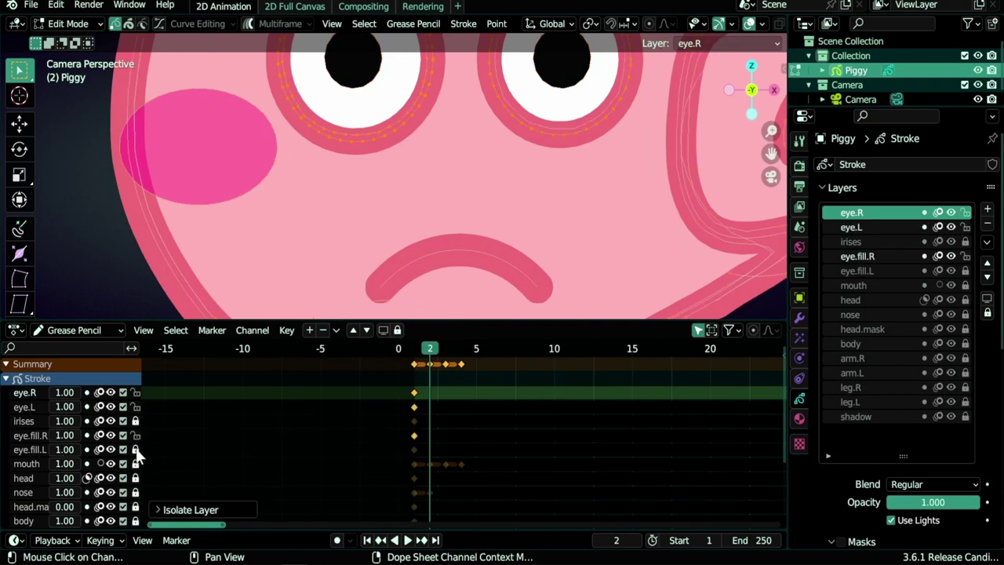
left_click(135, 450)
Step: Move the playhead to frame 47 and check the scene's frame rate in the output settings
scroll(424, 255, "down", 3)
middle_click_drag(424, 255, 395, 318, "shift")
left_click_drag(461, 347, 570, 347)
middle_click_drag(633, 428, 467, 442)
left_click(799, 166)
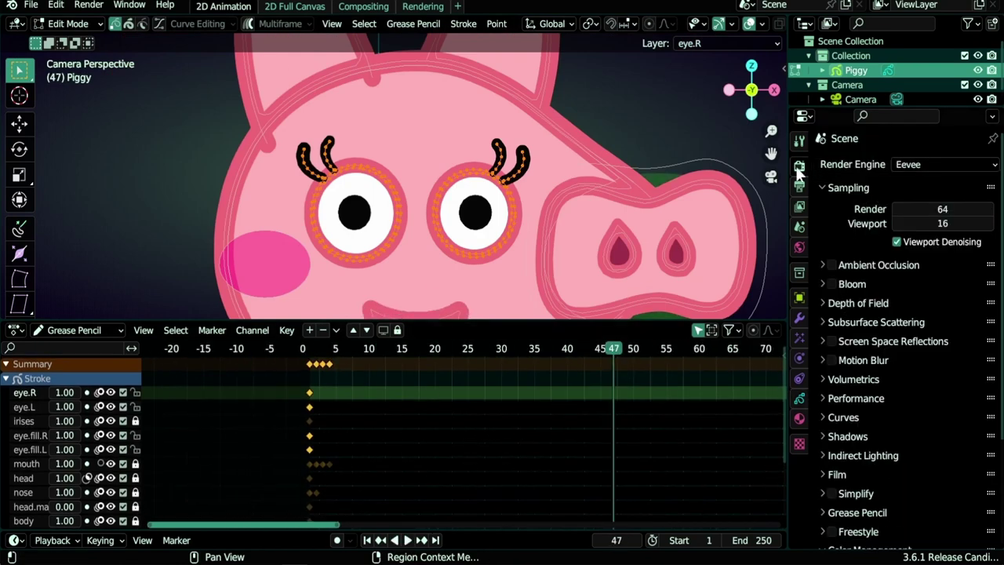
left_click(799, 187)
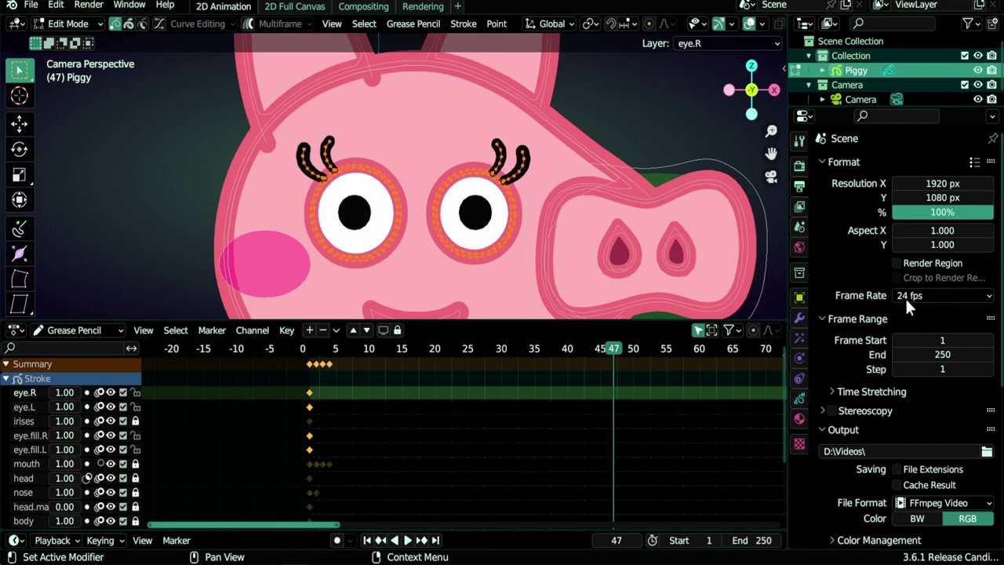
left_click_drag(613, 351, 622, 351)
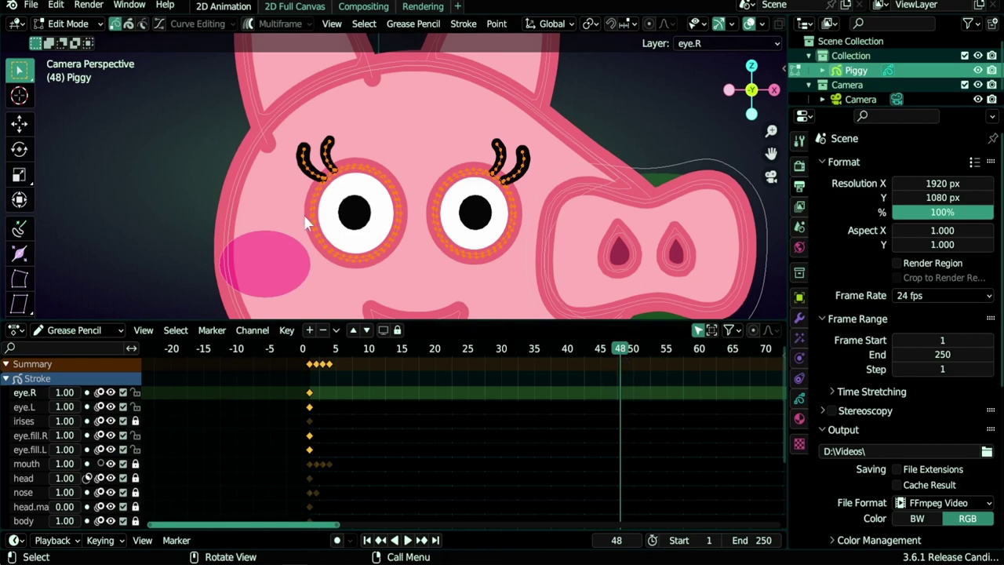
left_click_drag(615, 350, 616, 351)
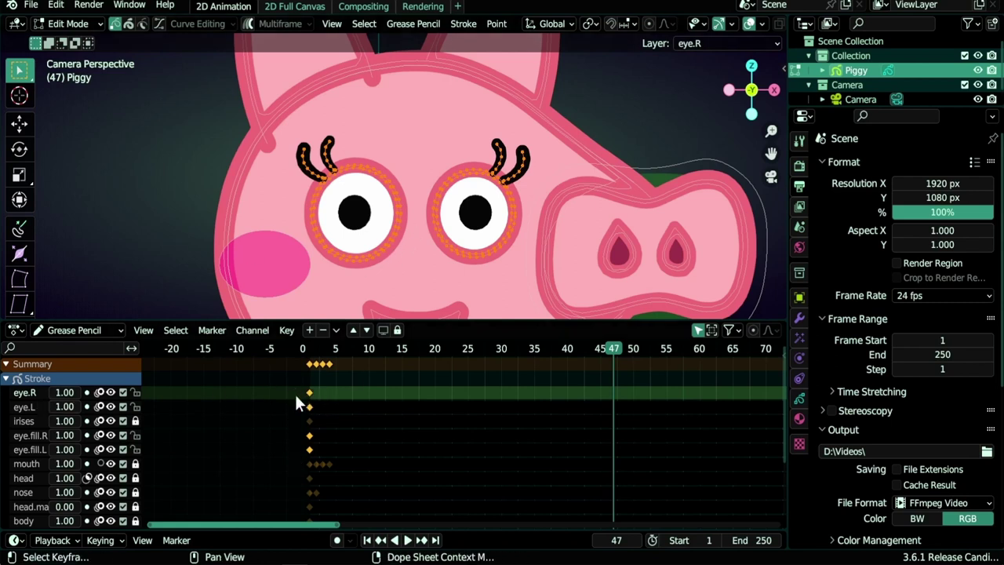
Step: Duplicate the eye keyframes to frame 47 and scale both eyes' outlines and fills there to about 0.244 along Z
key("shift+d")
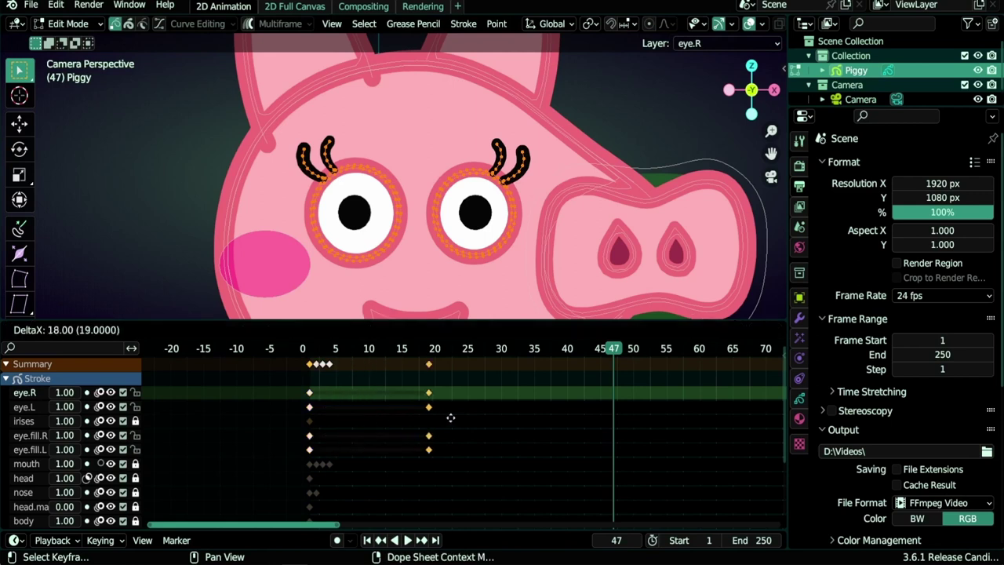
left_click(622, 414)
left_click_drag(365, 136, 450, 181)
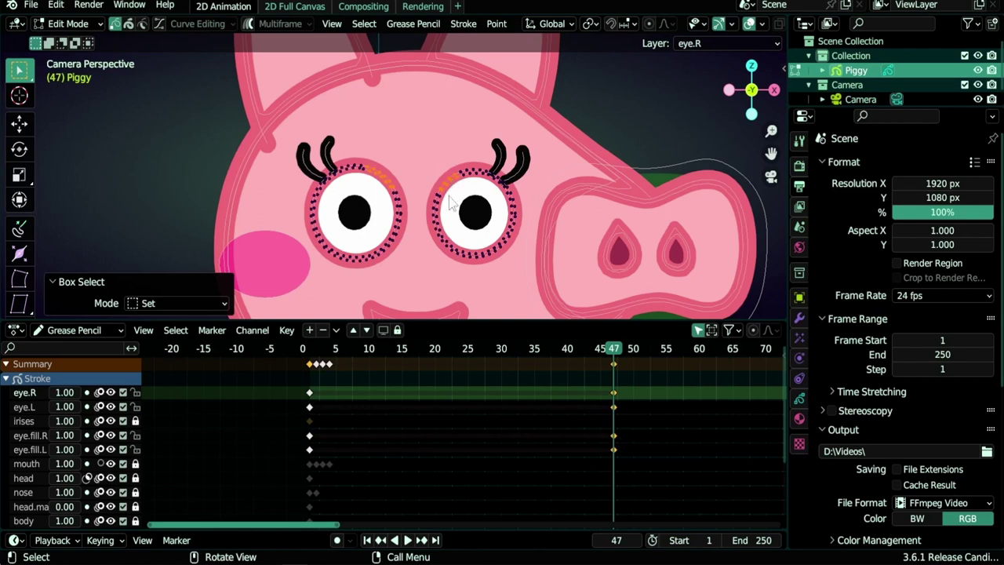
key("ctrl+l")
key("s")
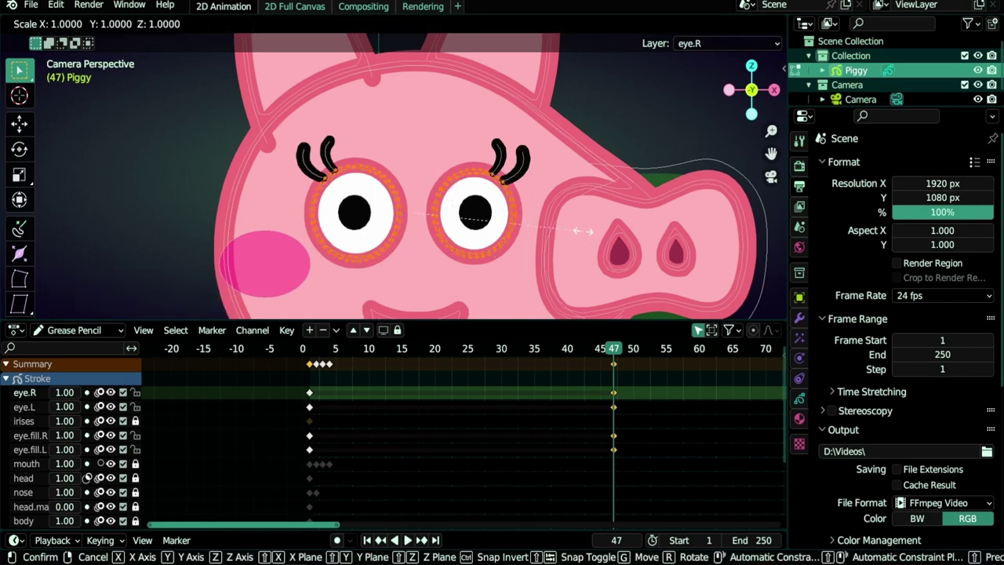
key("z")
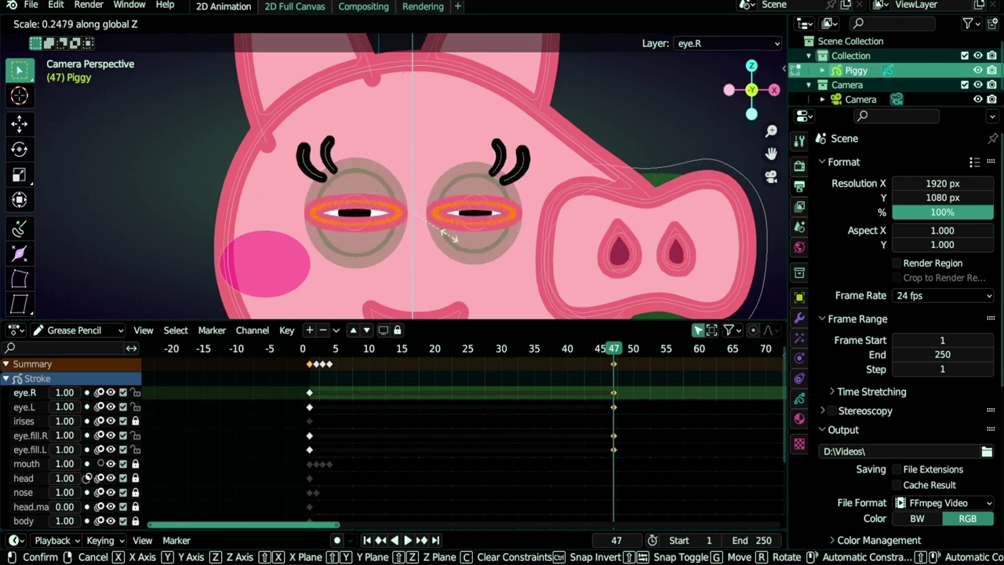
left_click(449, 234)
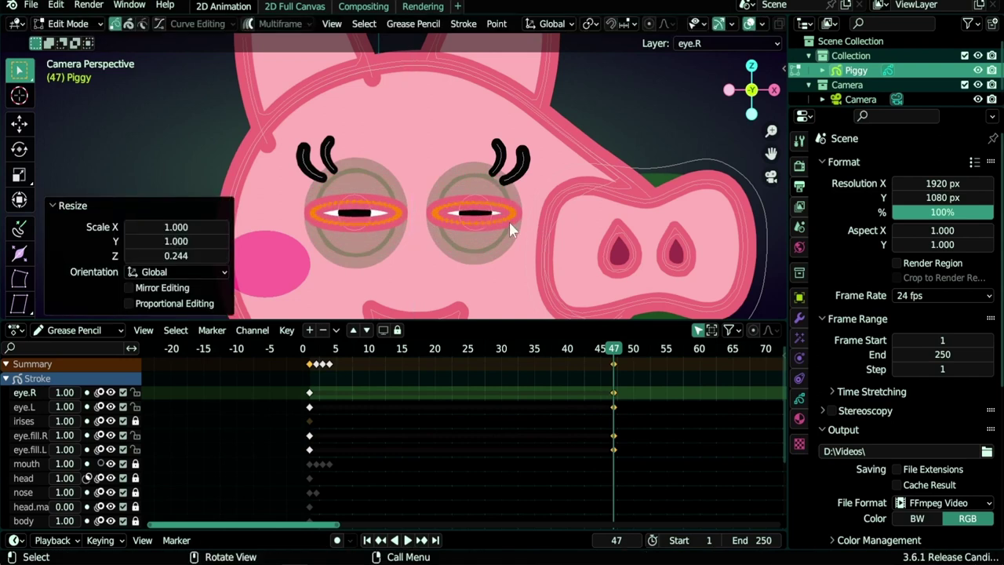
Step: Lower the outer eyelash of the snout-side eye to the flattened eye's corner and rotate it about 17.6°
scroll(505, 248, "up", 3)
left_click(569, 151)
middle_click_drag(498, 206, 539, 204, "shift")
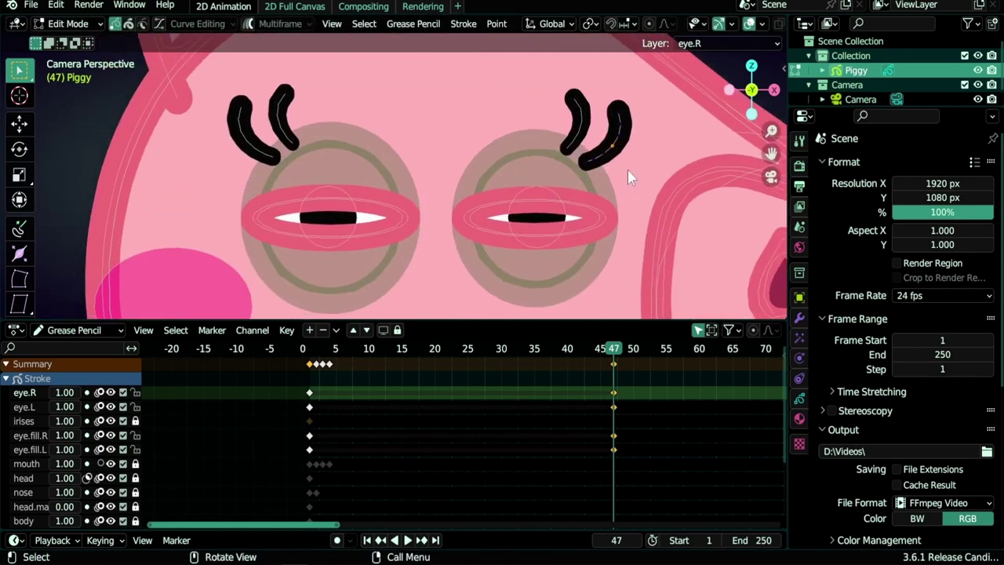
key("l")
key("g")
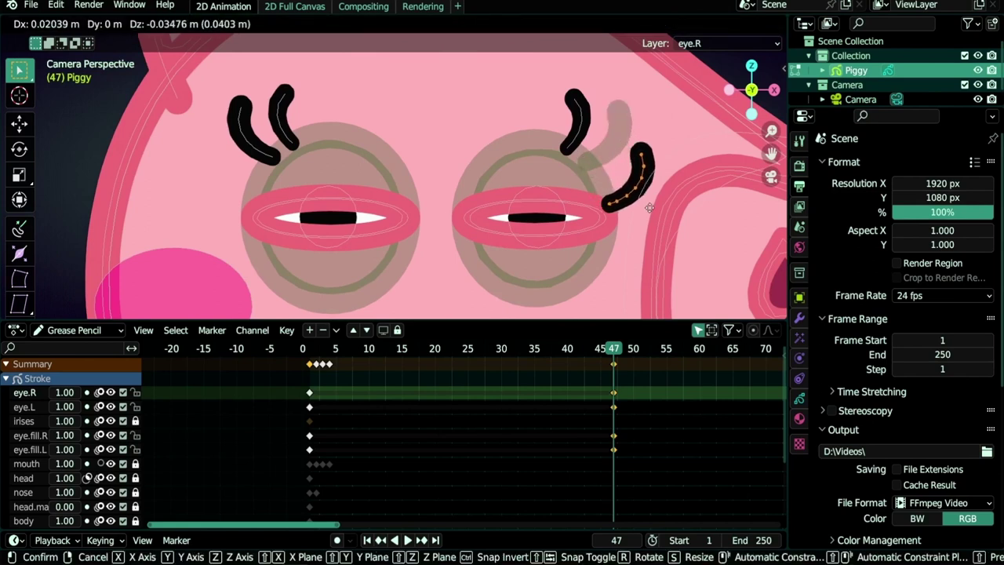
left_click(659, 217)
key("r")
left_click(662, 250)
key("g")
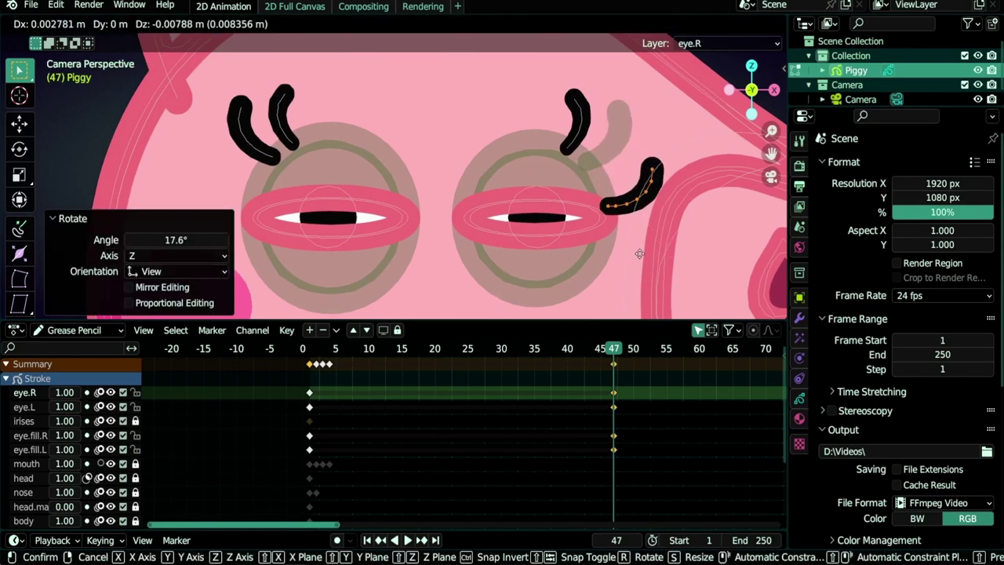
left_click(639, 254)
Step: Rotate the outer eyelash of the cheek-side eye about -21.2° and lower it to the flattened eye's outer corner
middle_click_drag(640, 253, 734, 243, "shift")
left_click(371, 146)
key("r")
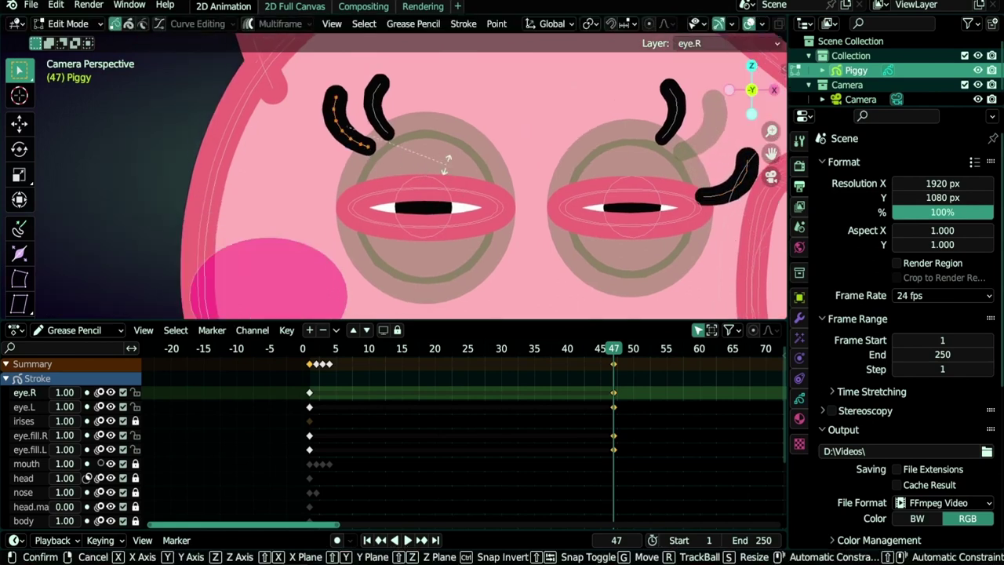
left_click(496, 140)
key("g")
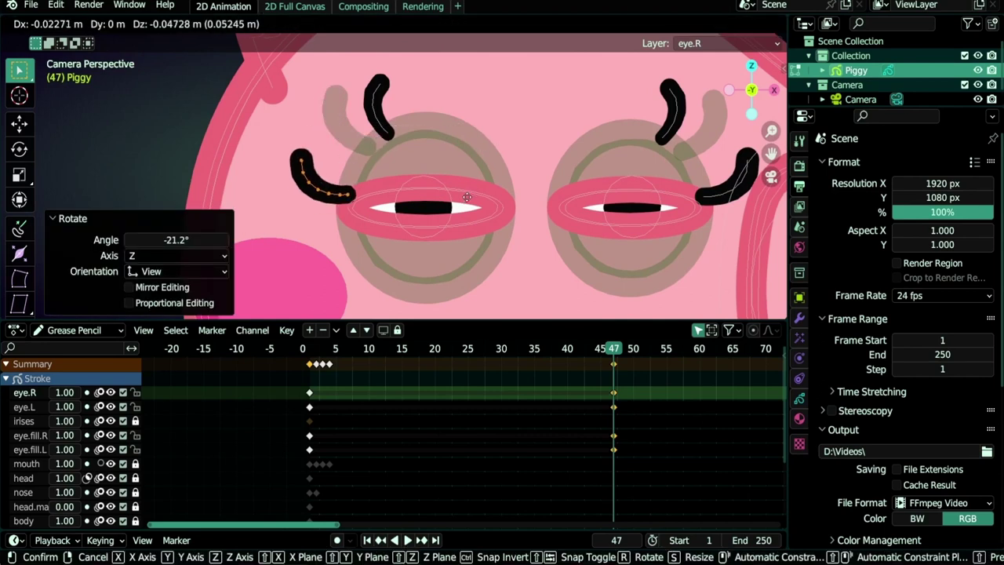
left_click(467, 197)
Step: Rotate the cheek-side eye's inner eyelash outward and move it about -0.024 m in X and -0.051 m in Z onto the flattened eye
left_click(387, 133)
key("l")
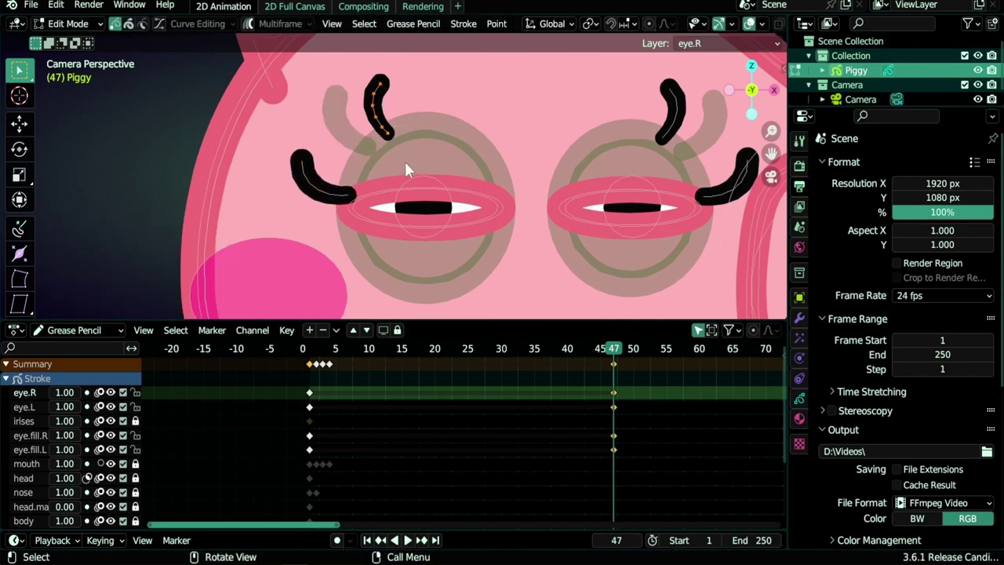
key("r")
left_click(428, 163)
key("g")
left_click(407, 217)
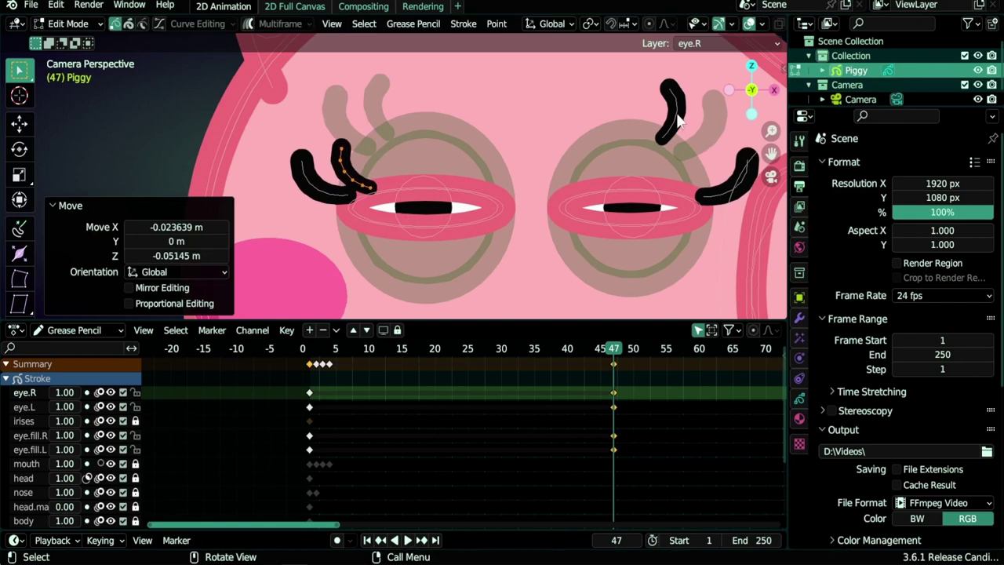
Step: Rotate the snout-side eye's inner eyelash about 28.8°, lower it onto the flattened eye, and move the playhead to frame 43
left_click(678, 118)
key("r")
left_click(622, 125)
key("g")
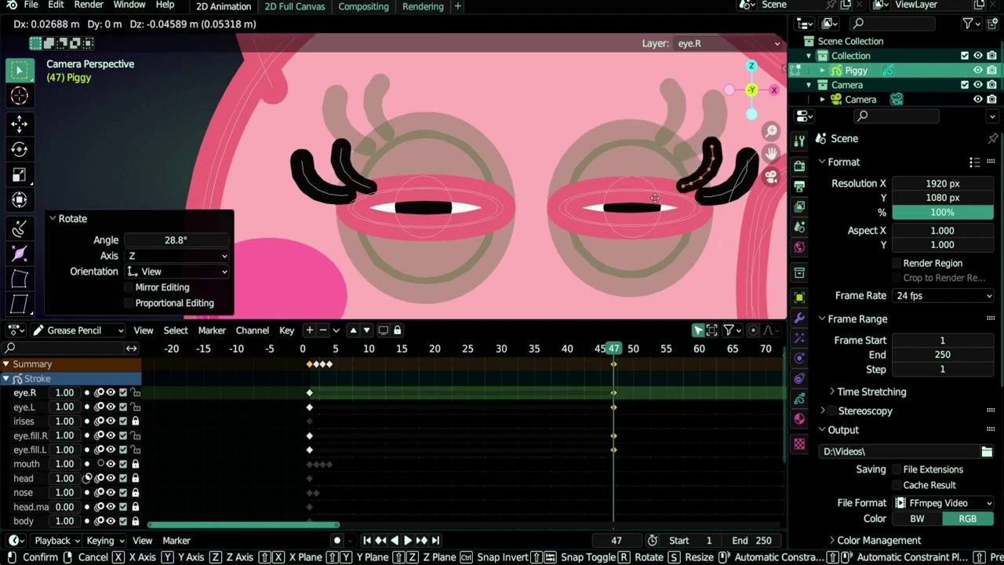
left_click(652, 184)
left_click_drag(614, 356, 587, 373)
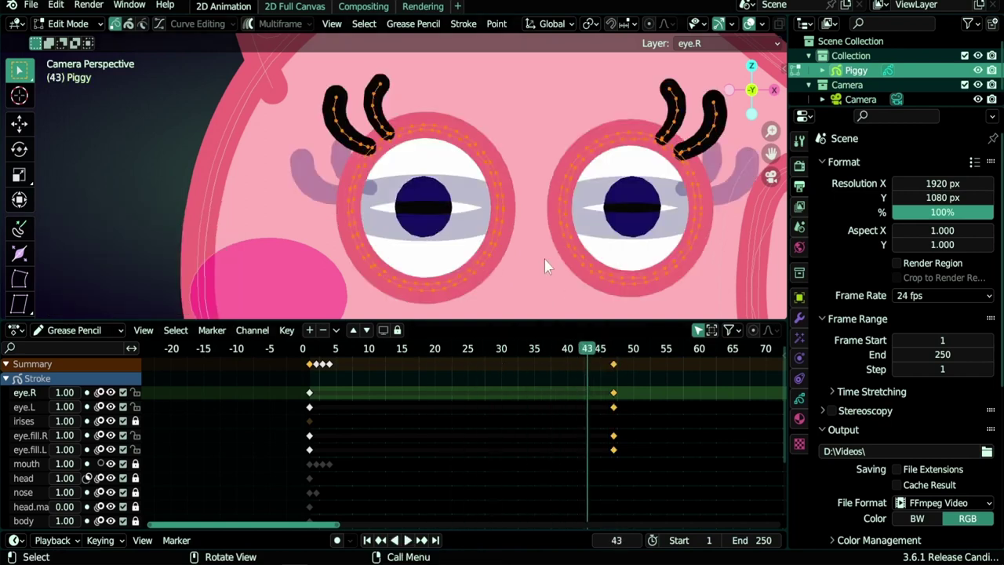
Step: Interpolate the sequence between the frame 1 and frame 47 keyframes across all layers with a step of 1
key("shift")
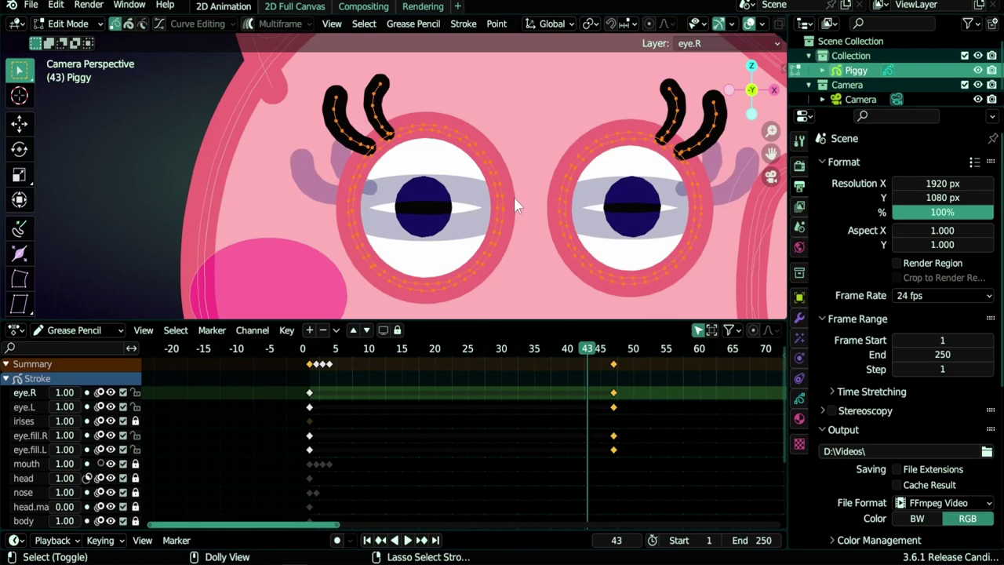
key("ctrl+shift+e")
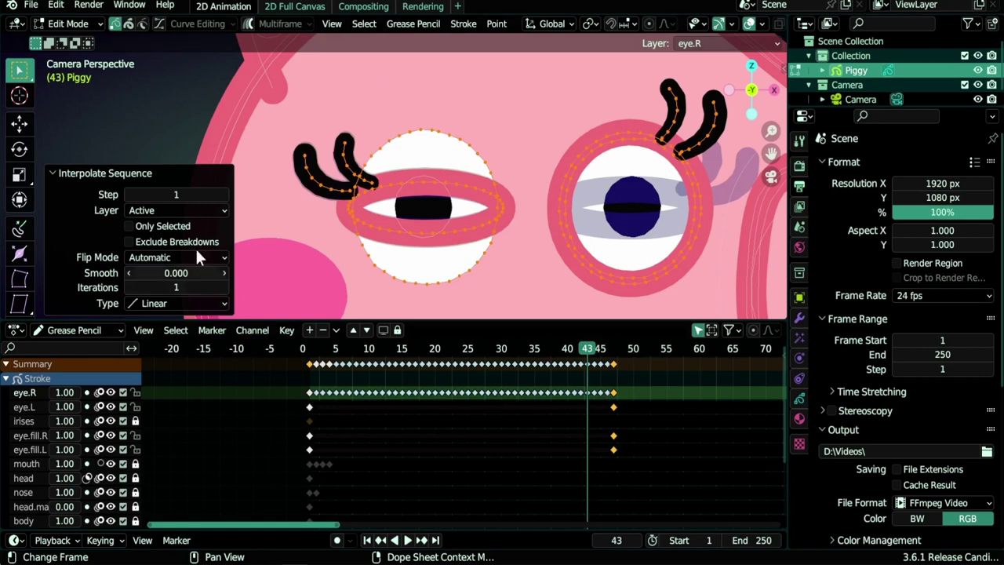
left_click(53, 172)
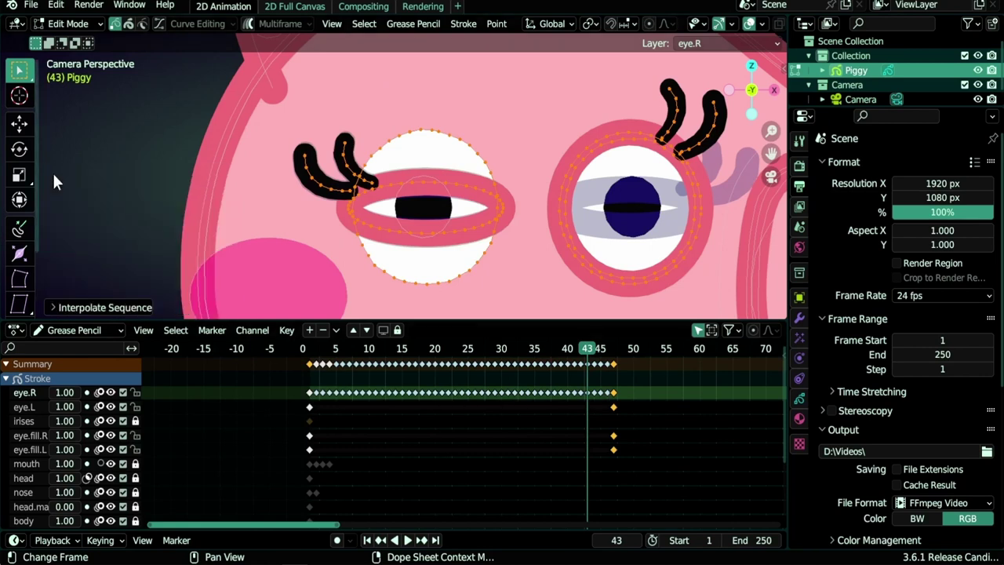
left_click(52, 308)
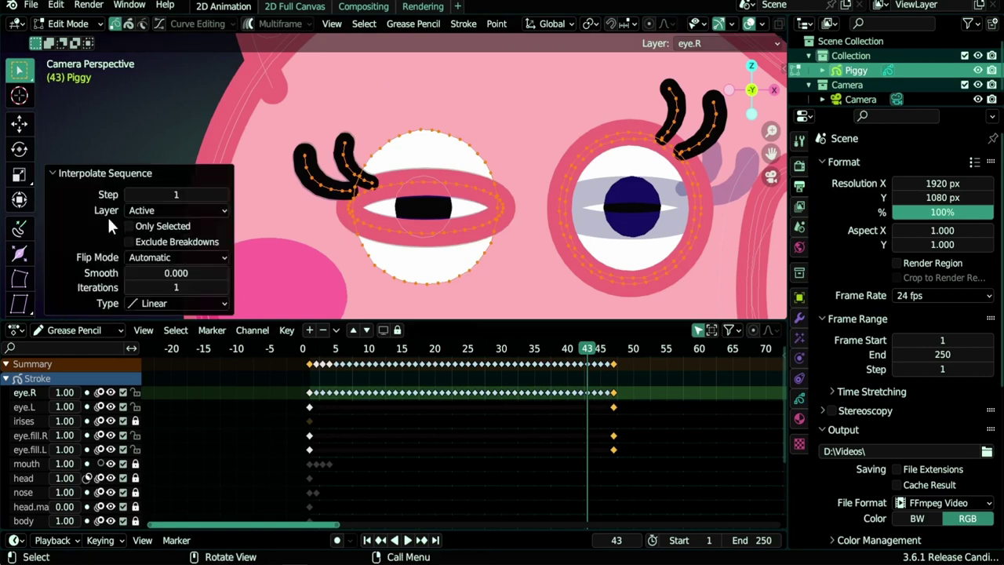
left_click(141, 210)
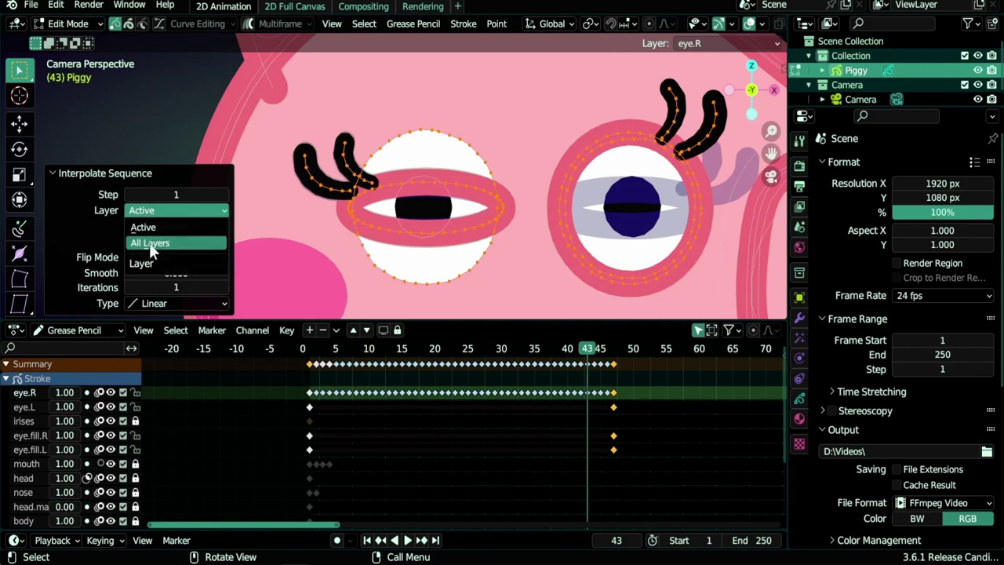
left_click(150, 242)
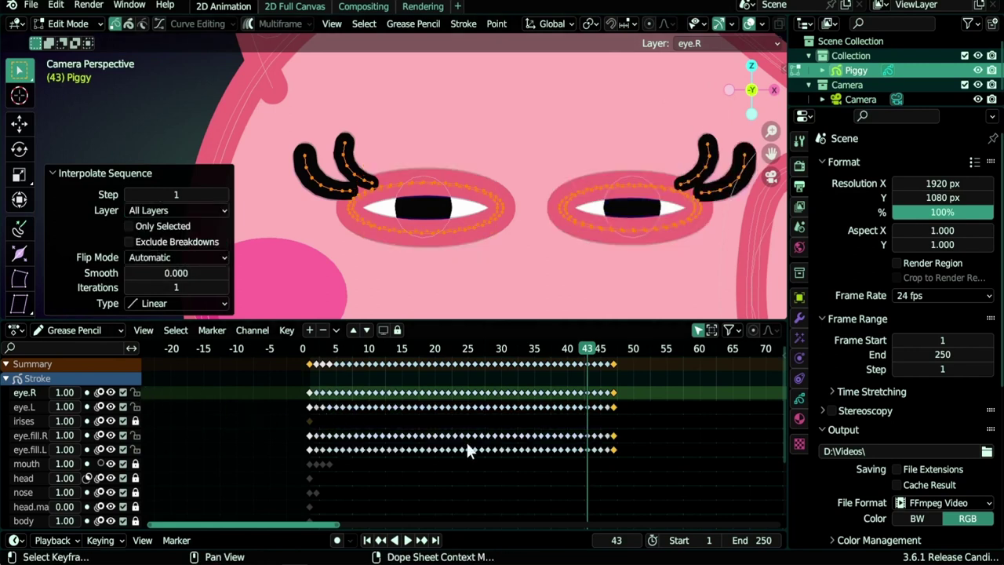
Step: Duplicate the frame 47 keyframes of the eye.R and eye.L layers to frame 48
left_click_drag(588, 357, 611, 367)
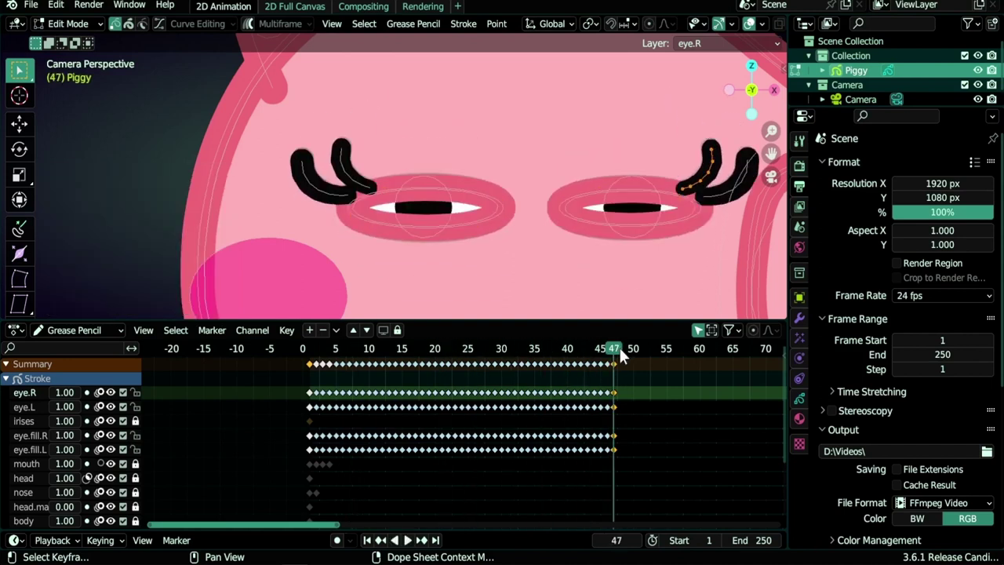
key("space")
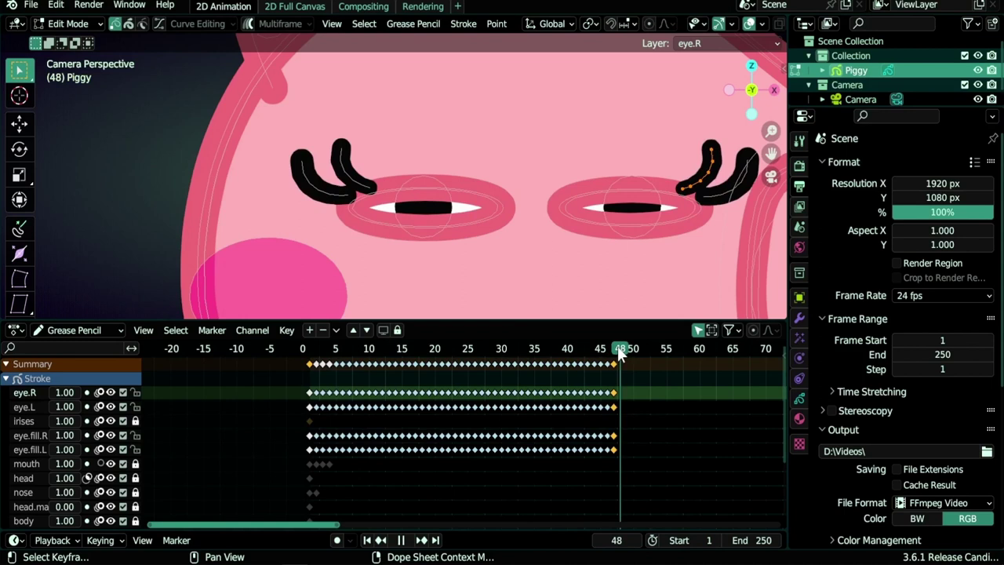
left_click_drag(628, 387, 613, 412)
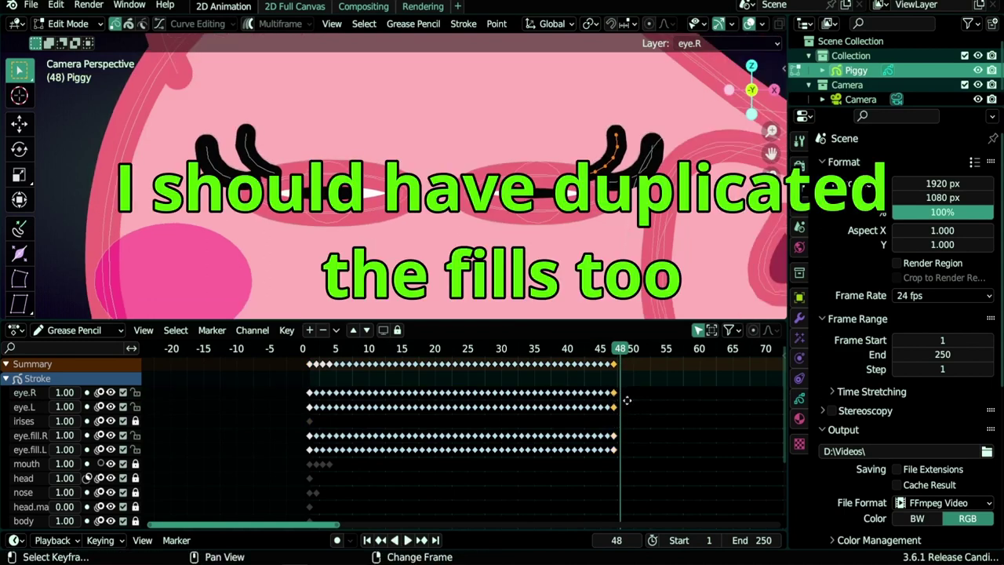
key("shift+d")
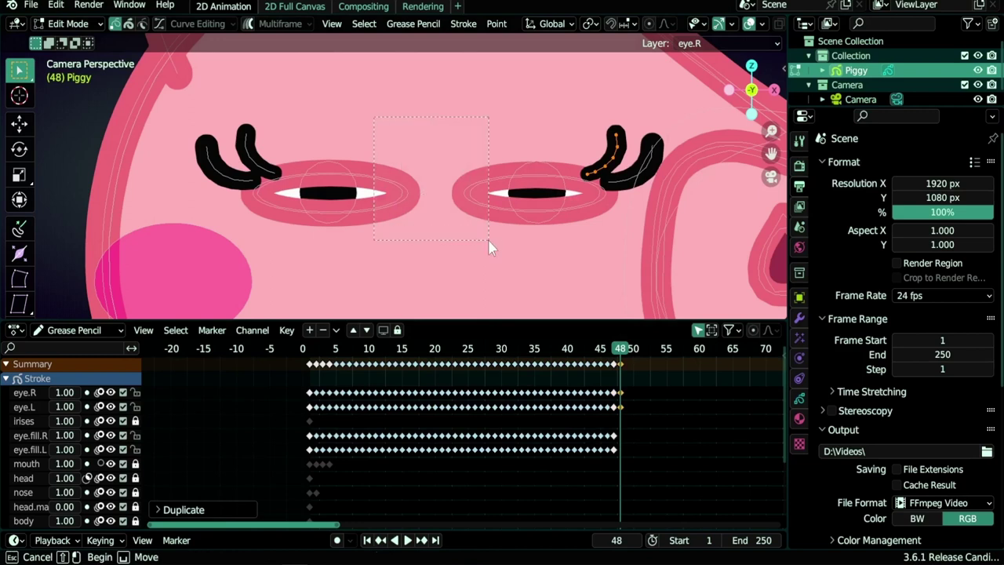
Step: Select the complete flattened outlines of both eyes on frame 48 and dissolve them, keeping the eyelashes
left_click_drag(492, 246, 492, 246)
key("ctrl+l")
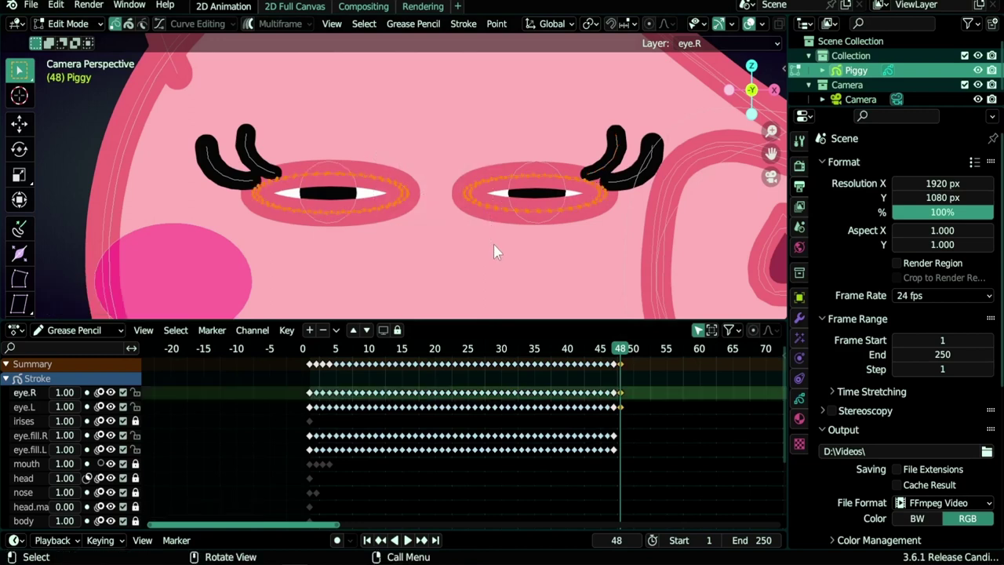
key("x")
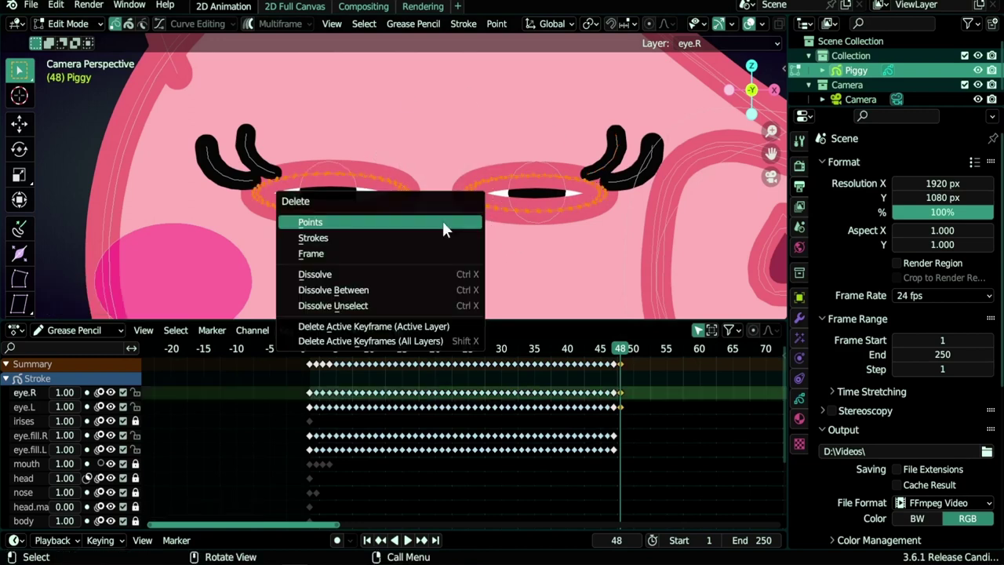
key("d")
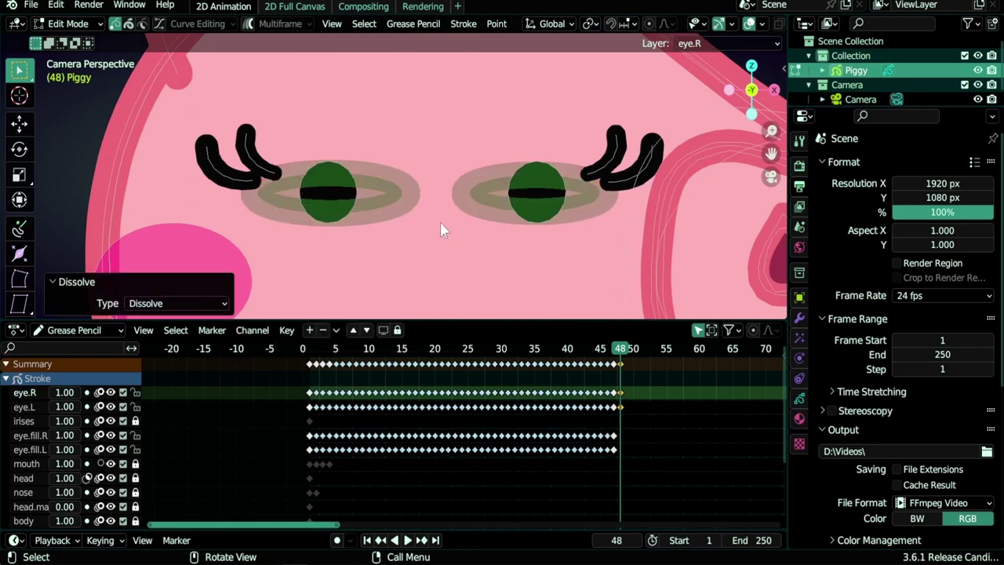
Step: In Draw Mode, draw a downward-bowed Arc in the outline's medium pink across the snout-side eye as its closed lid
key("ctrl+Tab")
left_click(438, 149)
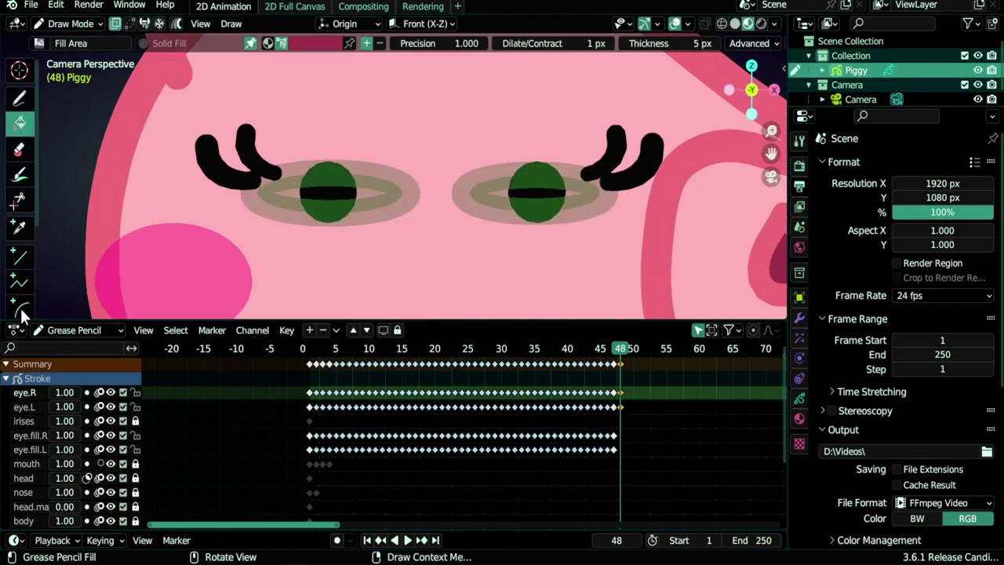
left_click(317, 45)
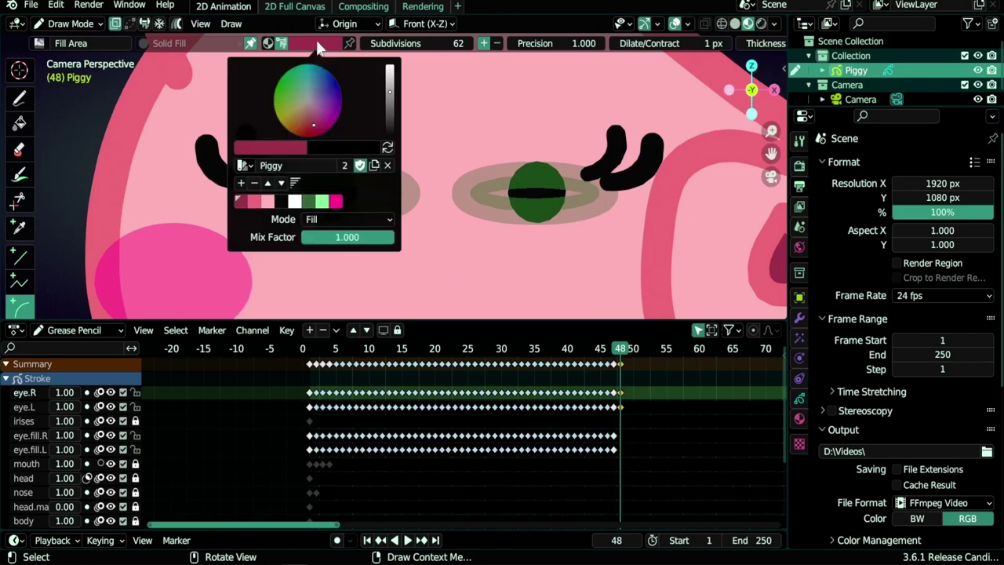
left_click(252, 200)
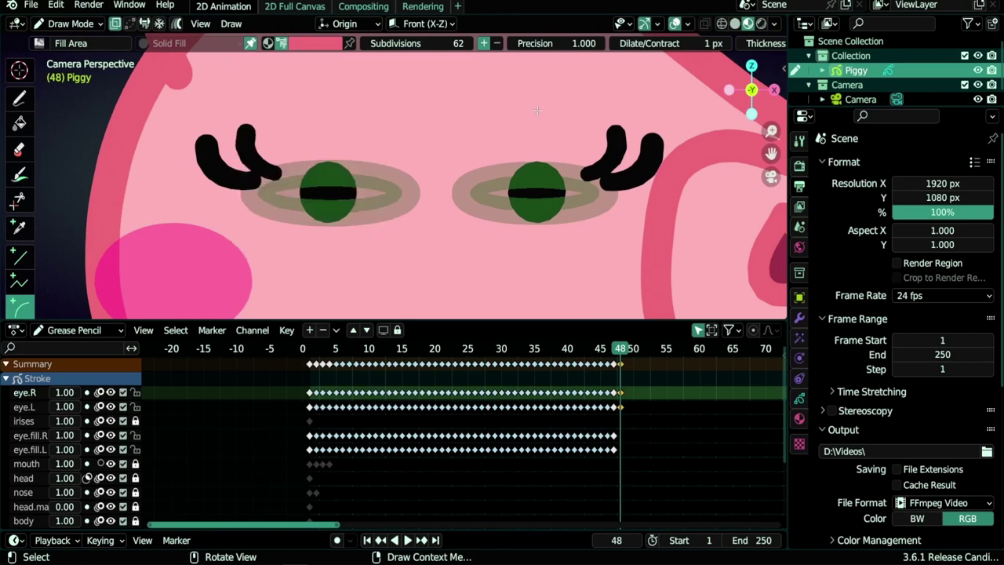
mouse_move(605, 182)
left_mouse_down()
mouse_move(513, 208)
mouse_move(469, 182)
left_mouse_up()
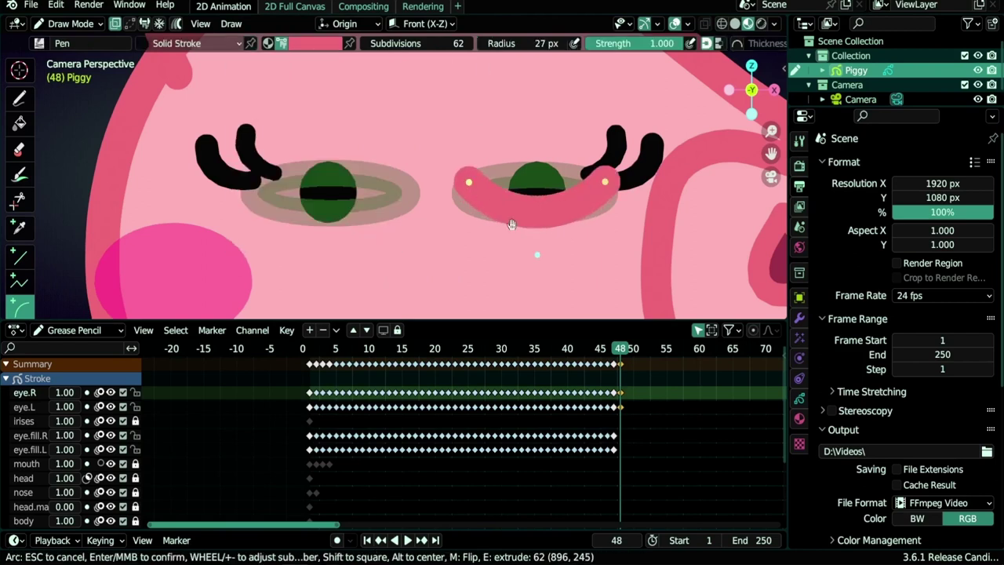
left_click_drag(536, 253, 538, 244)
left_click_drag(469, 182, 469, 193)
left_click_drag(604, 182, 603, 192)
key("Return")
Step: Draw a matching downward-bowed pink arc across the cheek-side eye
mouse_move(254, 190)
left_mouse_down()
mouse_move(297, 206)
mouse_move(404, 192)
left_mouse_up()
left_click_drag(334, 124, 325, 246)
key("Return")
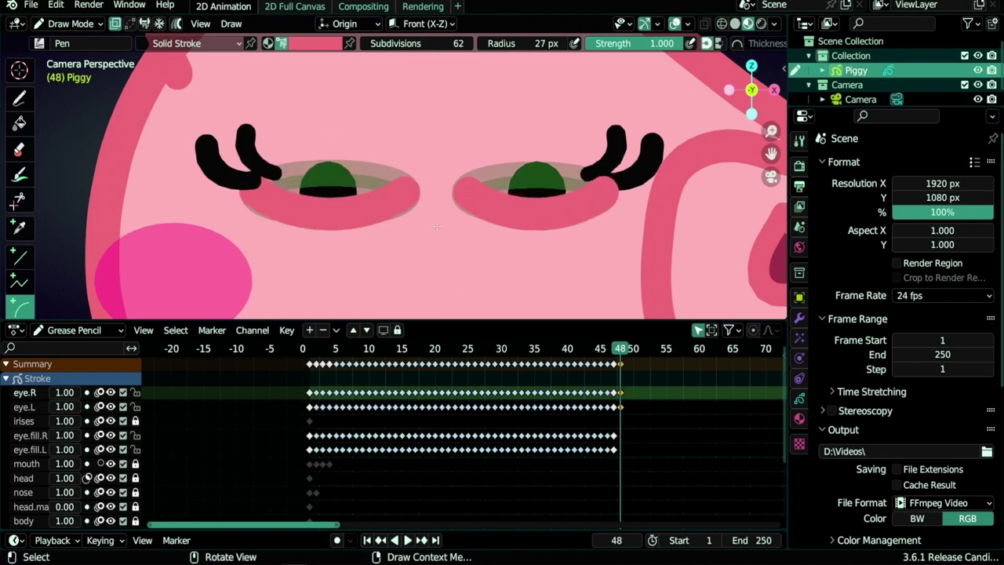
Step: Return to Edit Mode and send both eyelid arcs to the back of their layer
key("Tab")
scroll(447, 200, "up", 1)
key("ctrl+shift+Down")
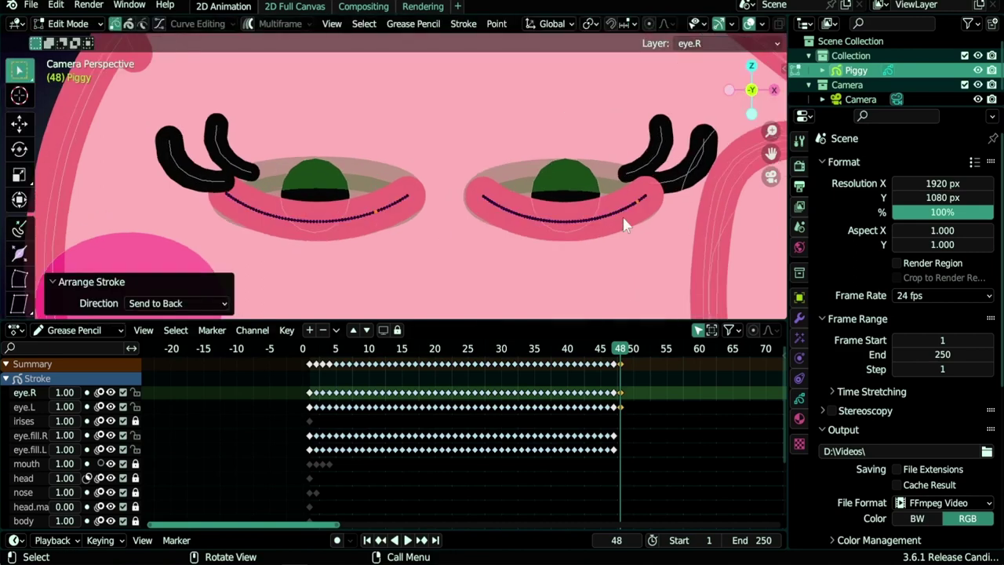
Step: Check which strokes belong to the eye.R layer by toggling its visibility, and move the snout-side eyelid arc to the eye.L layer
left_click(554, 223)
left_click(111, 393)
left_click(111, 393)
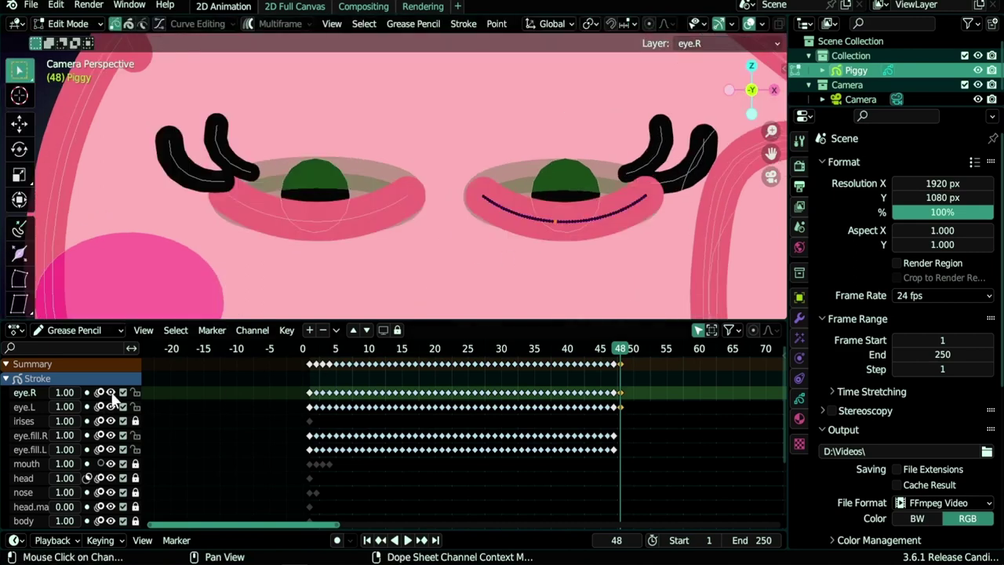
left_click(112, 393)
left_click(112, 393)
left_click(110, 393)
left_click(111, 392)
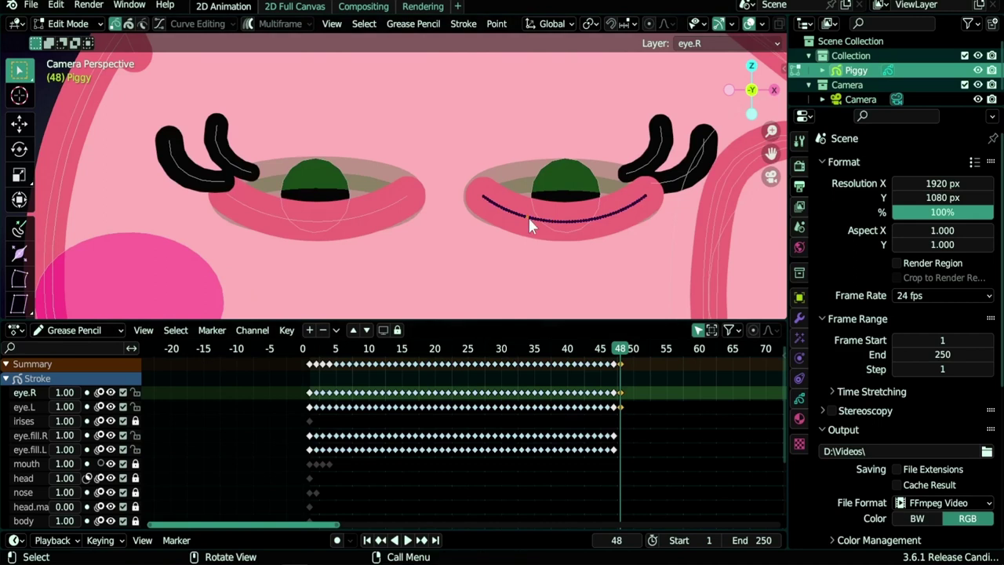
key("m")
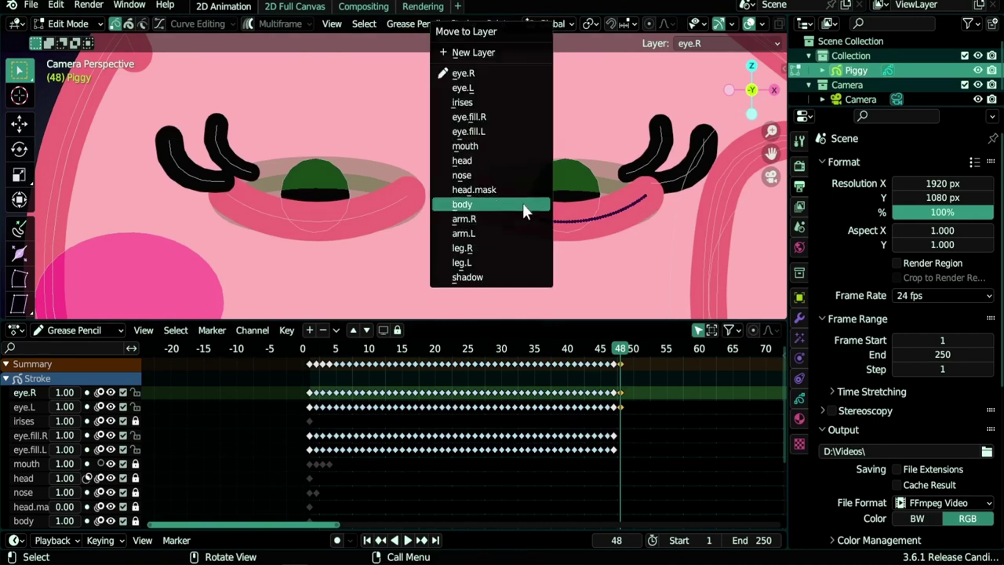
left_click(484, 89)
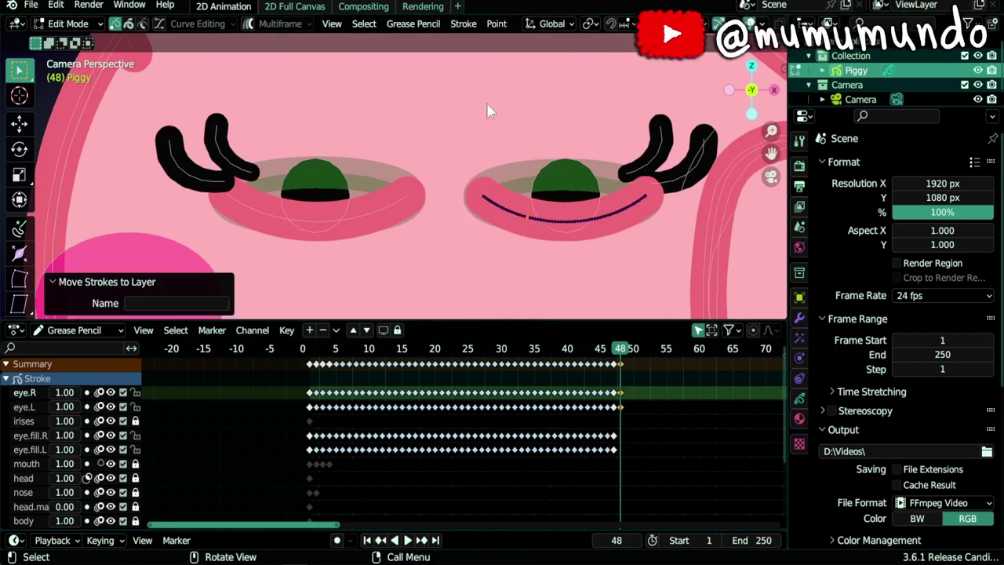
Step: Send the snout-side eyelid arc to the back, behind that eye's lashes
left_click(461, 24)
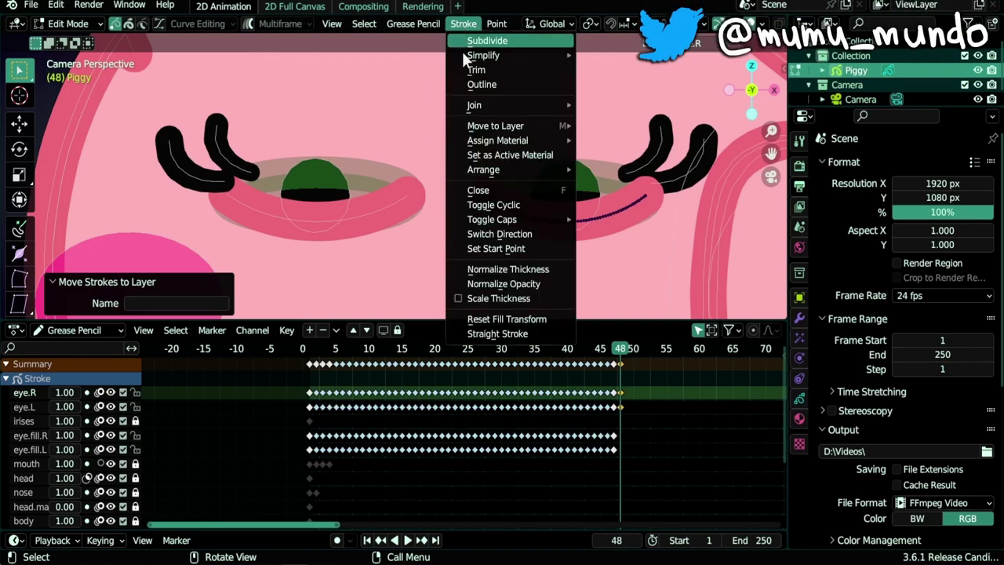
mouse_move(480, 169)
left_click(619, 216)
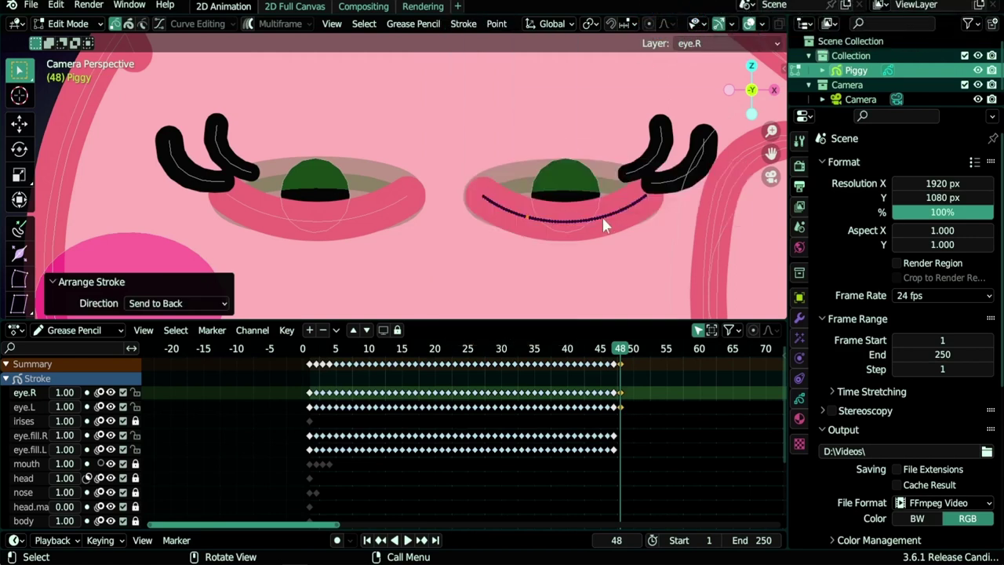
left_click(675, 193)
Step: Resample both eyelid arcs using Simplify Sample with a length of 0.010 and a sharp threshold of 0.100
left_click(519, 214)
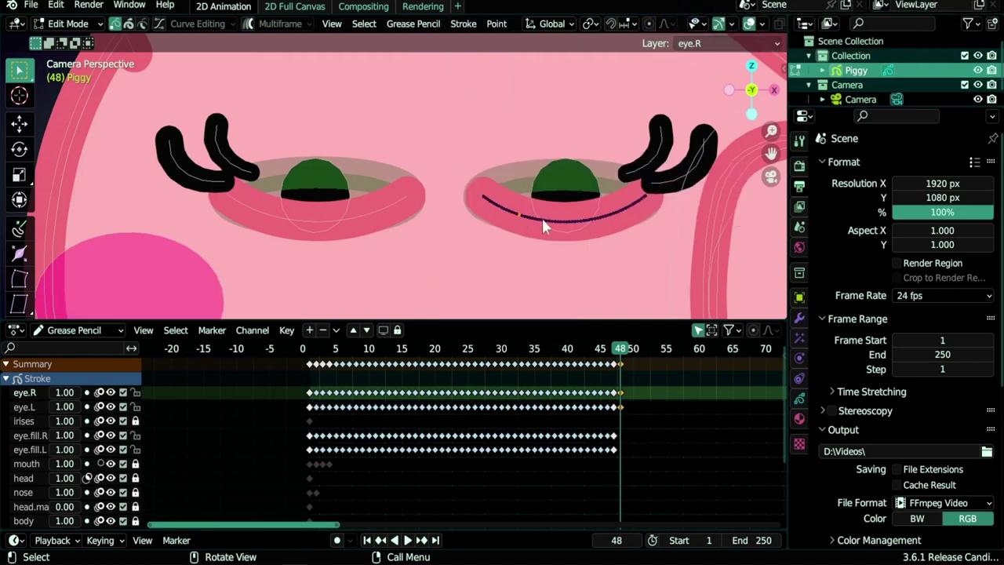
left_click(379, 207, "shift")
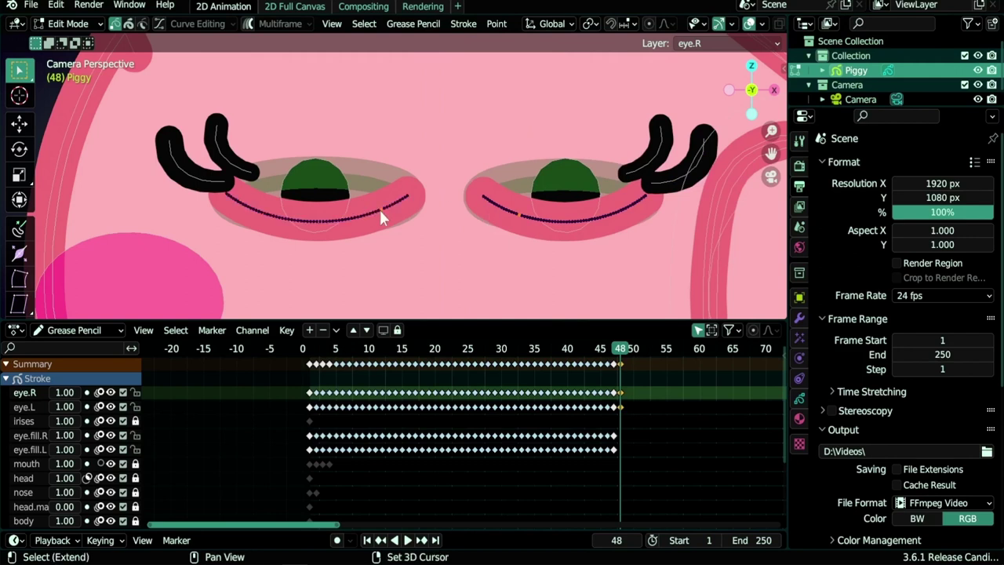
left_click(462, 24)
mouse_move(512, 55)
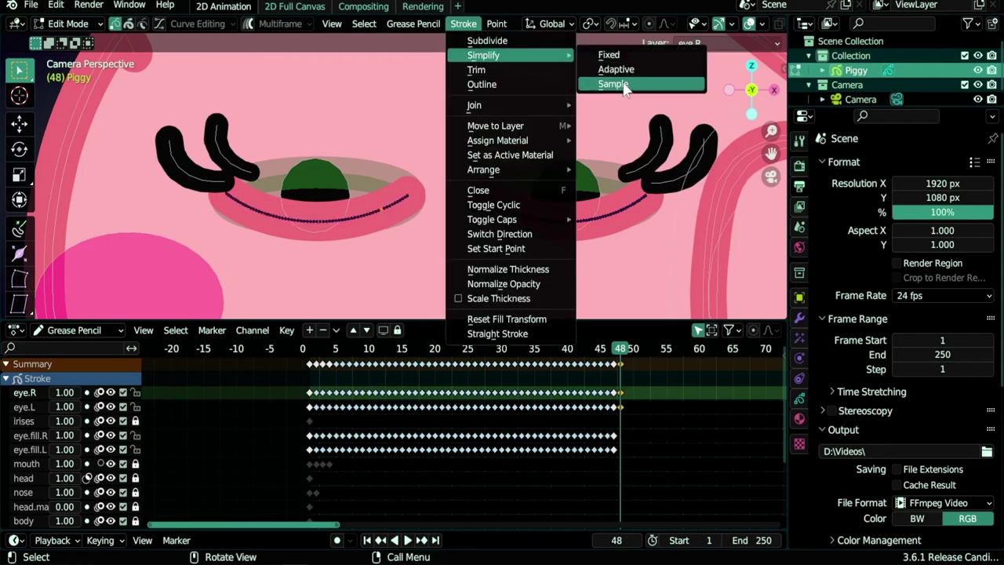
left_click(672, 84)
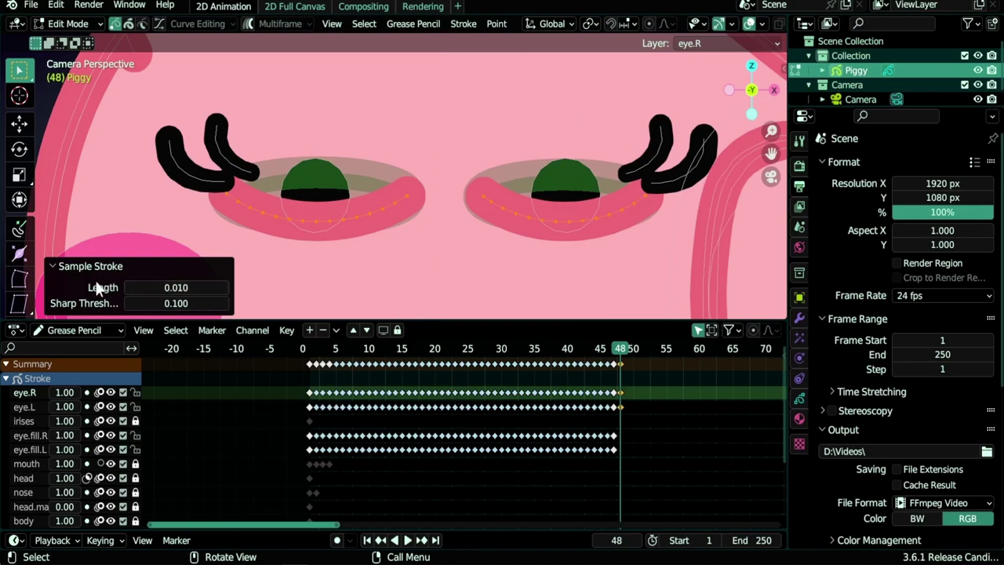
Step: Rotate the snout-side eye's outer eyelash clockwise and lower it to the outer end of the closed eyelid arc
left_click(669, 180)
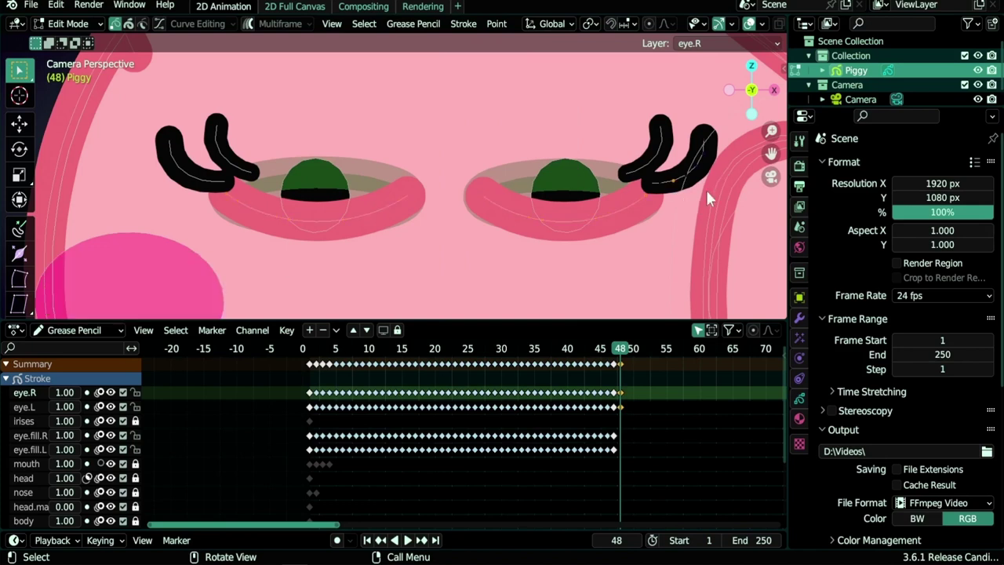
key("r")
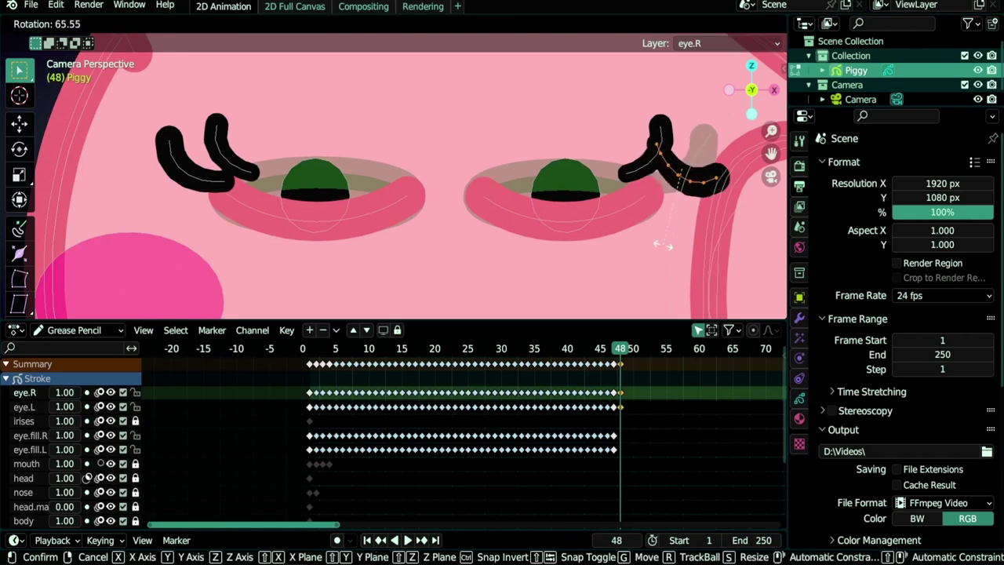
left_click(690, 229)
key("shift+h")
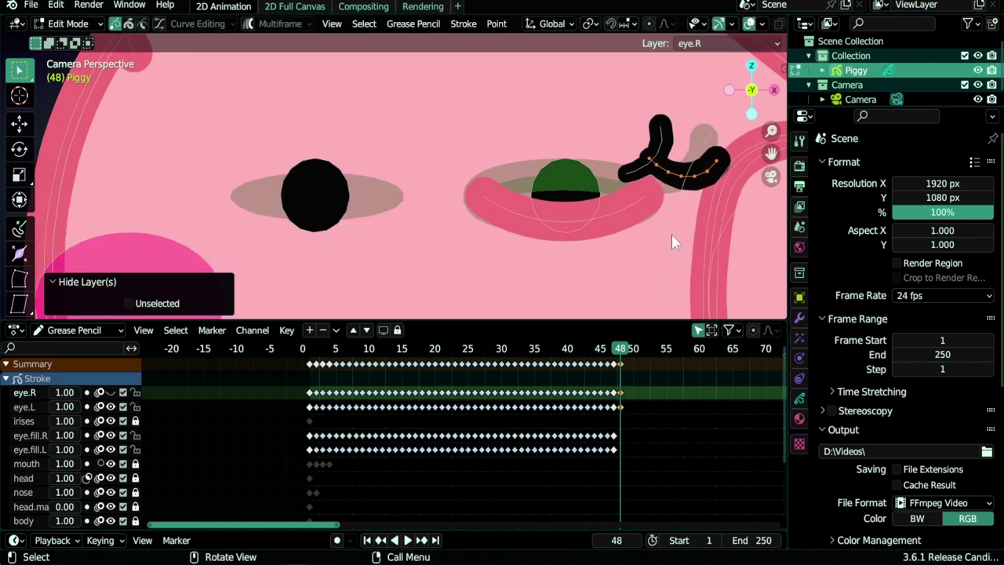
key("ctrl+z")
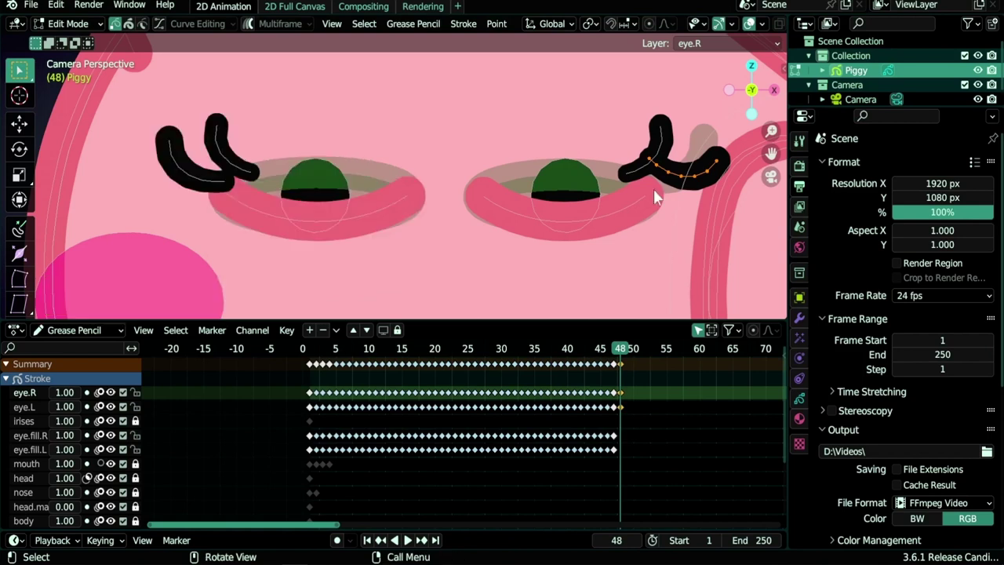
key("g")
left_click(649, 224)
Step: Rotate the snout-side eye's inner eyelash clockwise and lower it below the outer end of the closed eyelid arc
left_click(667, 167)
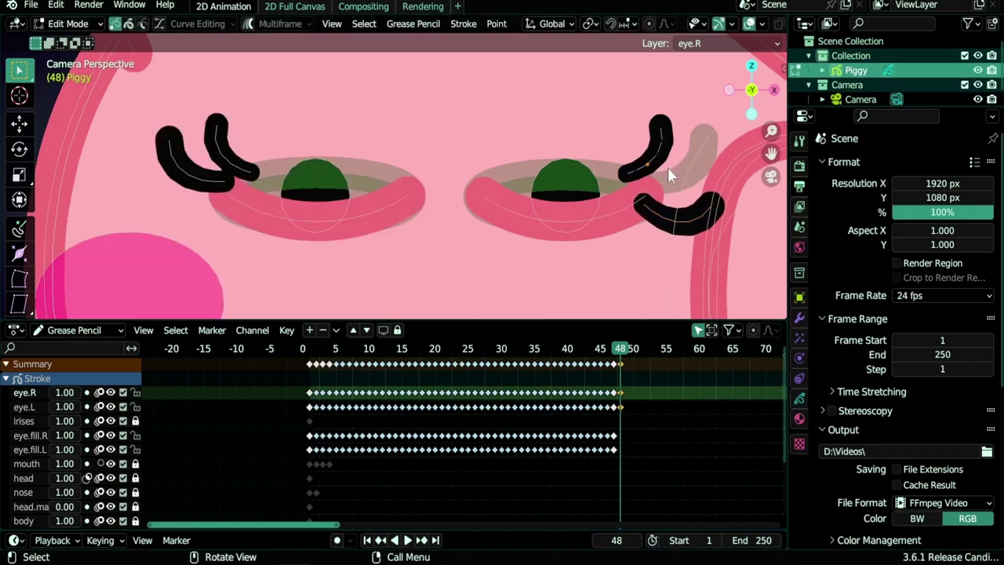
key("ctrl+l")
key("r")
left_click(634, 226)
key("g")
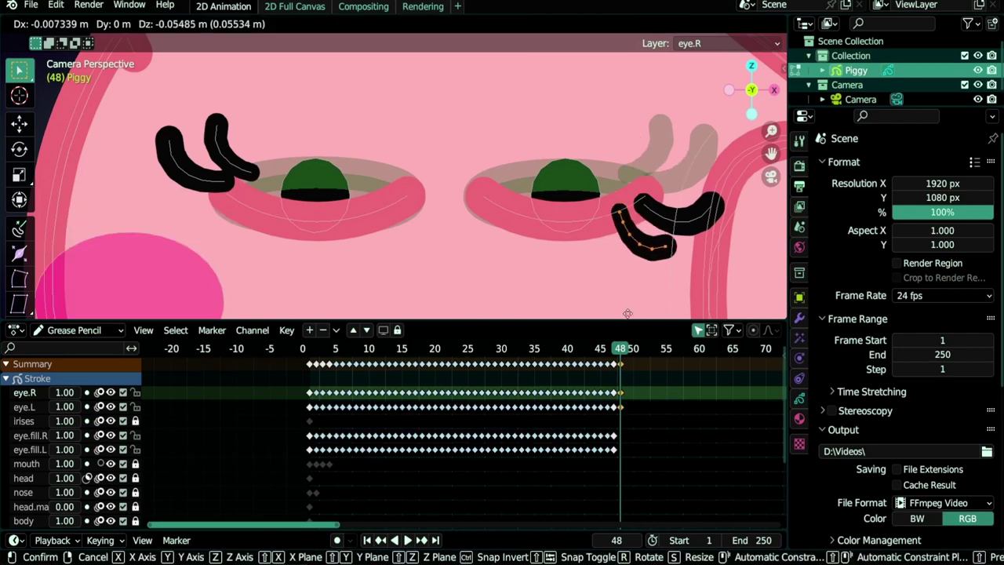
left_click(634, 312)
key("r")
left_click(655, 285)
key("g")
left_click(649, 288)
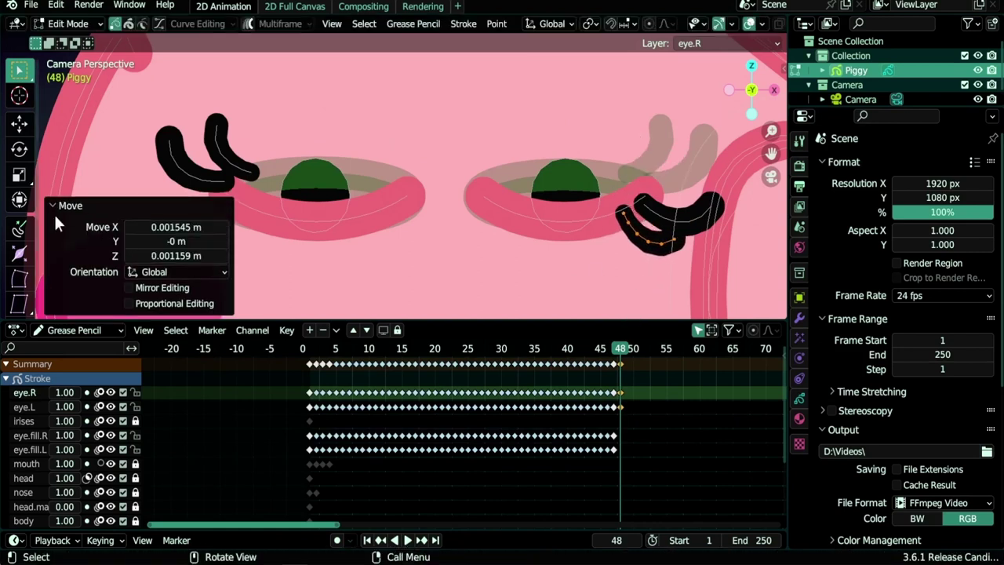
left_click(54, 206)
Step: Rotate the cheek-side eye's outer eyelash counterclockwise and lower it to the outer end of the closed eyelid arc
left_click(212, 191)
key("r")
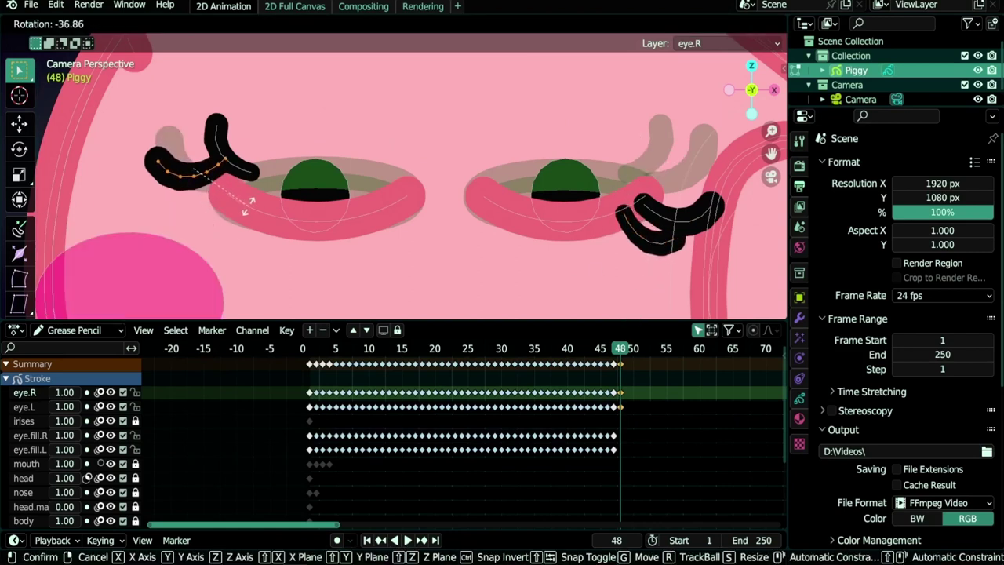
left_click(240, 251)
key("g")
left_click(249, 249)
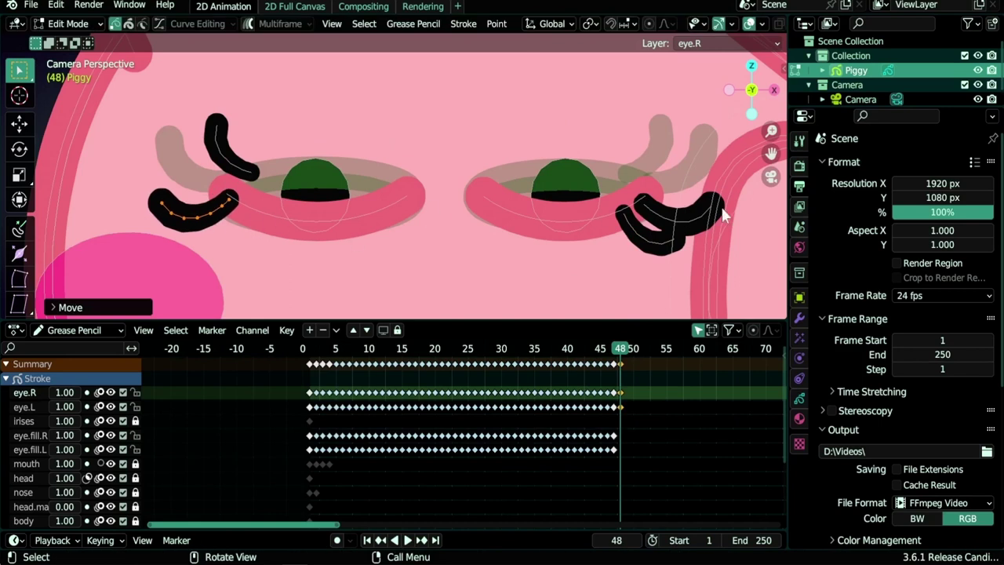
Step: Rotate the cheek-side eye's inner eyelash counterclockwise and lower it beneath the outer lash at the closed eyelid
left_click(260, 193)
key("r")
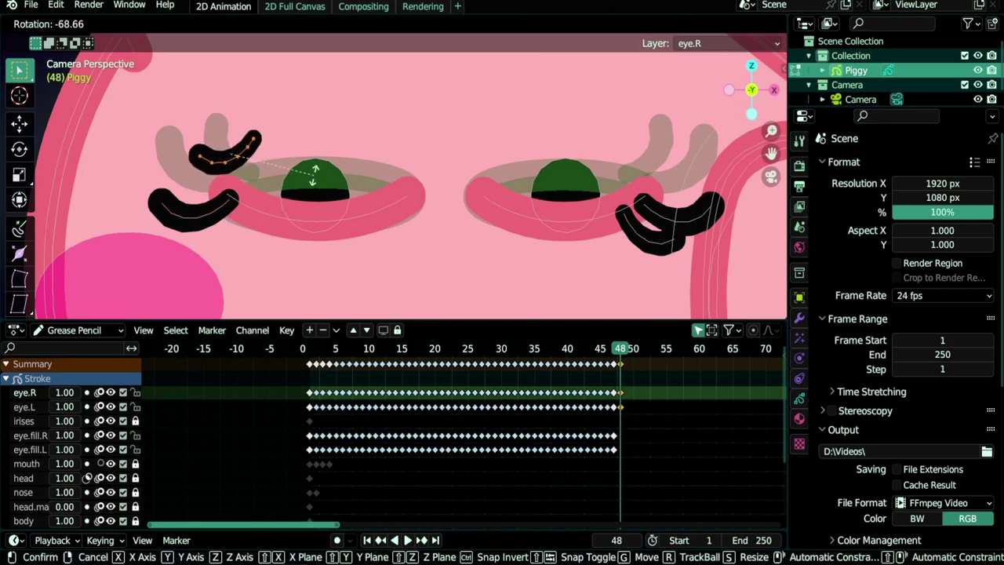
left_click(314, 167)
key("g")
left_click(312, 240)
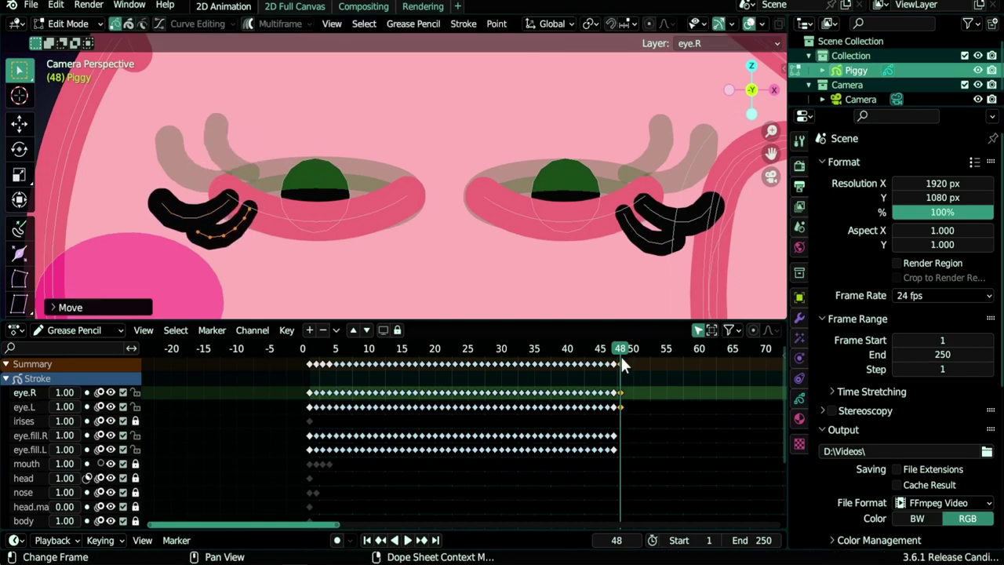
Step: Enable masking on the irises layer and add eye.fill.L and eye.fill.R as its mask layers
mouse_move(620, 352)
left_mouse_down()
mouse_move(400, 354)
mouse_move(618, 363)
left_mouse_up()
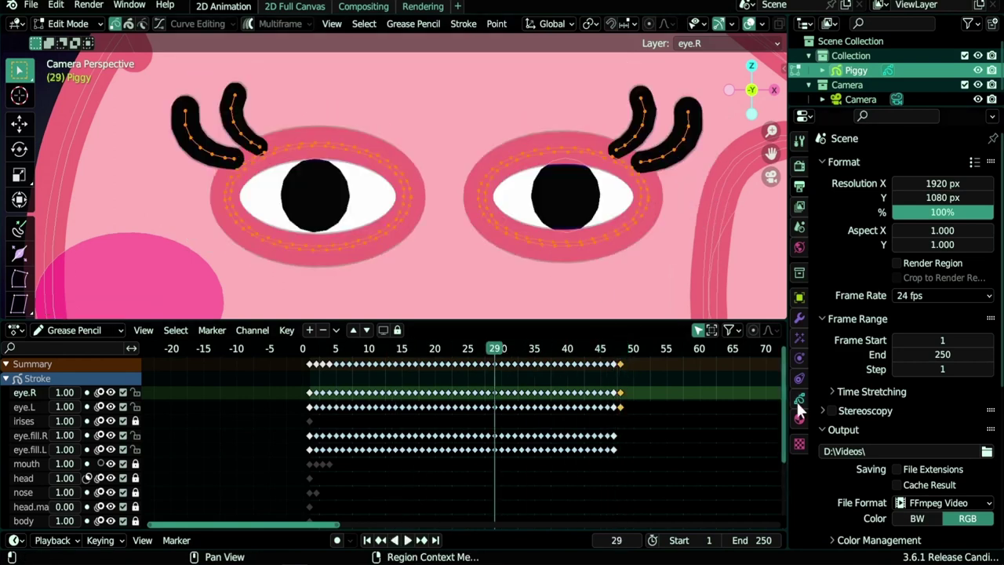
left_click(800, 398)
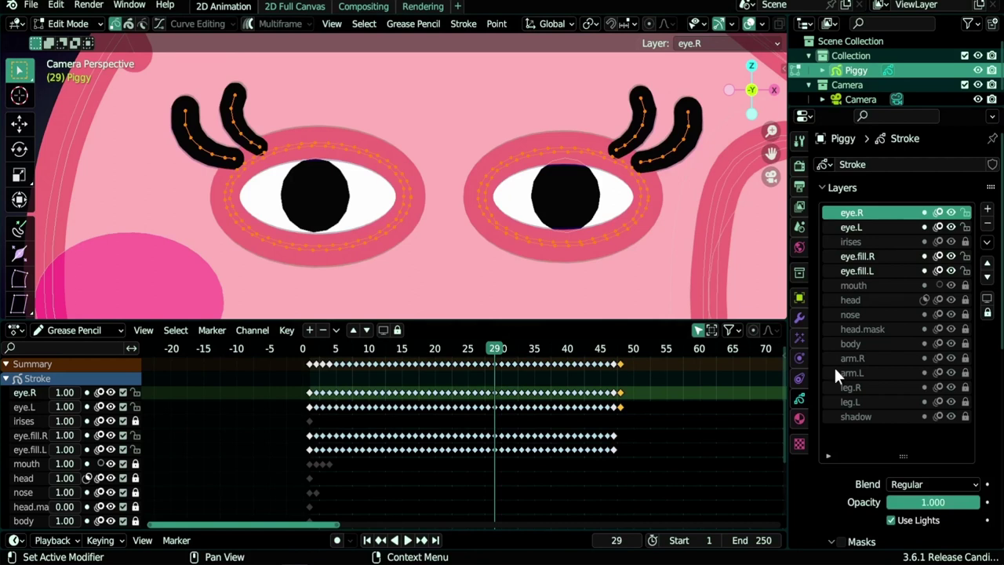
left_click(869, 240)
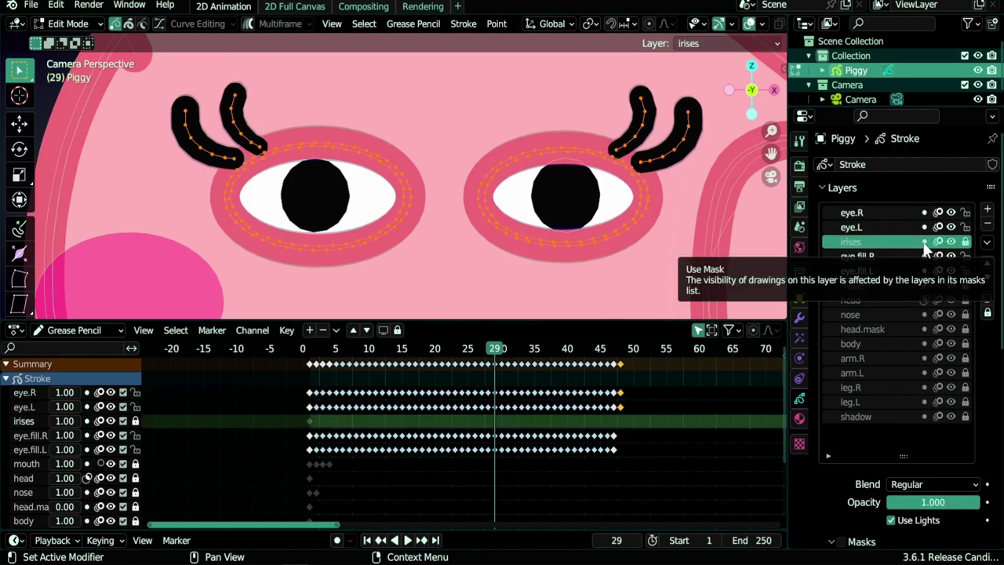
left_click(925, 243)
scroll(857, 402, "down", 8)
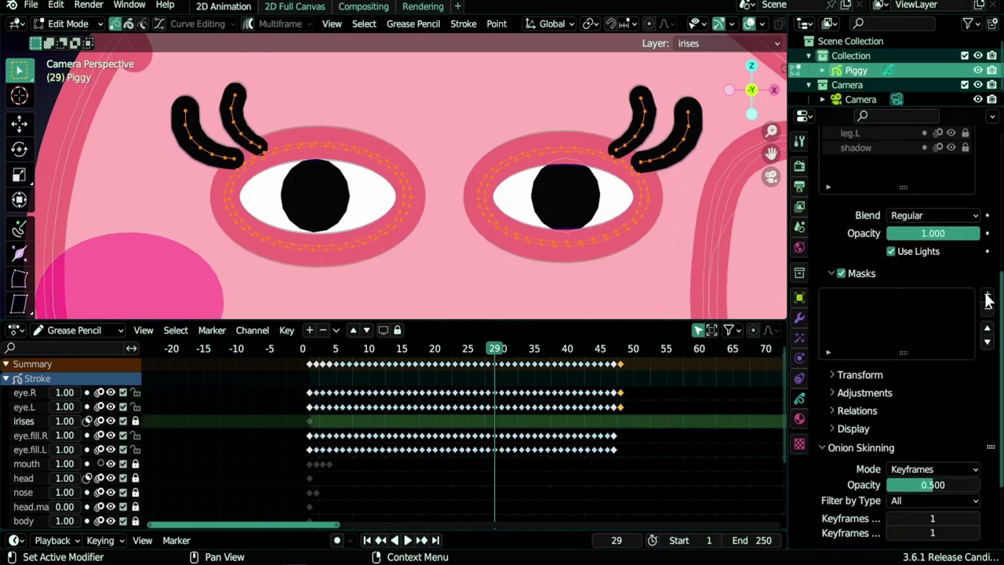
left_click(987, 297)
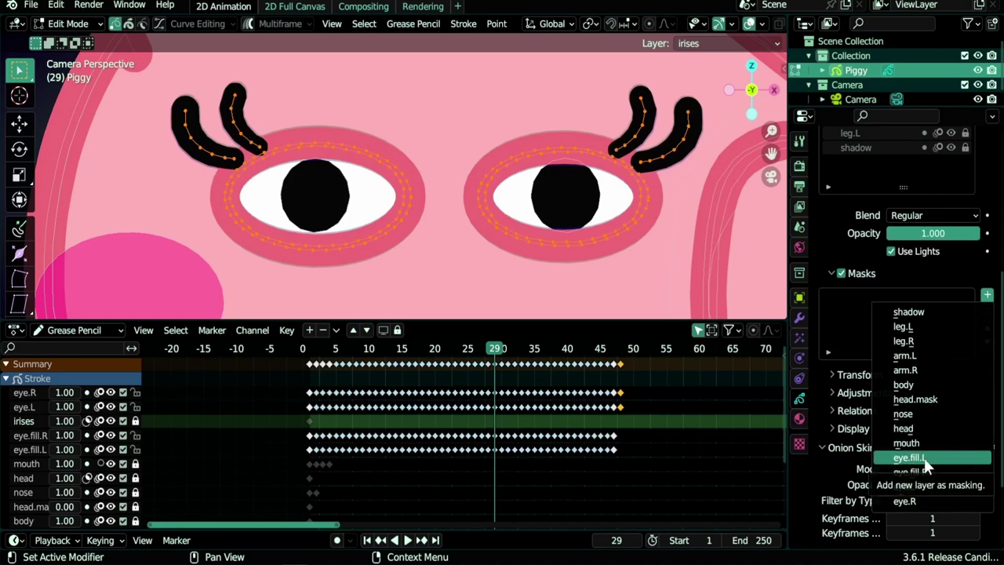
left_click(924, 458)
left_click(987, 297)
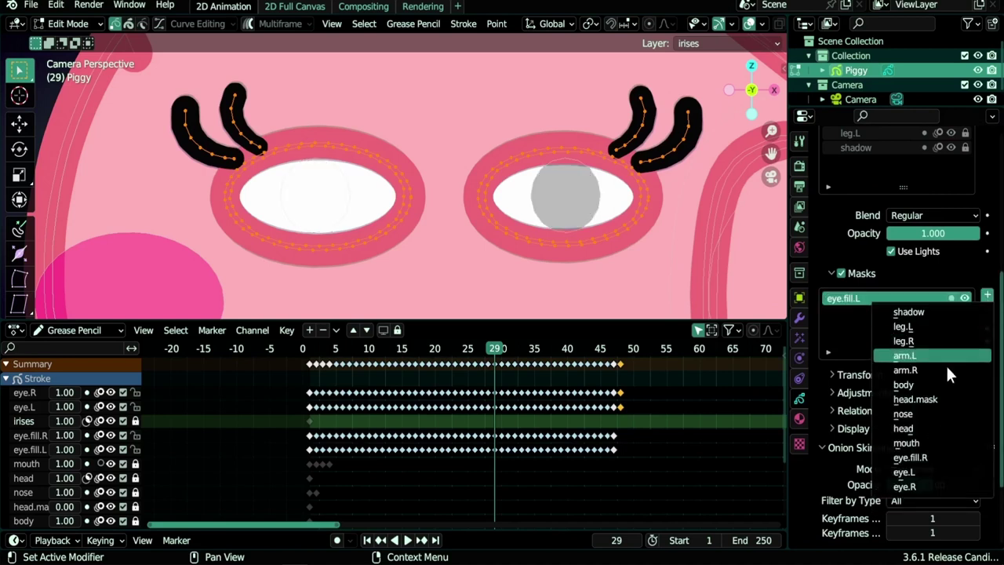
left_click(929, 457)
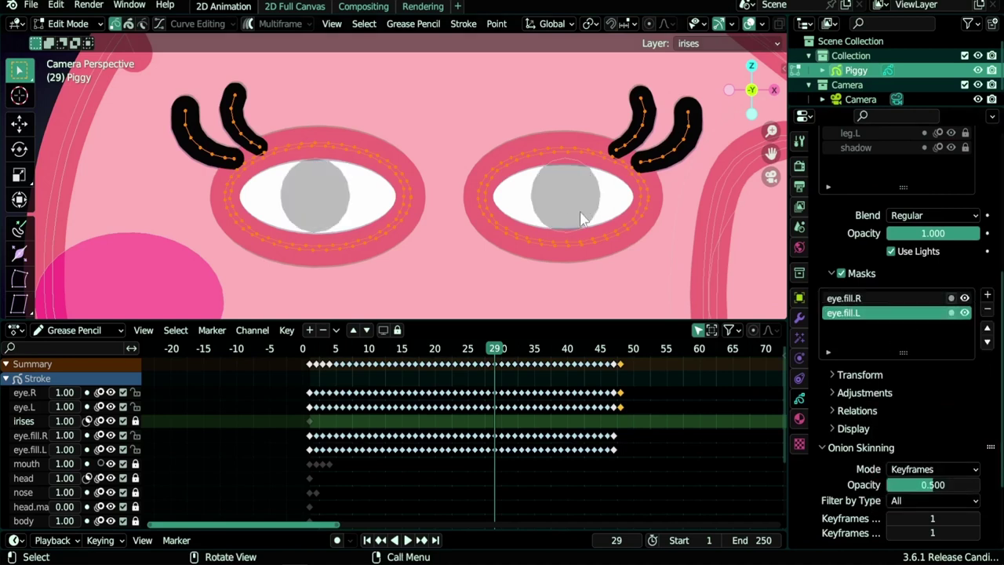
Step: Copy the eye.fill.R and eye.fill.L keyframes from frame 46 onto frame 47, replacing the emptied ones there
left_click_drag(495, 350, 612, 351)
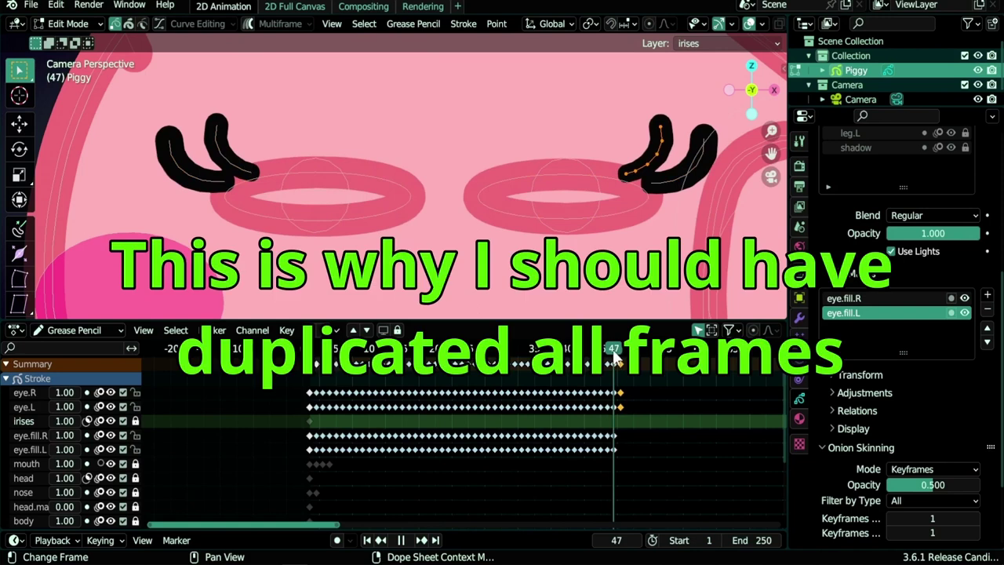
key("space")
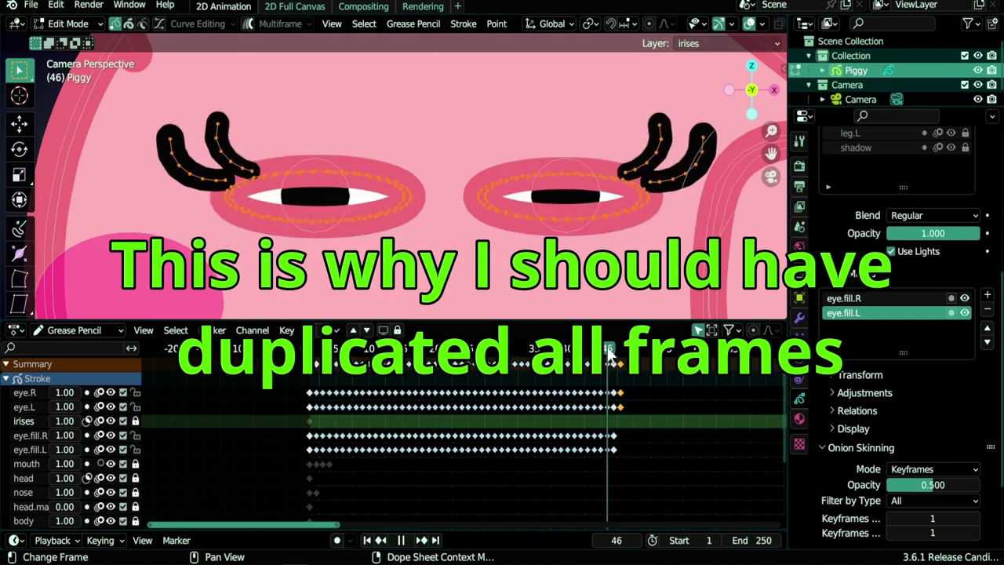
scroll(594, 386, "up", 5)
key("space")
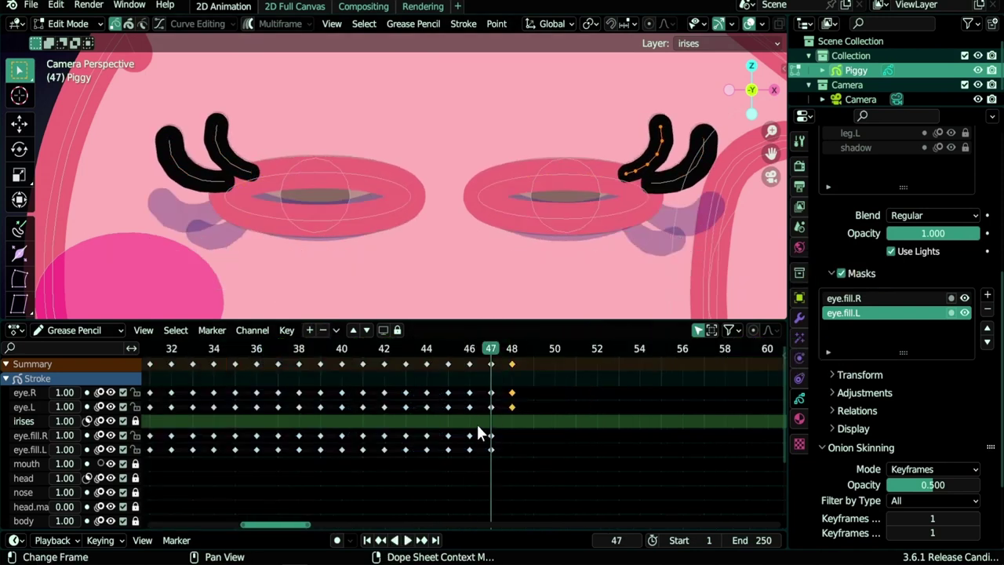
left_click_drag(462, 459, 477, 434)
key("g")
left_click(474, 447)
Step: Duplicate the eye.fill.R and eye.fill.L keyframes from frame 47 to 48 and dissolve the eye fill points on frame 48
left_click_drag(489, 349, 512, 353)
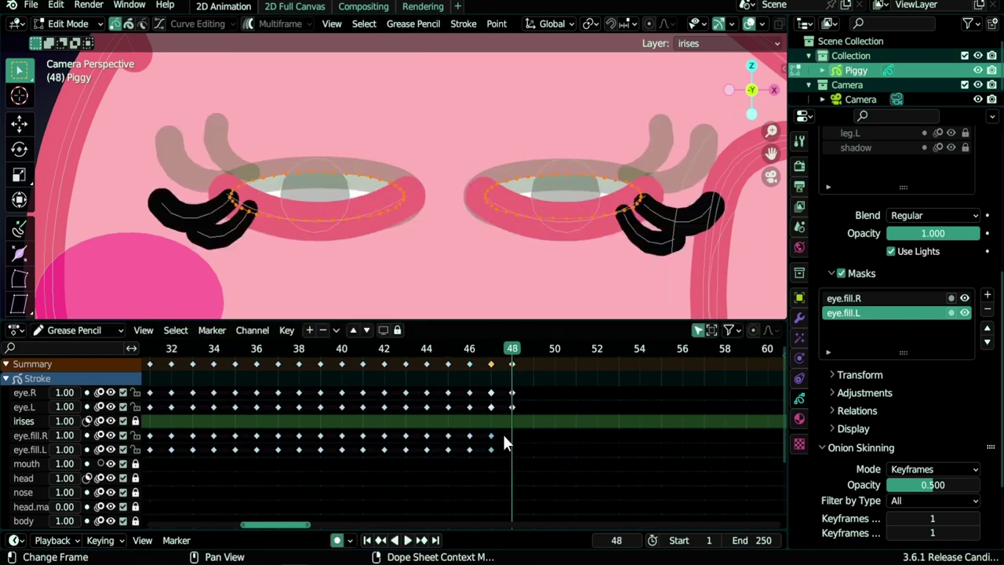
left_click_drag(504, 433, 488, 456)
key("shift+d")
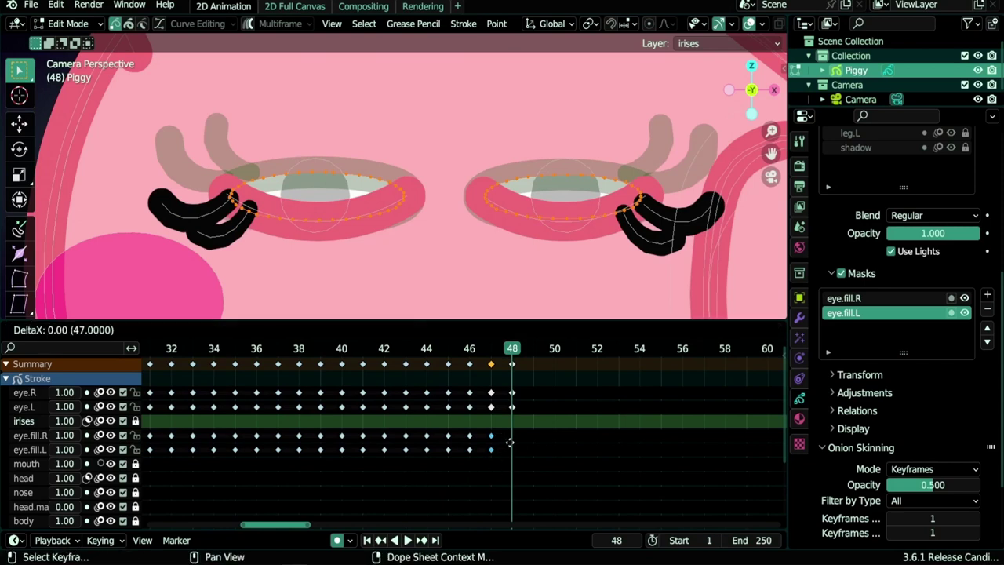
left_click(515, 441)
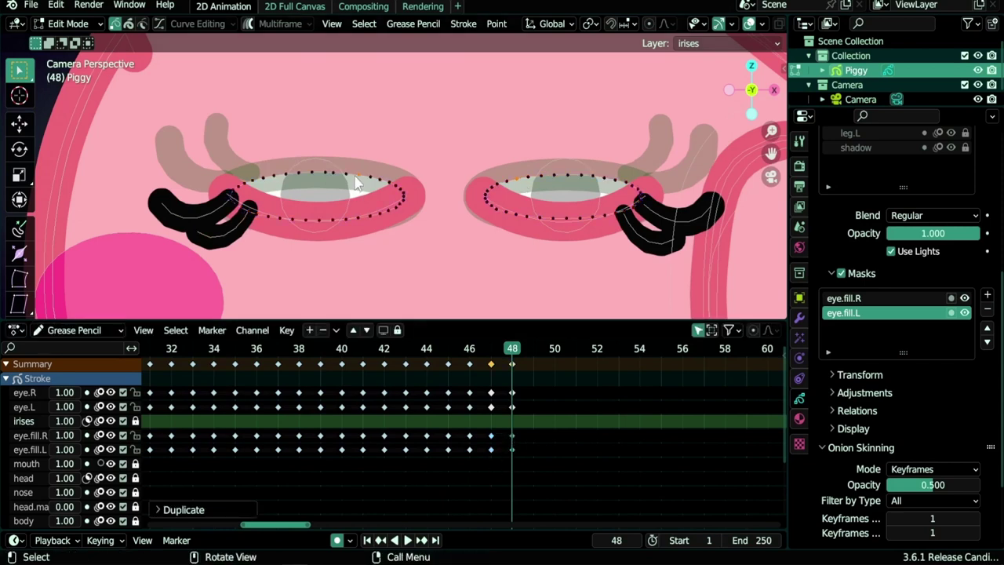
key("x")
left_click(502, 267)
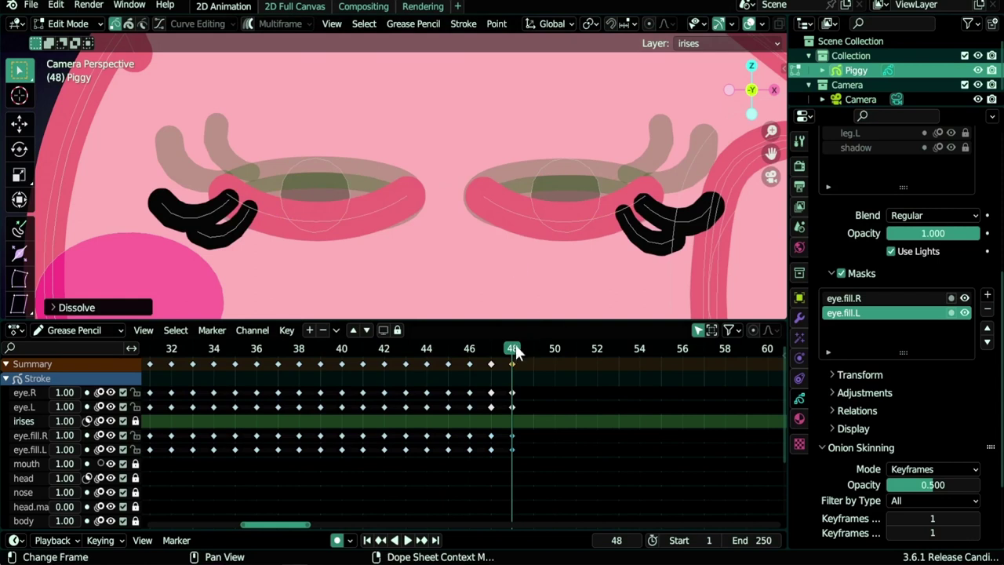
Step: Change the eye.fill.L and eye.fill.R keys on frame 47 to the Keyframe type
mouse_move(514, 347)
left_mouse_down()
mouse_move(439, 350)
mouse_move(508, 362)
left_mouse_up()
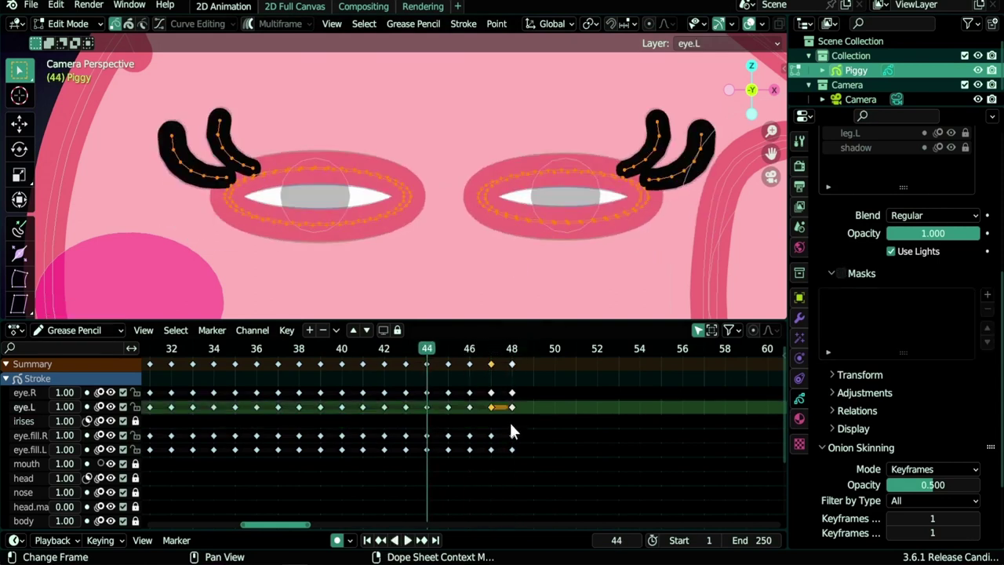
key("a")
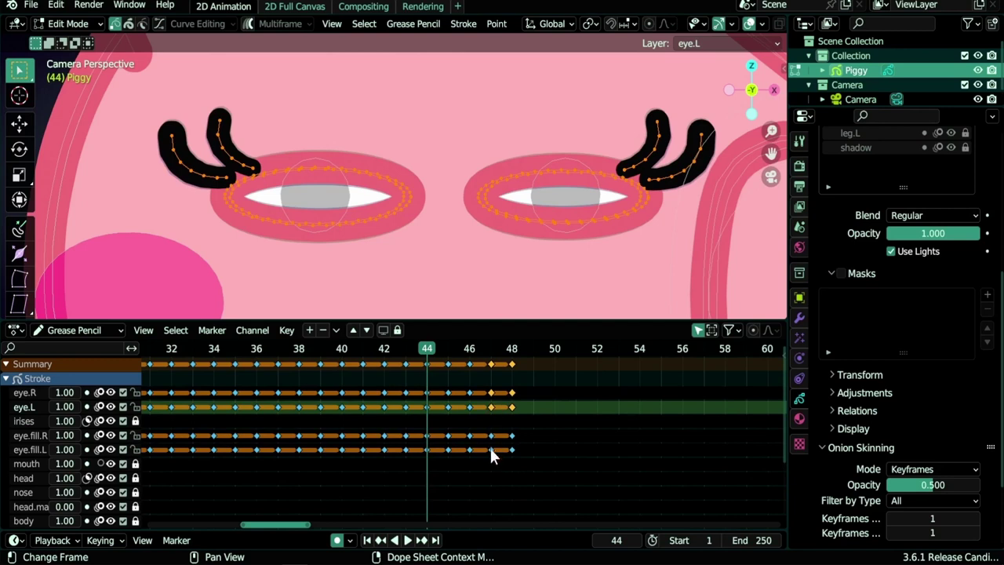
left_click(470, 407)
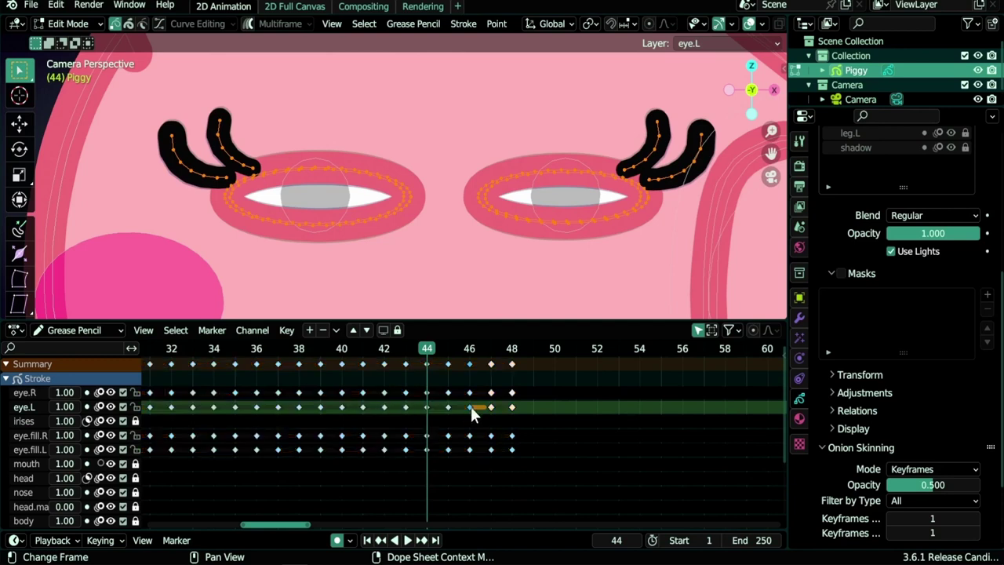
left_click(491, 346)
left_click(492, 449)
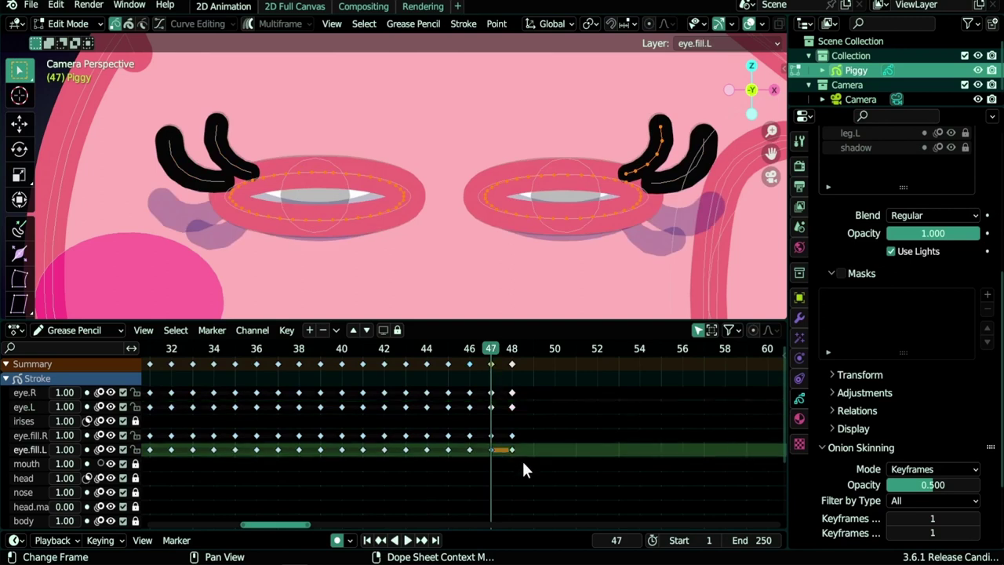
left_click(483, 432, "shift")
right_click(488, 435)
mouse_move(491, 431)
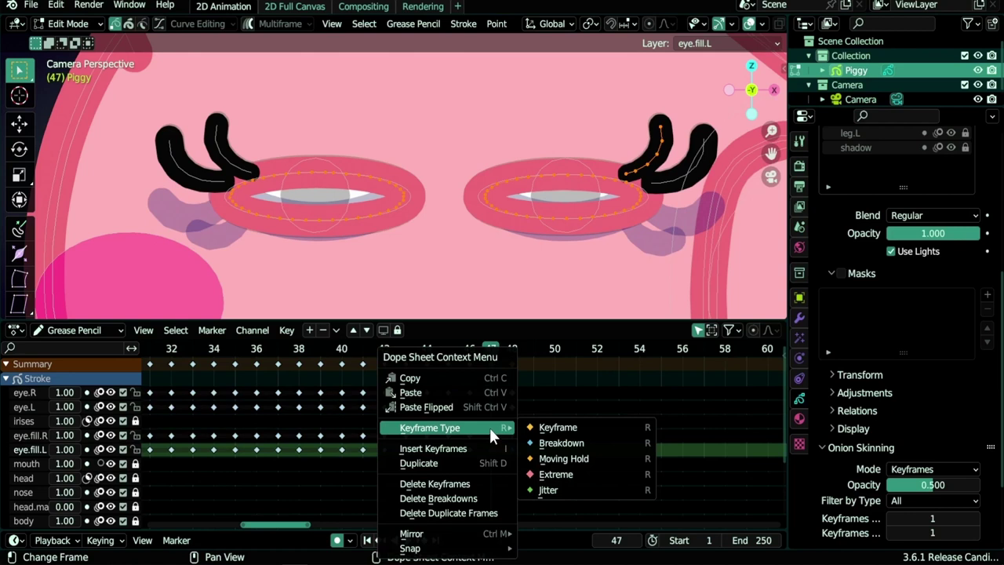
left_click(558, 430)
Step: Make the head layer active and lock all the other layers
left_click_drag(488, 351, 426, 368)
scroll(471, 226, "down", 4)
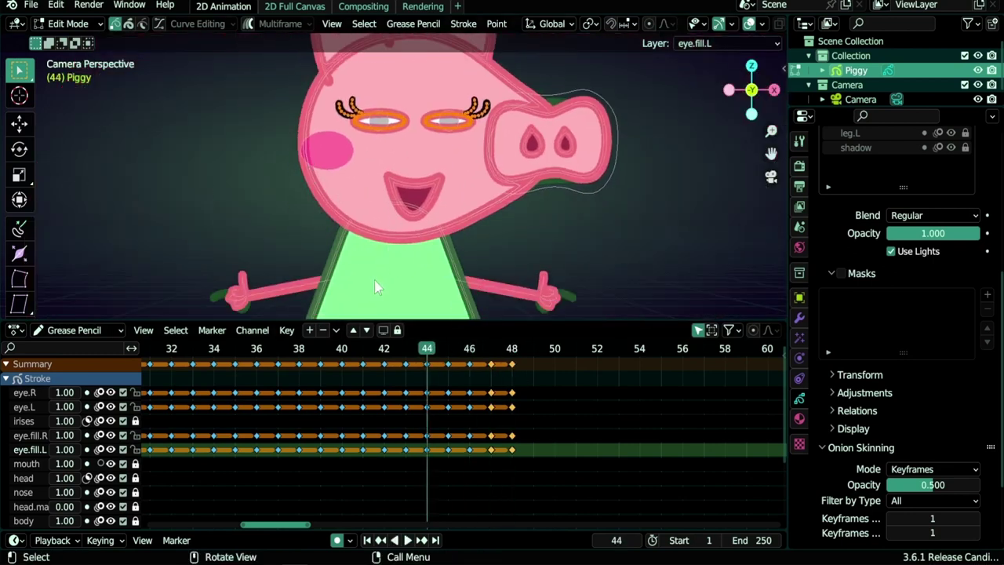
left_click(23, 477)
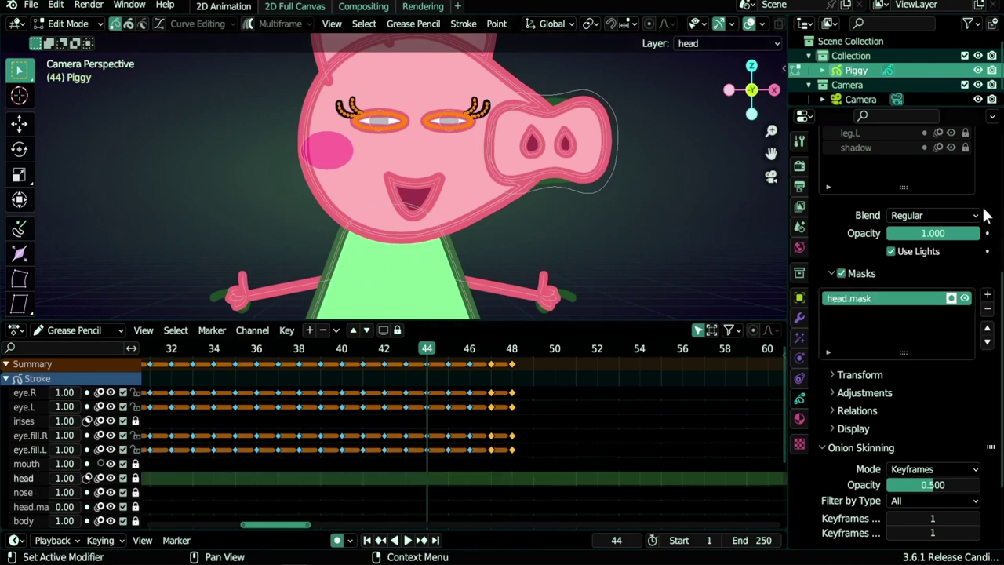
scroll(815, 404, "up", 6)
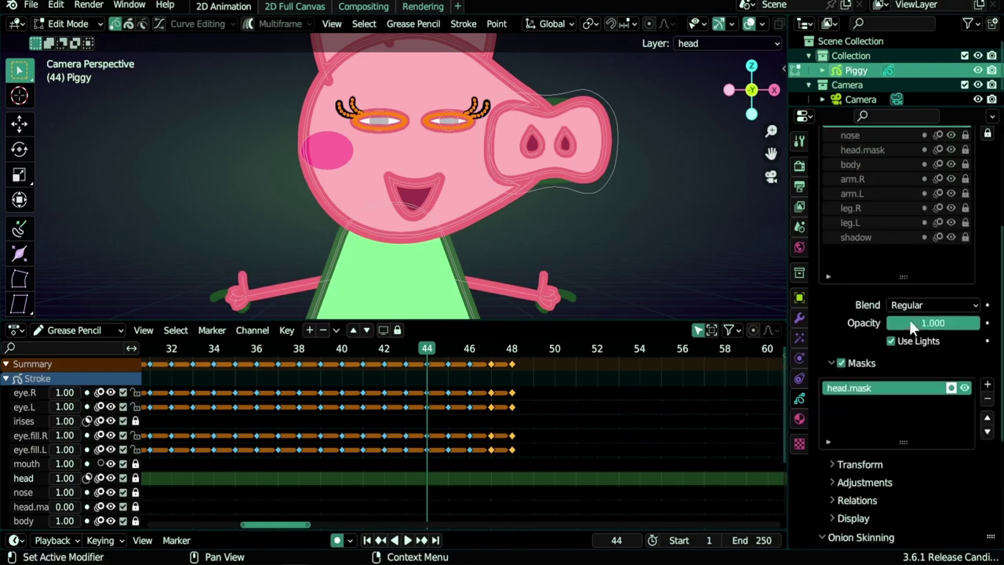
left_click(987, 197)
left_click(879, 313)
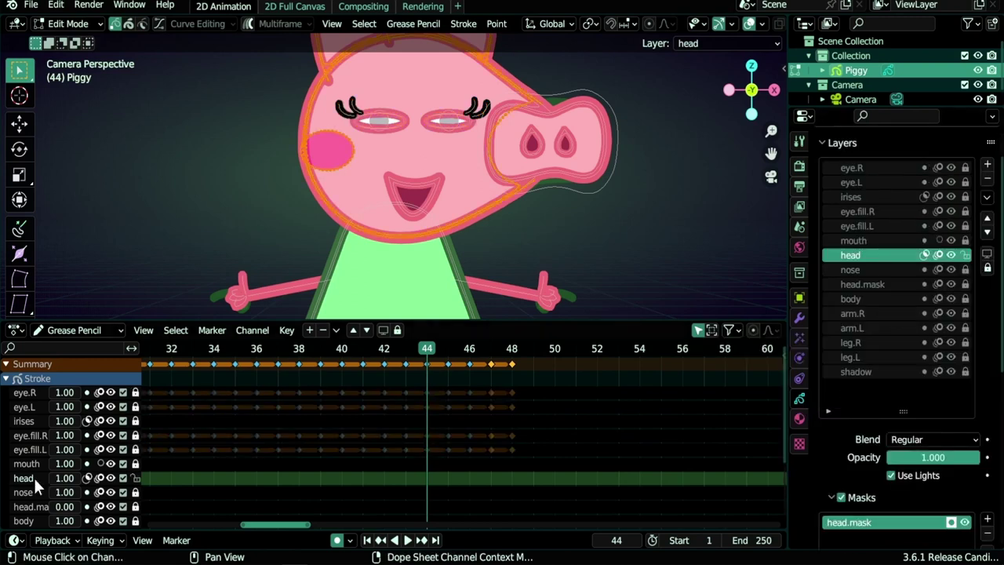
Step: Duplicate the head layer's frame 1 keyframe to frame 48 and go to that frame
mouse_move(137, 486)
middle_mouse_down()
mouse_move(662, 443)
mouse_move(483, 453)
middle_mouse_up()
scroll(430, 452, "down", 5)
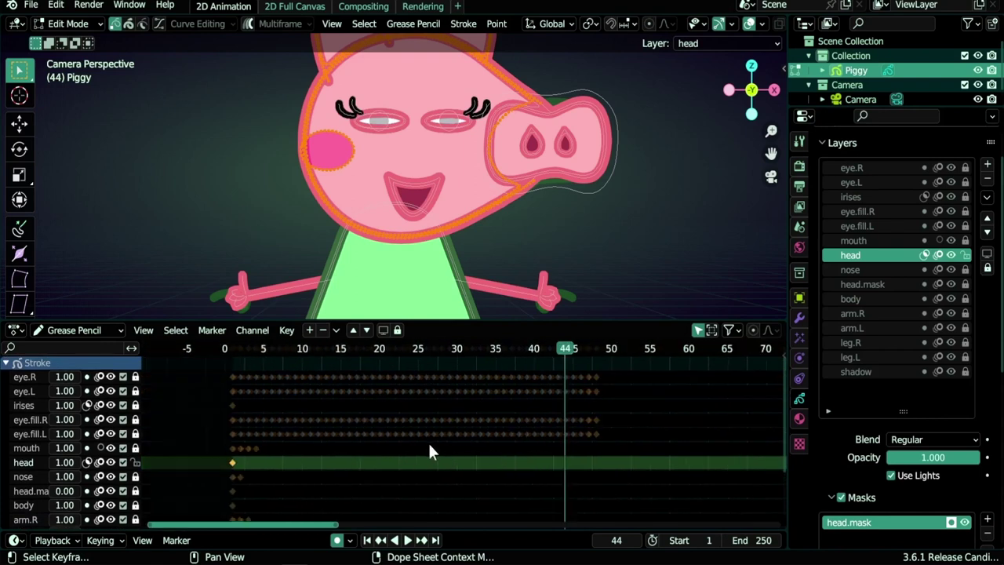
scroll(298, 463, "up", 4)
scroll(301, 460, "down", 3)
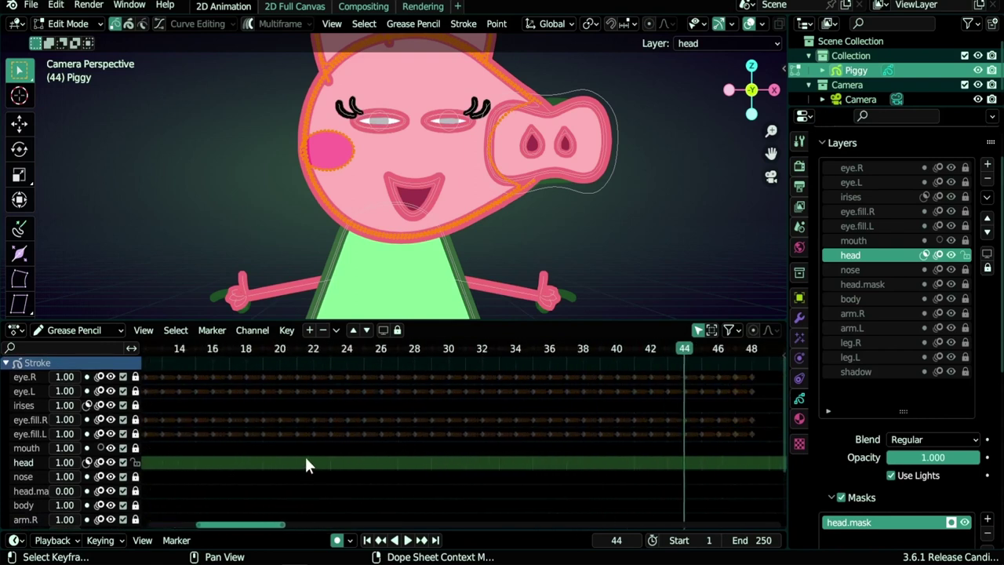
scroll(305, 464, "up", 1)
scroll(305, 463, "down", 2)
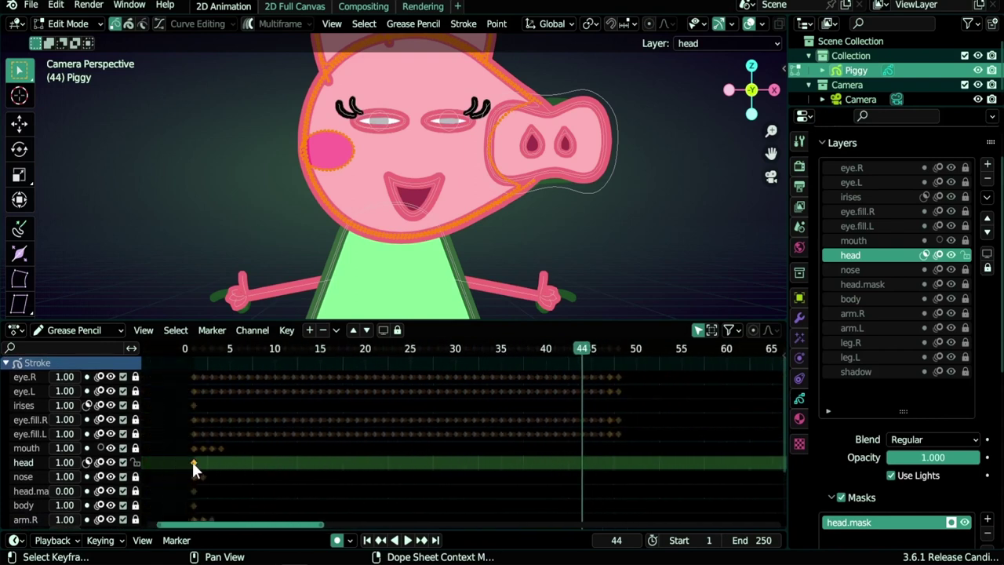
key("shift+d")
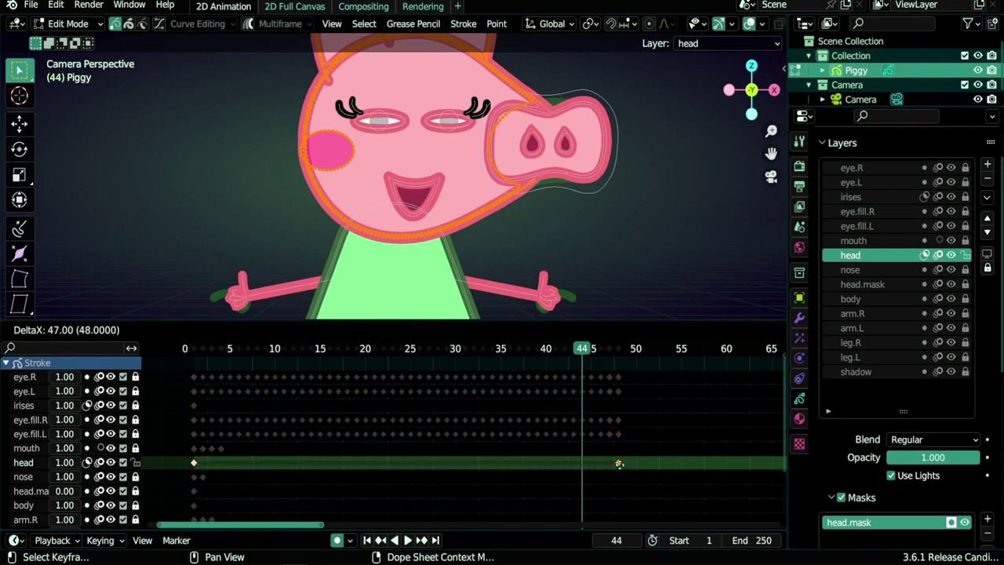
left_click(618, 463)
key("Up")
scroll(440, 283, "up", 2)
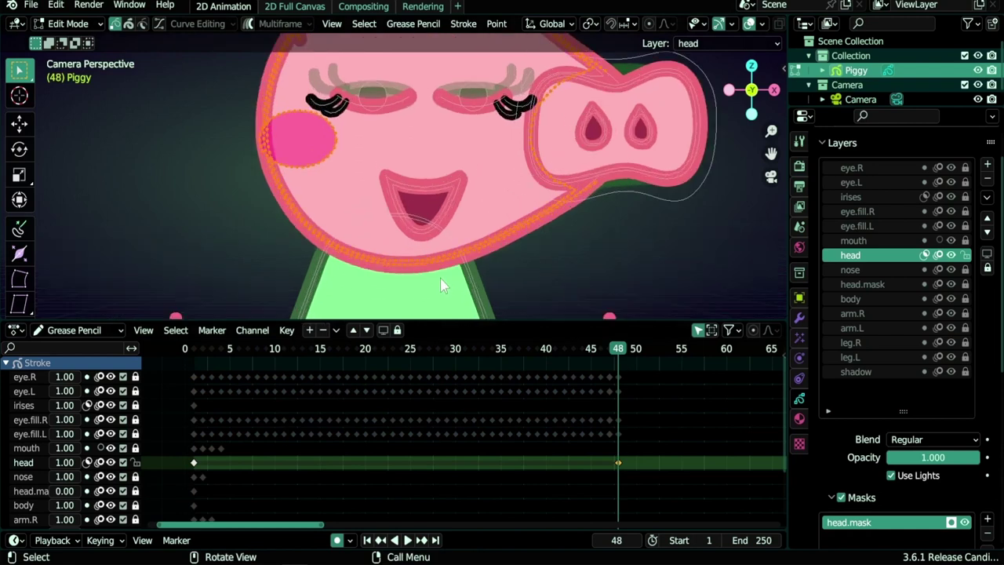
Step: Switch to Sculpt Mode and reshape the lower outline of the head on frame 48 with the Push brush
key("ctrl+Tab")
left_click(453, 335)
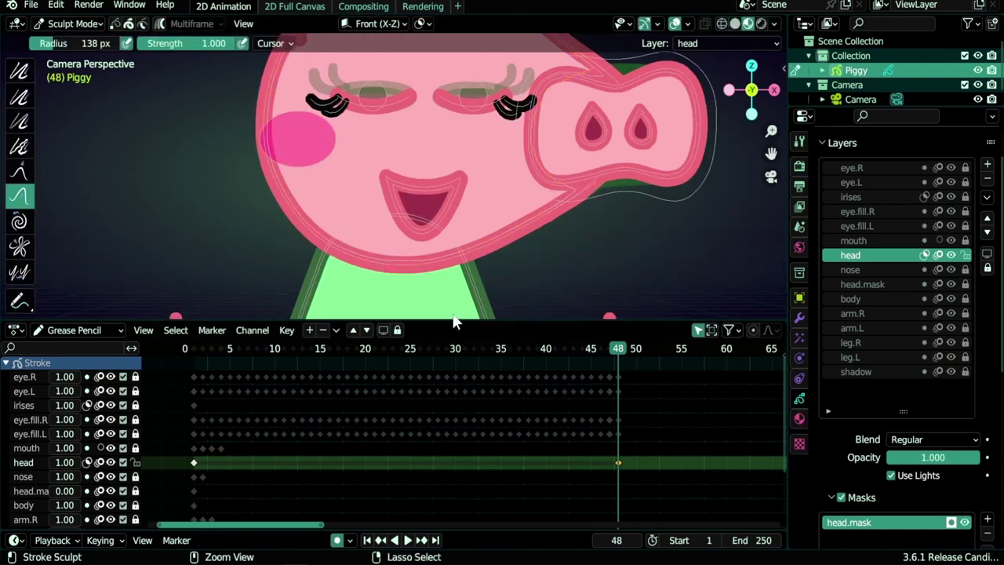
scroll(429, 263, "down", 3)
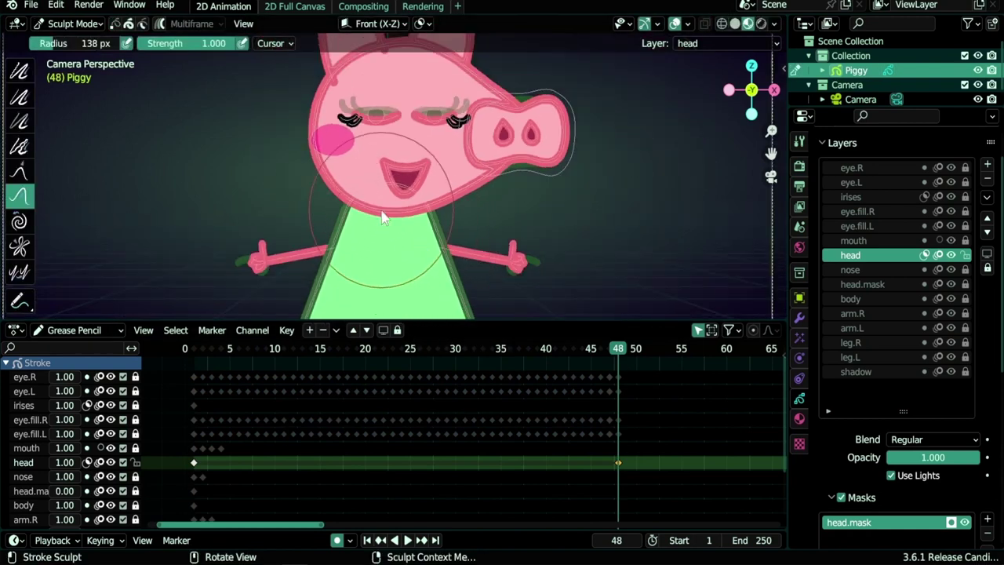
left_click_drag(386, 215, 384, 218)
left_click_drag(409, 209, 401, 220)
mouse_move(596, 193)
left_mouse_down()
mouse_move(668, 182)
mouse_move(676, 164)
mouse_move(666, 163)
left_mouse_up()
scroll(655, 204, "up", 3)
left_click_drag(562, 167, 555, 164)
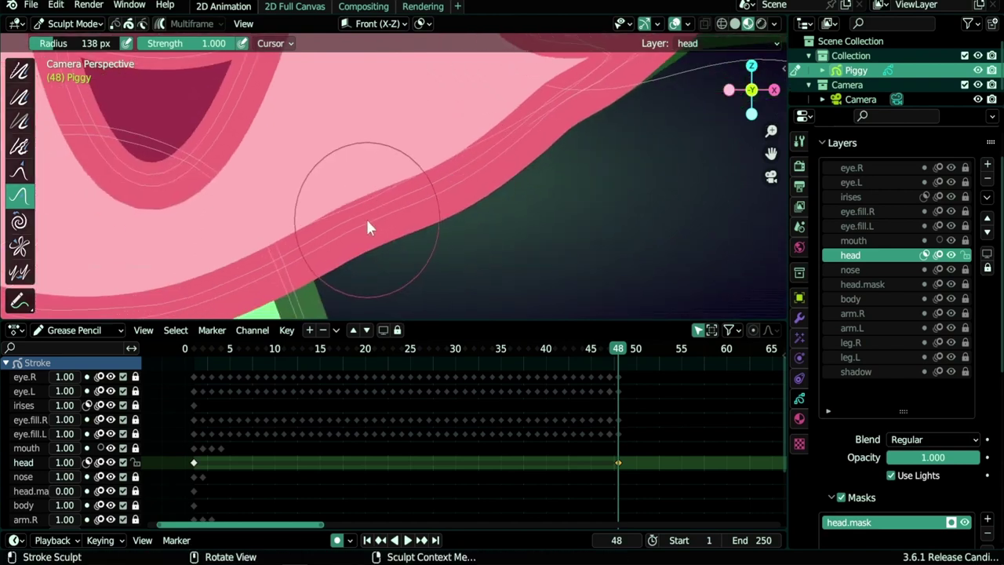
Step: Push the chin and cheek outline of the frame 48 head into shape and scrub the timeline to check the change
scroll(366, 219, "down", 4)
mouse_move(374, 223)
left_mouse_down()
mouse_move(378, 233)
mouse_move(397, 229)
mouse_move(255, 261)
mouse_move(229, 246)
left_mouse_up()
left_click_drag(223, 243, 188, 211)
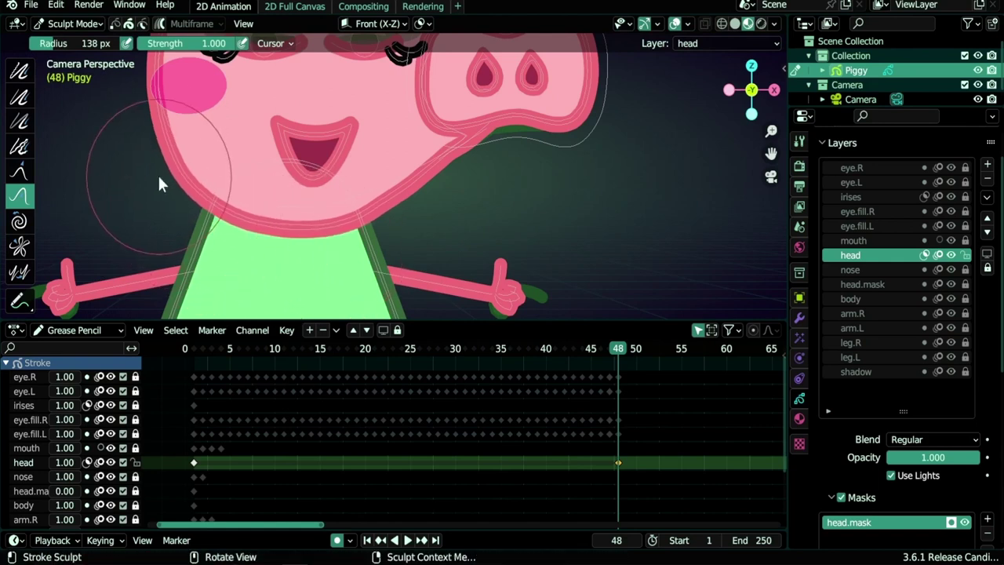
mouse_move(162, 168)
left_mouse_down()
mouse_move(314, 259)
mouse_move(417, 232)
mouse_move(305, 254)
left_mouse_up()
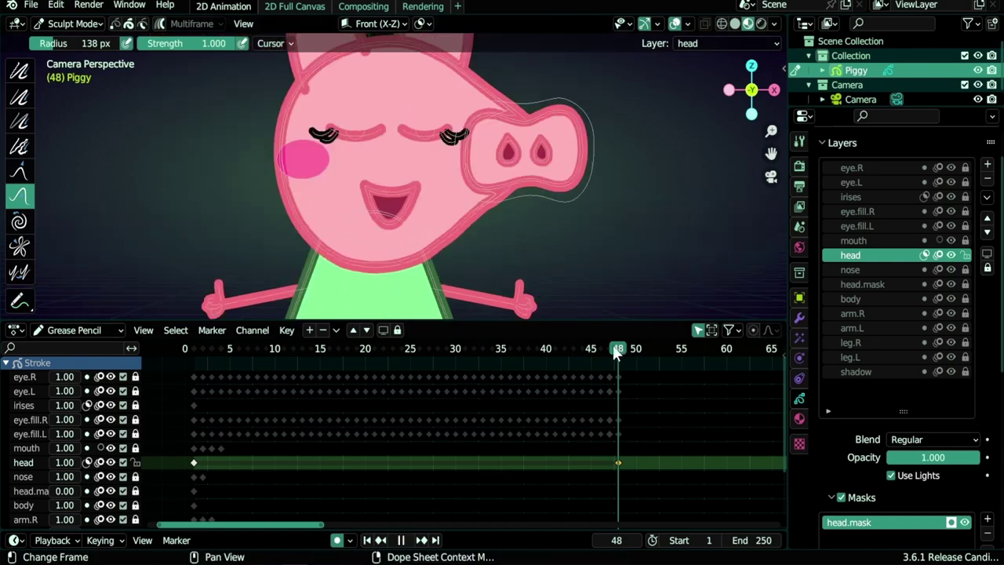
left_click_drag(616, 350, 619, 348)
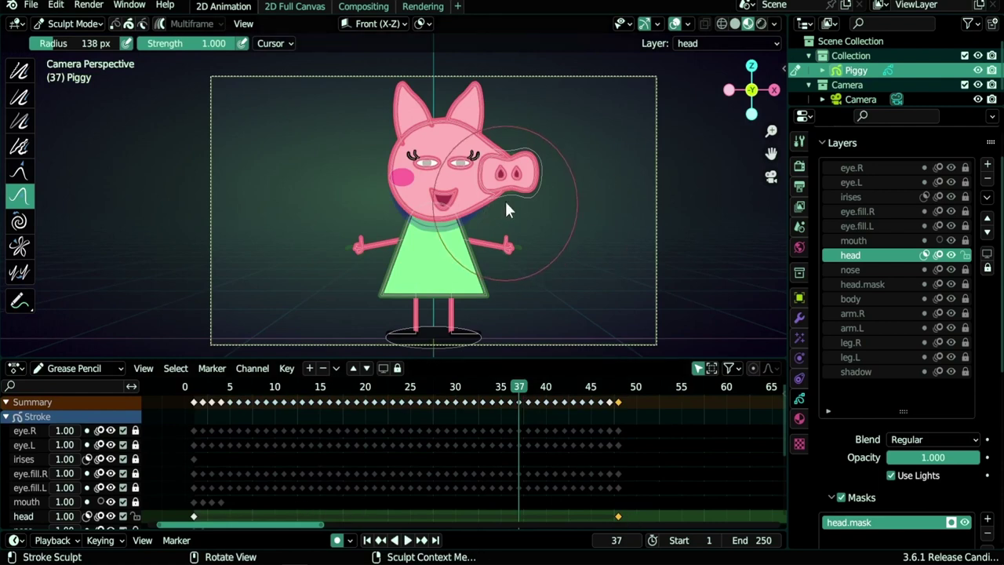
Step: Try to run Interpolate Sequence on the head layer from Draw Mode at frame 37
left_click(243, 23)
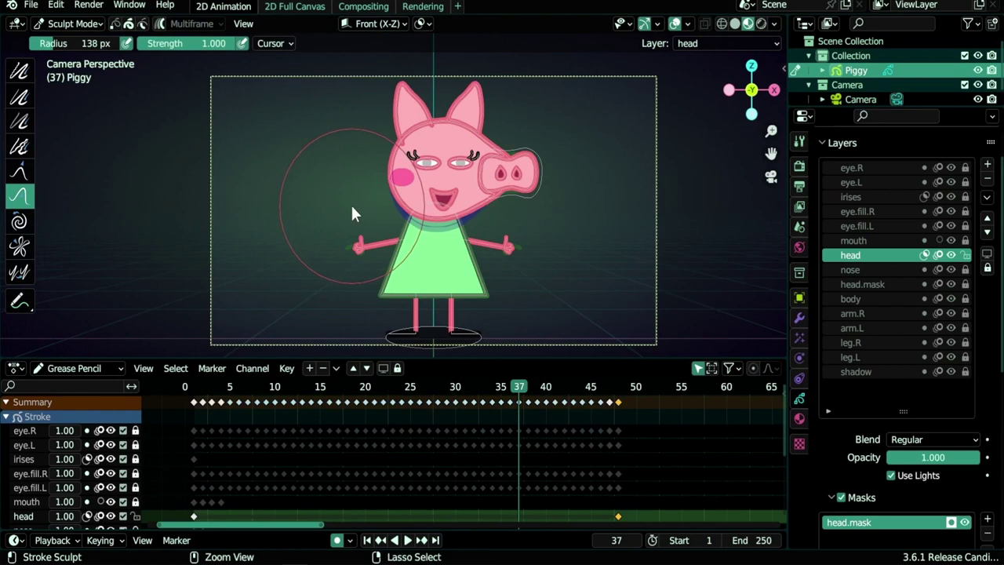
key("ctrl+Tab")
left_click(347, 118)
left_click(230, 24)
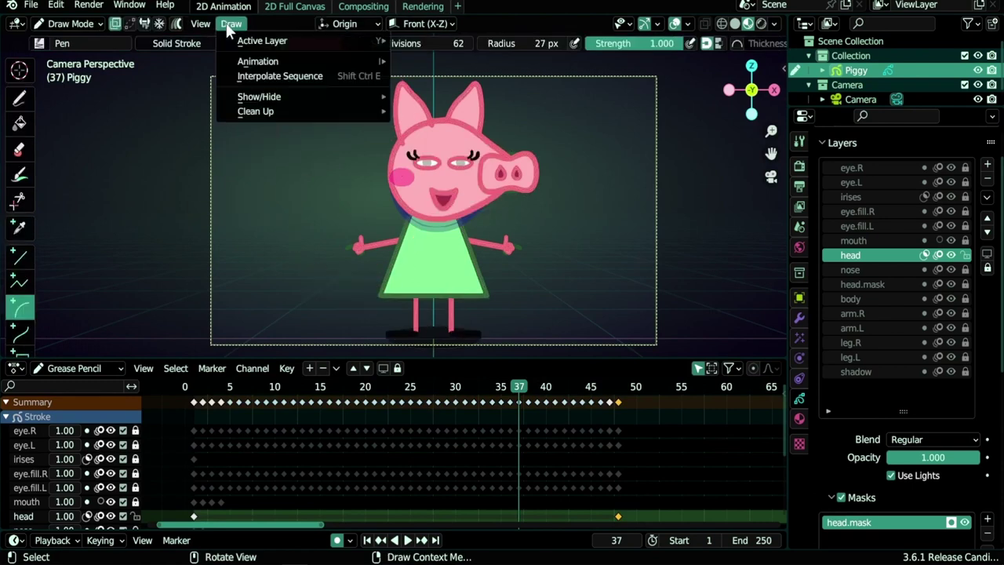
left_click(296, 76)
Step: In Edit Mode, run Interpolate Sequence on the head layer between its keyframes at frames 1 and 48
key("Tab")
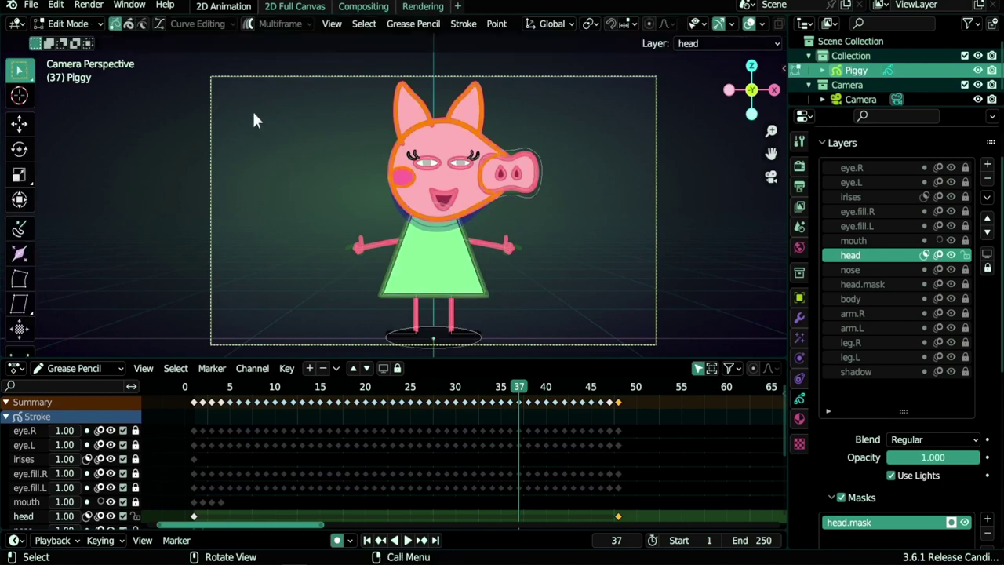
left_click(413, 24)
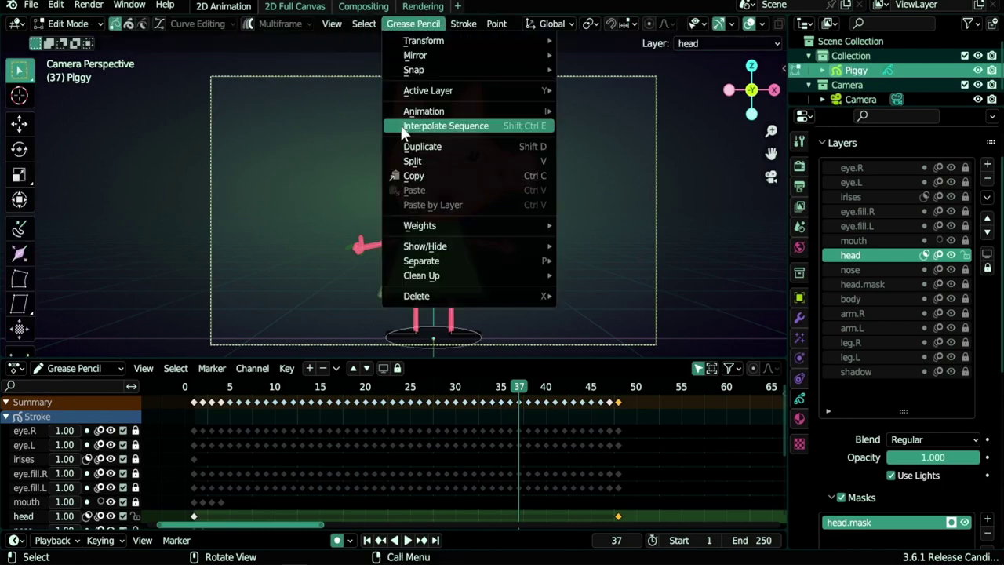
left_click(470, 126)
Step: Play back and scrub the animation to check the interpolated head motion
scroll(578, 465, "down", 3)
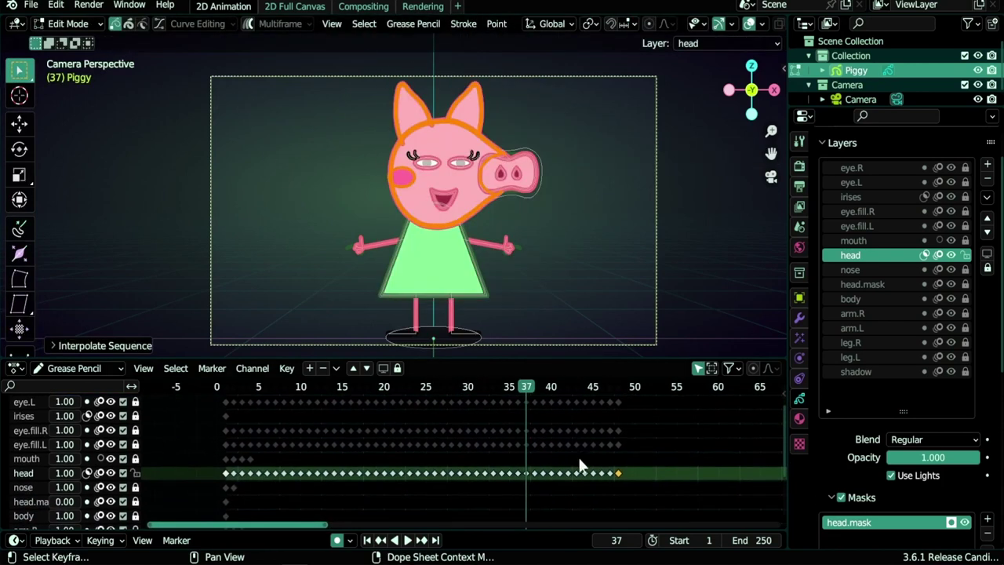
scroll(580, 465, "up", 1)
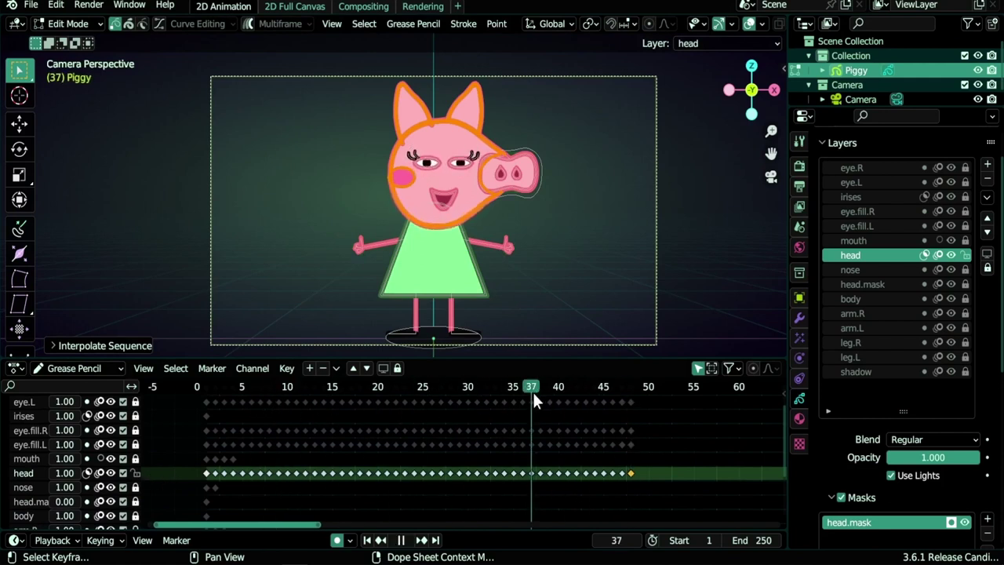
key("space")
scroll(435, 161, "up", 5)
left_click_drag(530, 386, 450, 387)
key("space")
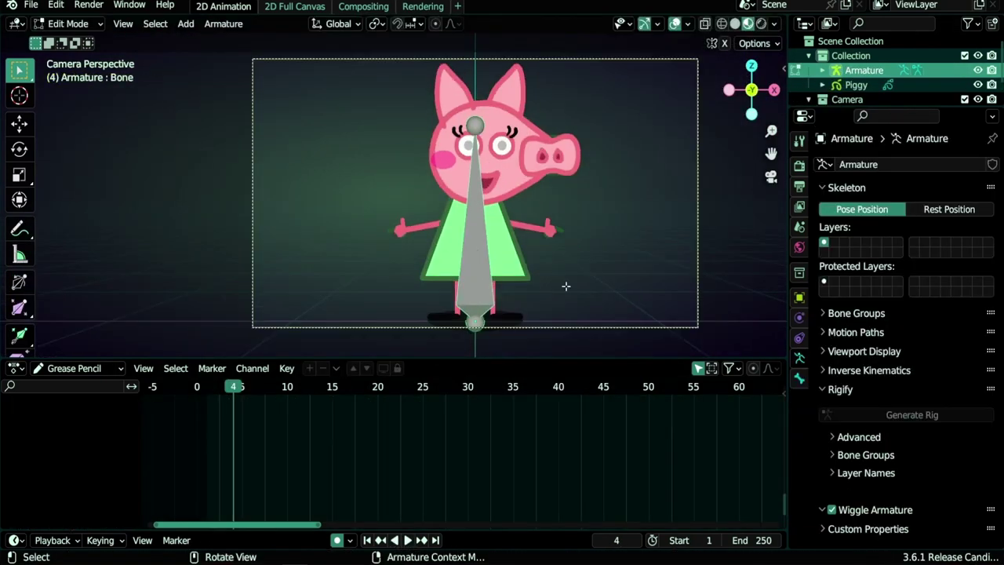
Step: Turn on X-Ray display for the armature and move the arm bones into line with the arm on Piggy's snout side
scroll(485, 230, "up", 3)
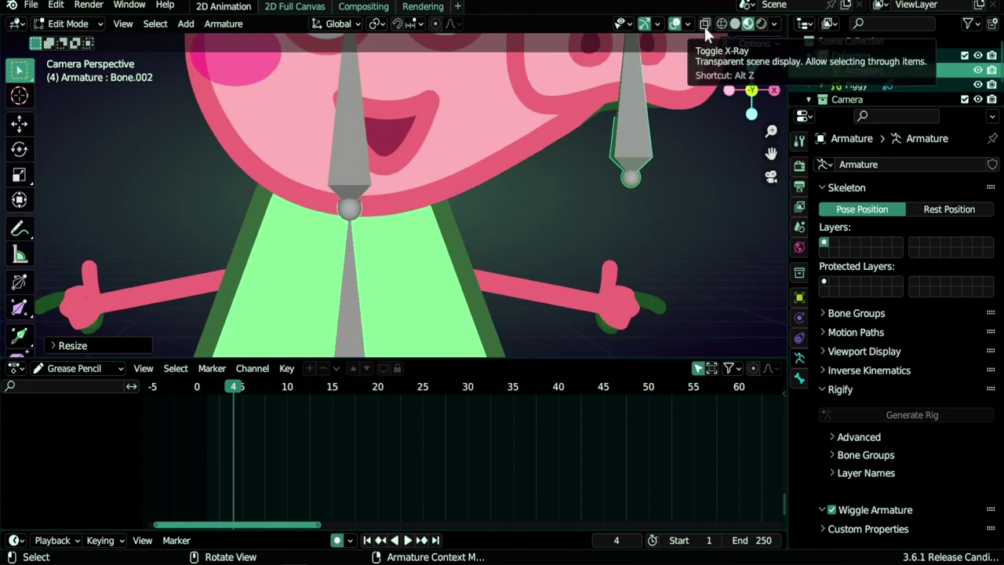
left_click(704, 23)
key("g")
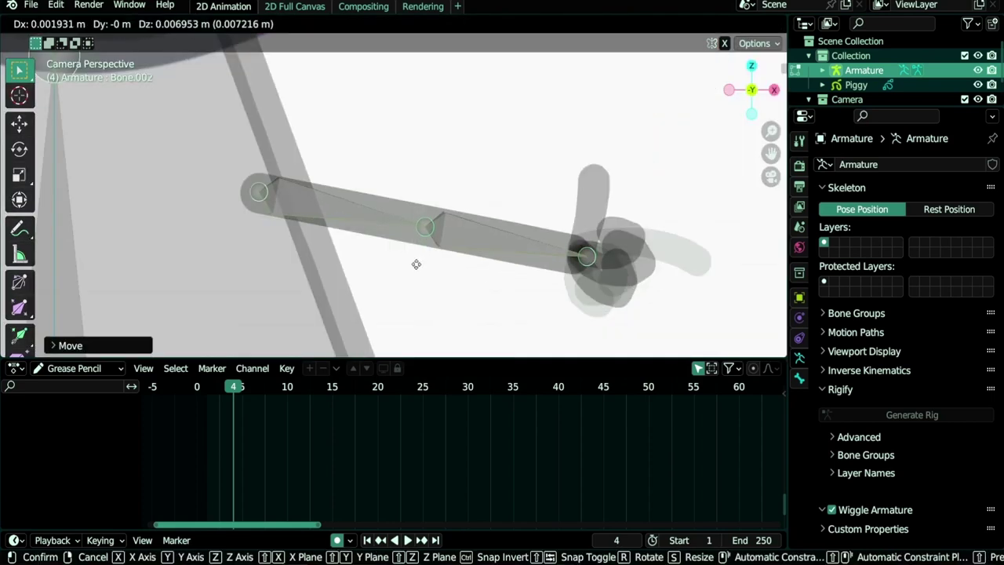